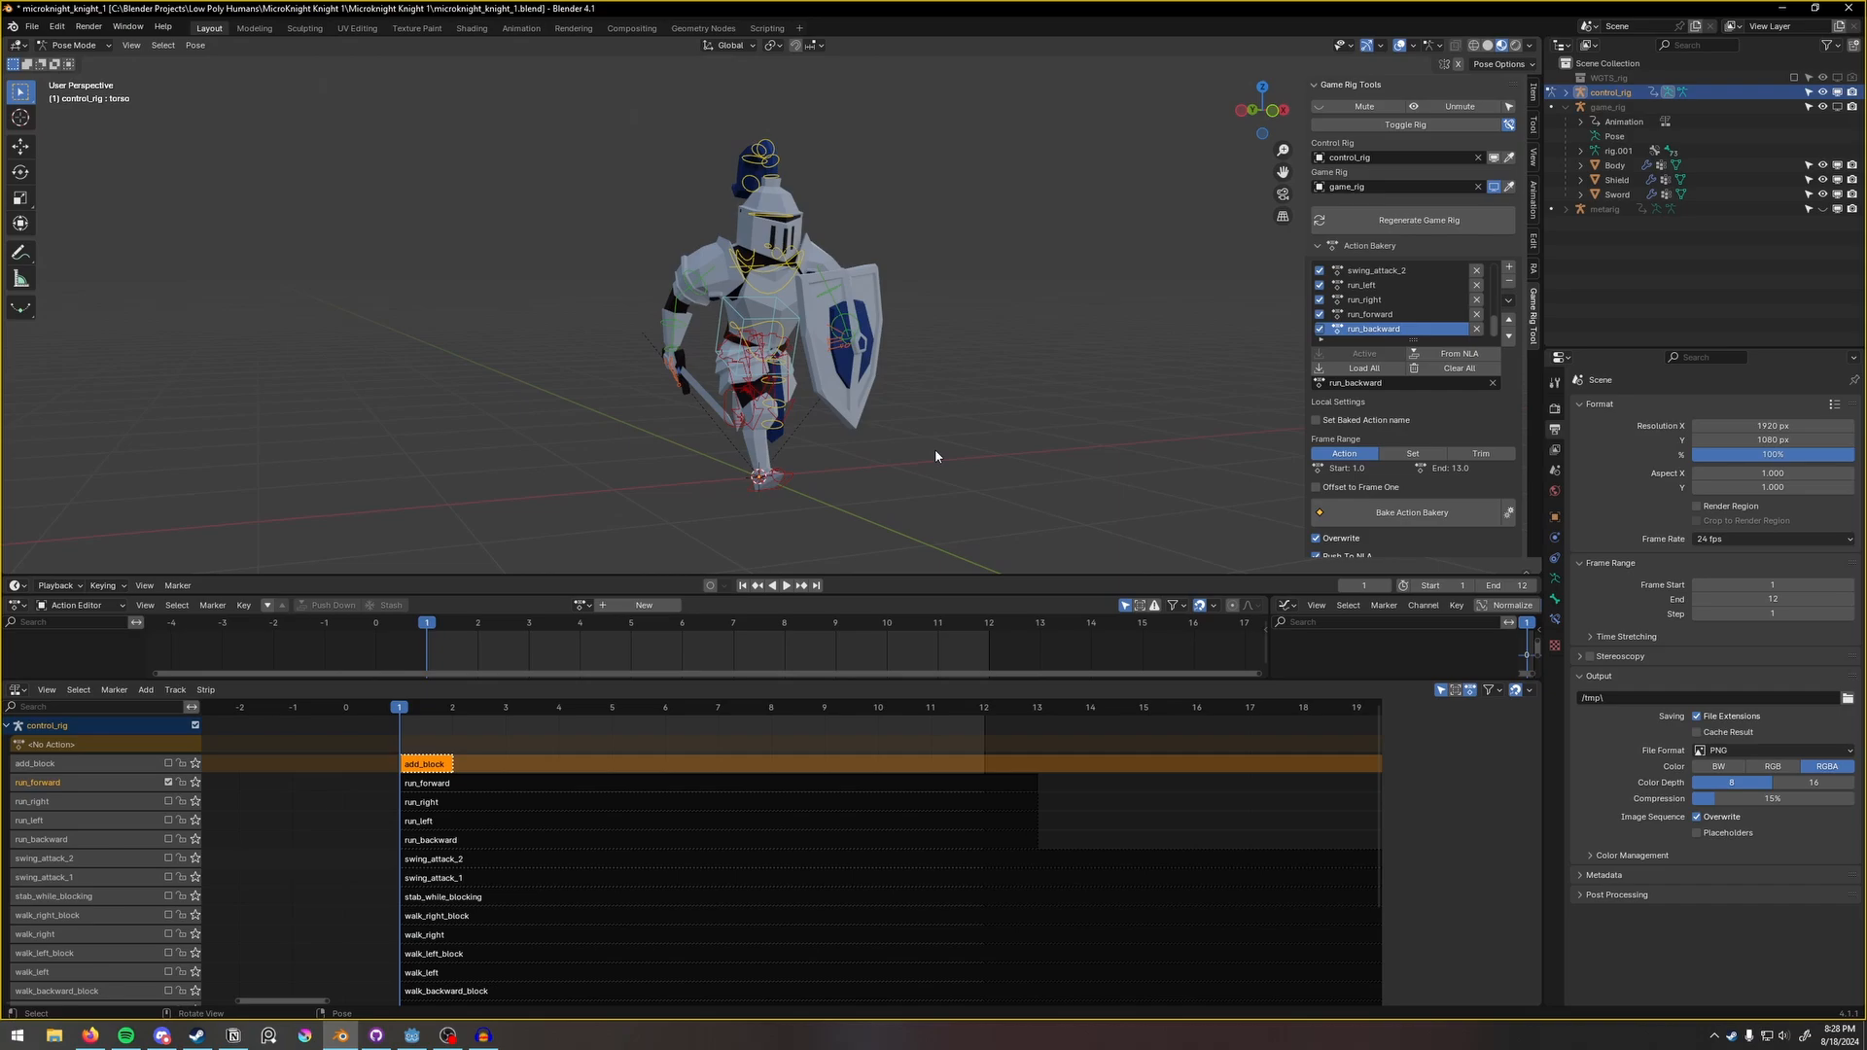
Examine the knight and its control rig from several angles.
middle_drag(936, 455, 1018, 473)
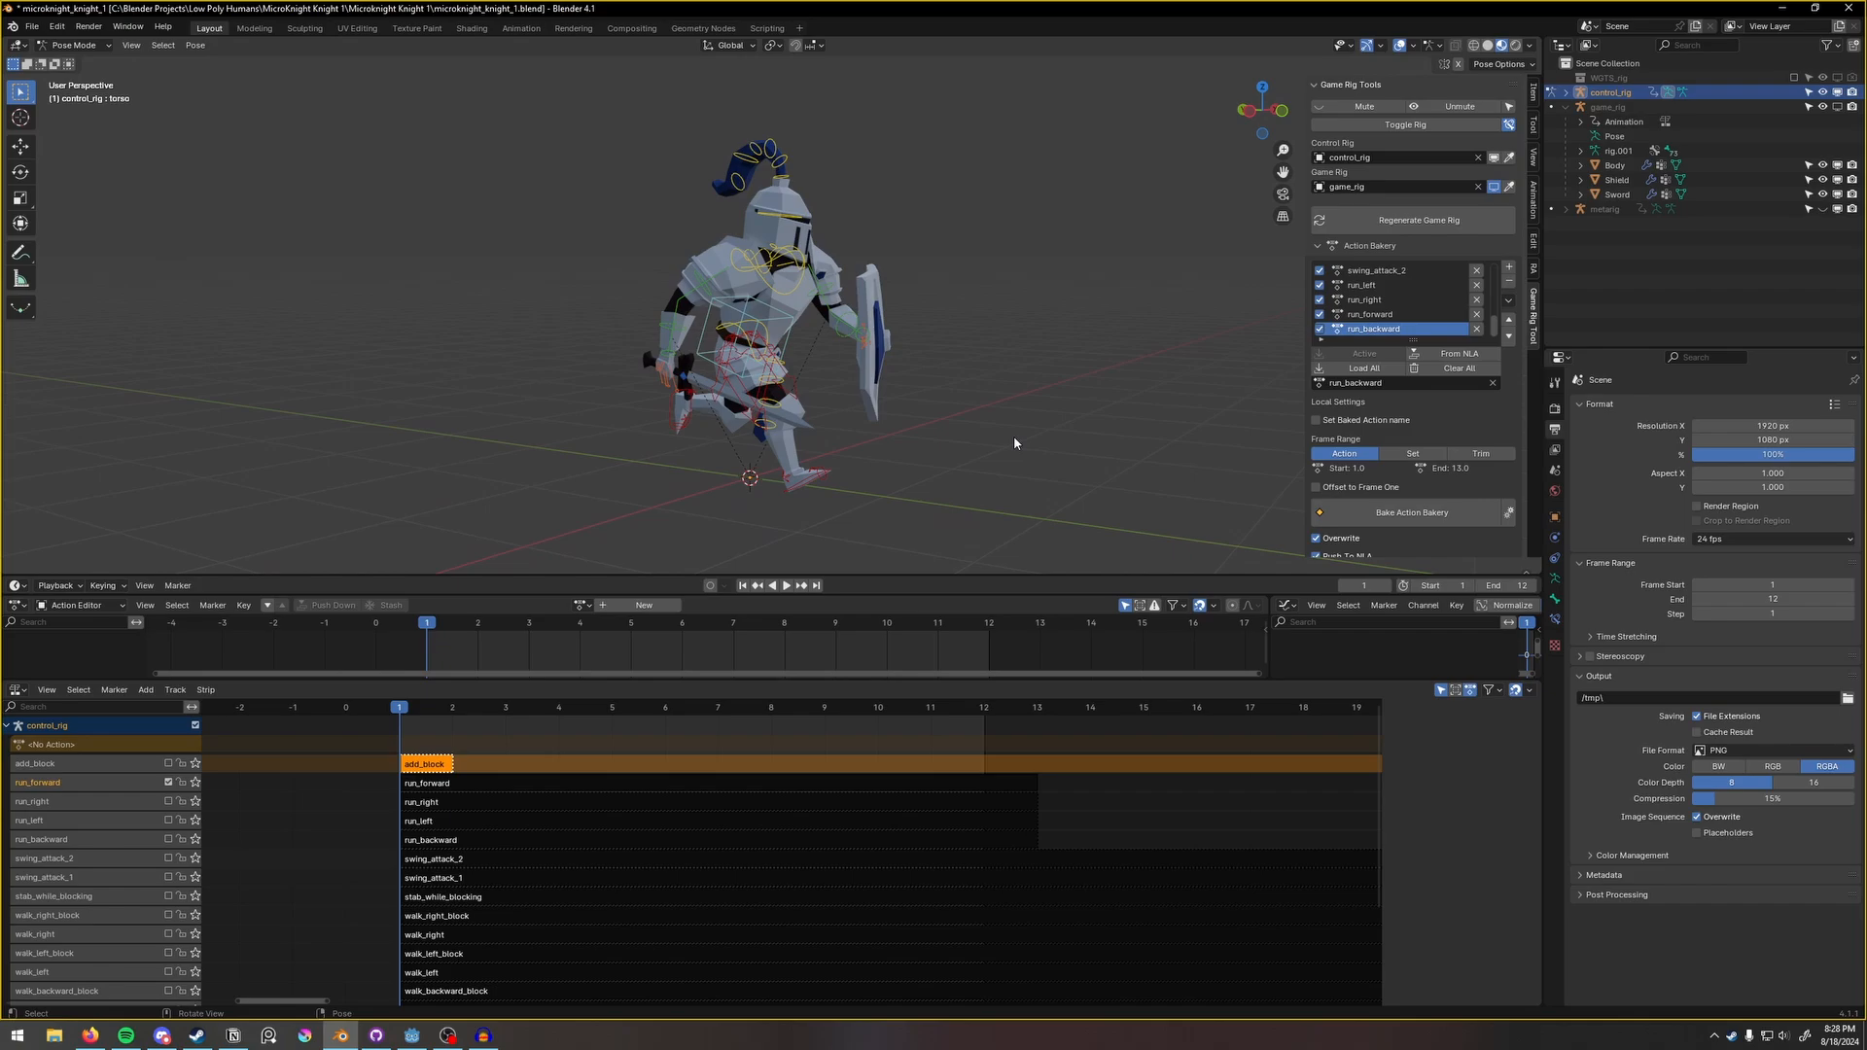
click(798, 317)
click(806, 309)
middle_drag(832, 329, 961, 373)
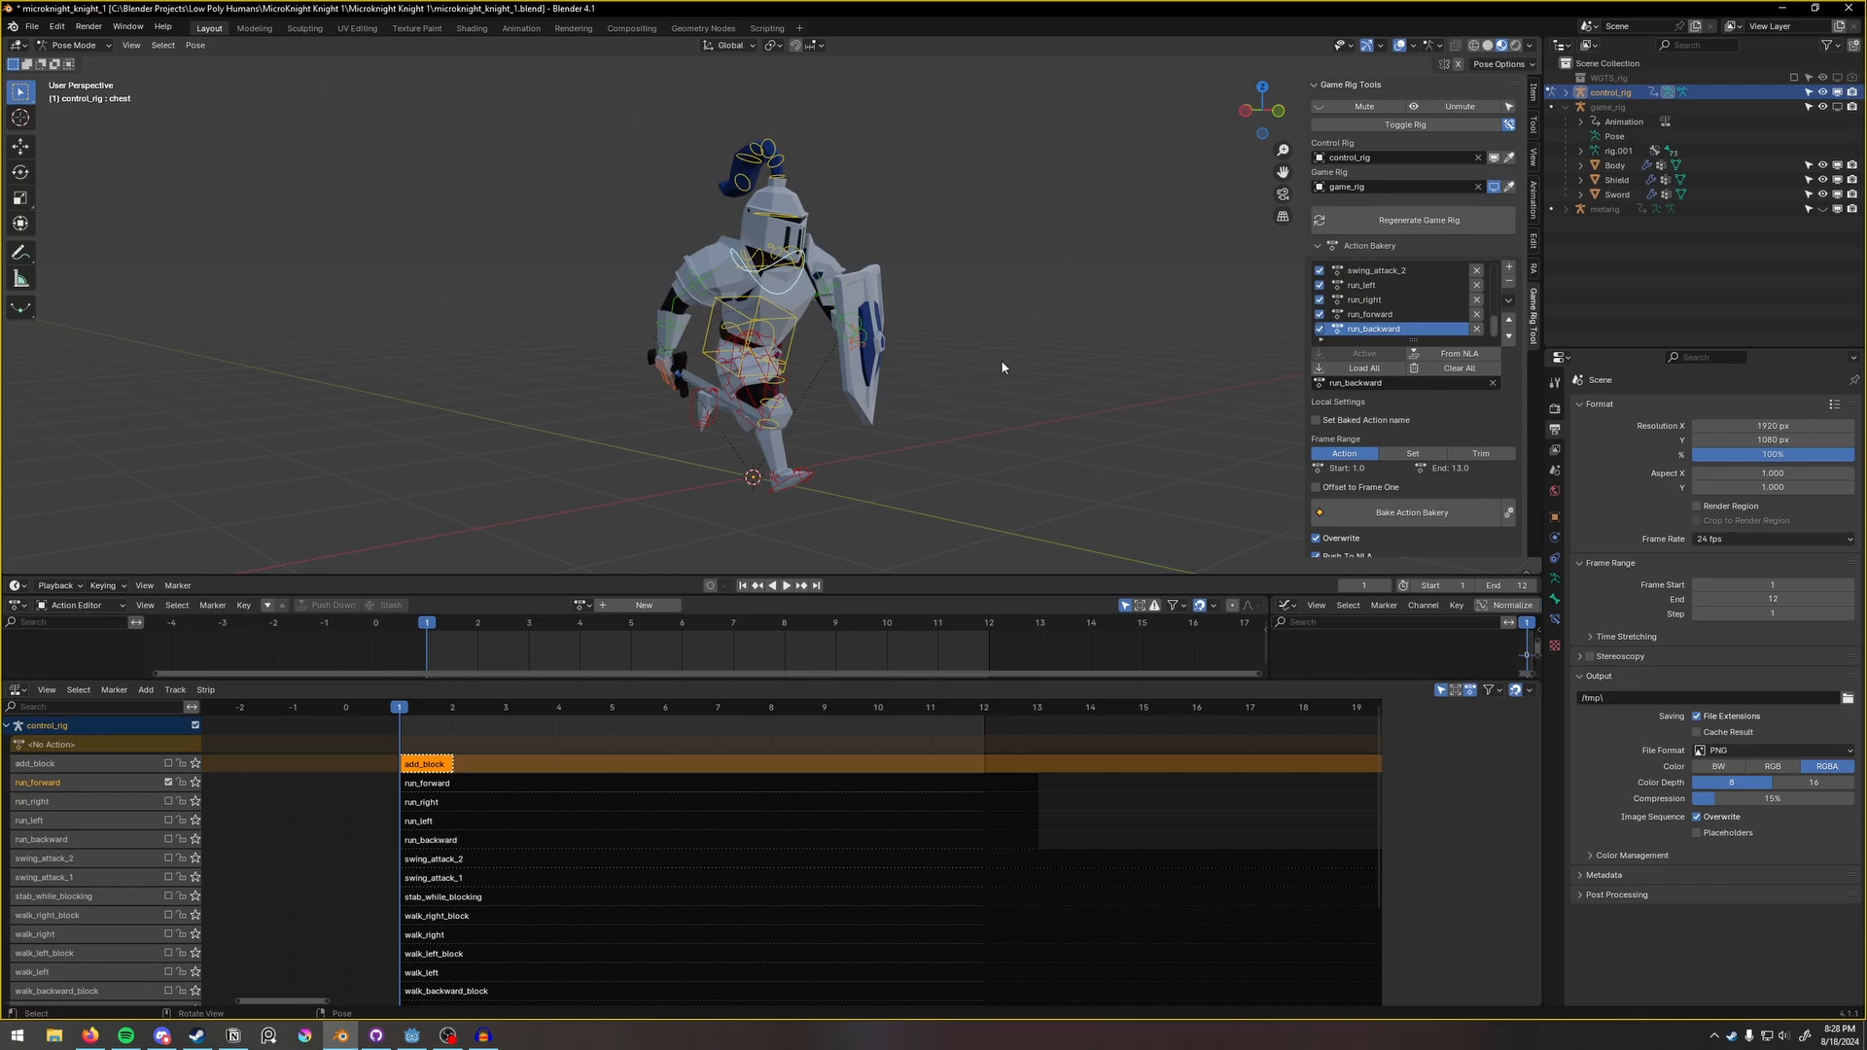
middle_drag(1032, 356, 959, 358)
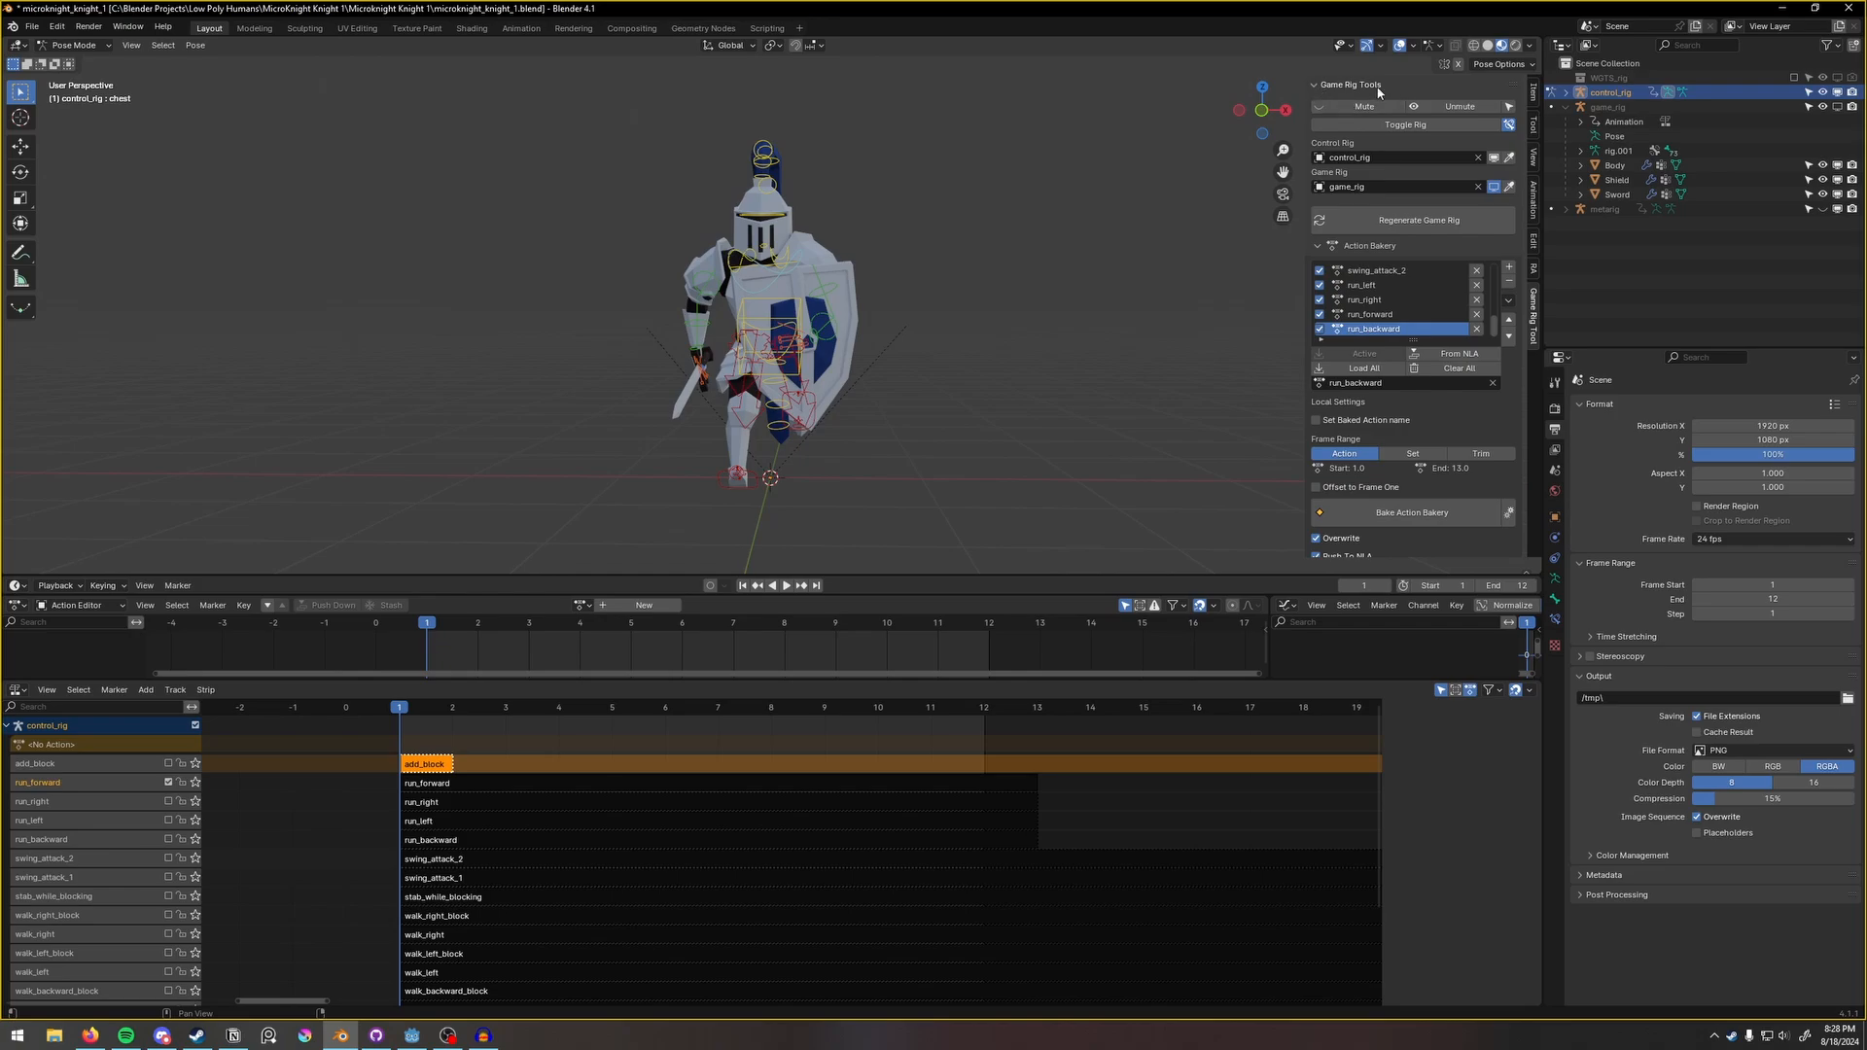
middle_drag(1205, 120, 1053, 382)
scroll(1053, 383, down, 2)
scroll(947, 424, up, 3)
scroll(942, 421, down, 1)
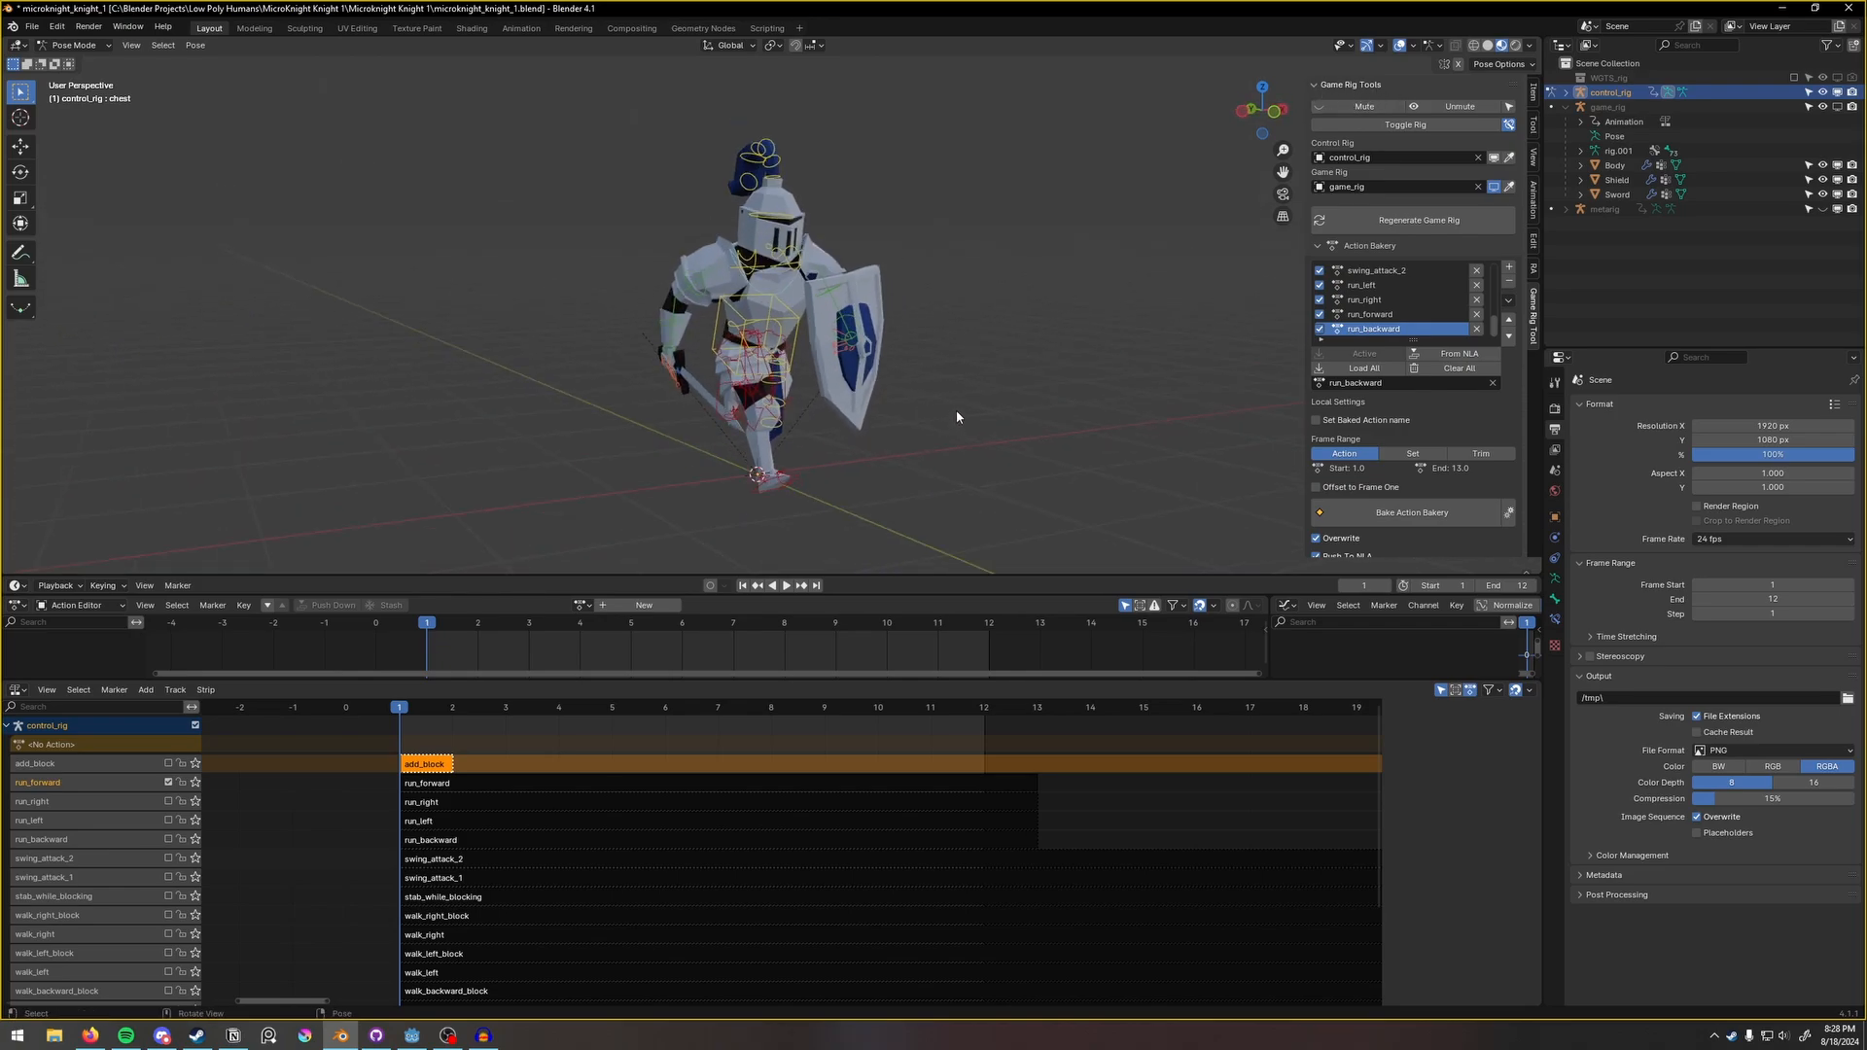
middle_drag(957, 416, 952, 419)
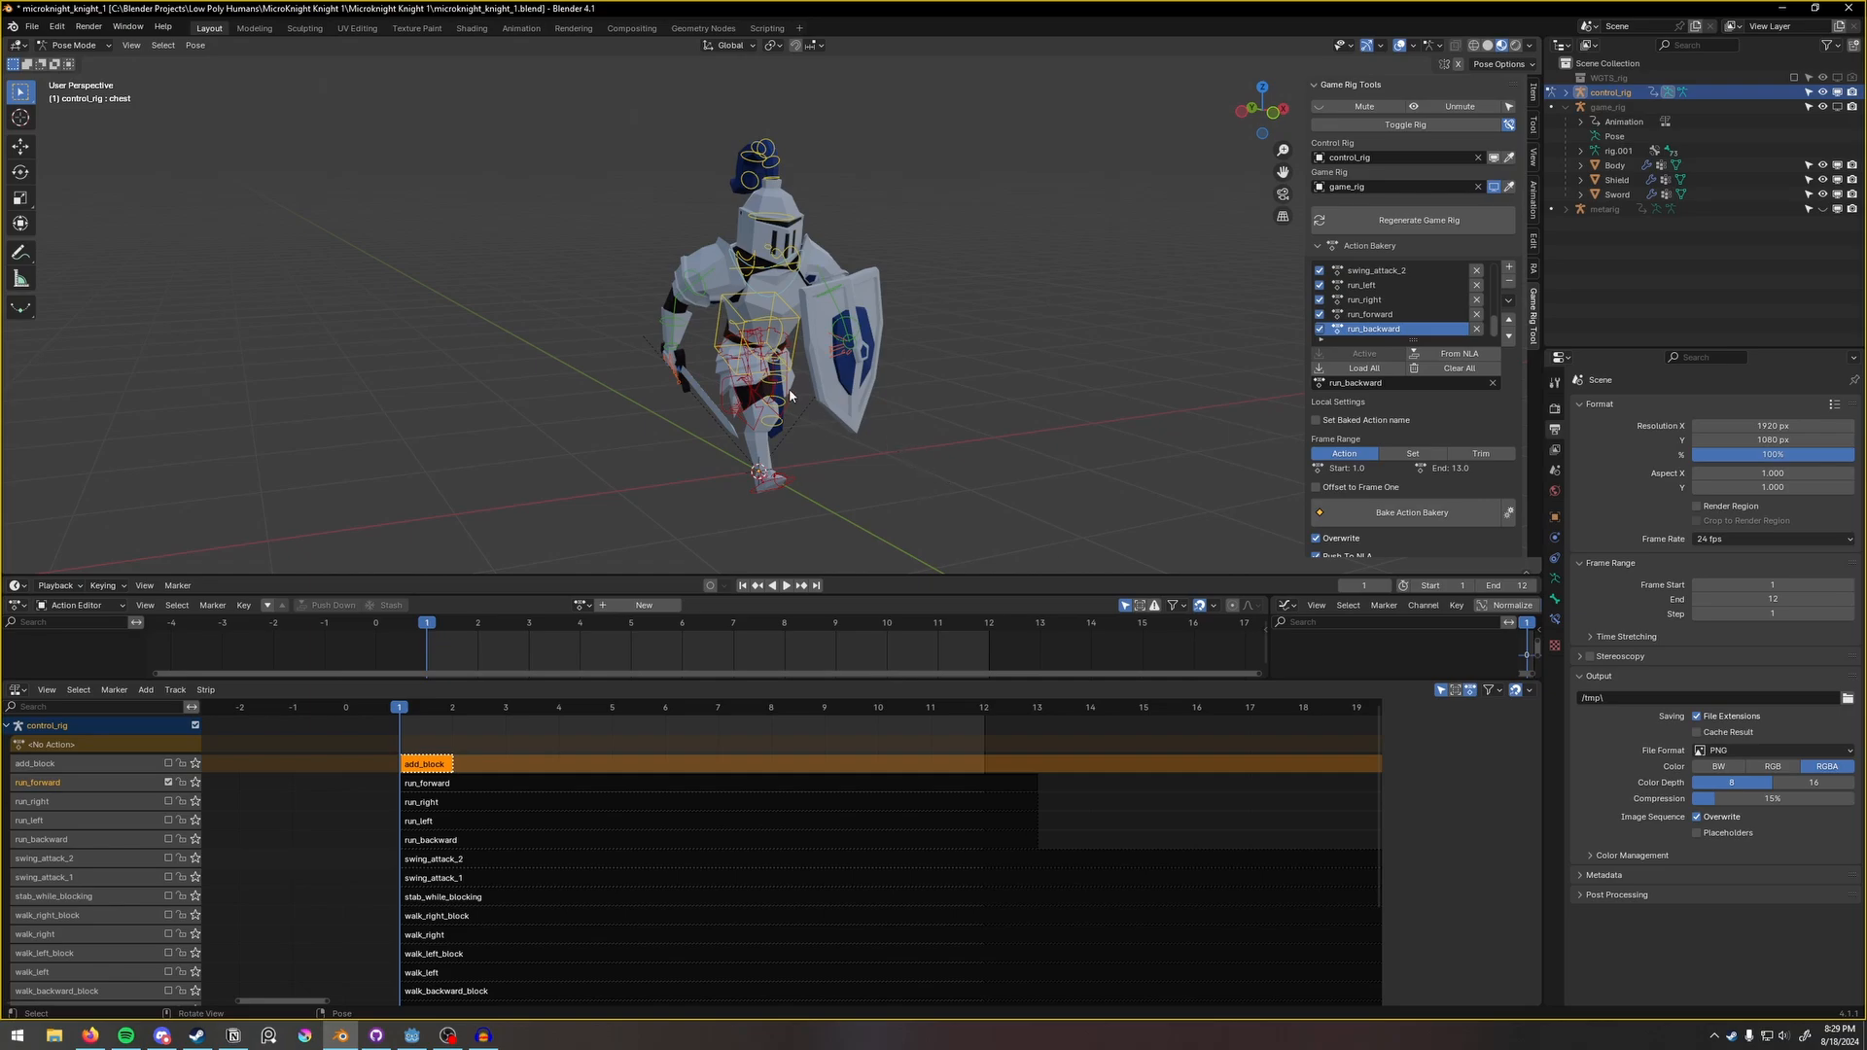
Select the torso bone, show the run_forward strip's properties in the NLA editor and play the animation.
click(800, 324)
middle_drag(963, 416, 919, 413)
click(438, 784)
key(n)
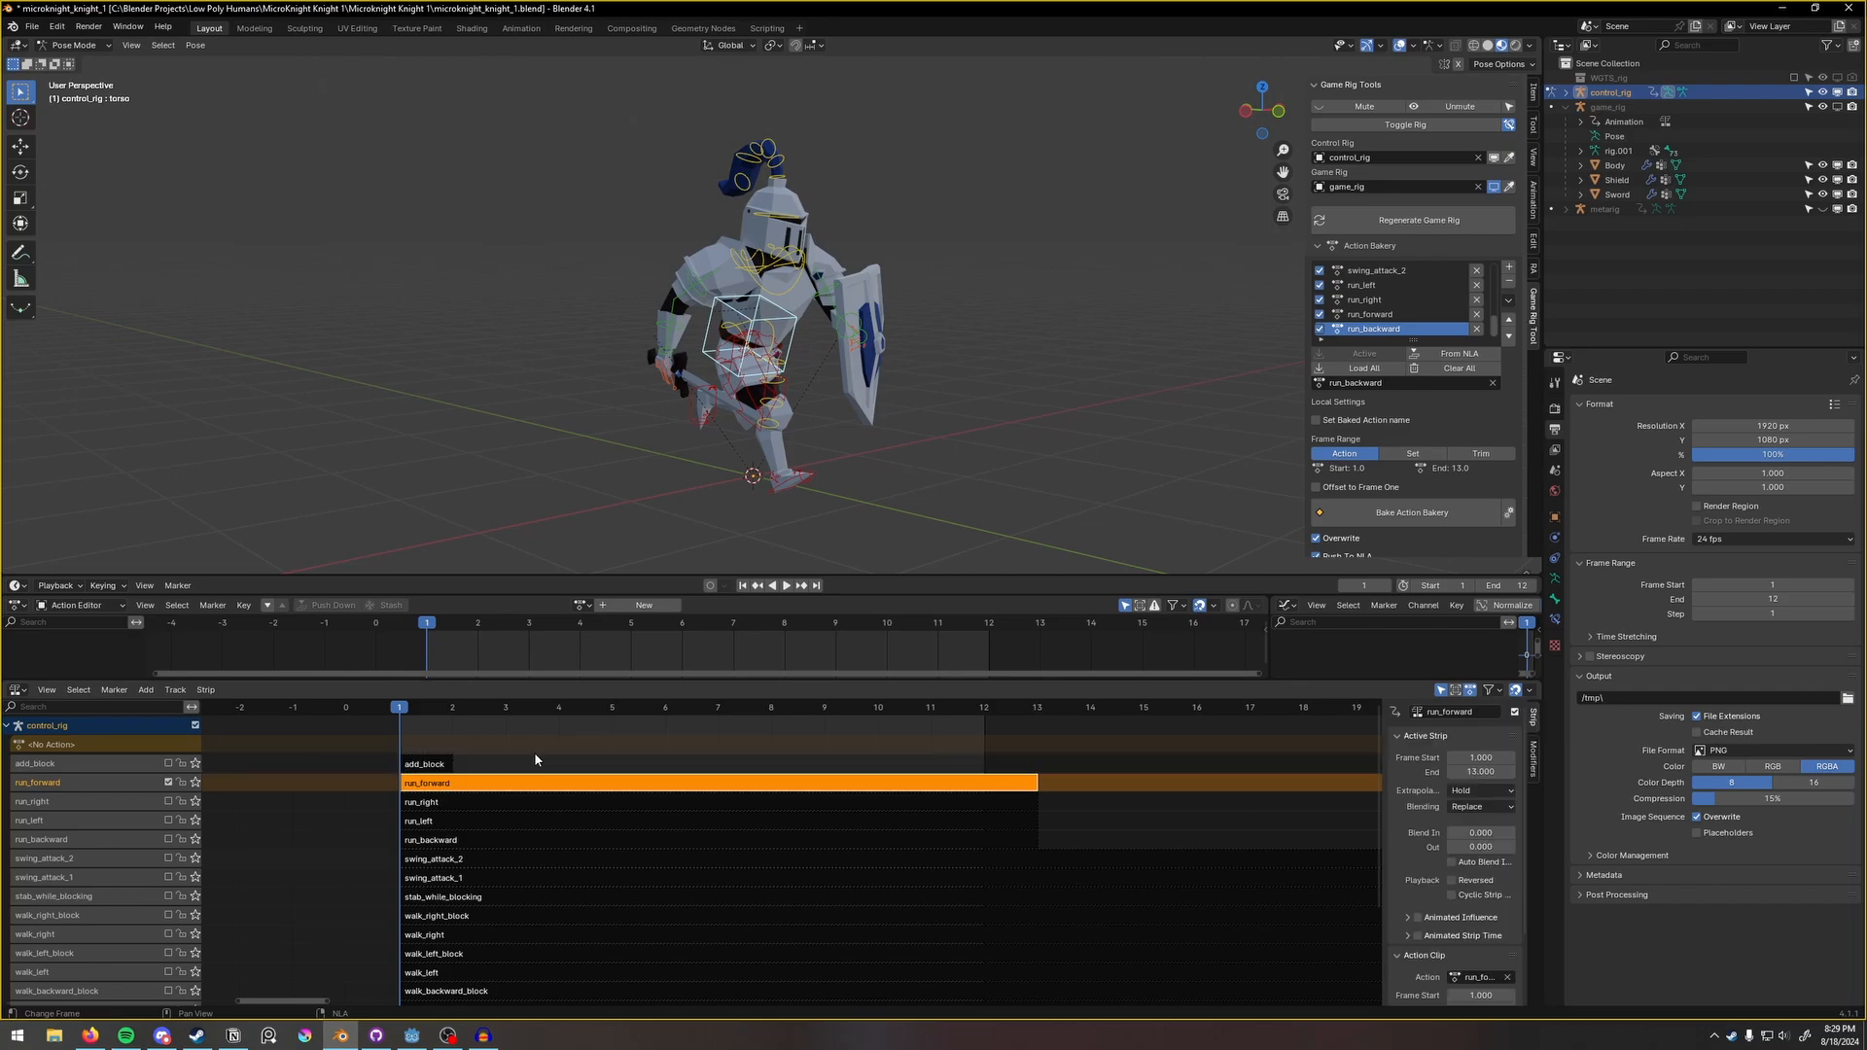
click(790, 588)
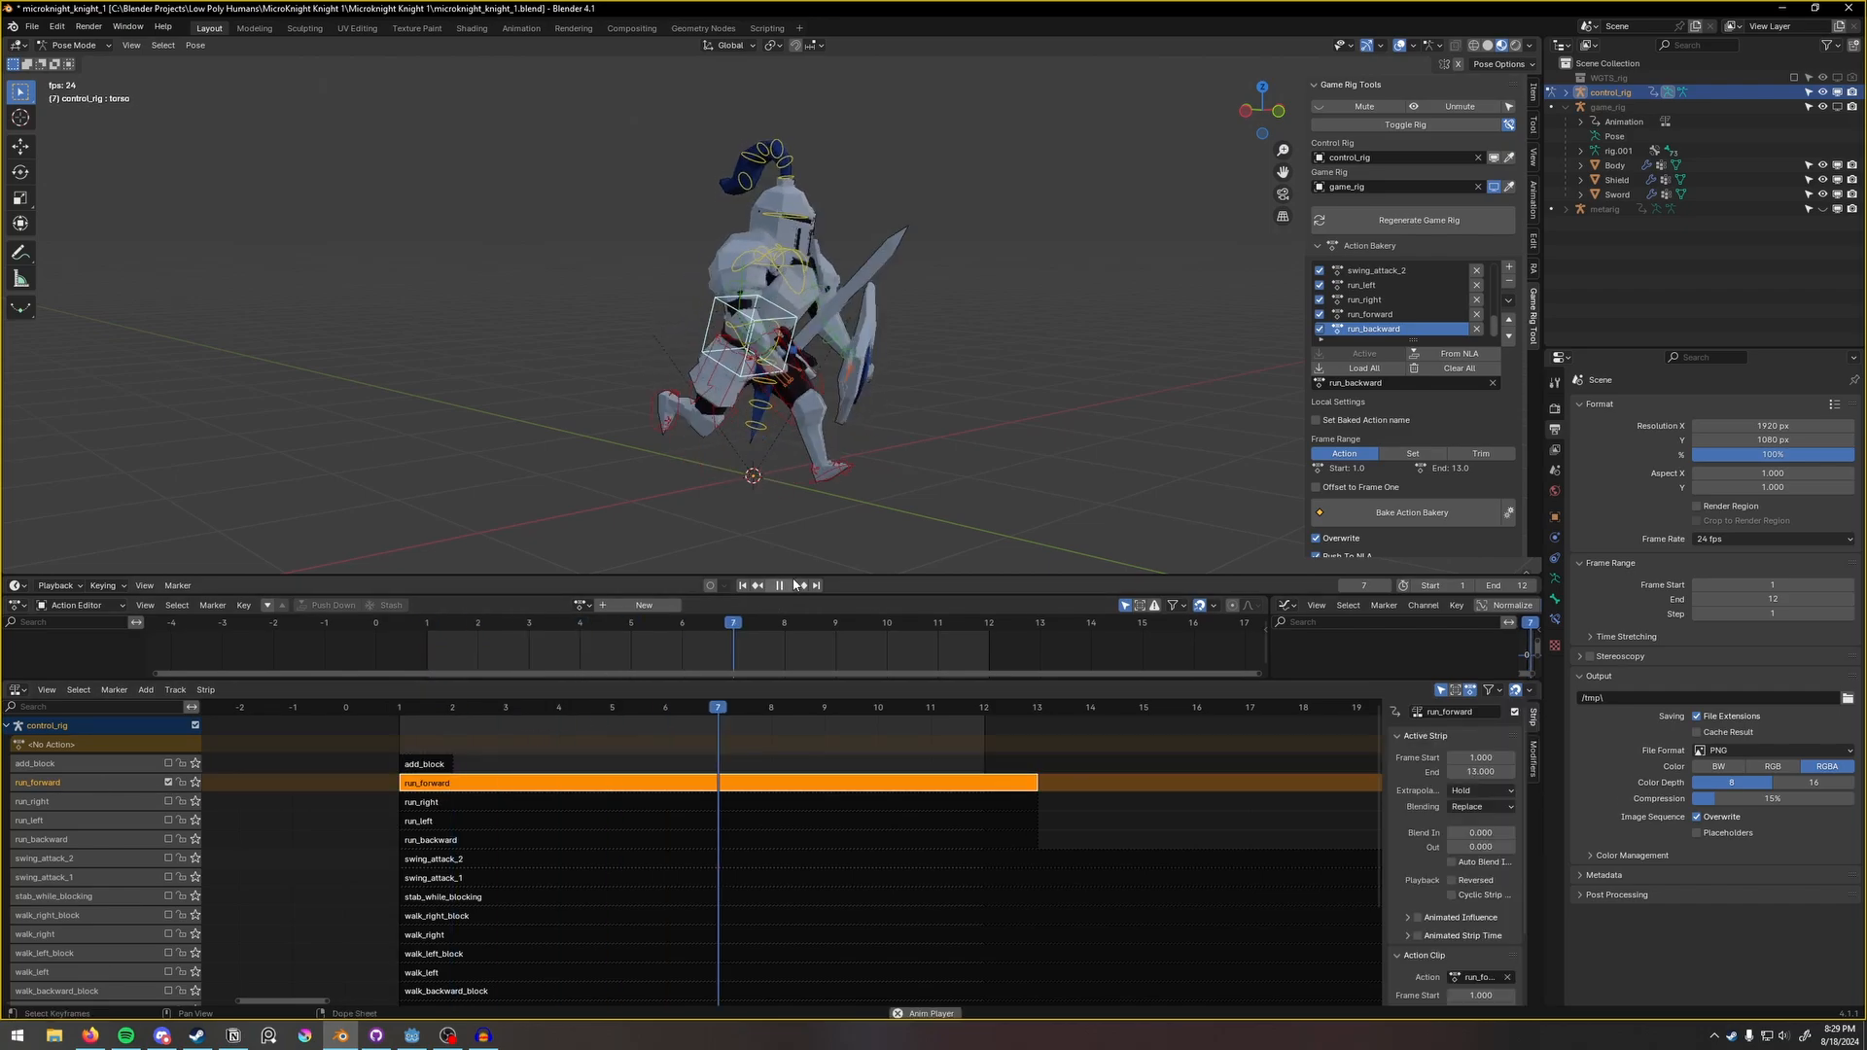
Preview the run_left, run_backward, swing_attack_2, swing_attack_1 and run_forward tracks in solo one after another, ending with solo off.
click(195, 819)
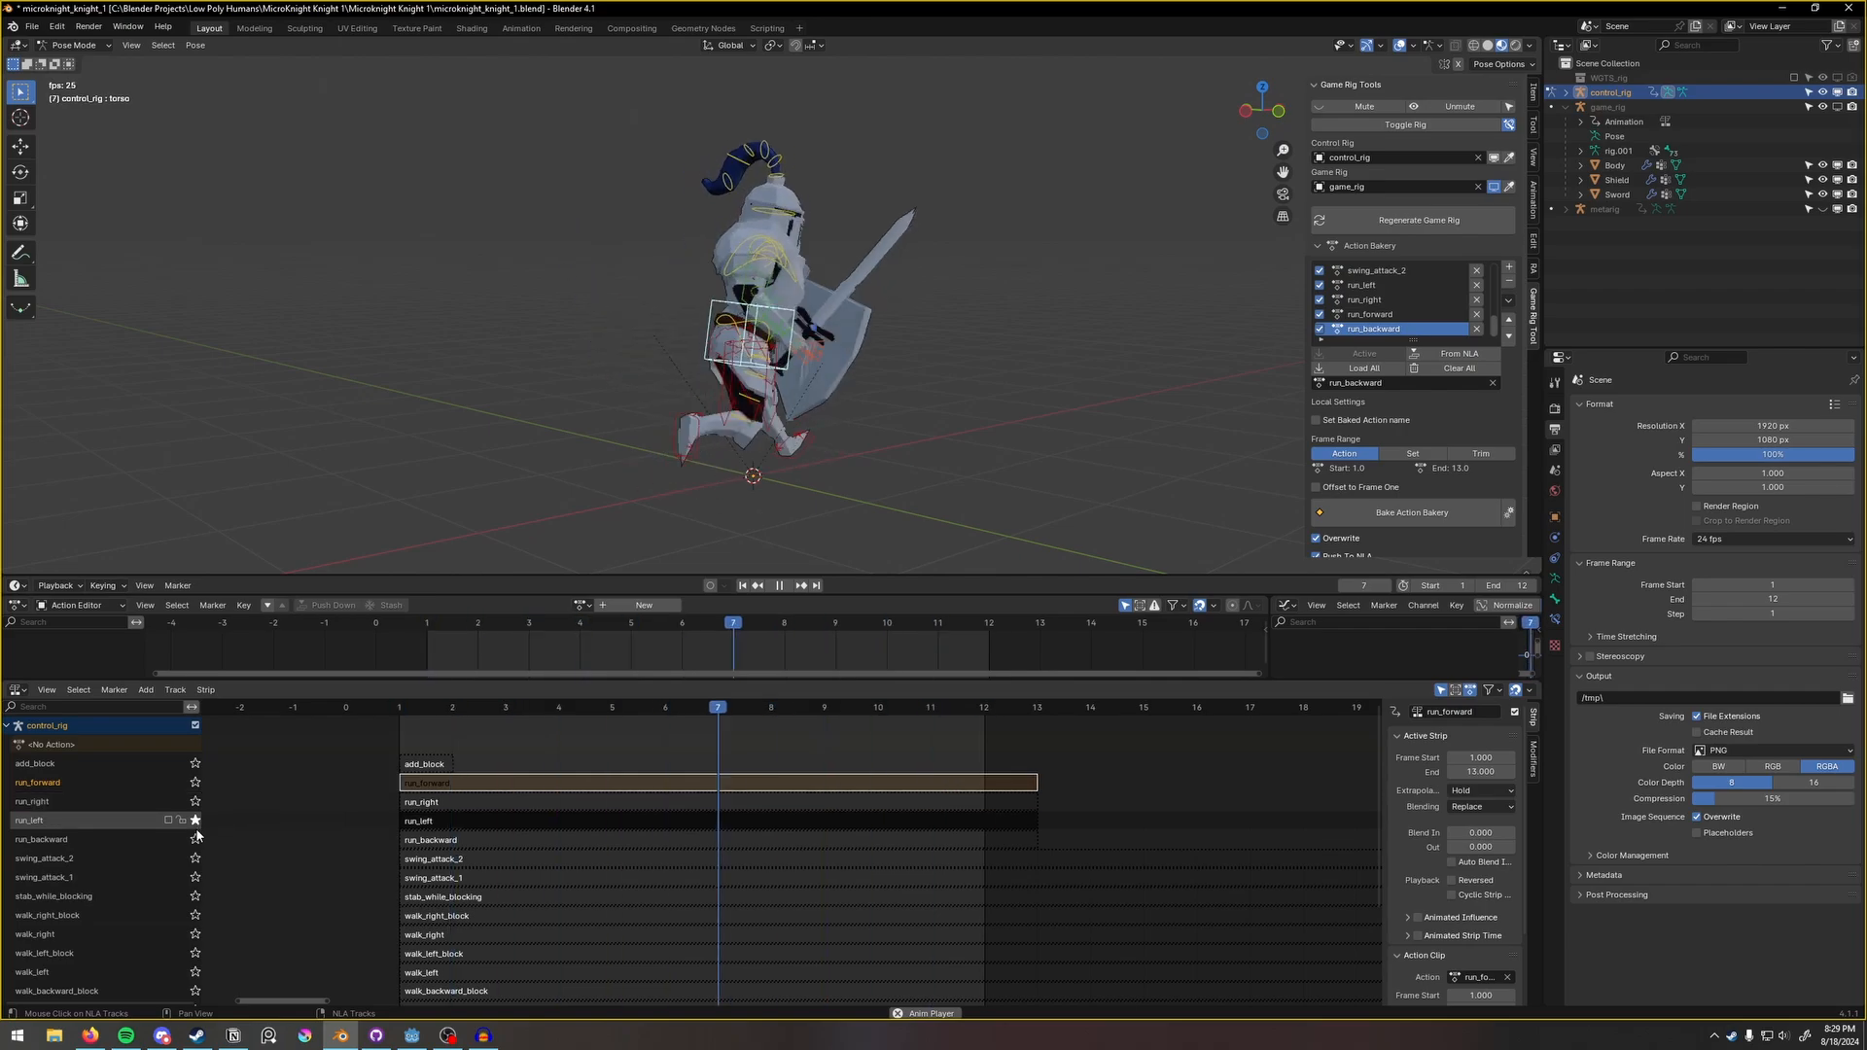
click(196, 839)
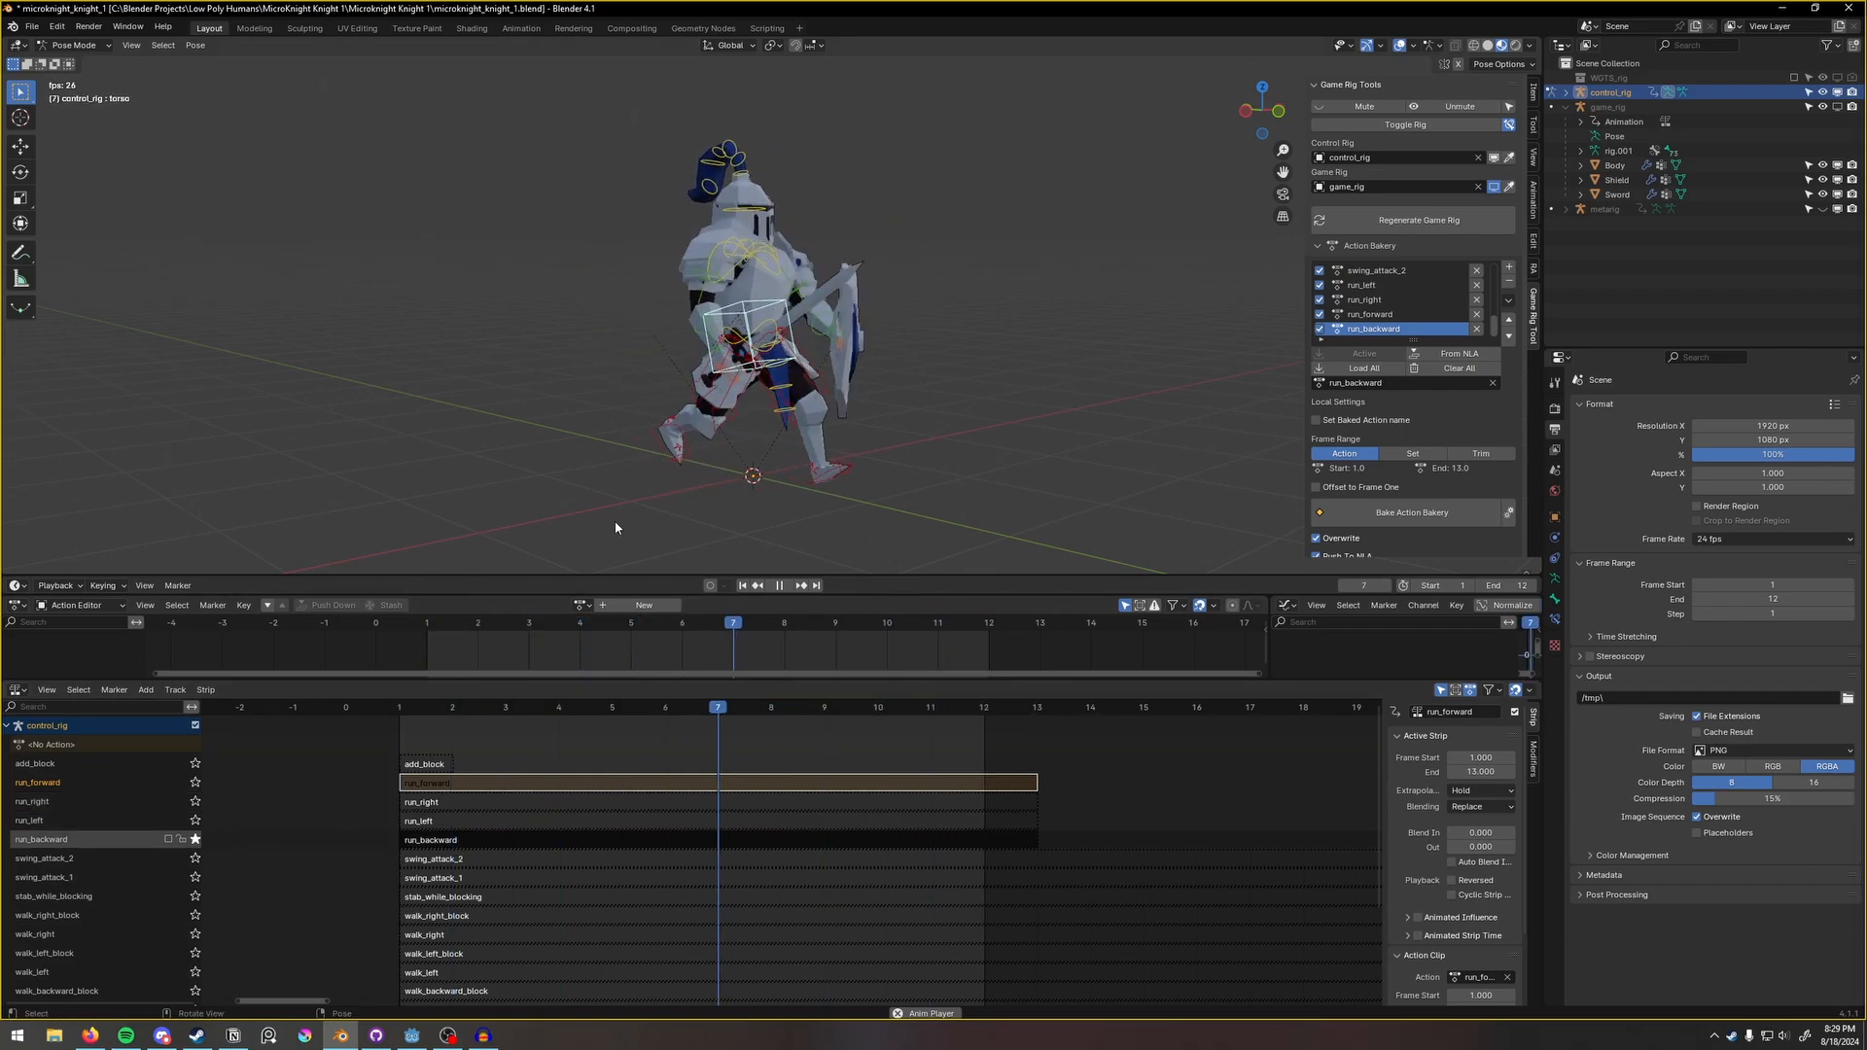
click(196, 858)
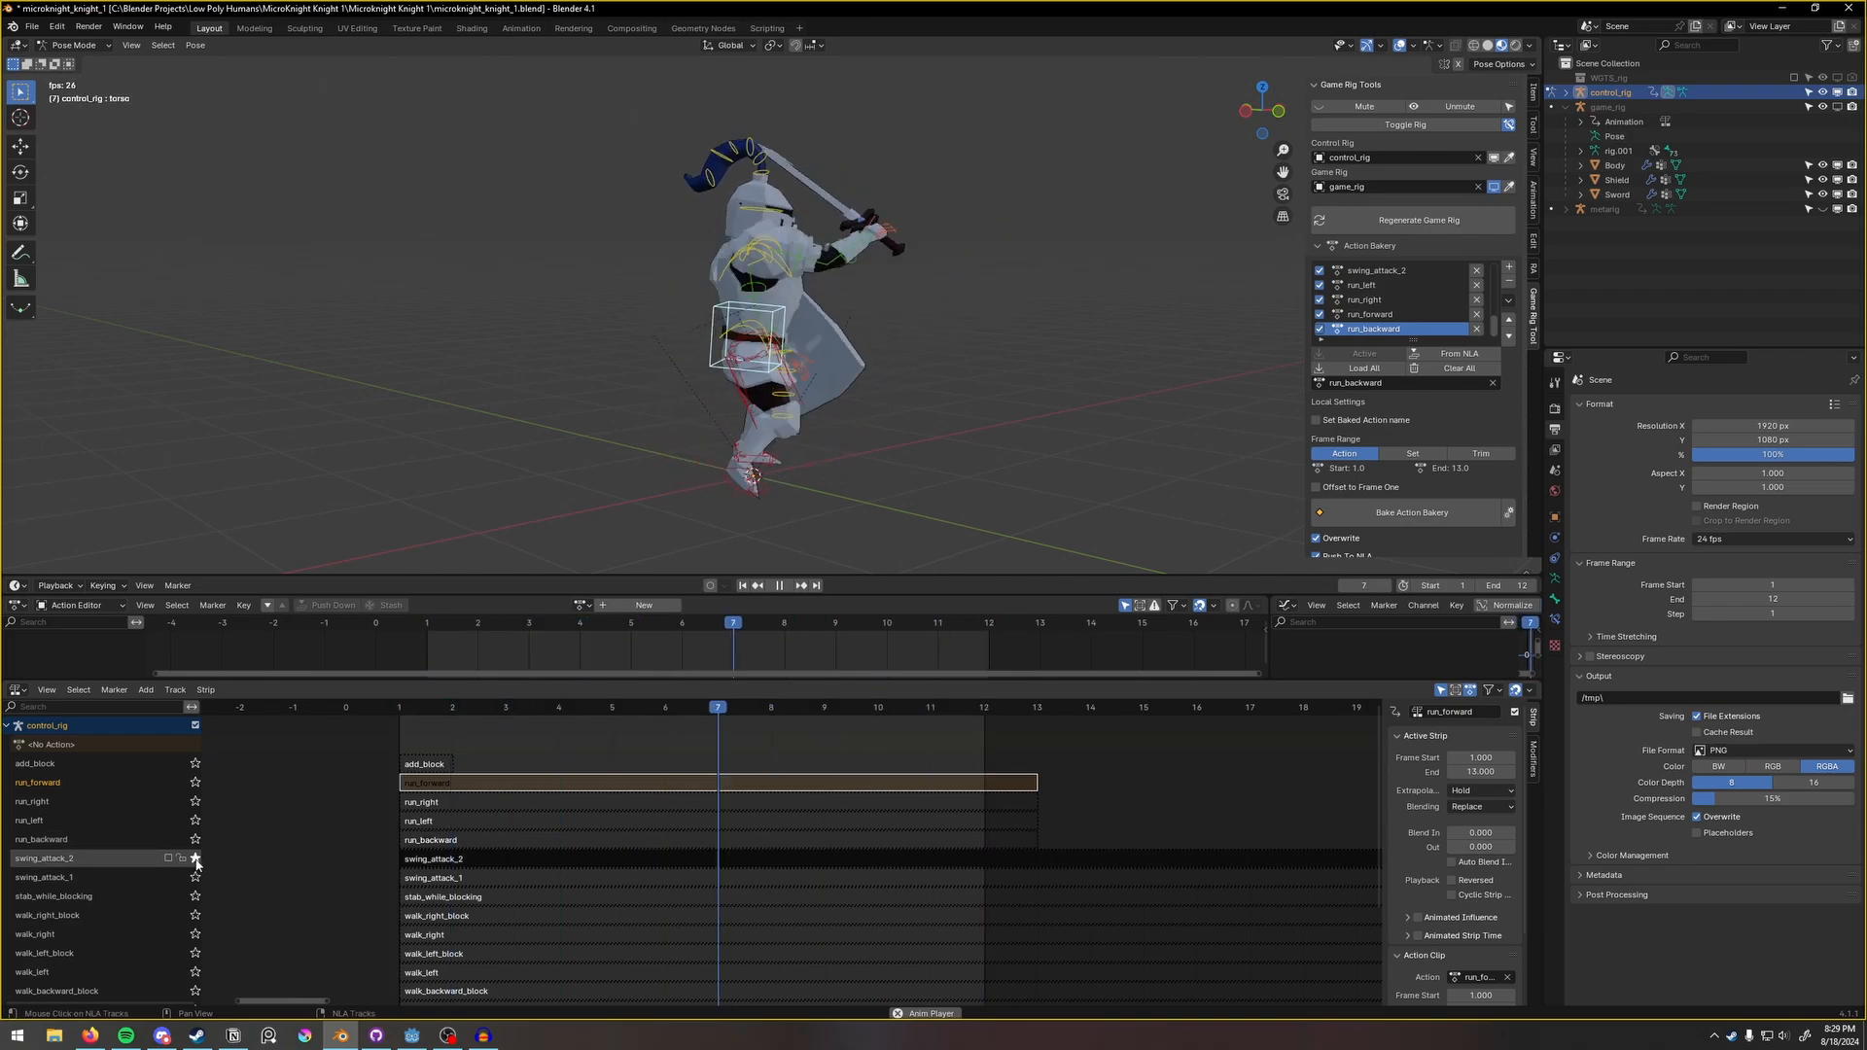
click(195, 877)
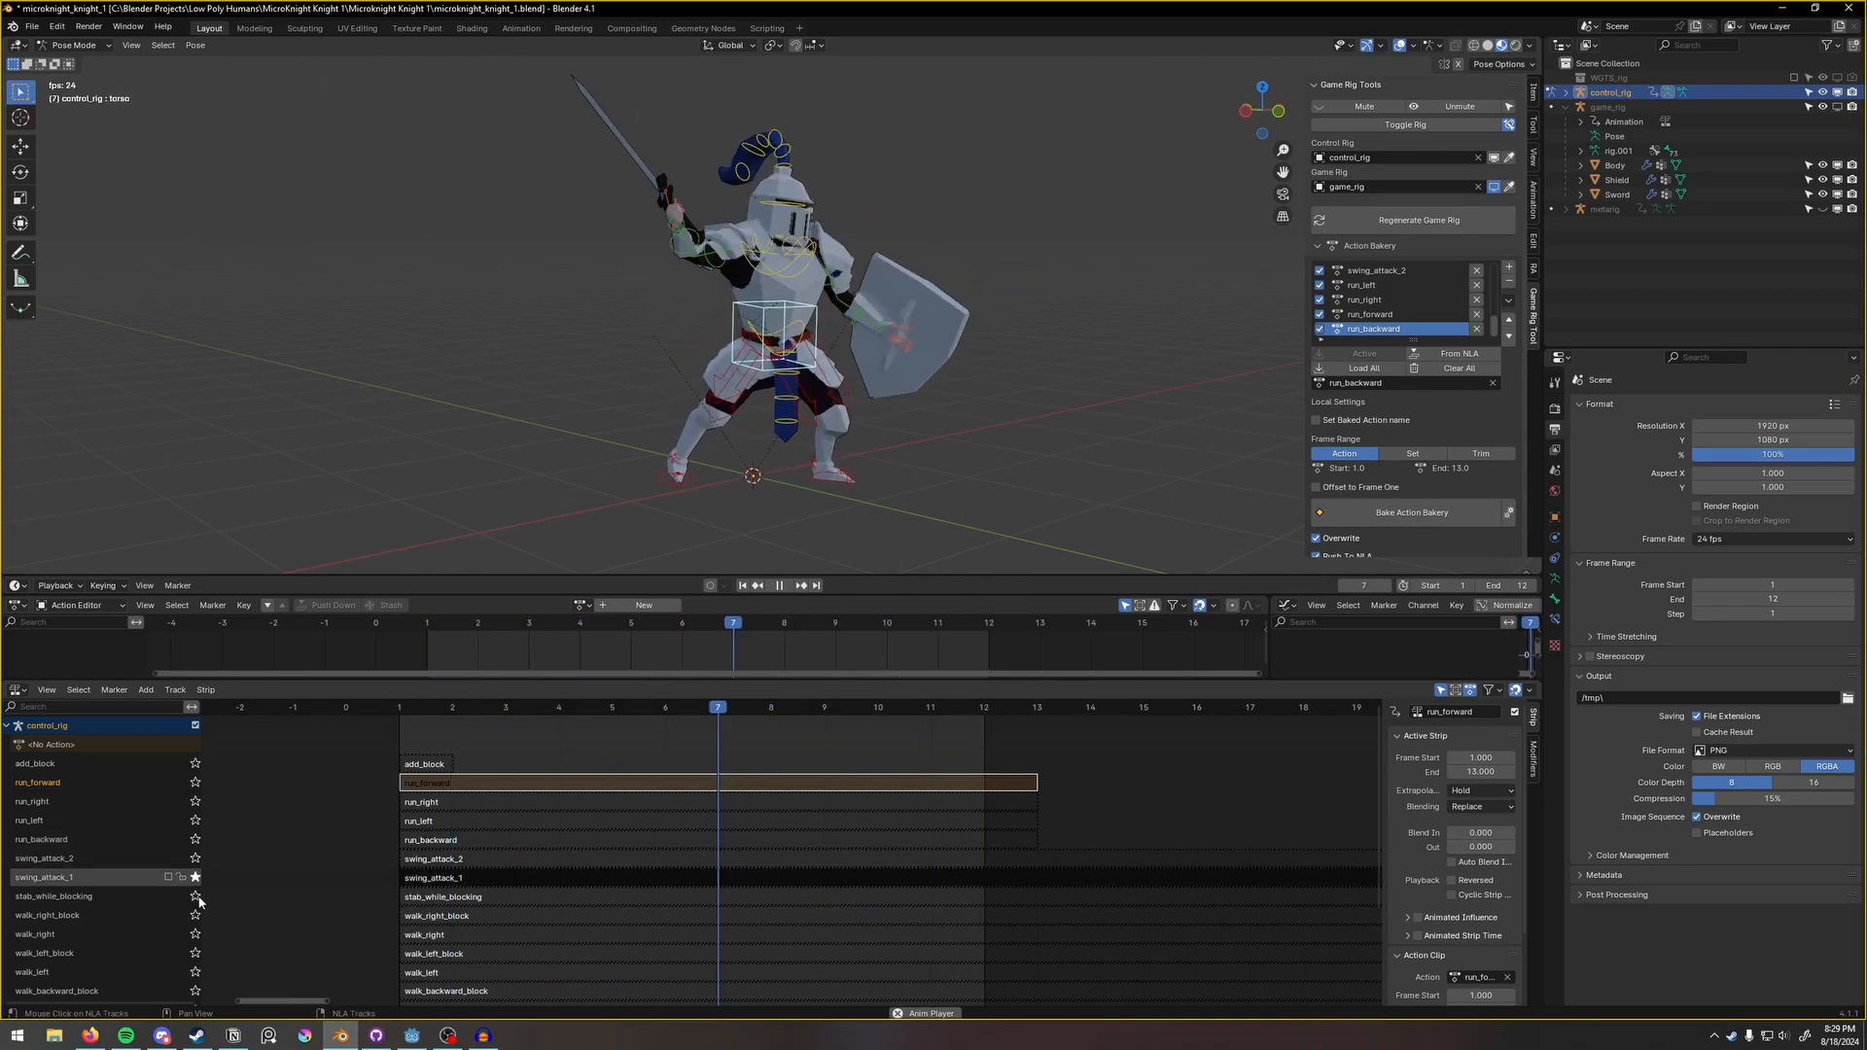
click(196, 784)
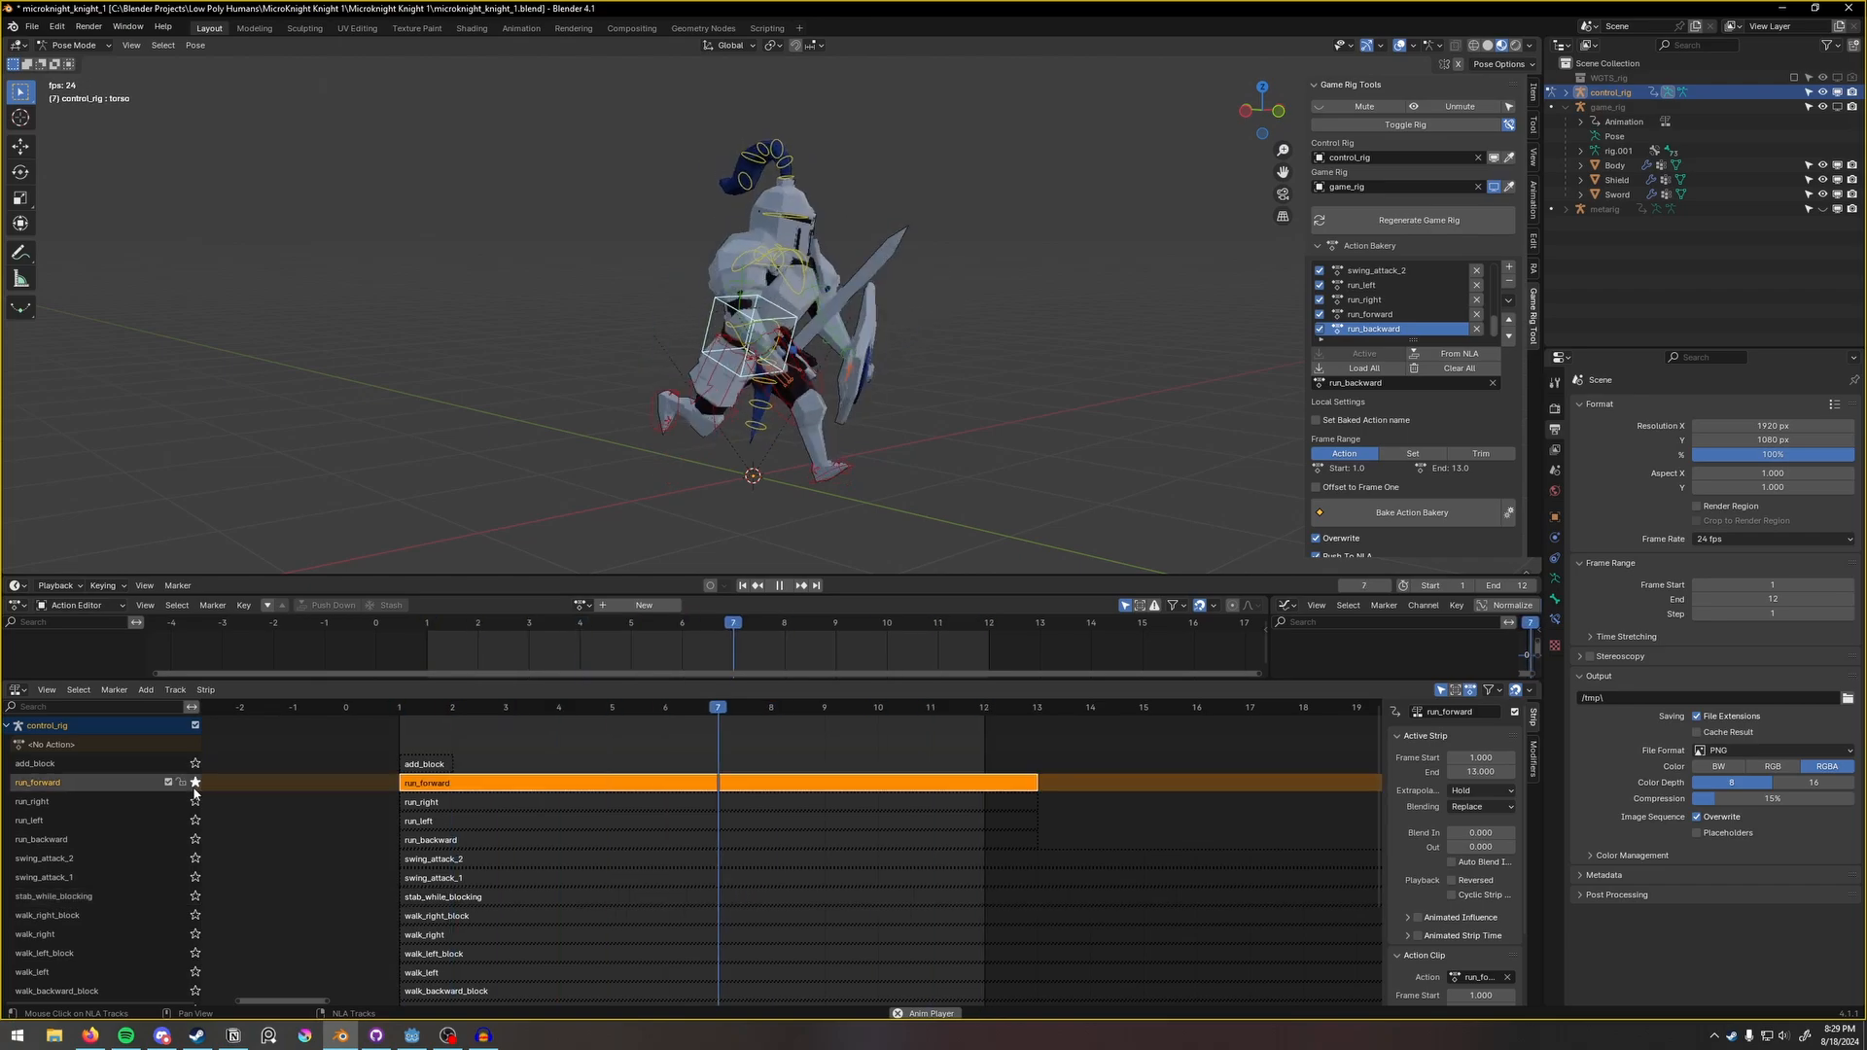
click(195, 784)
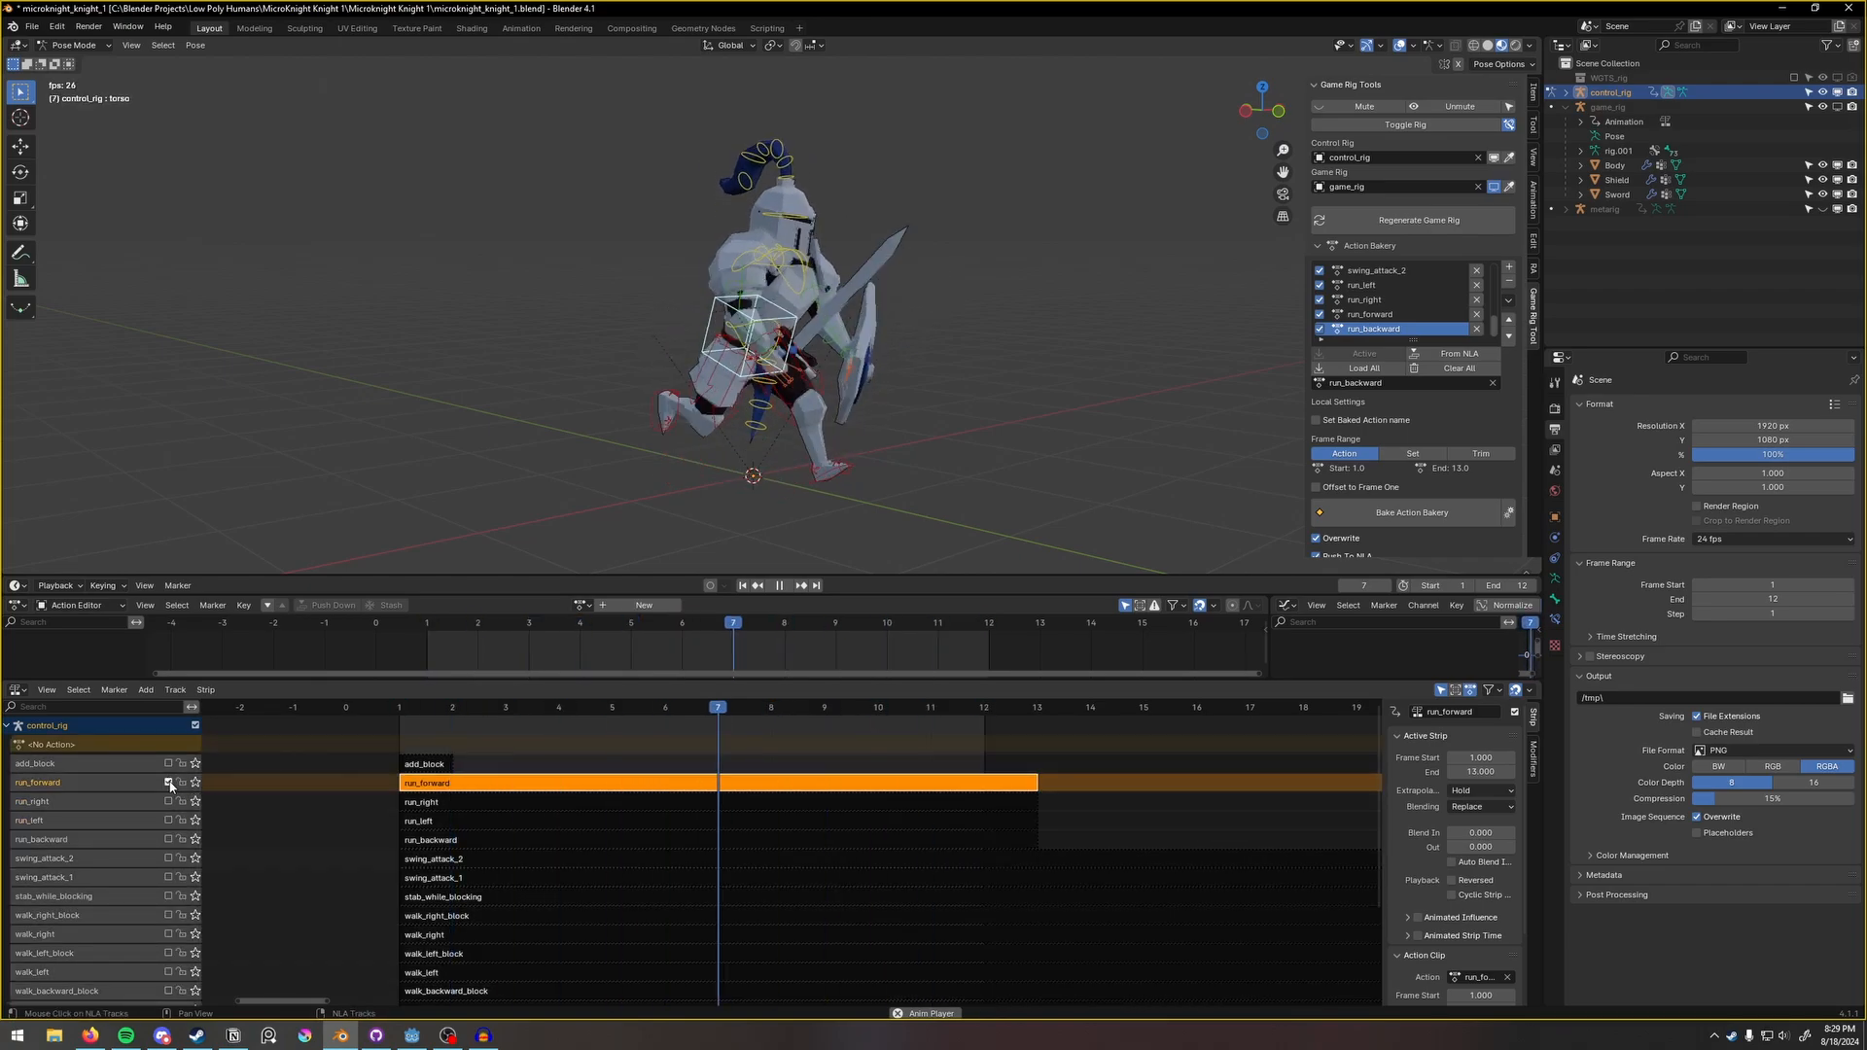
Select the add_block strip and check its blending mode options, keeping Add.
click(30, 765)
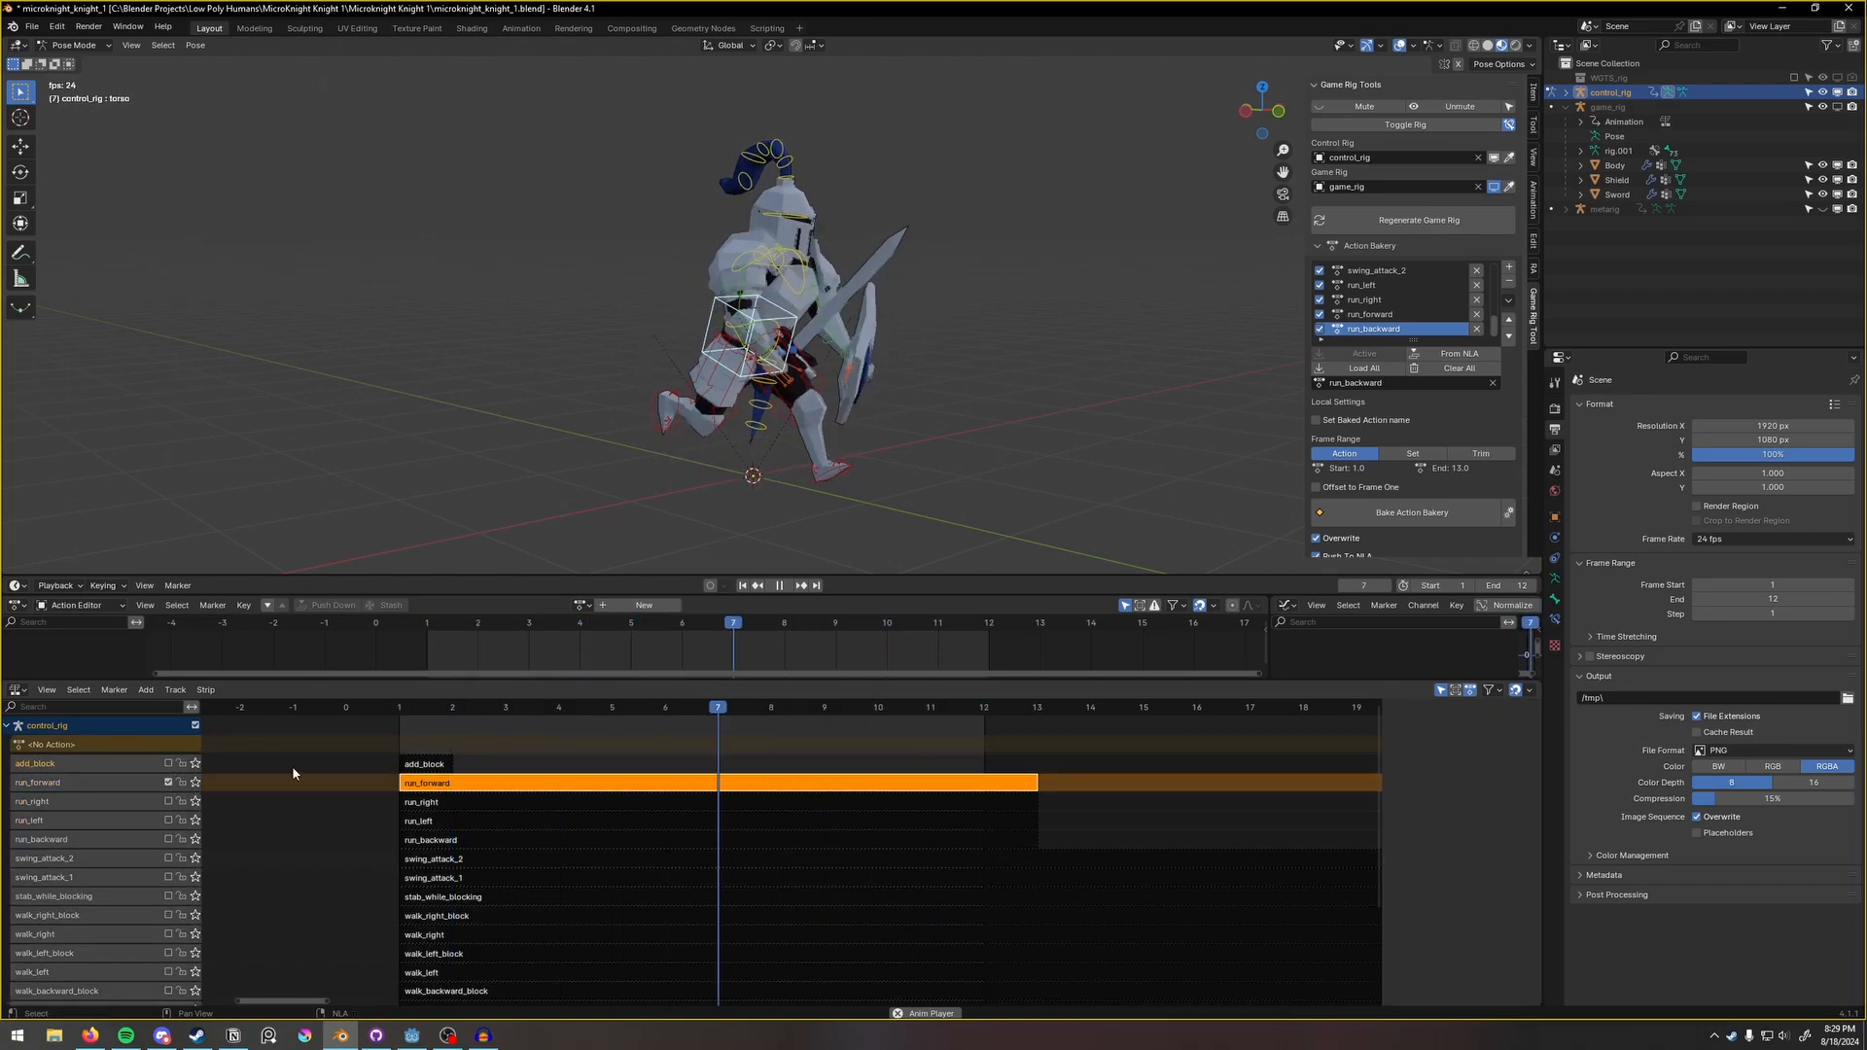
click(425, 764)
click(1480, 807)
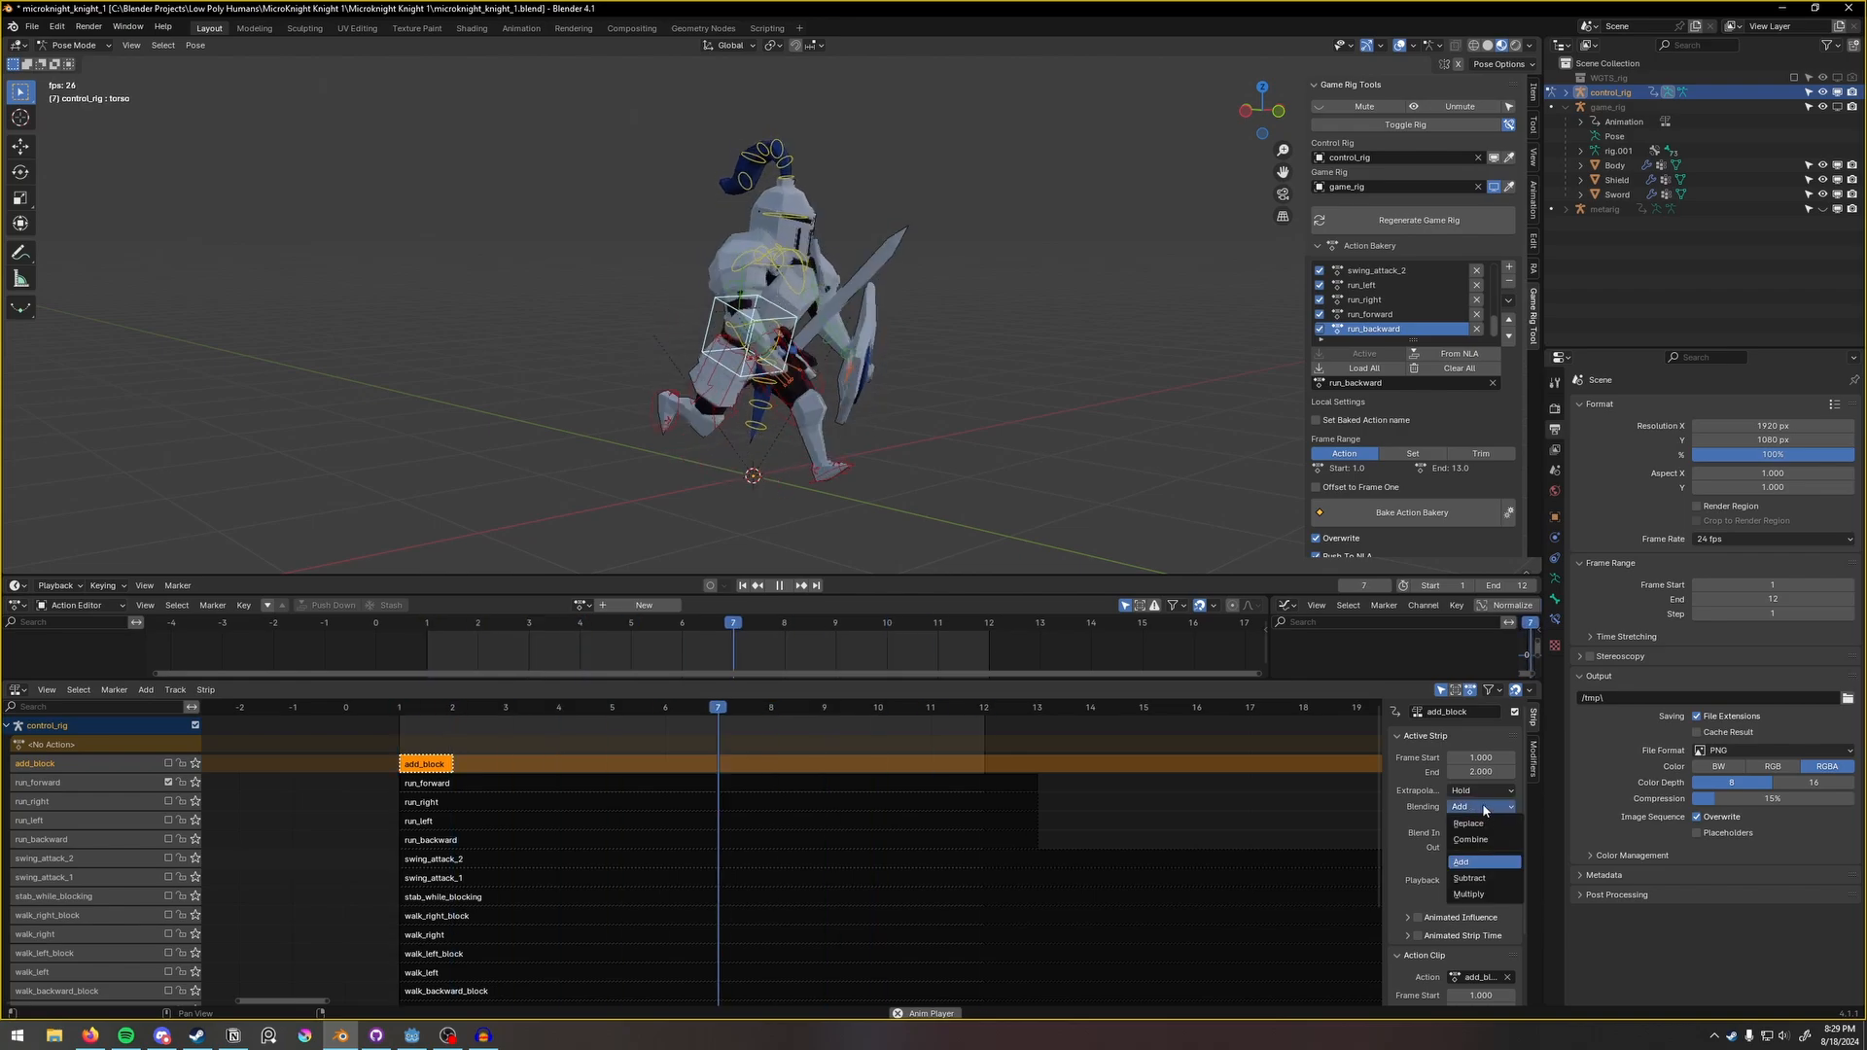
click(1477, 804)
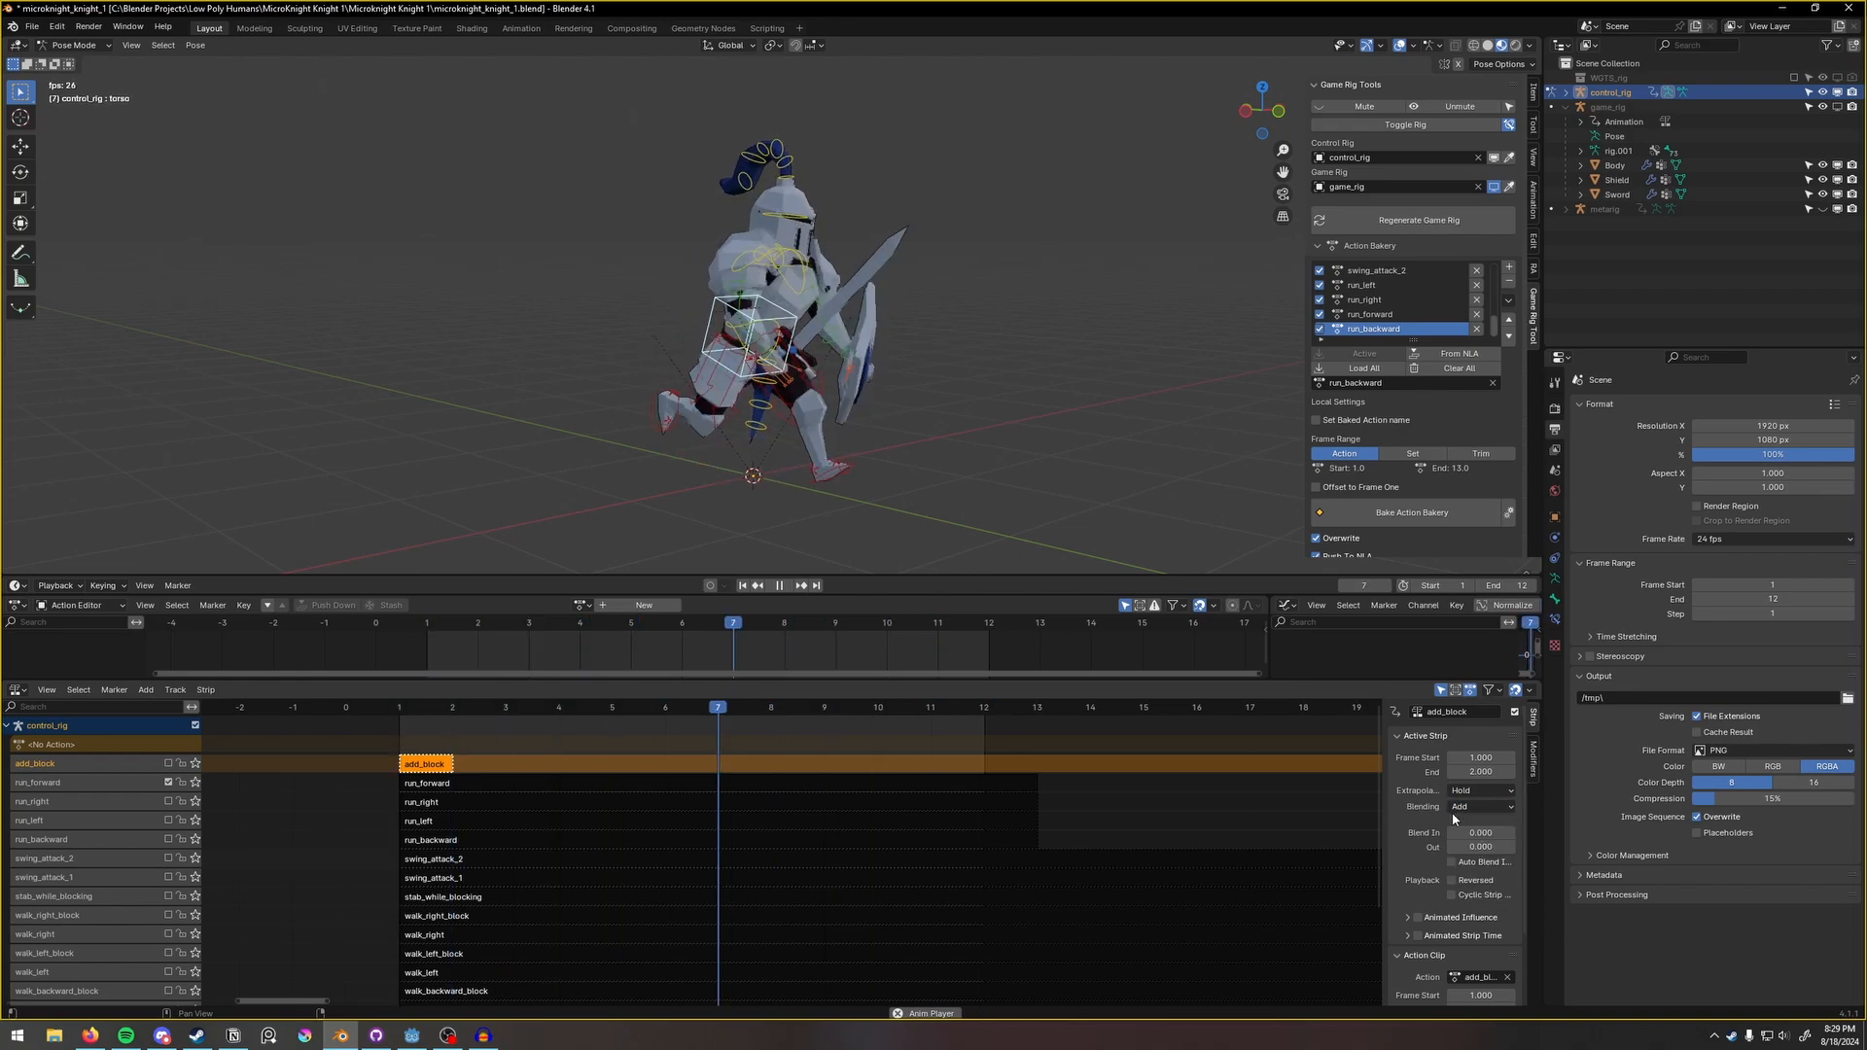
Turn the add_block track on and off during playback to compare the shield pose over run_forward.
click(168, 765)
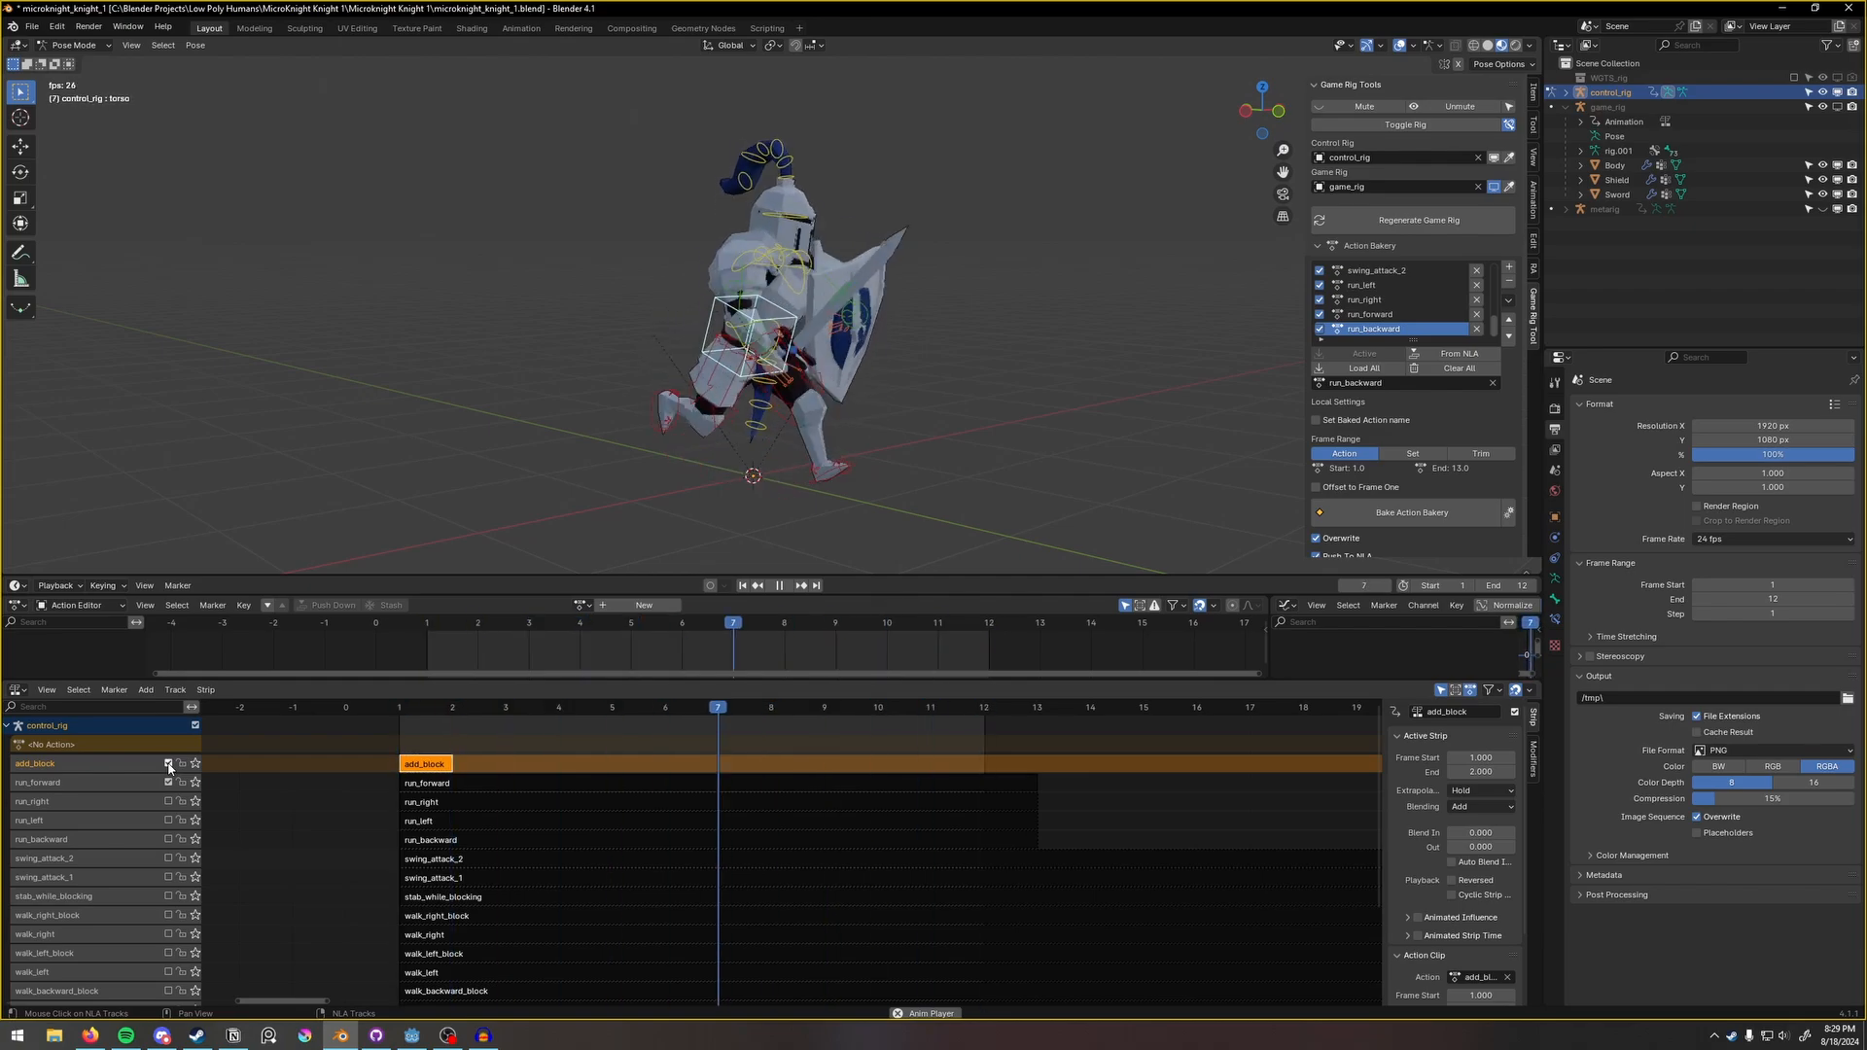
click(168, 764)
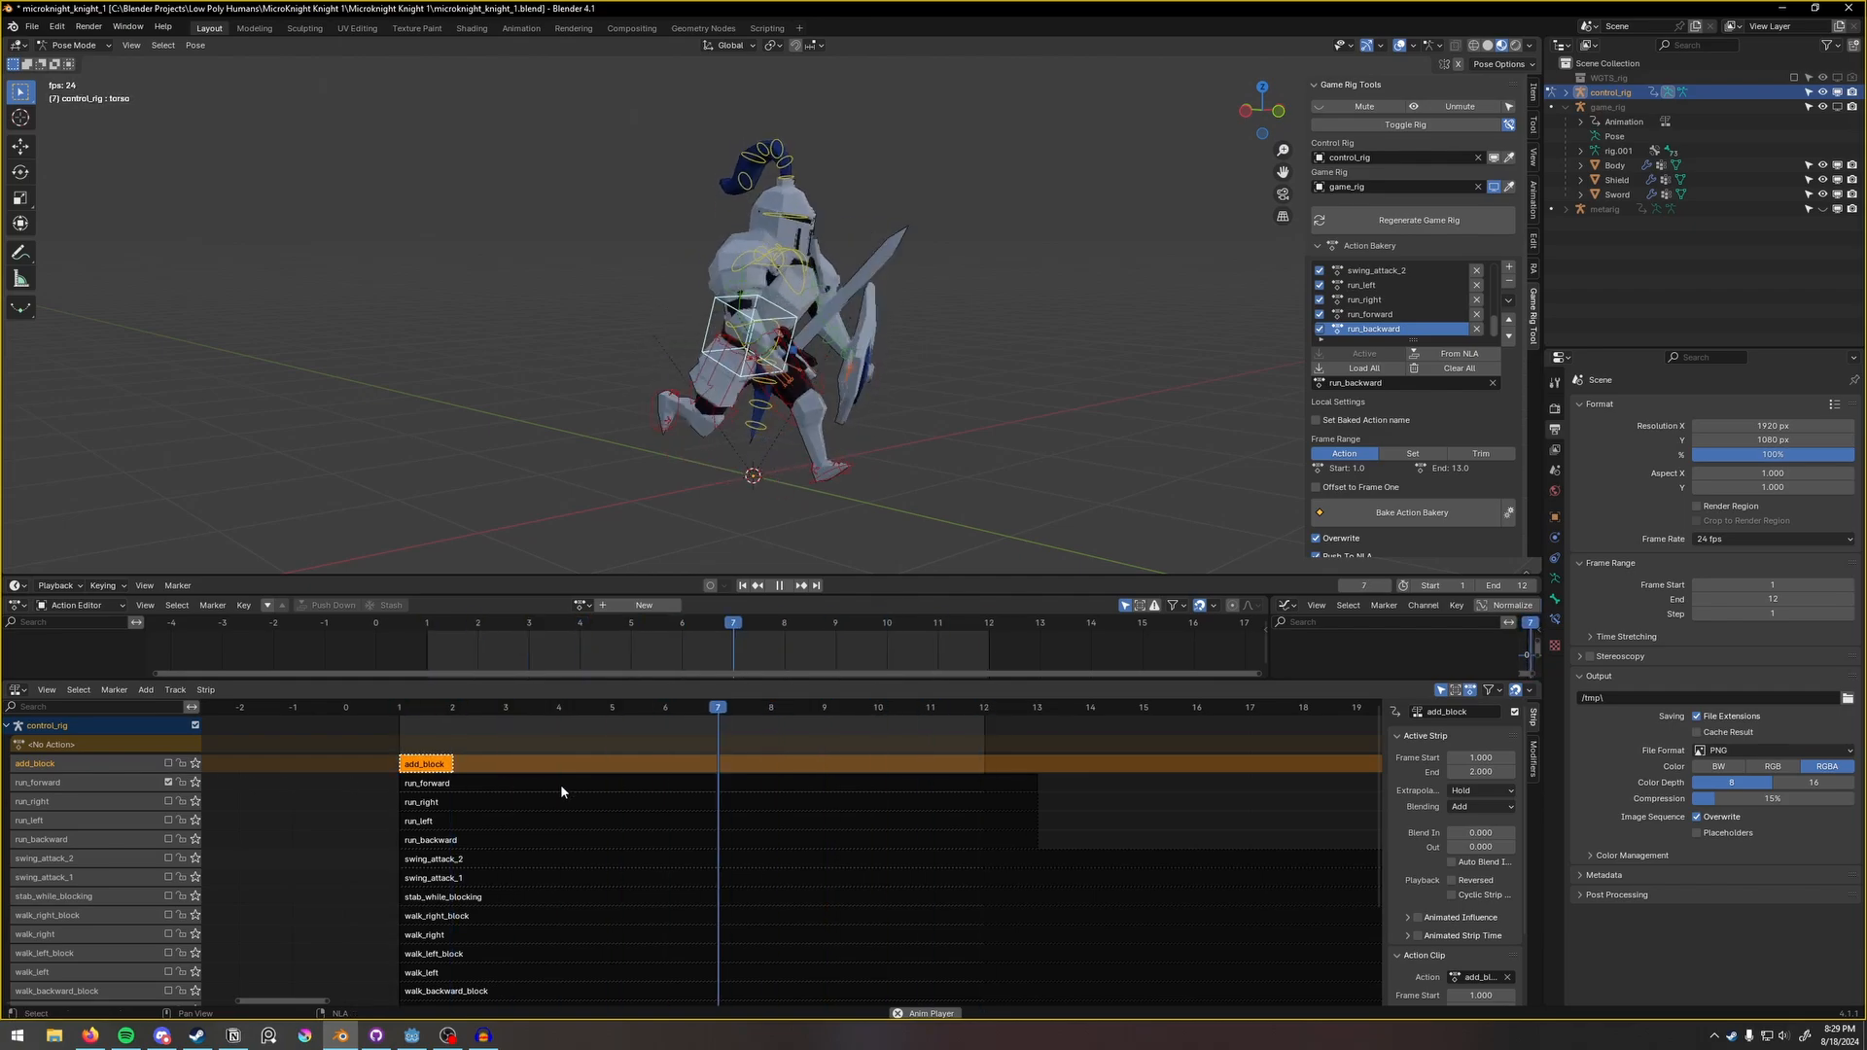
click(168, 765)
click(205, 690)
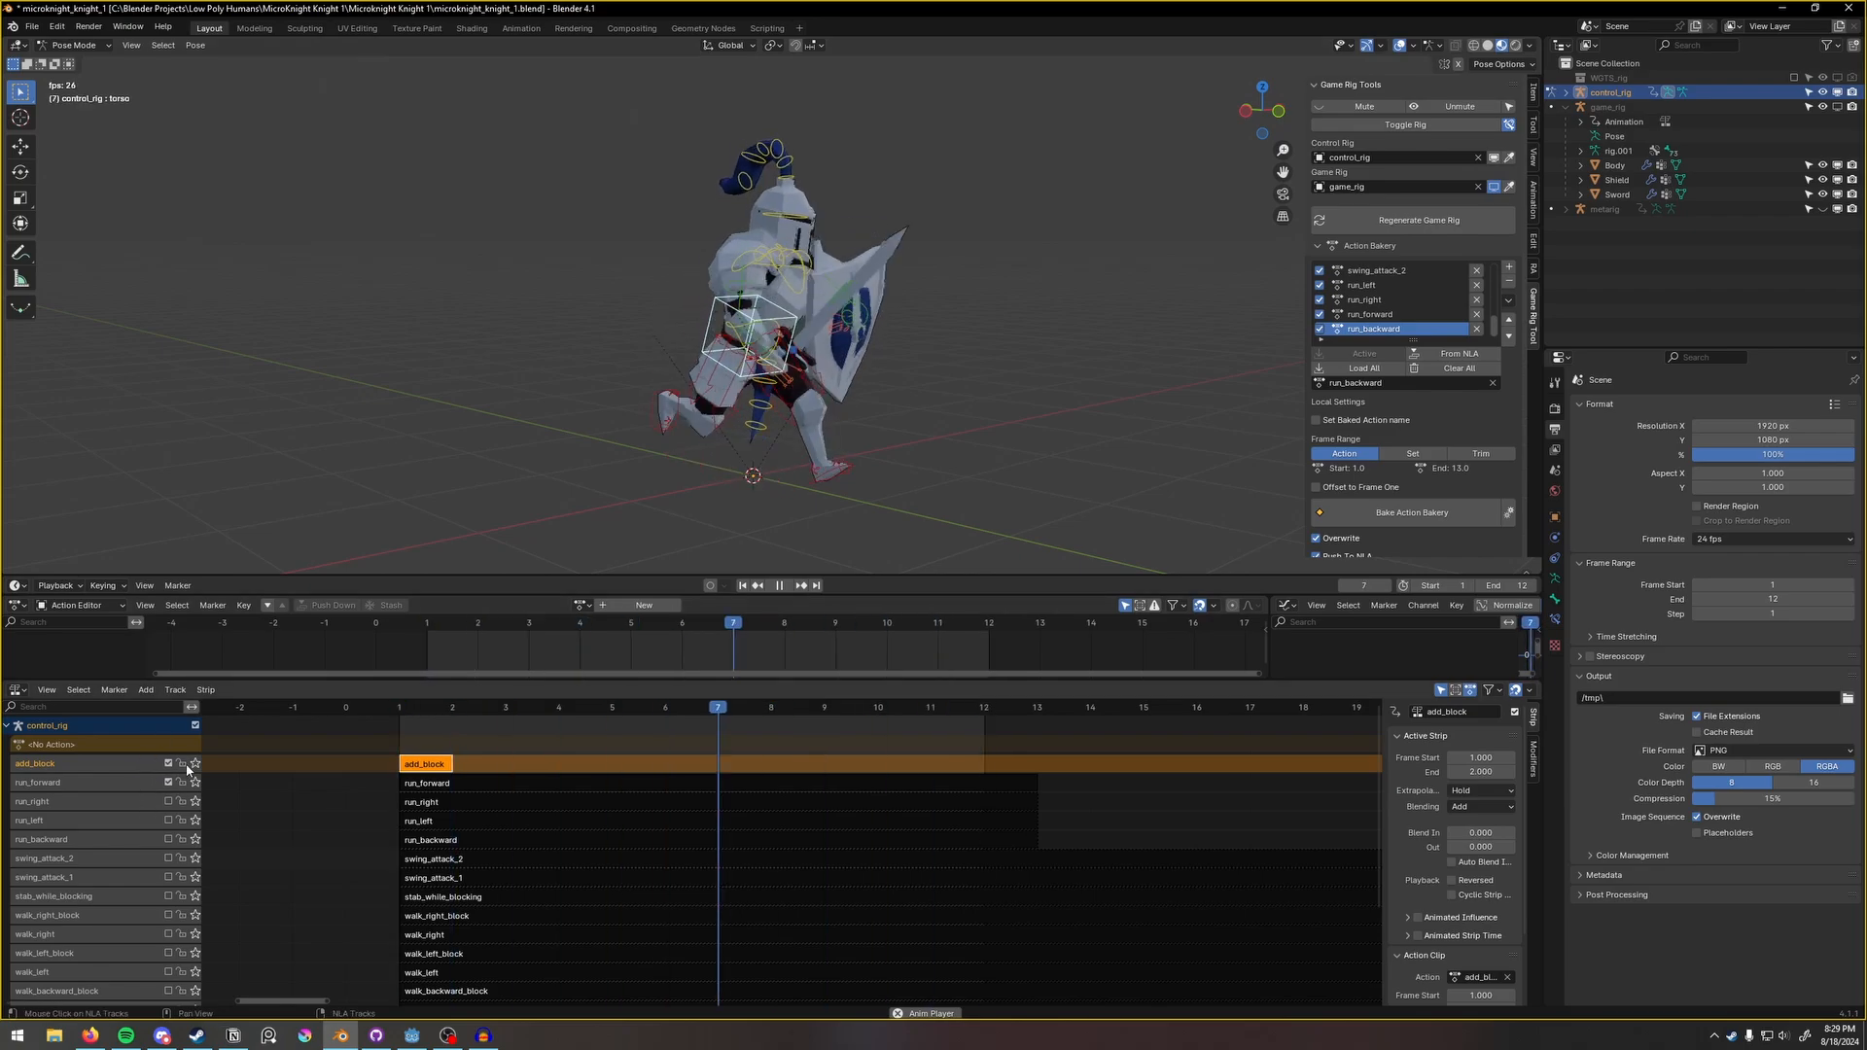
click(175, 690)
mouse_move(205, 689)
middle_drag(899, 418, 779, 404)
mouse_move(850, 500)
middle_down()
mouse_move(935, 497)
mouse_move(851, 491)
middle_up()
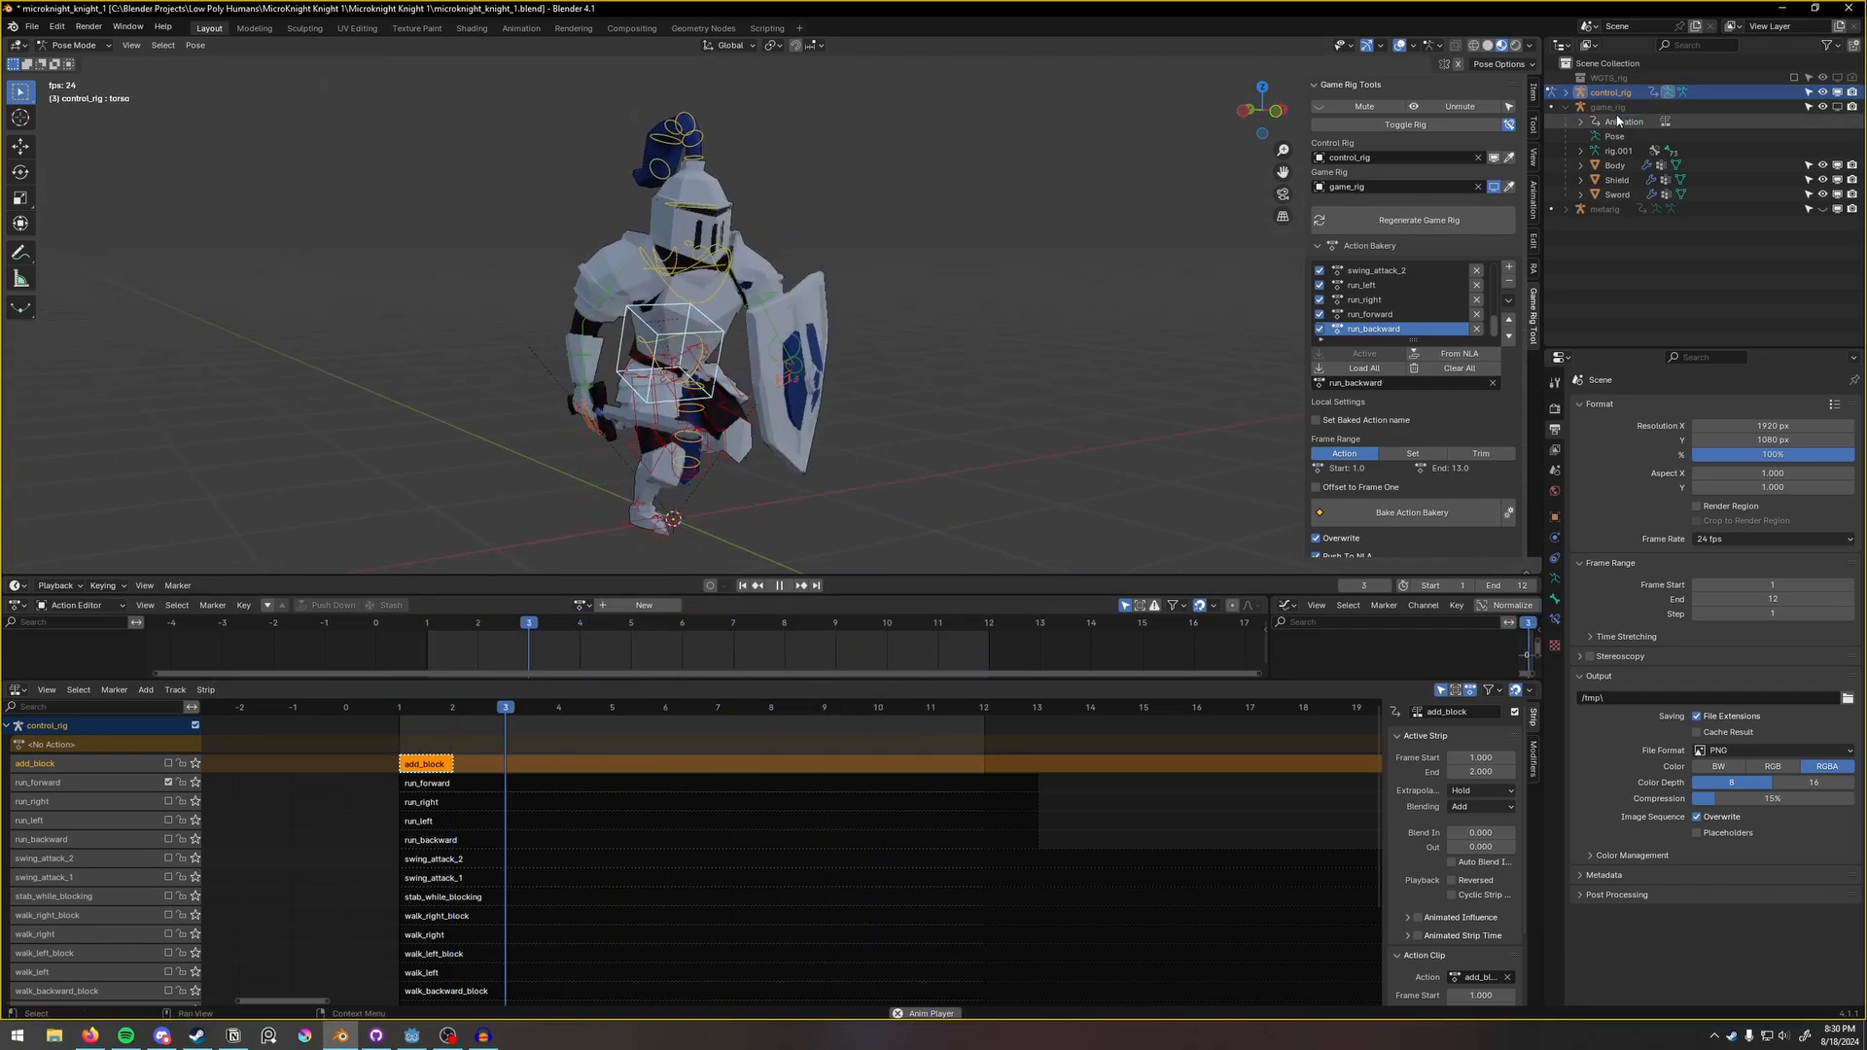
Stop playback at the first frame and toggle from the control rig to the game rig.
key(space)
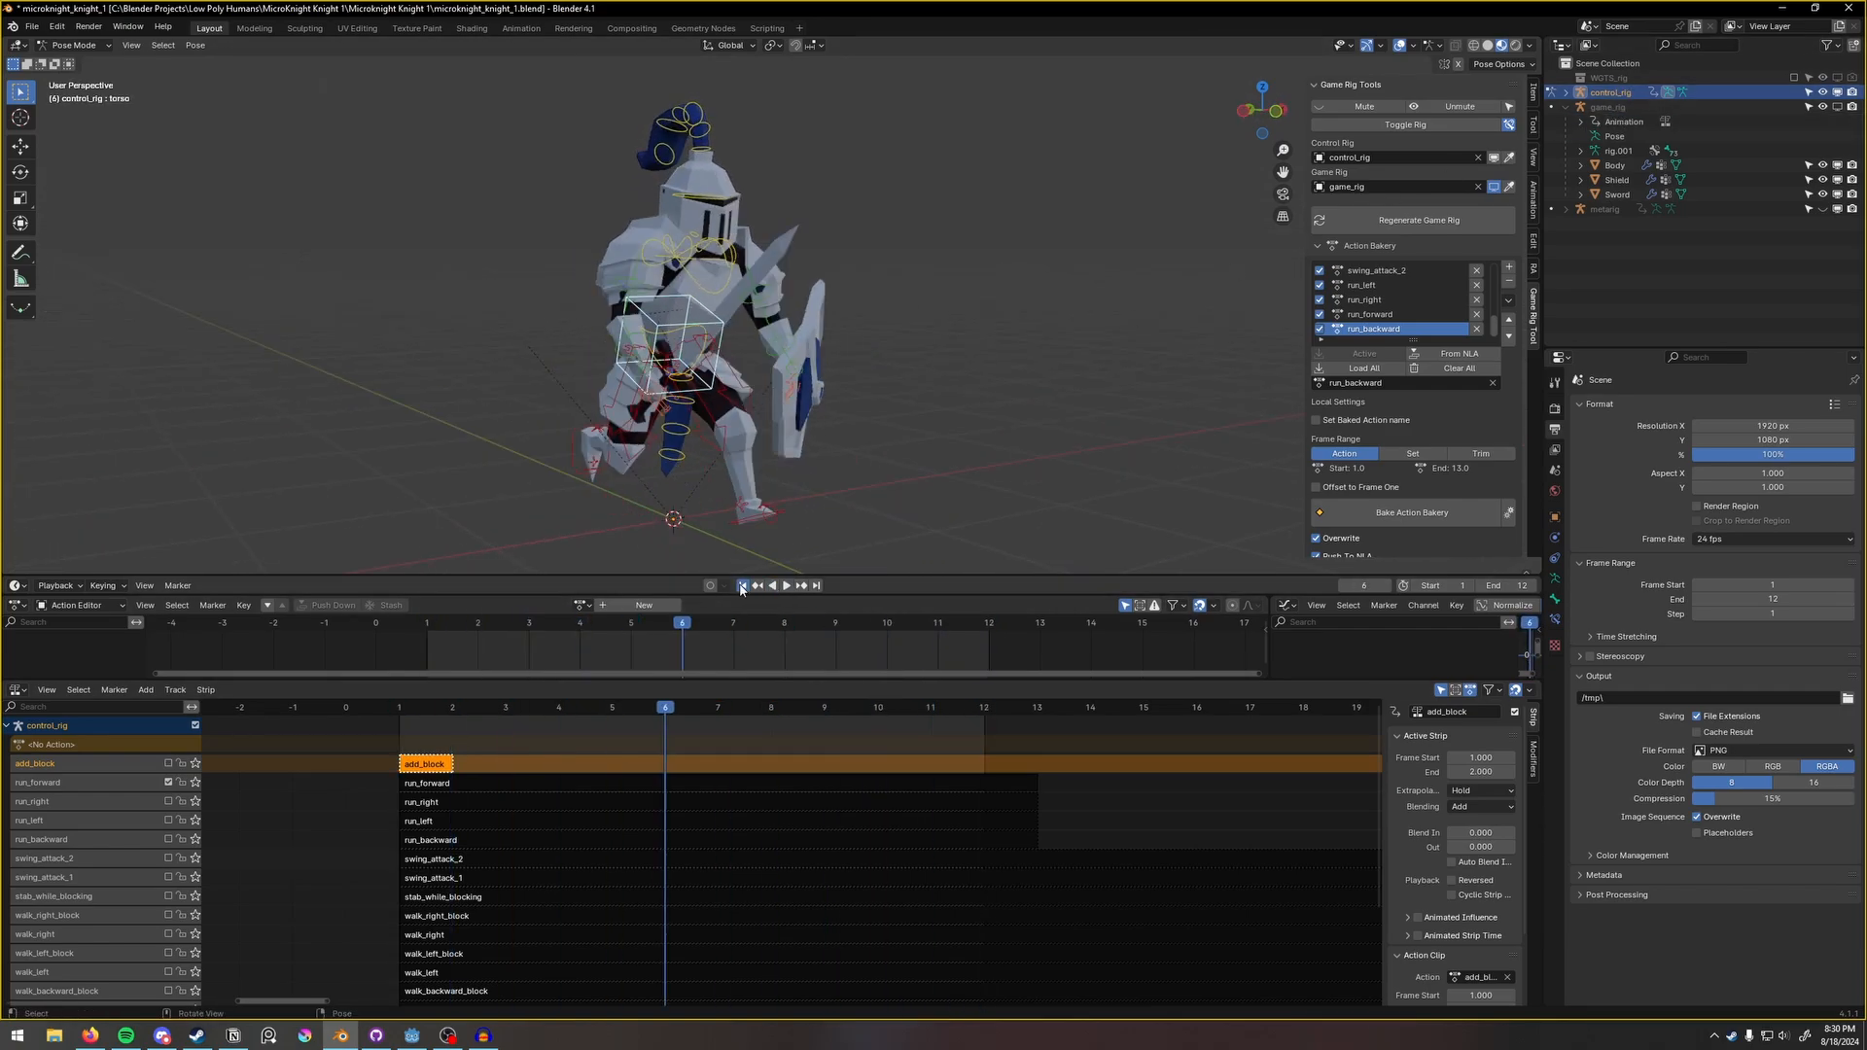
click(742, 585)
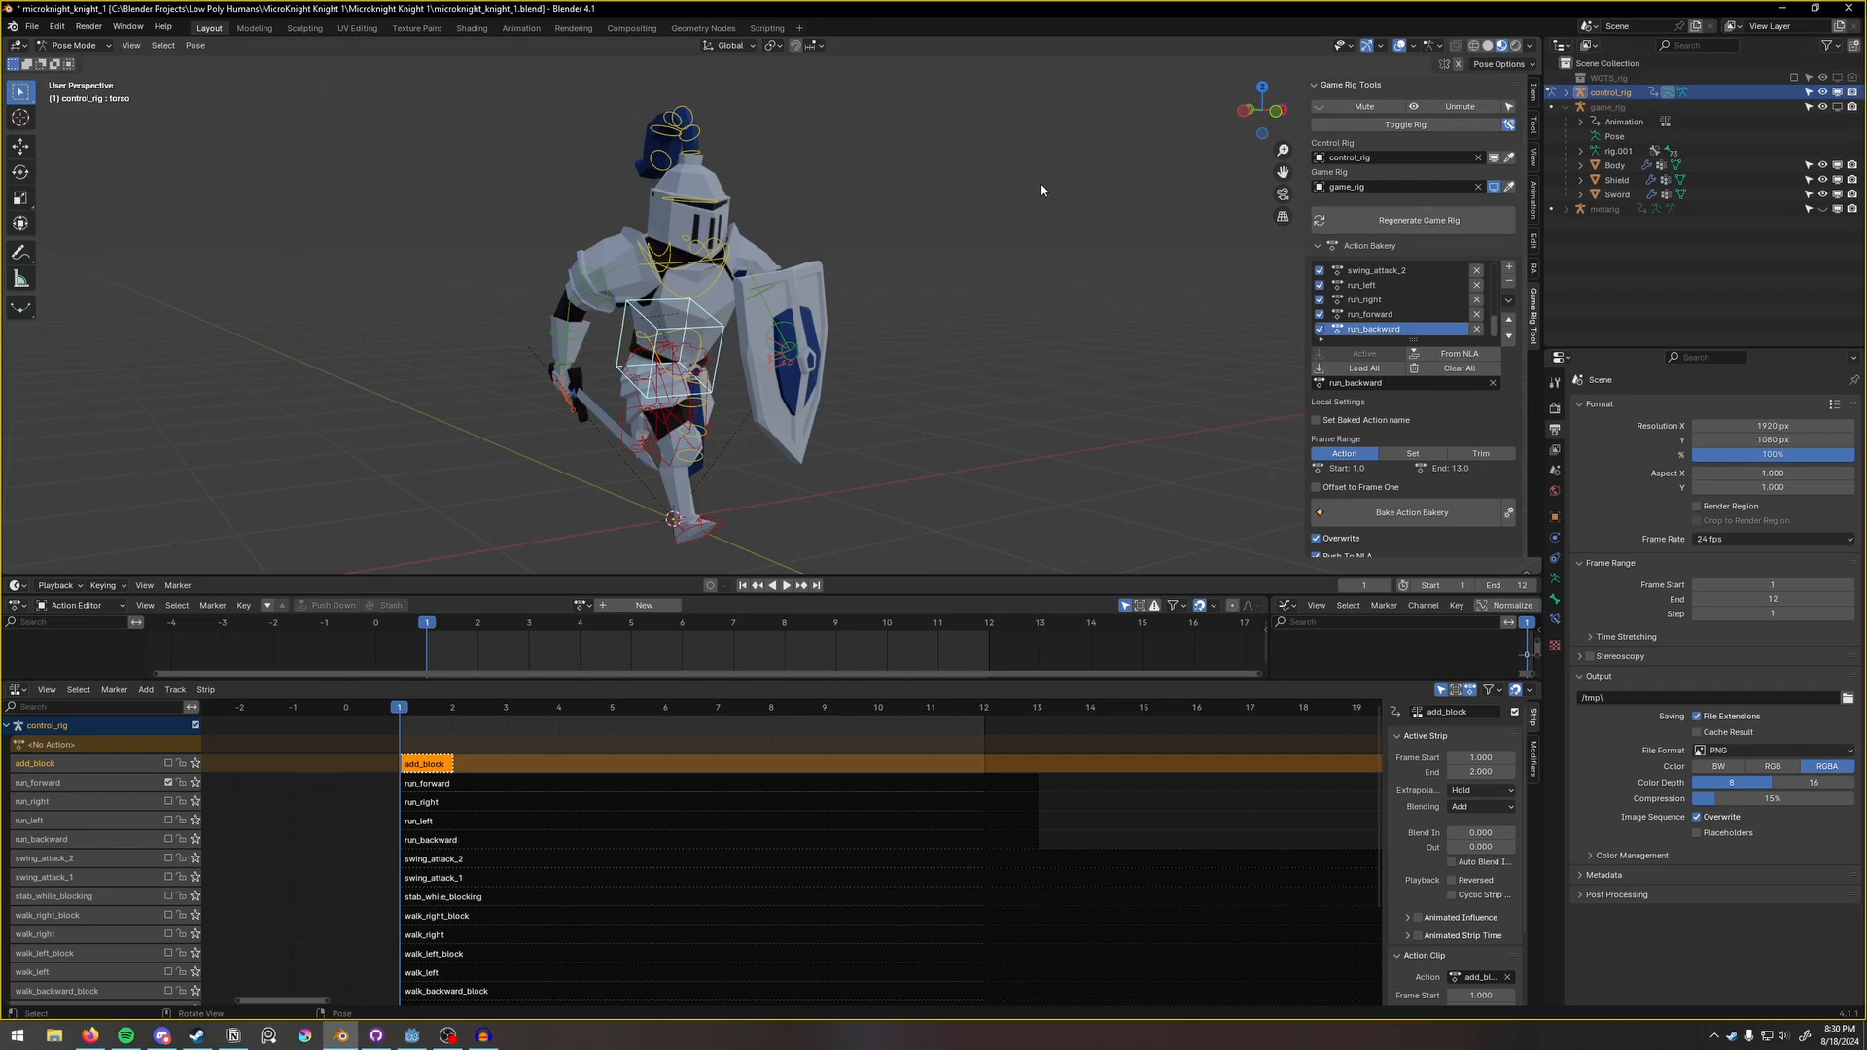
click(1405, 125)
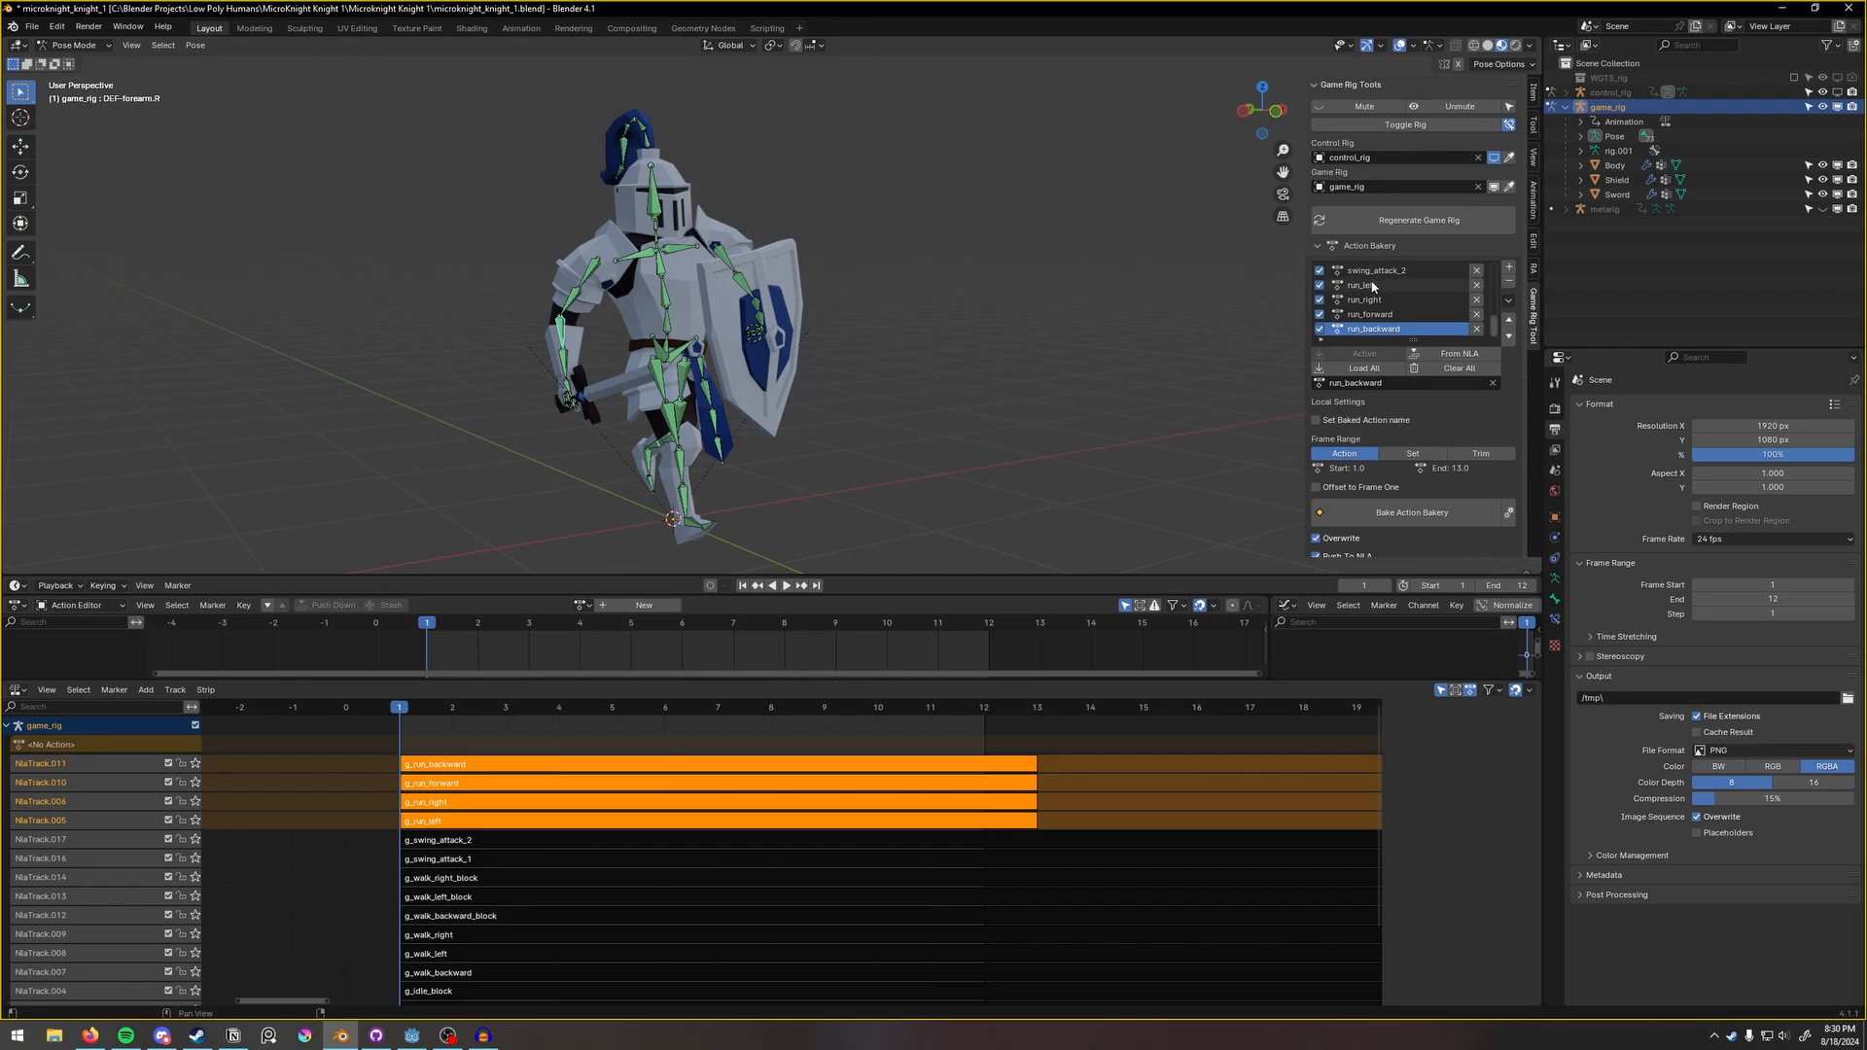
Review the Action Bakery's action list and bake settings, and compare the control rig's tracks with the game rig's baked tracks.
scroll(1386, 292, up, 5)
scroll(1366, 278, up, 6)
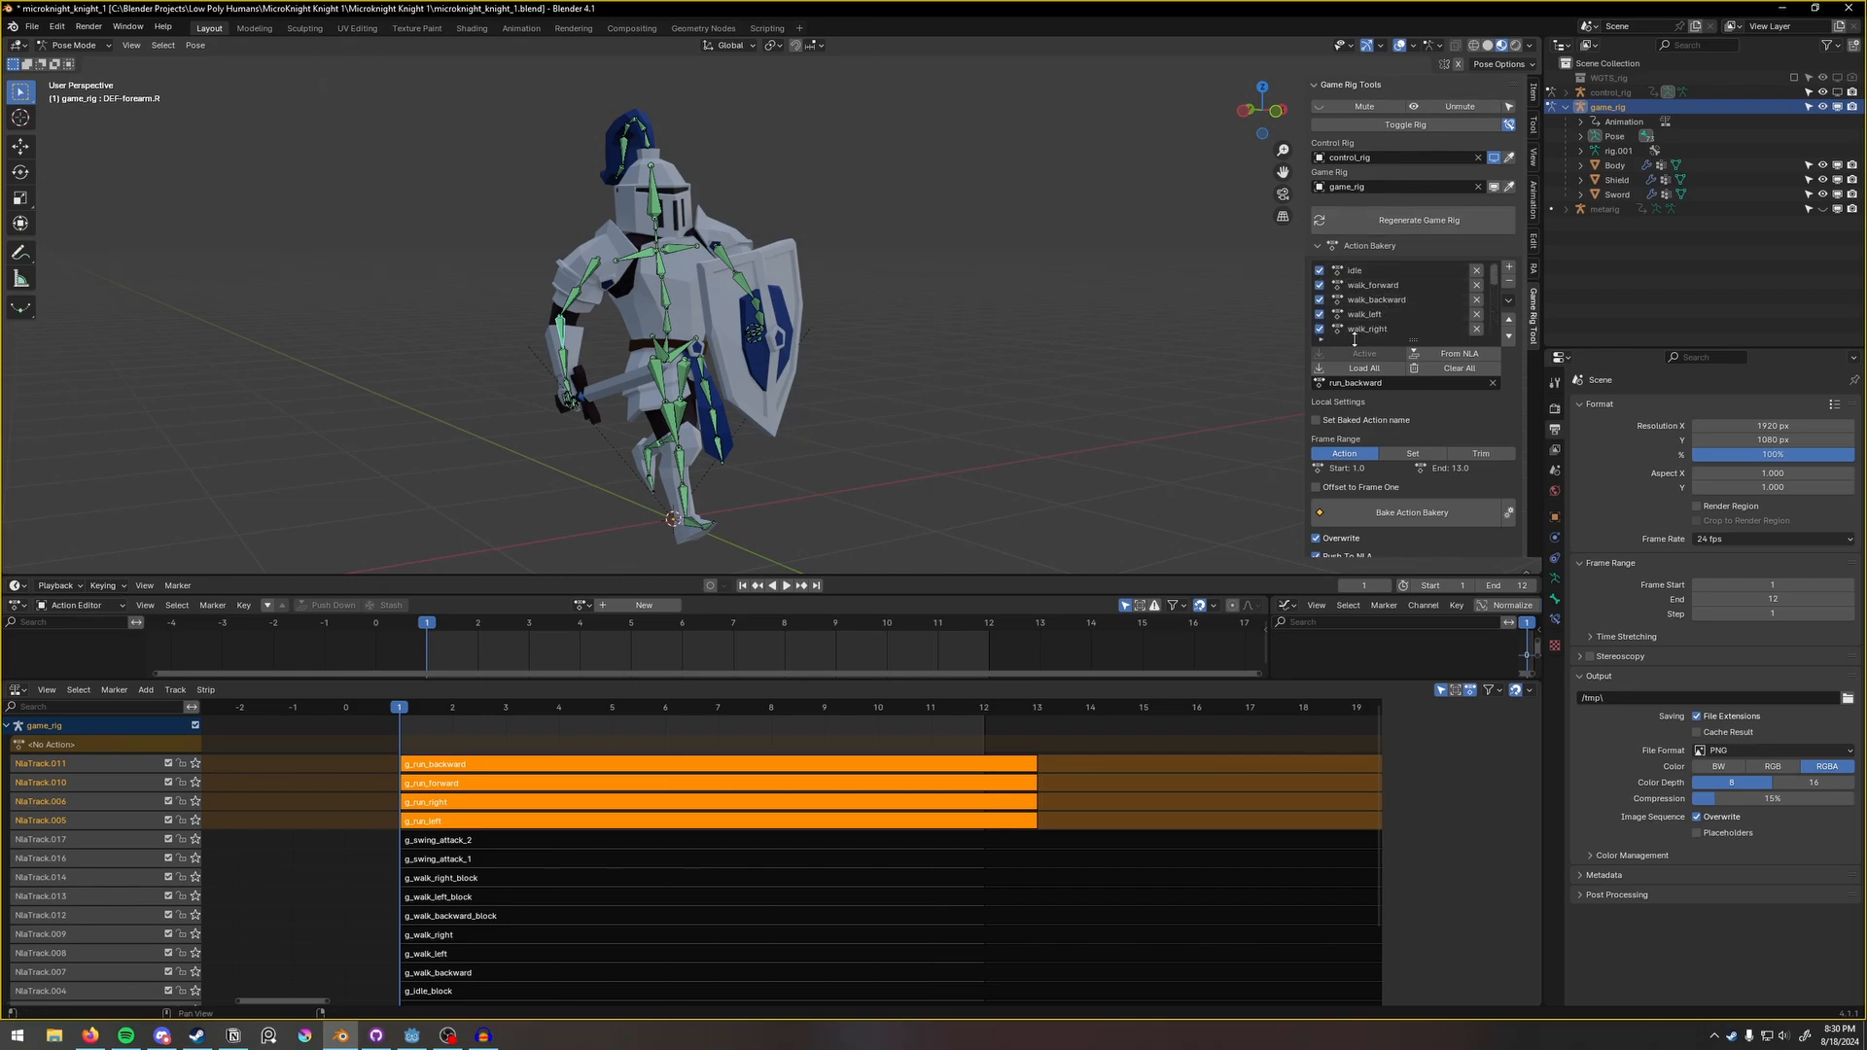
click(1393, 125)
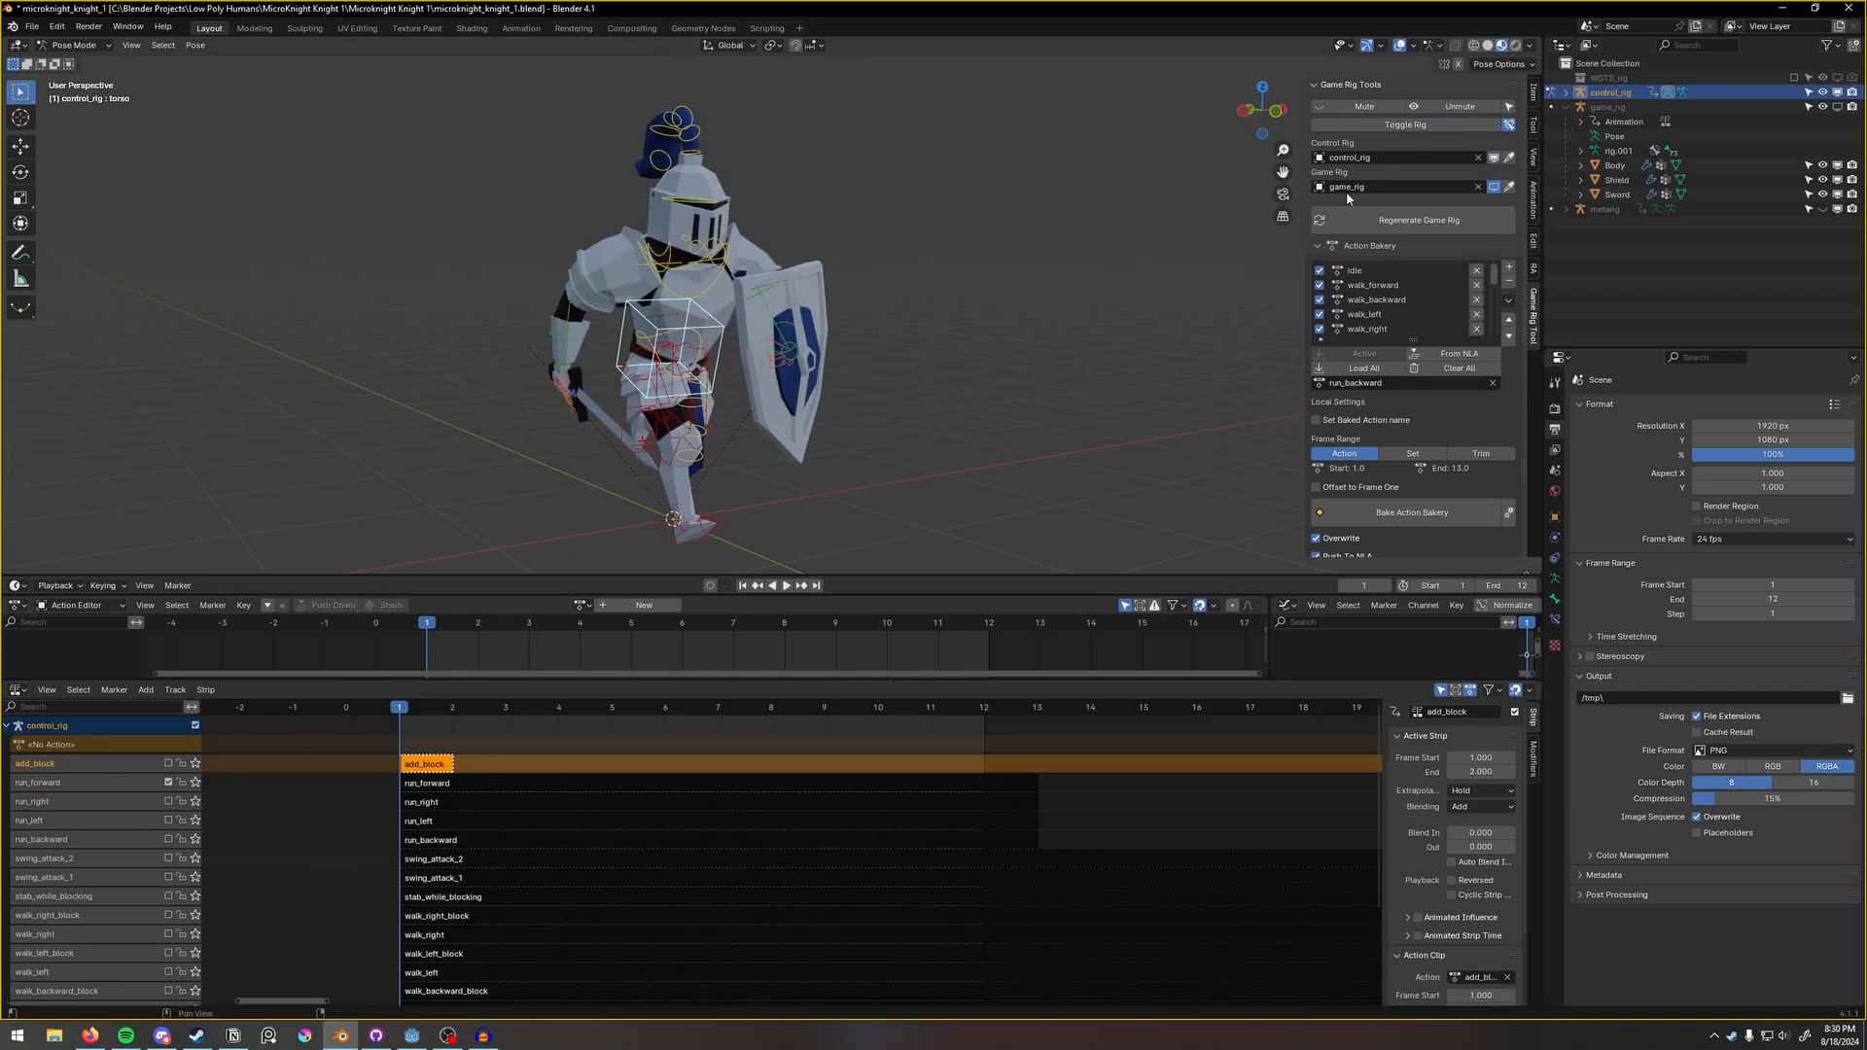
click(1405, 125)
scroll(1386, 311, down, 4)
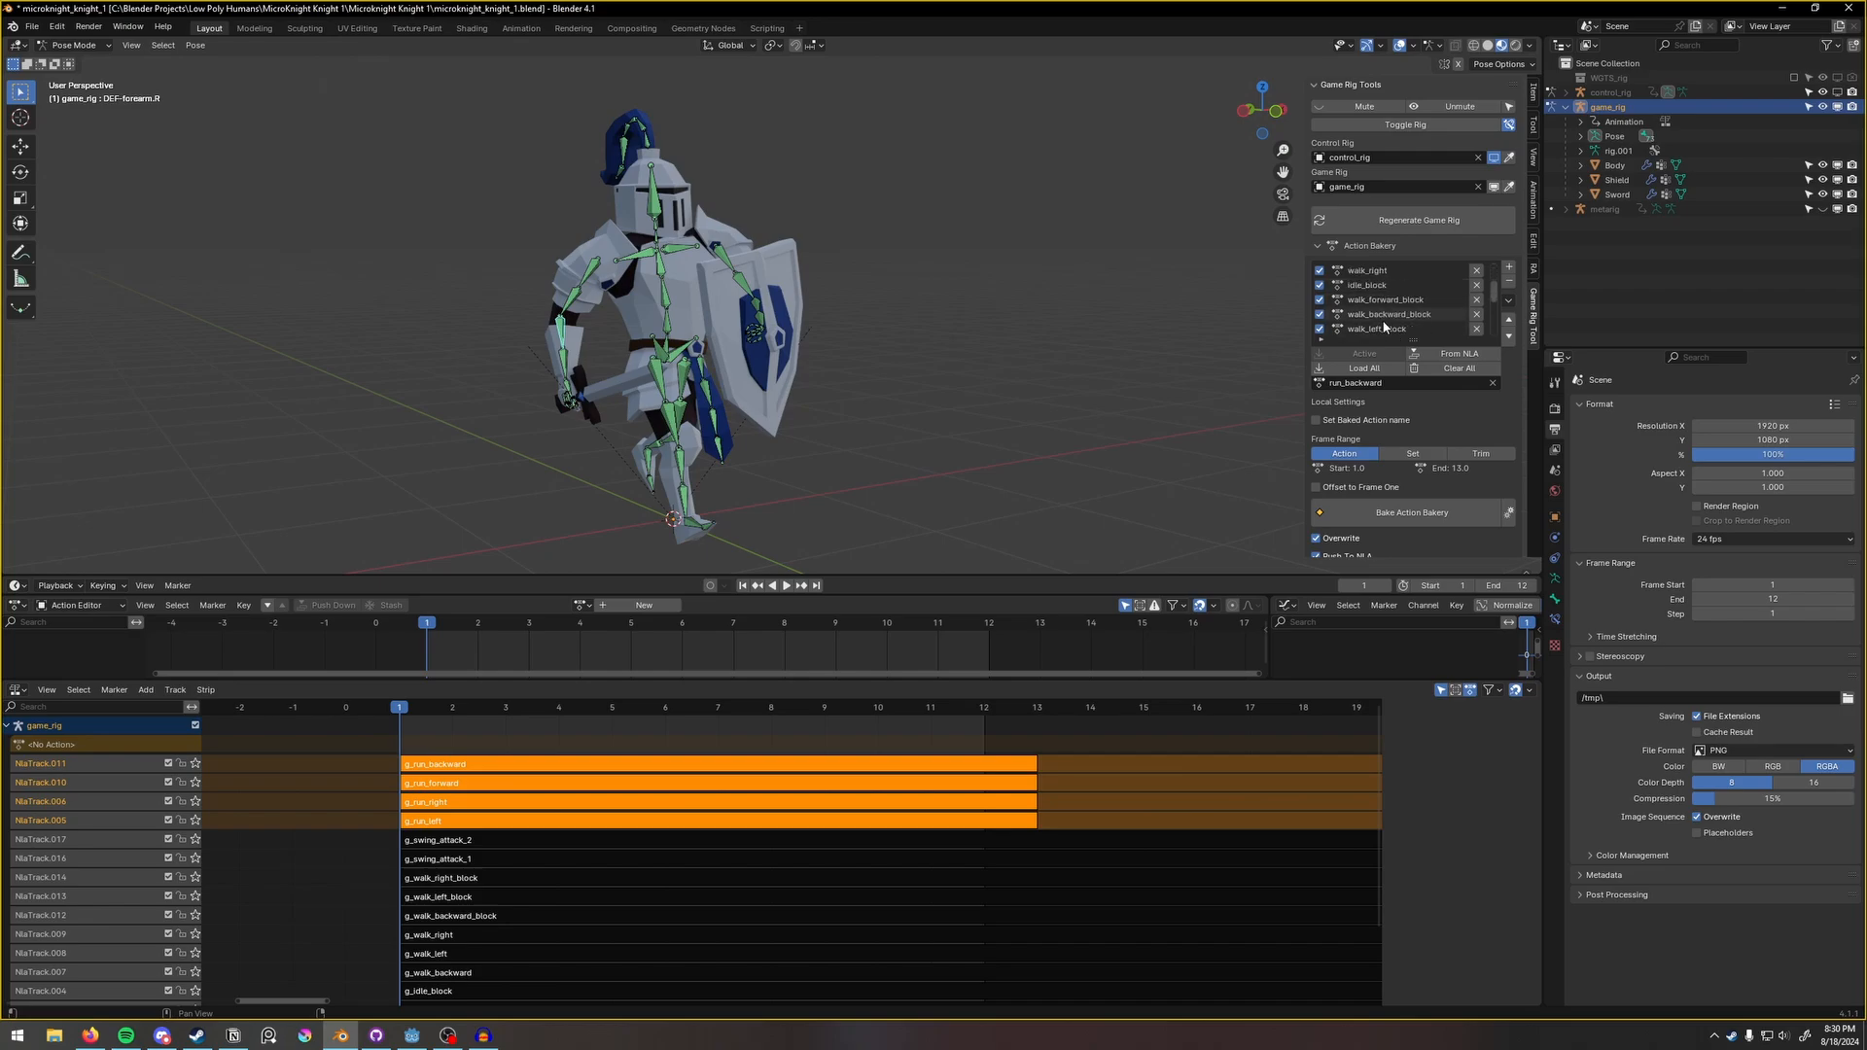
scroll(1386, 328, down, 1)
scroll(1404, 517, down, 3)
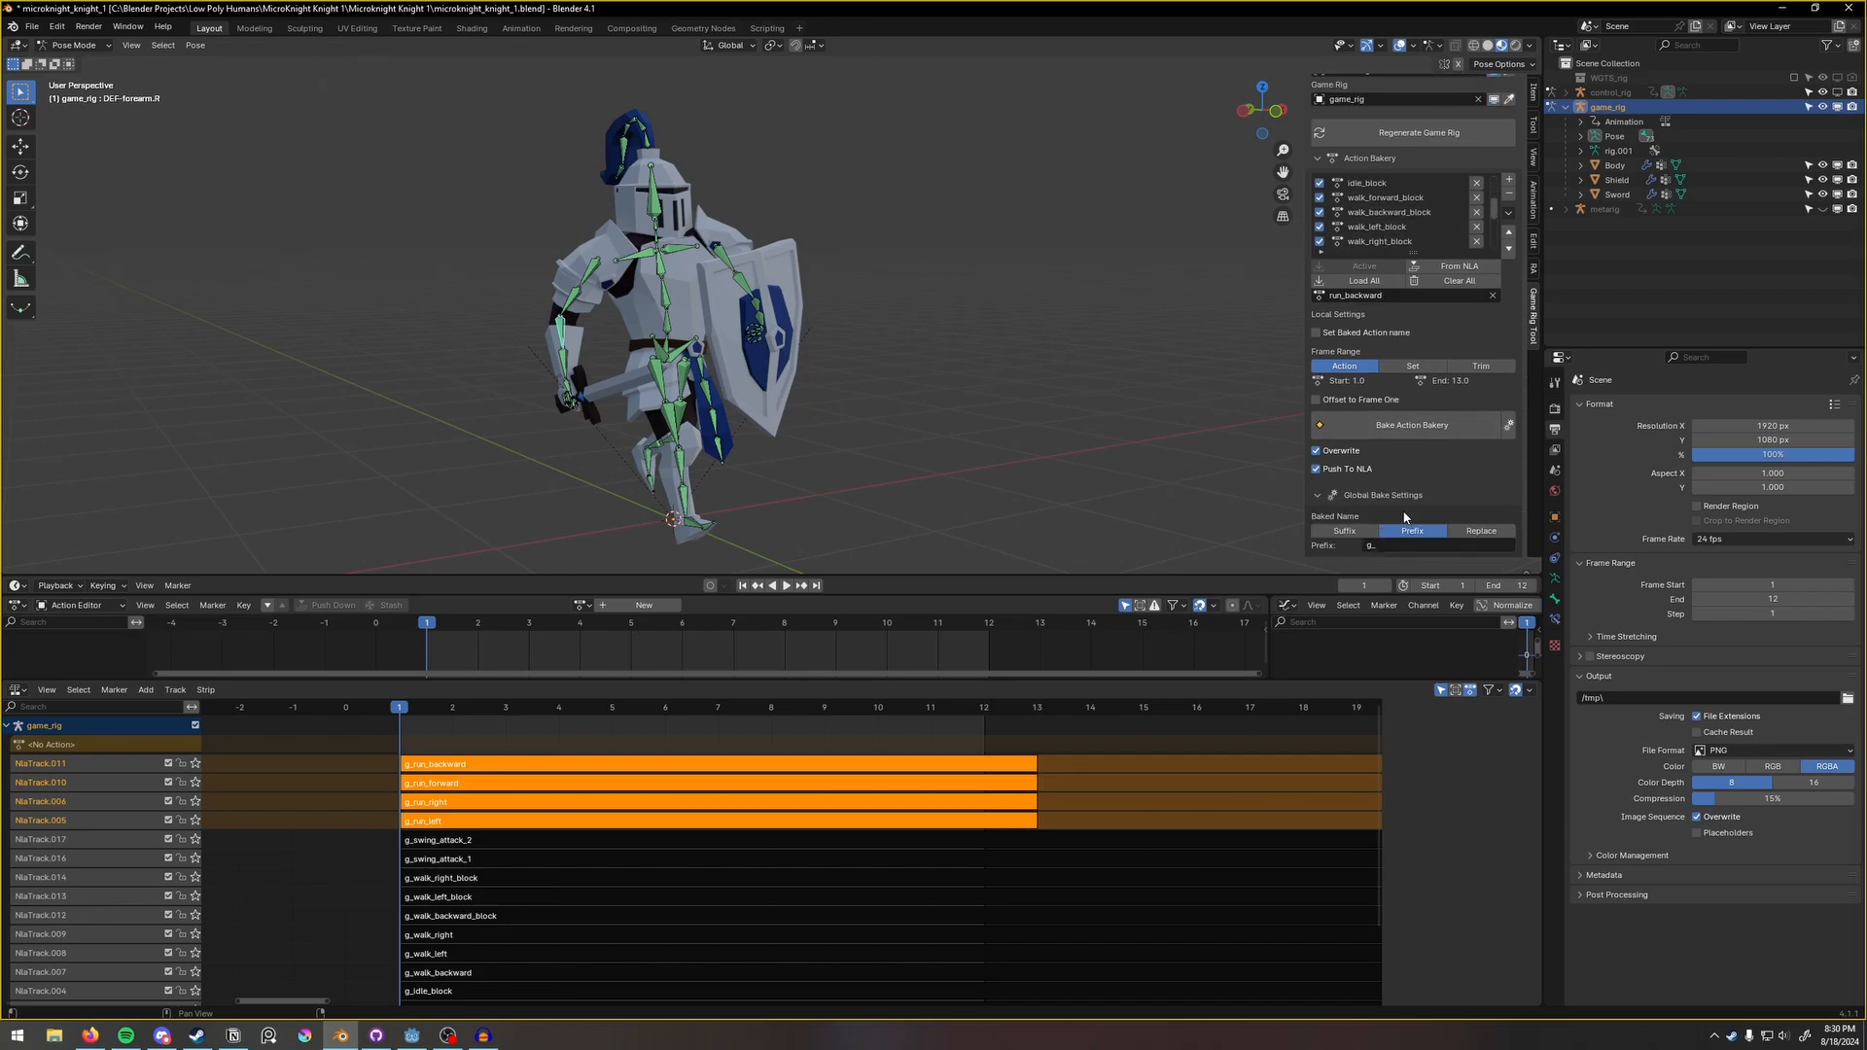
scroll(1405, 517, down, 1)
scroll(602, 810, down, 3)
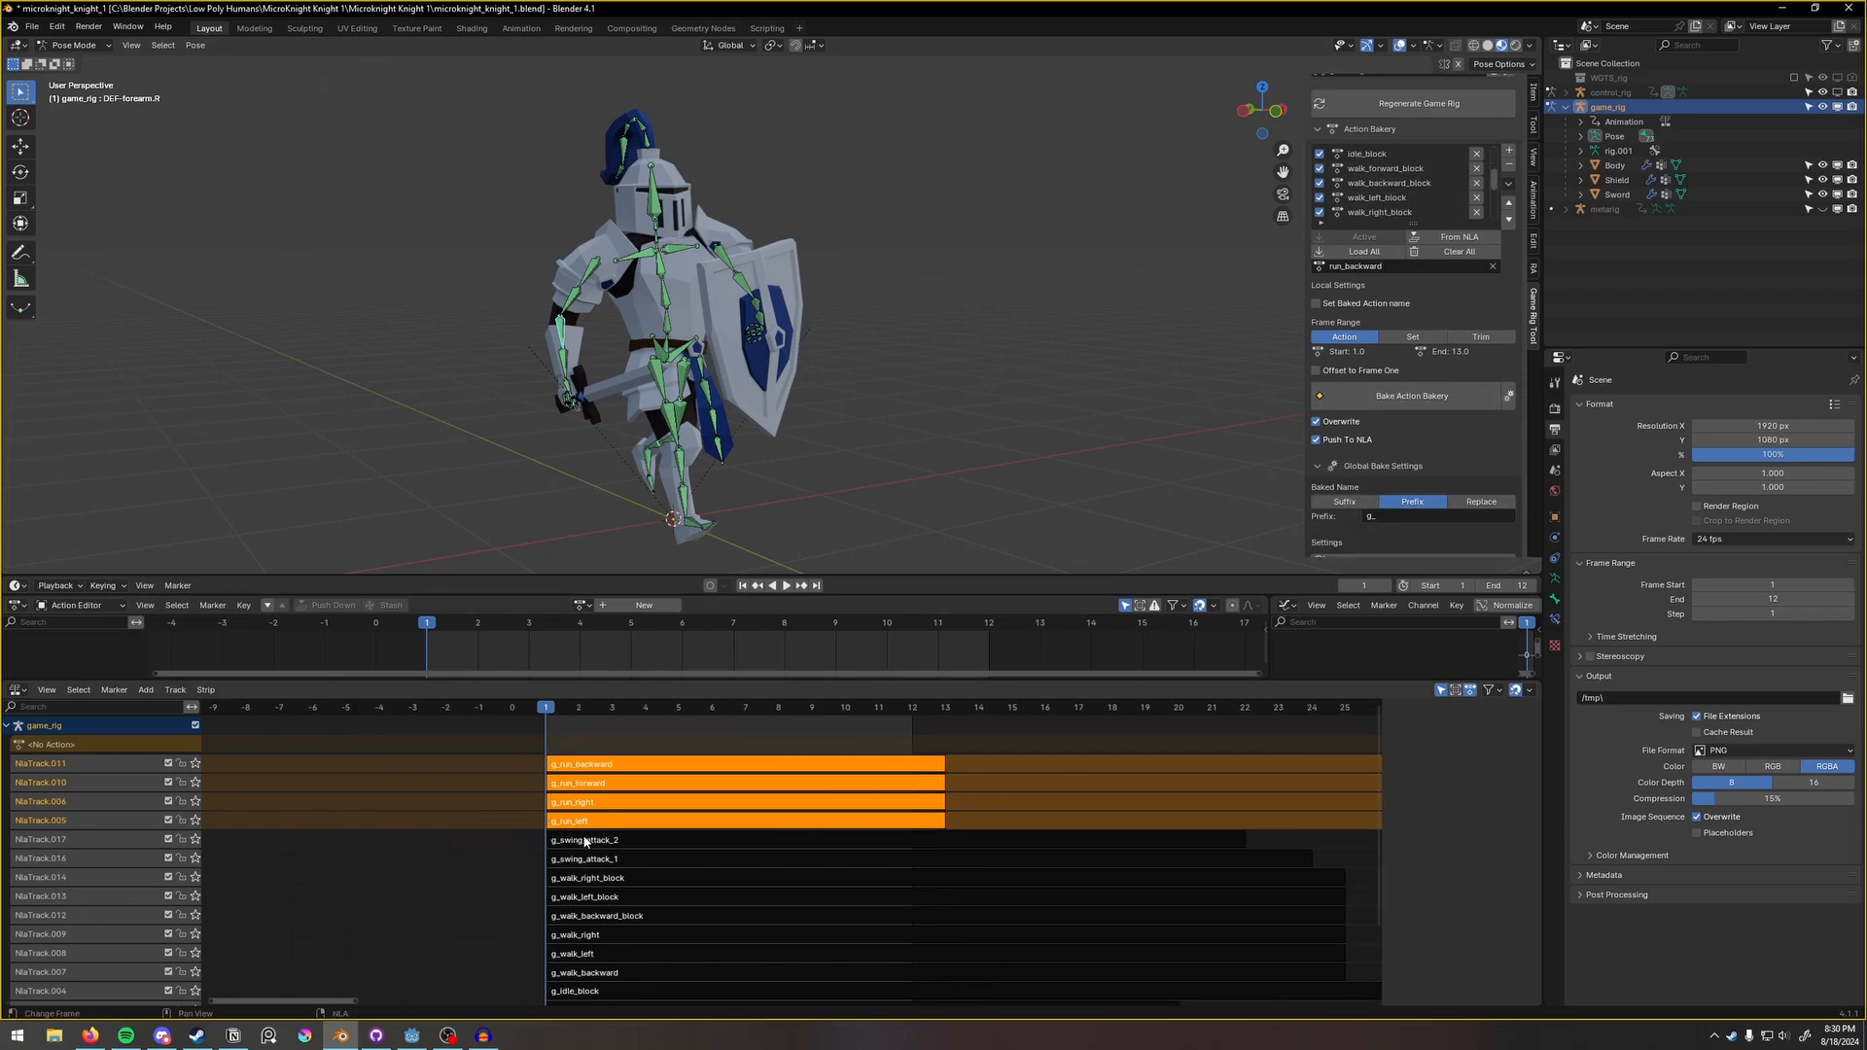
scroll(553, 846, up, 4)
scroll(118, 837, down, 3)
scroll(118, 841, up, 3)
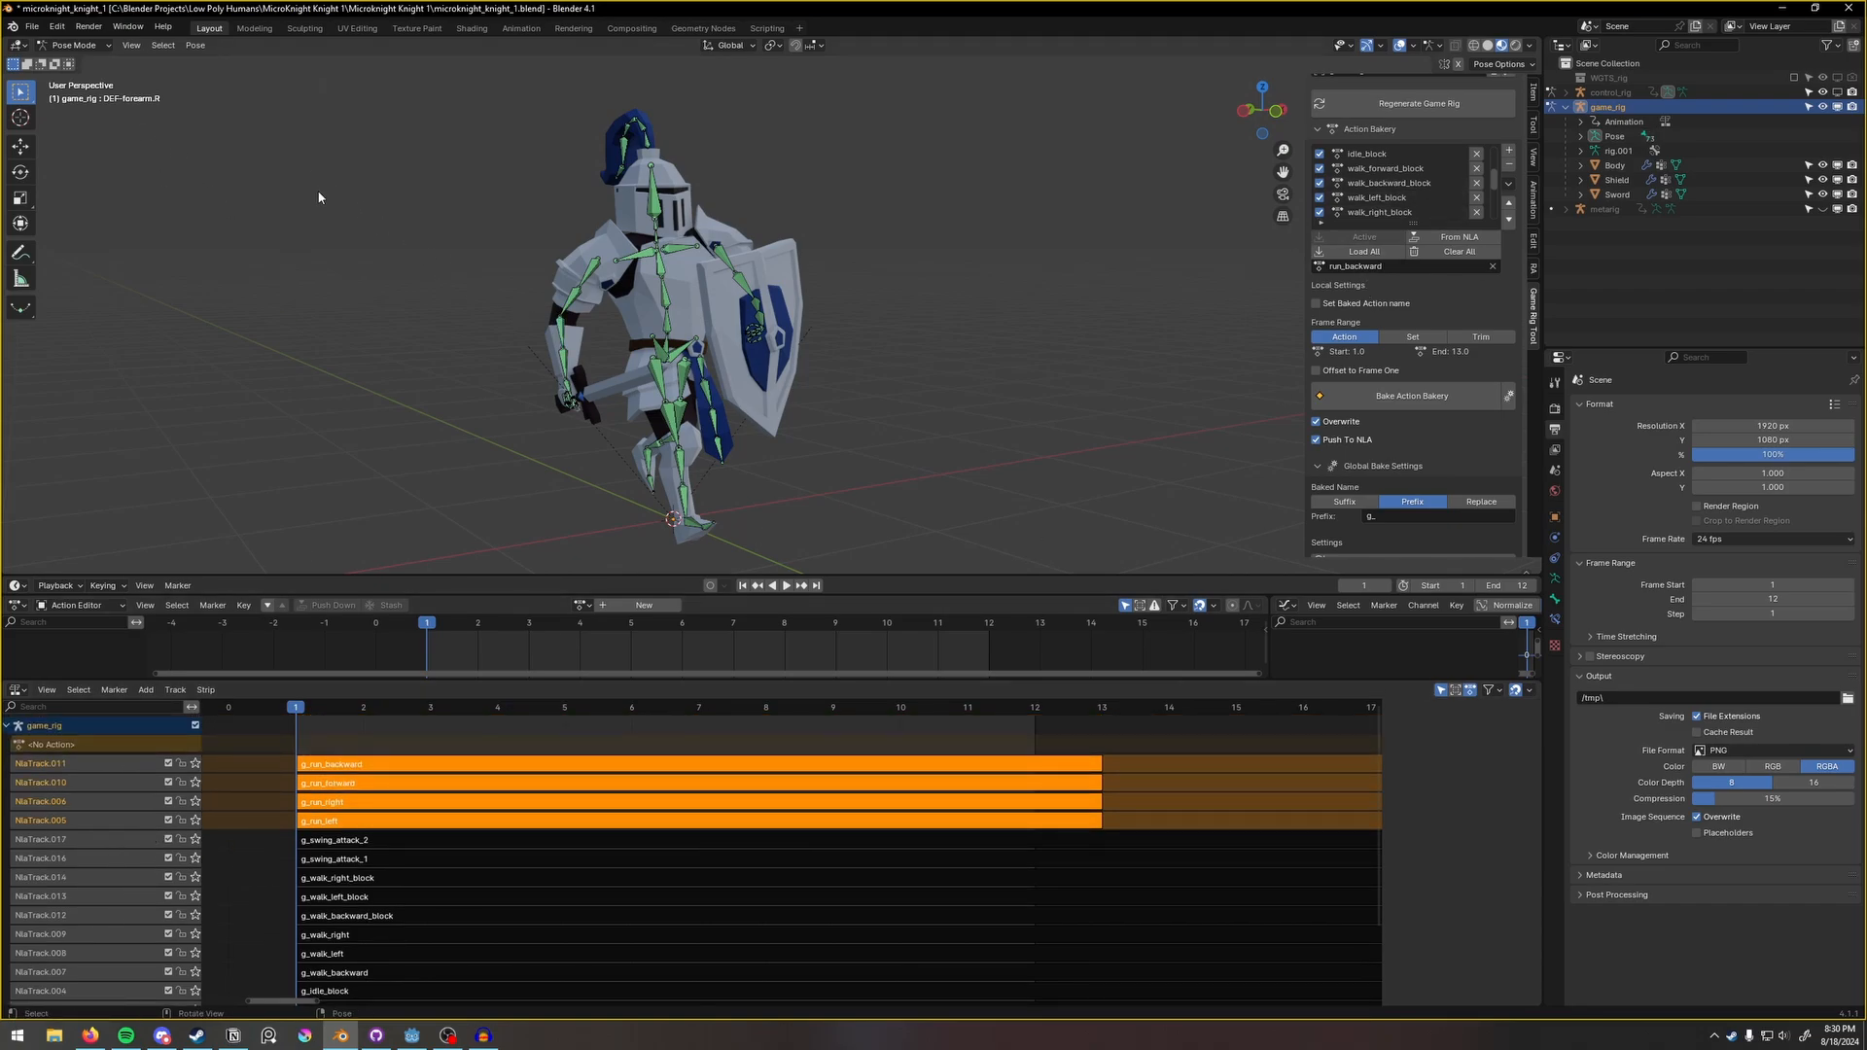
Add the Body, Shield and Sword meshes to the selection together with game_rig.
click(1614, 165)
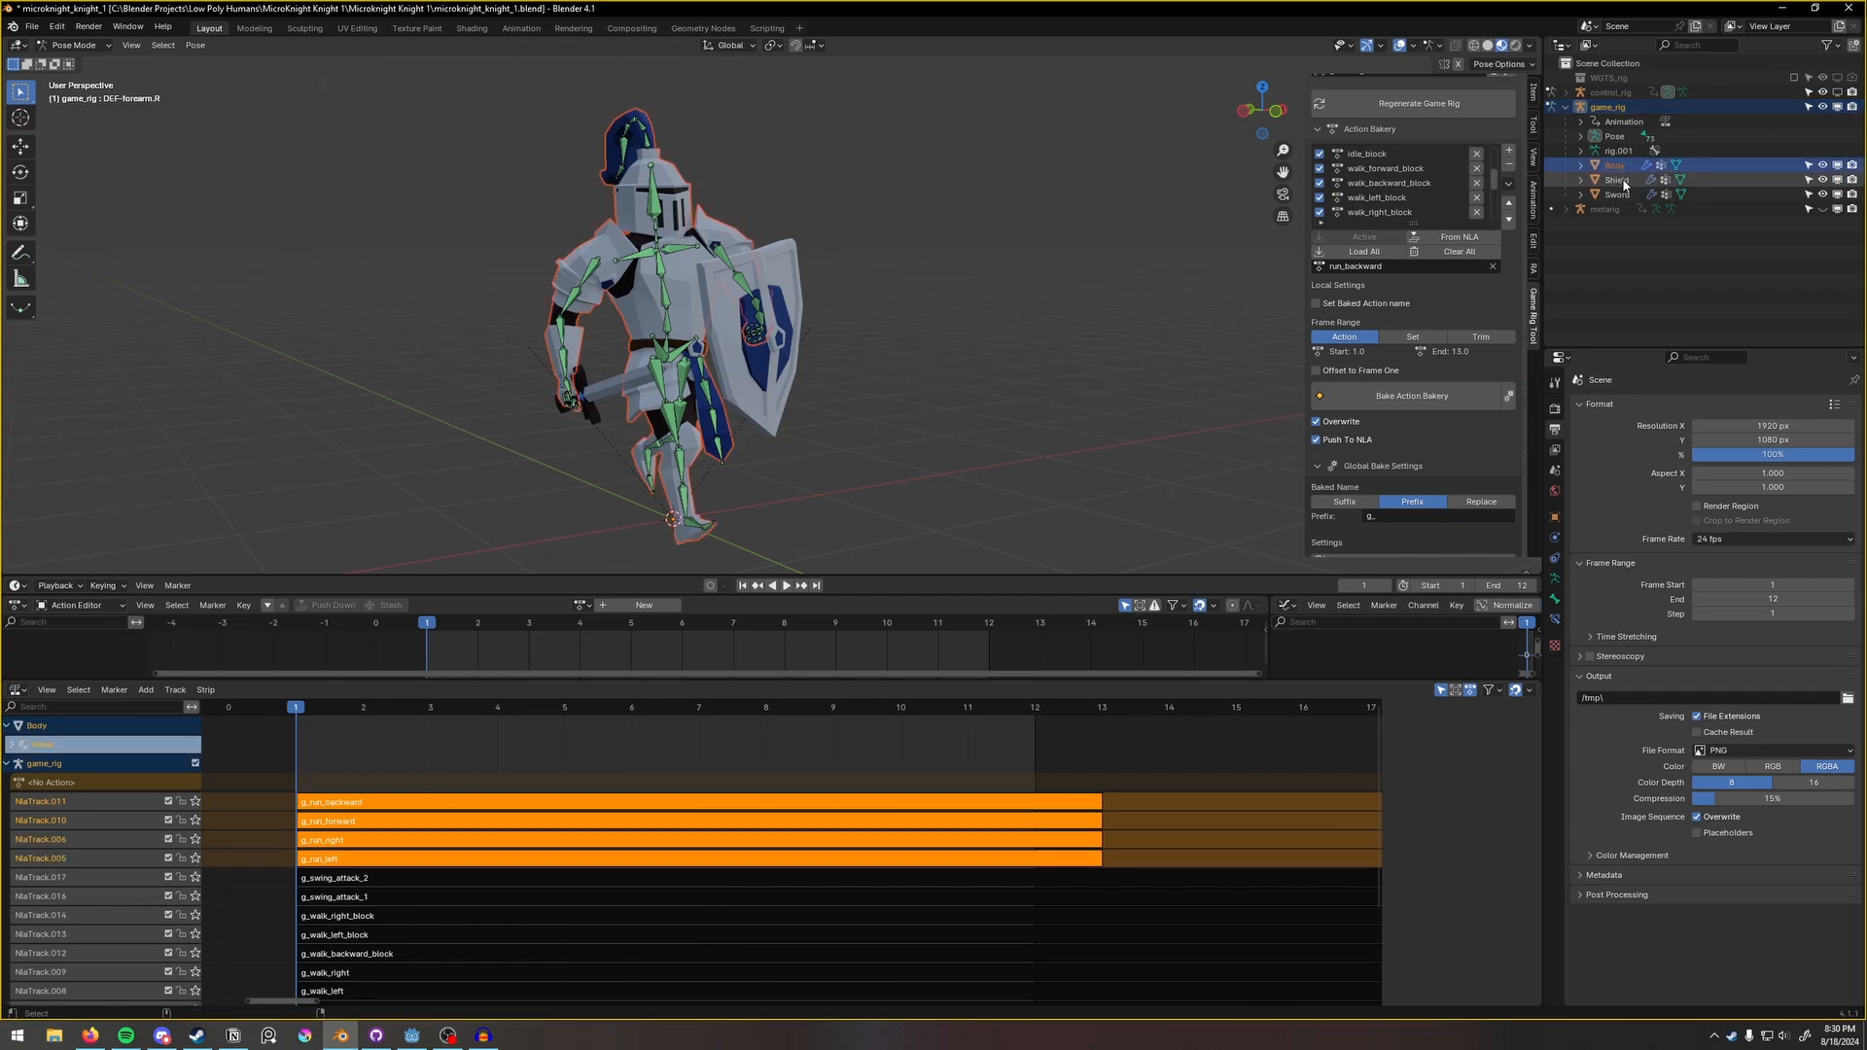
ctrl+click(1616, 180)
ctrl+click(1617, 196)
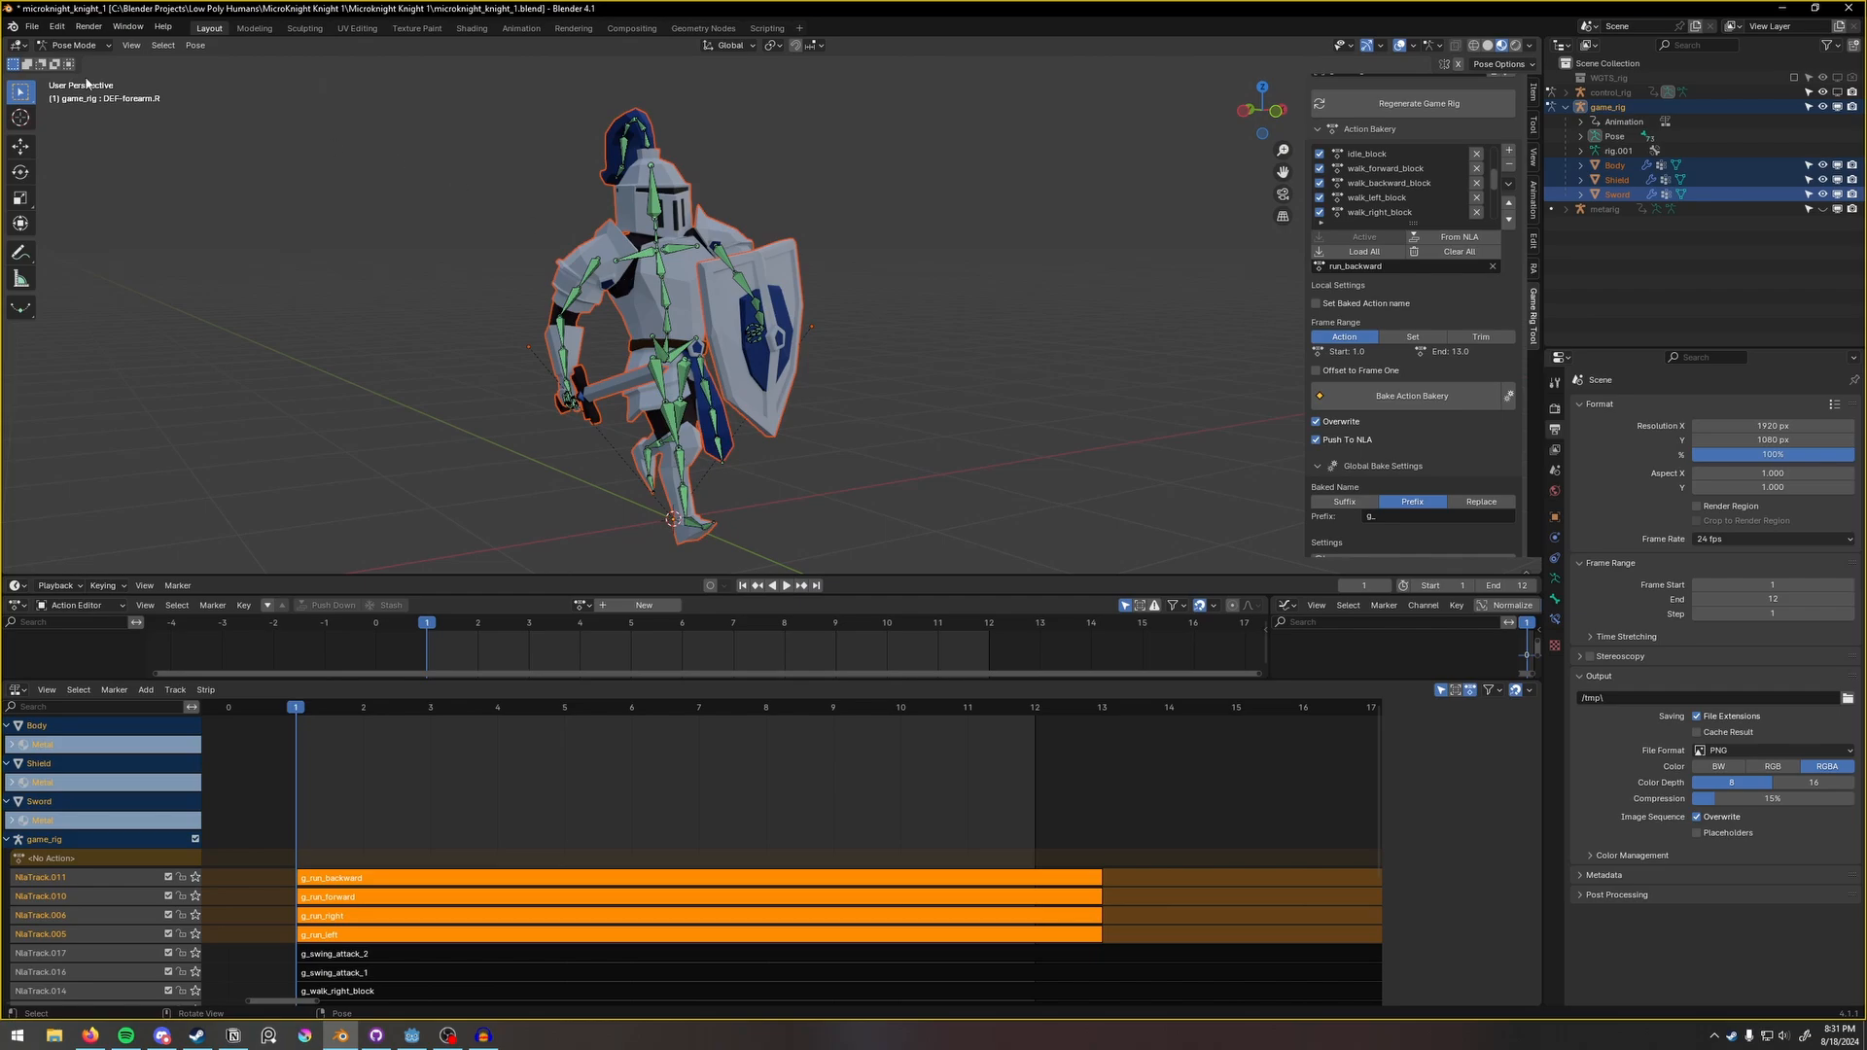
Open the glTF 2.0 export settings and check the Selected Objects limit and the Animation options.
click(32, 27)
mouse_move(127, 247)
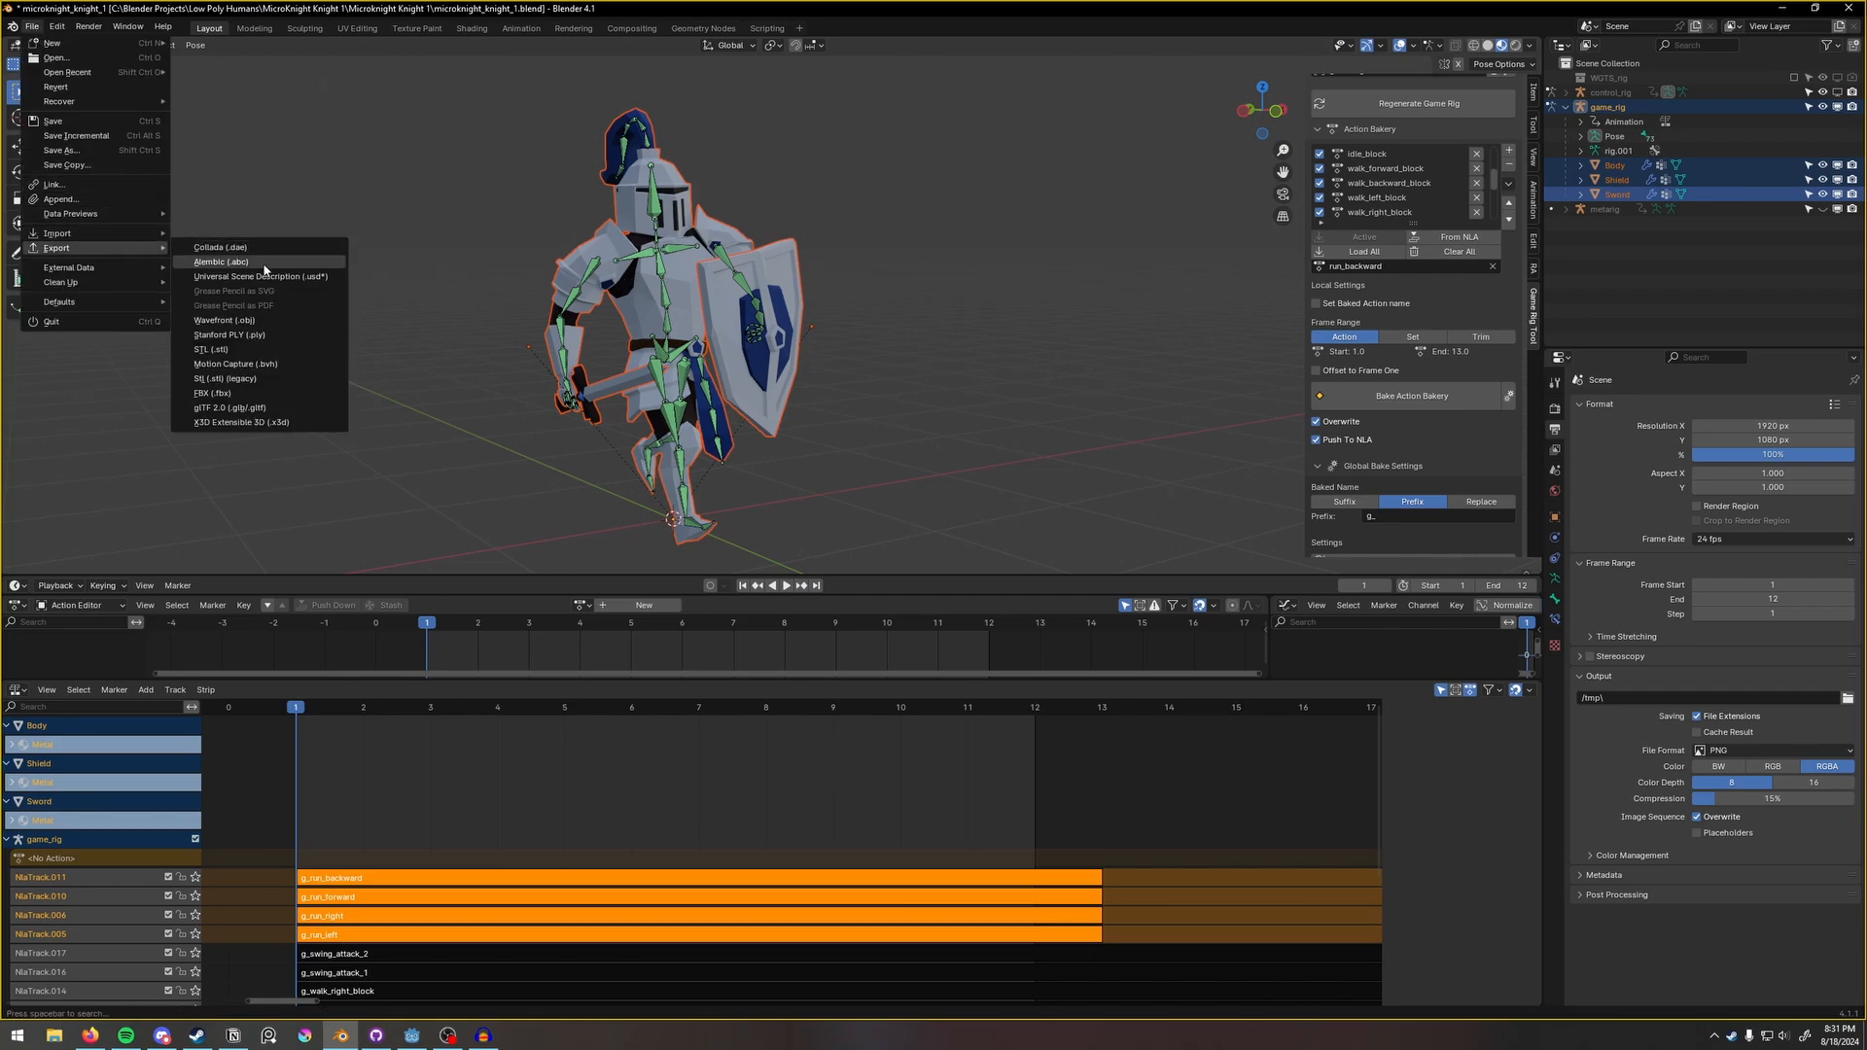
click(298, 408)
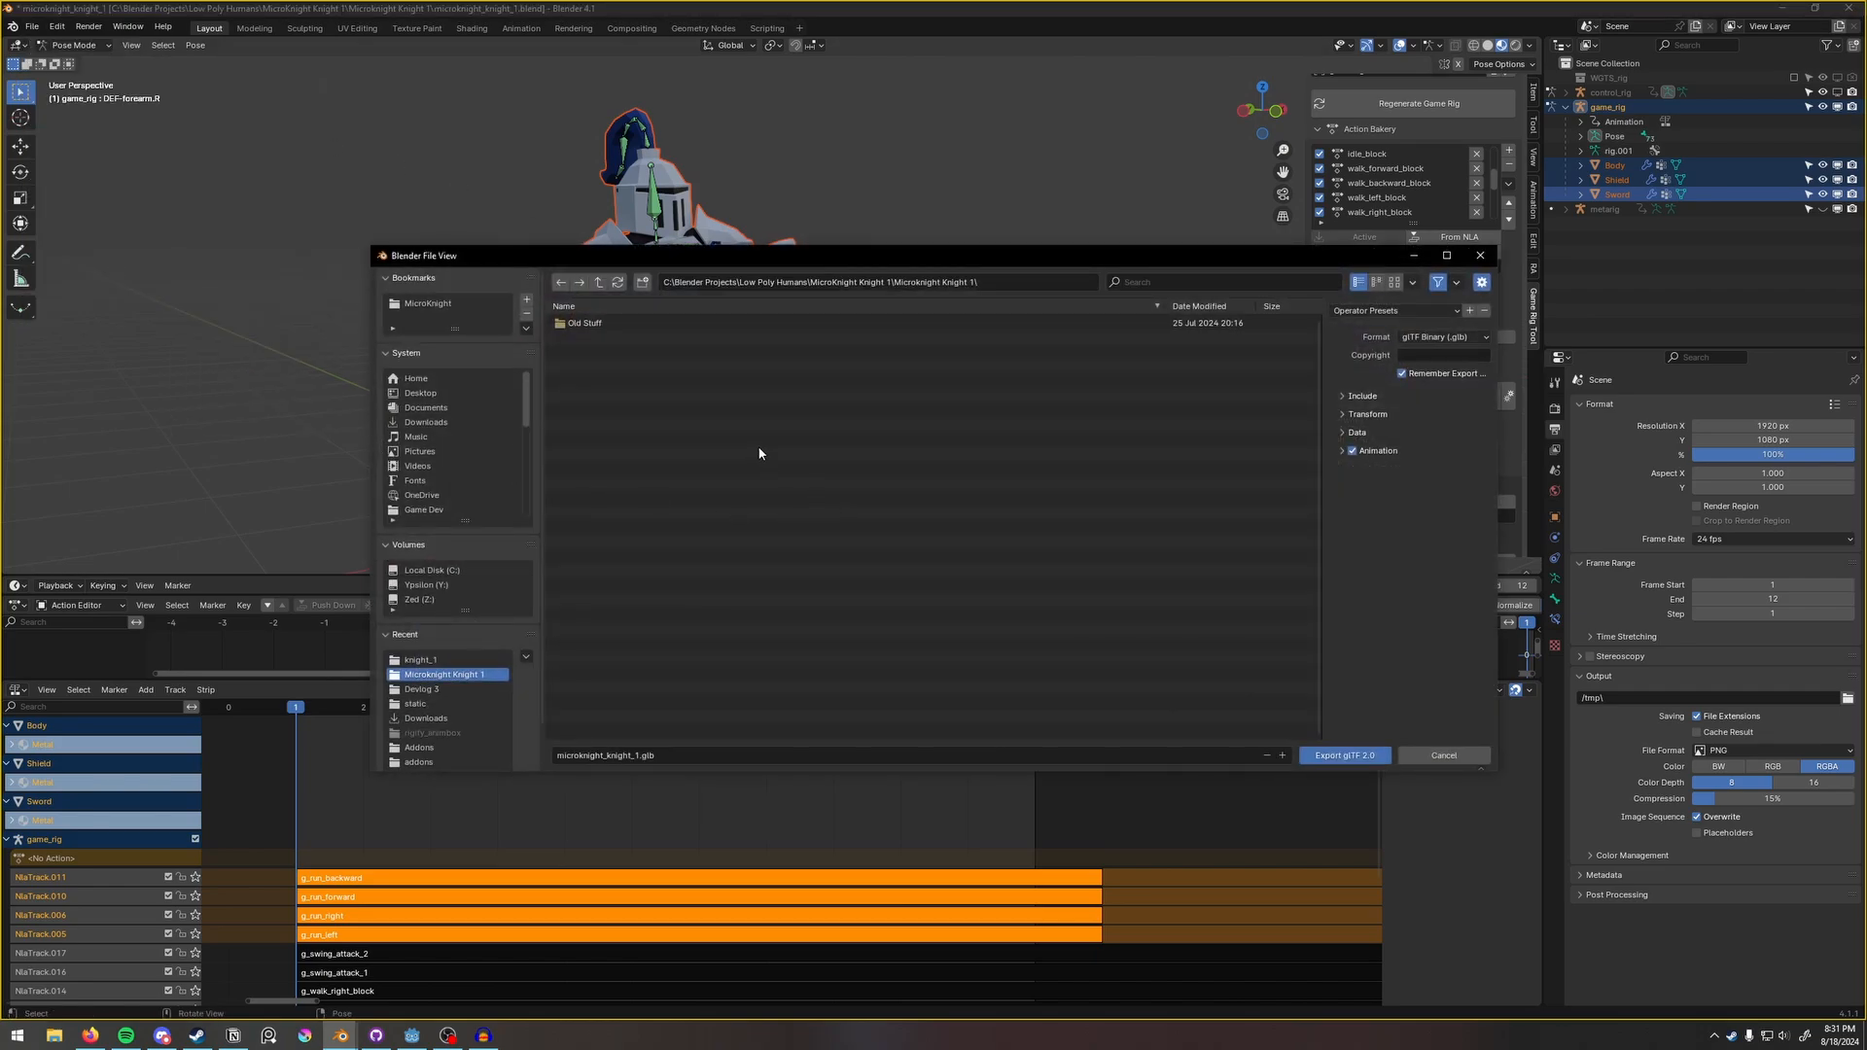
click(1361, 397)
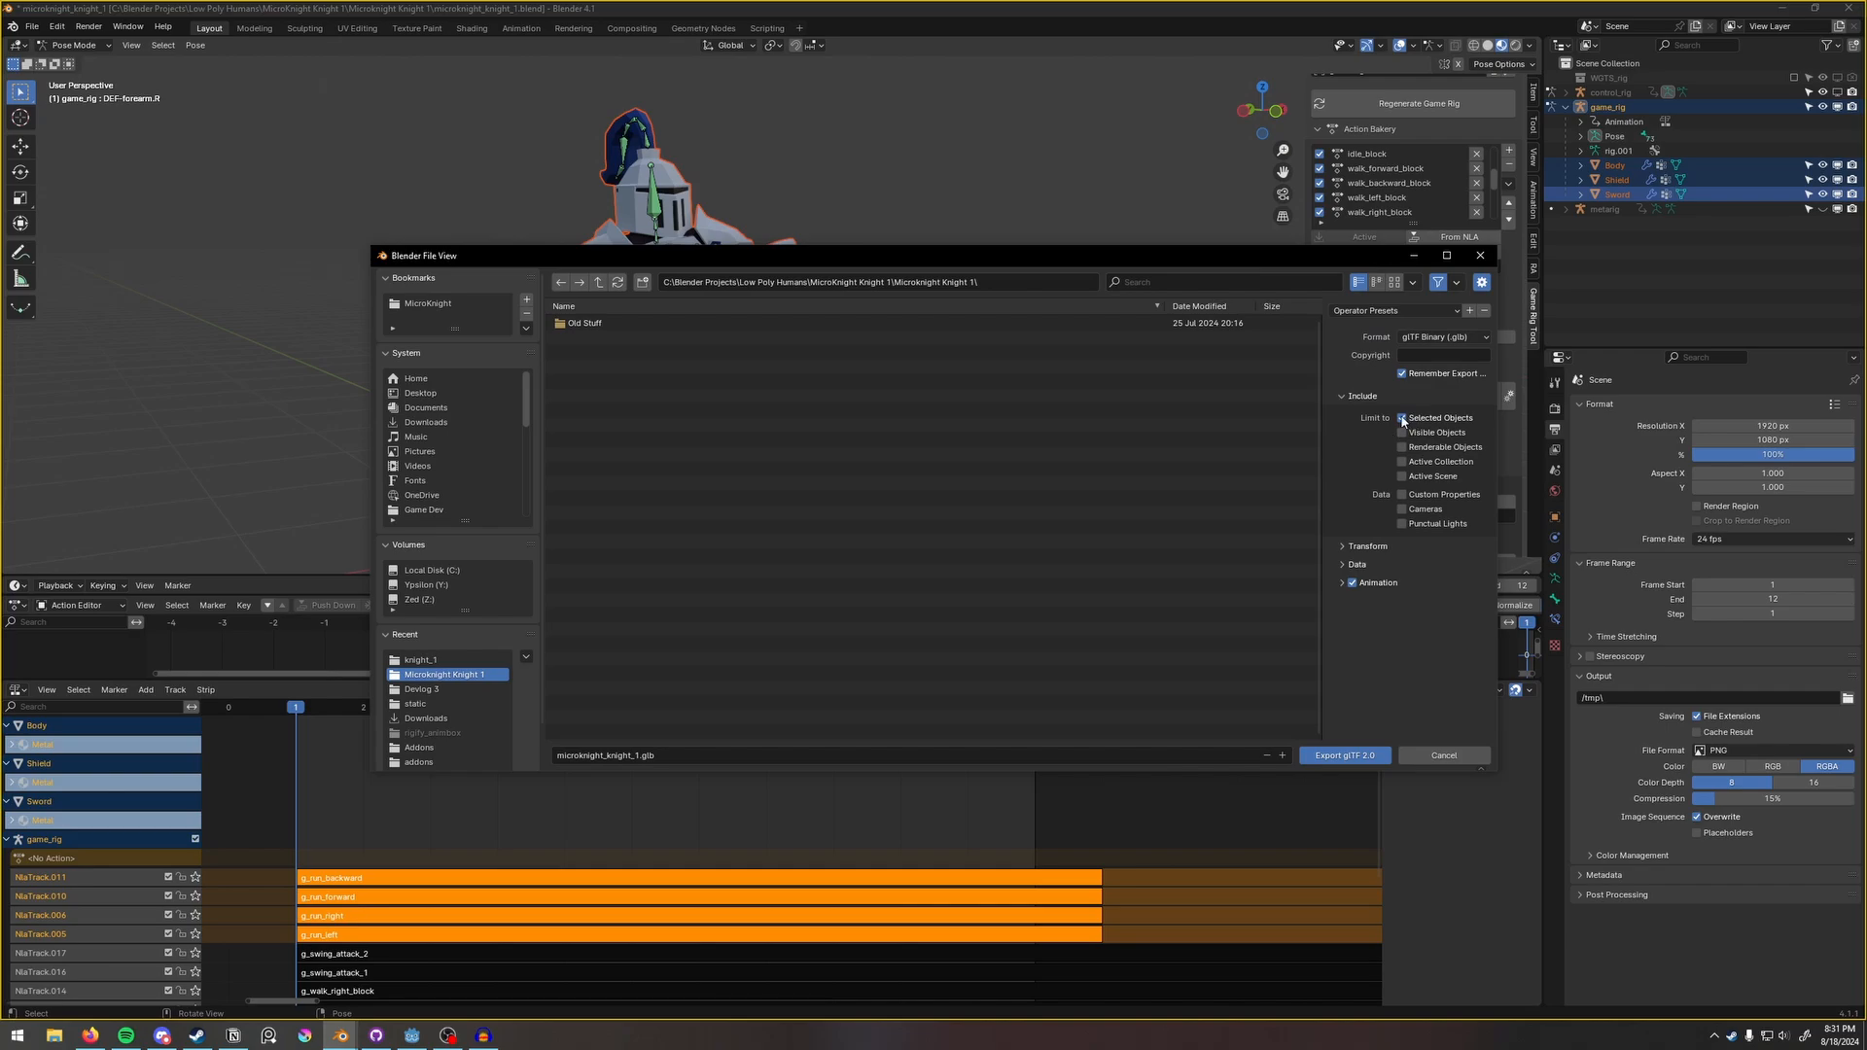
click(1343, 584)
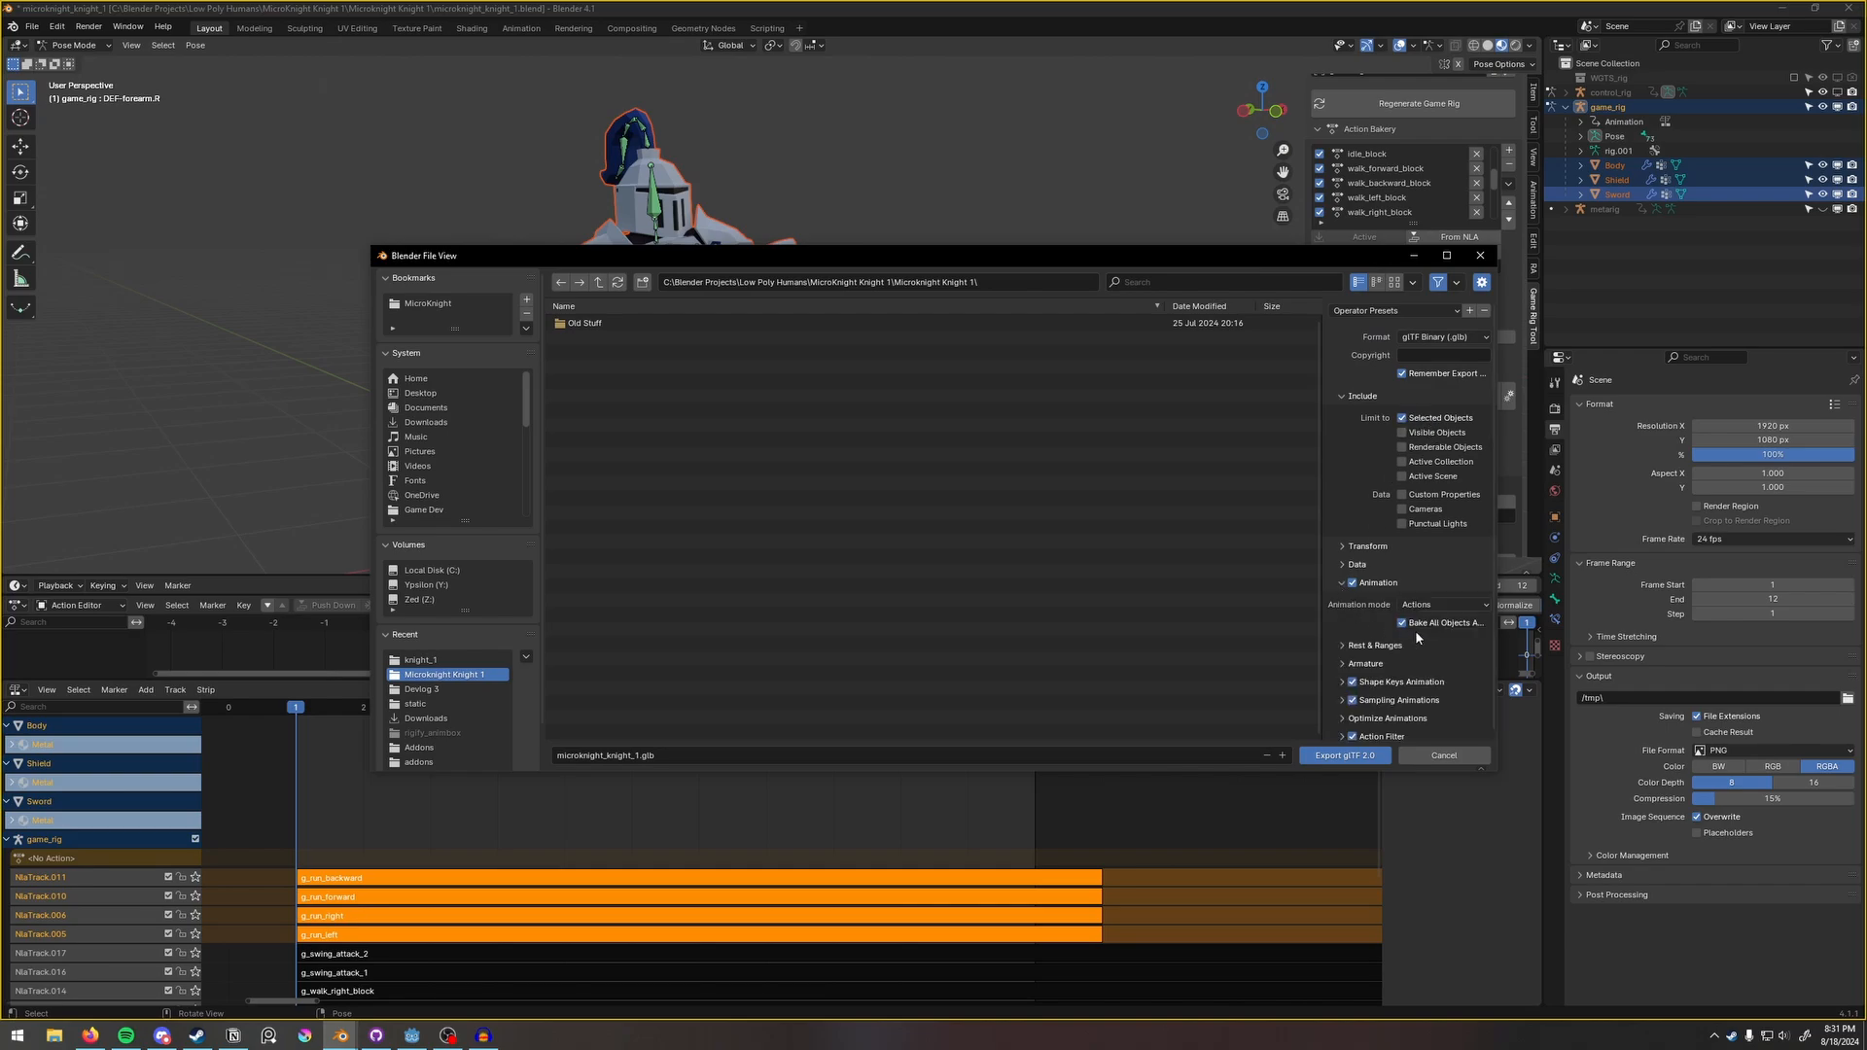
scroll(1394, 601, down, 1)
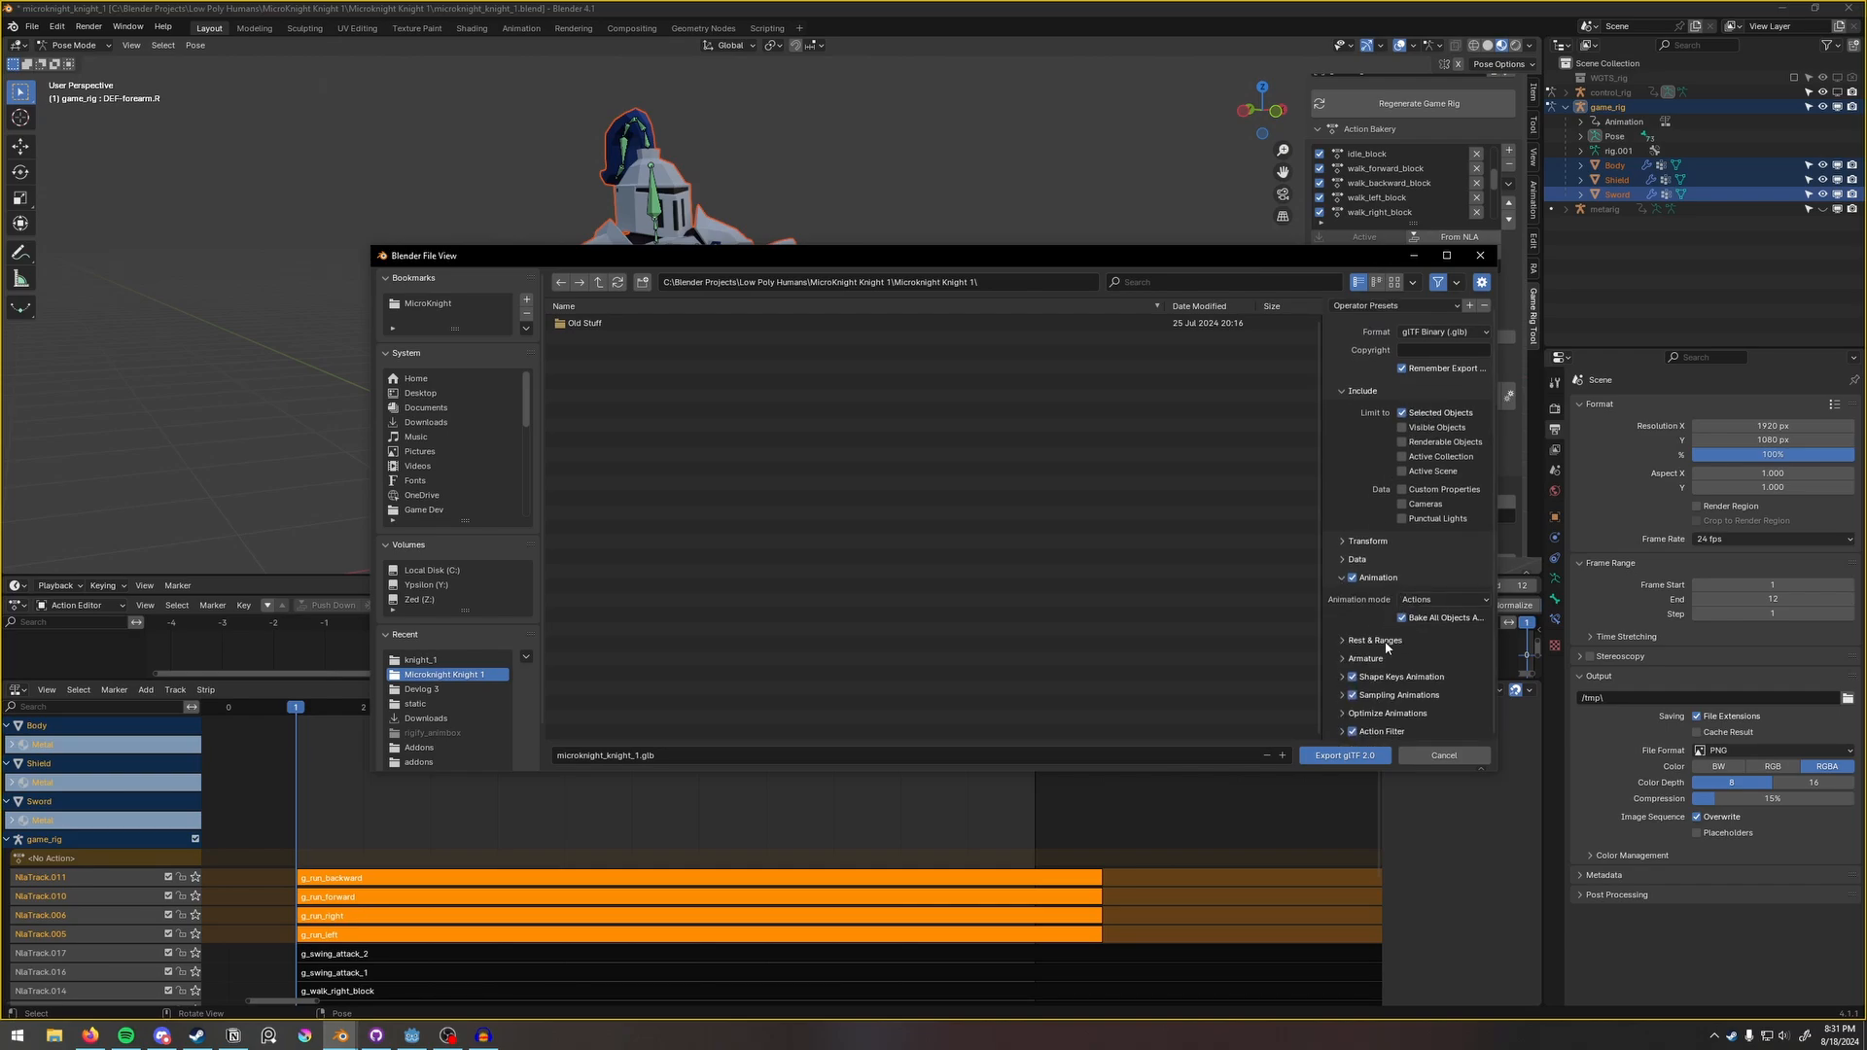
Review which g_ actions are enabled in the export's Action Filter, and cancel the export.
click(1344, 731)
scroll(1432, 636, down, 3)
scroll(1402, 704, down, 5)
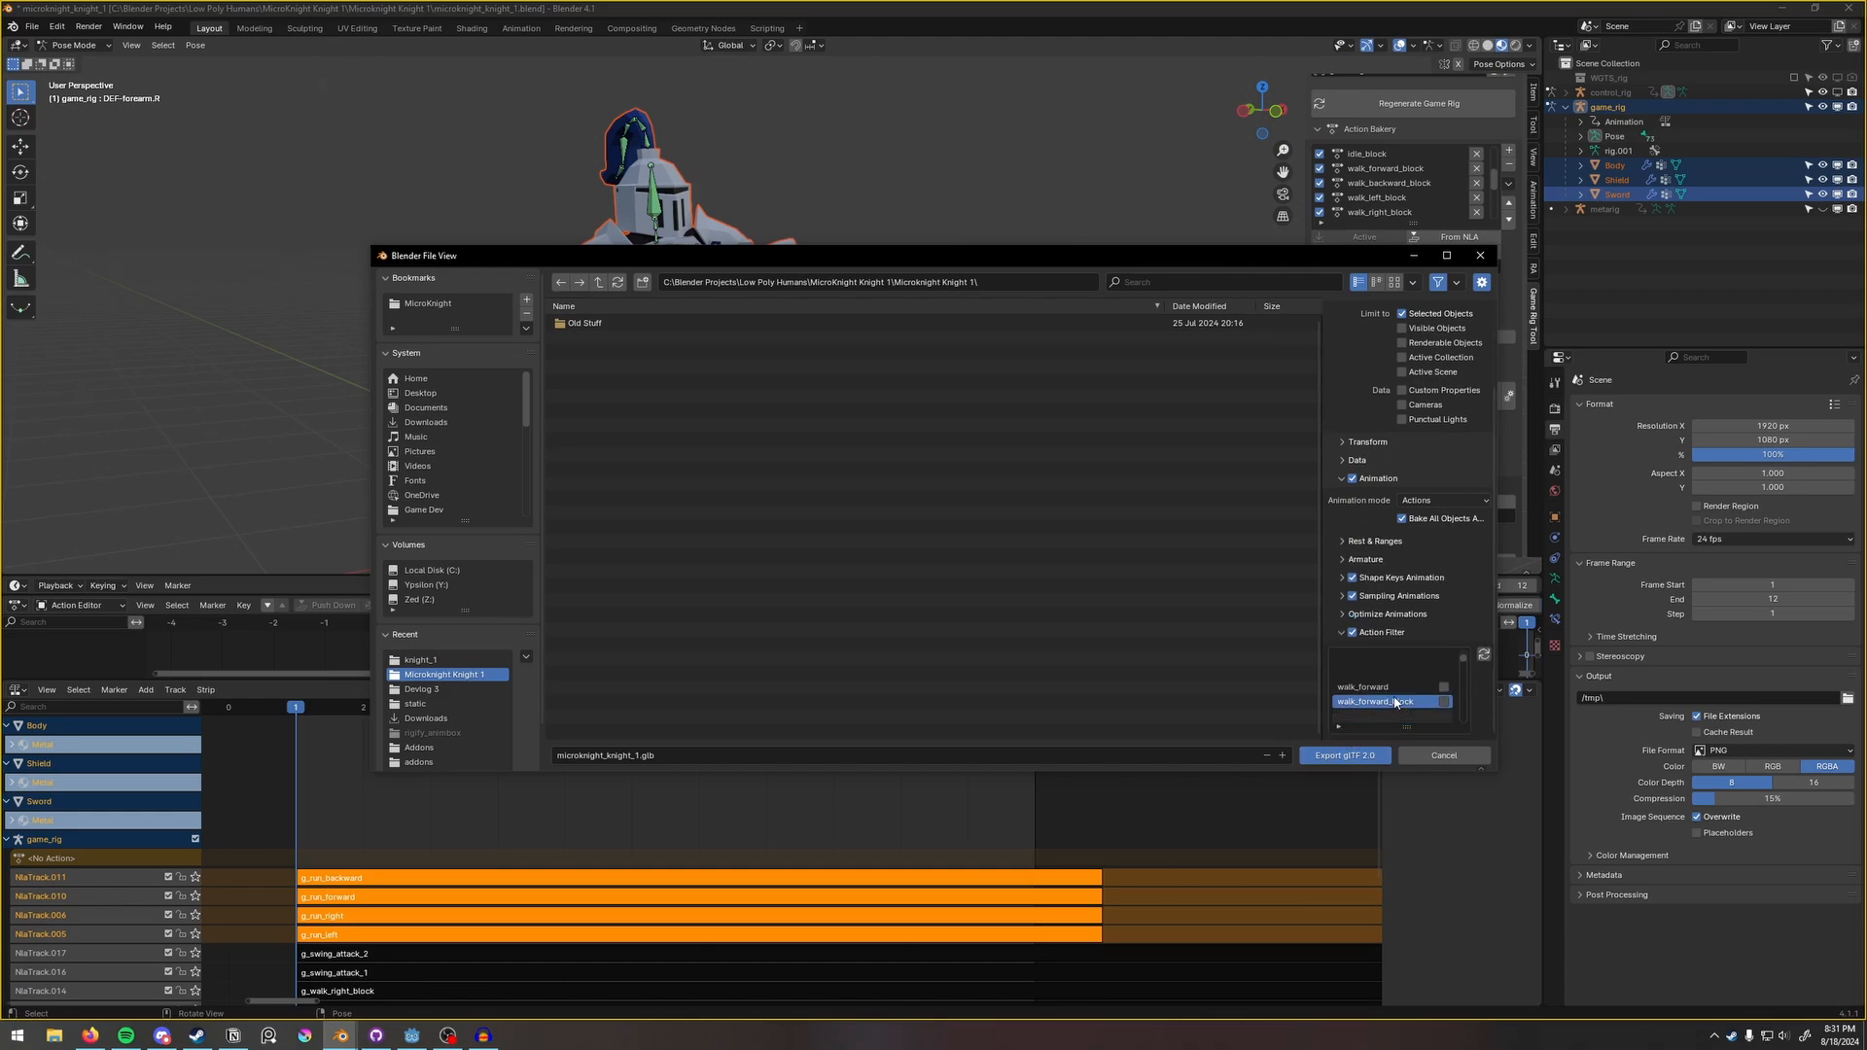
scroll(1402, 698, down, 1)
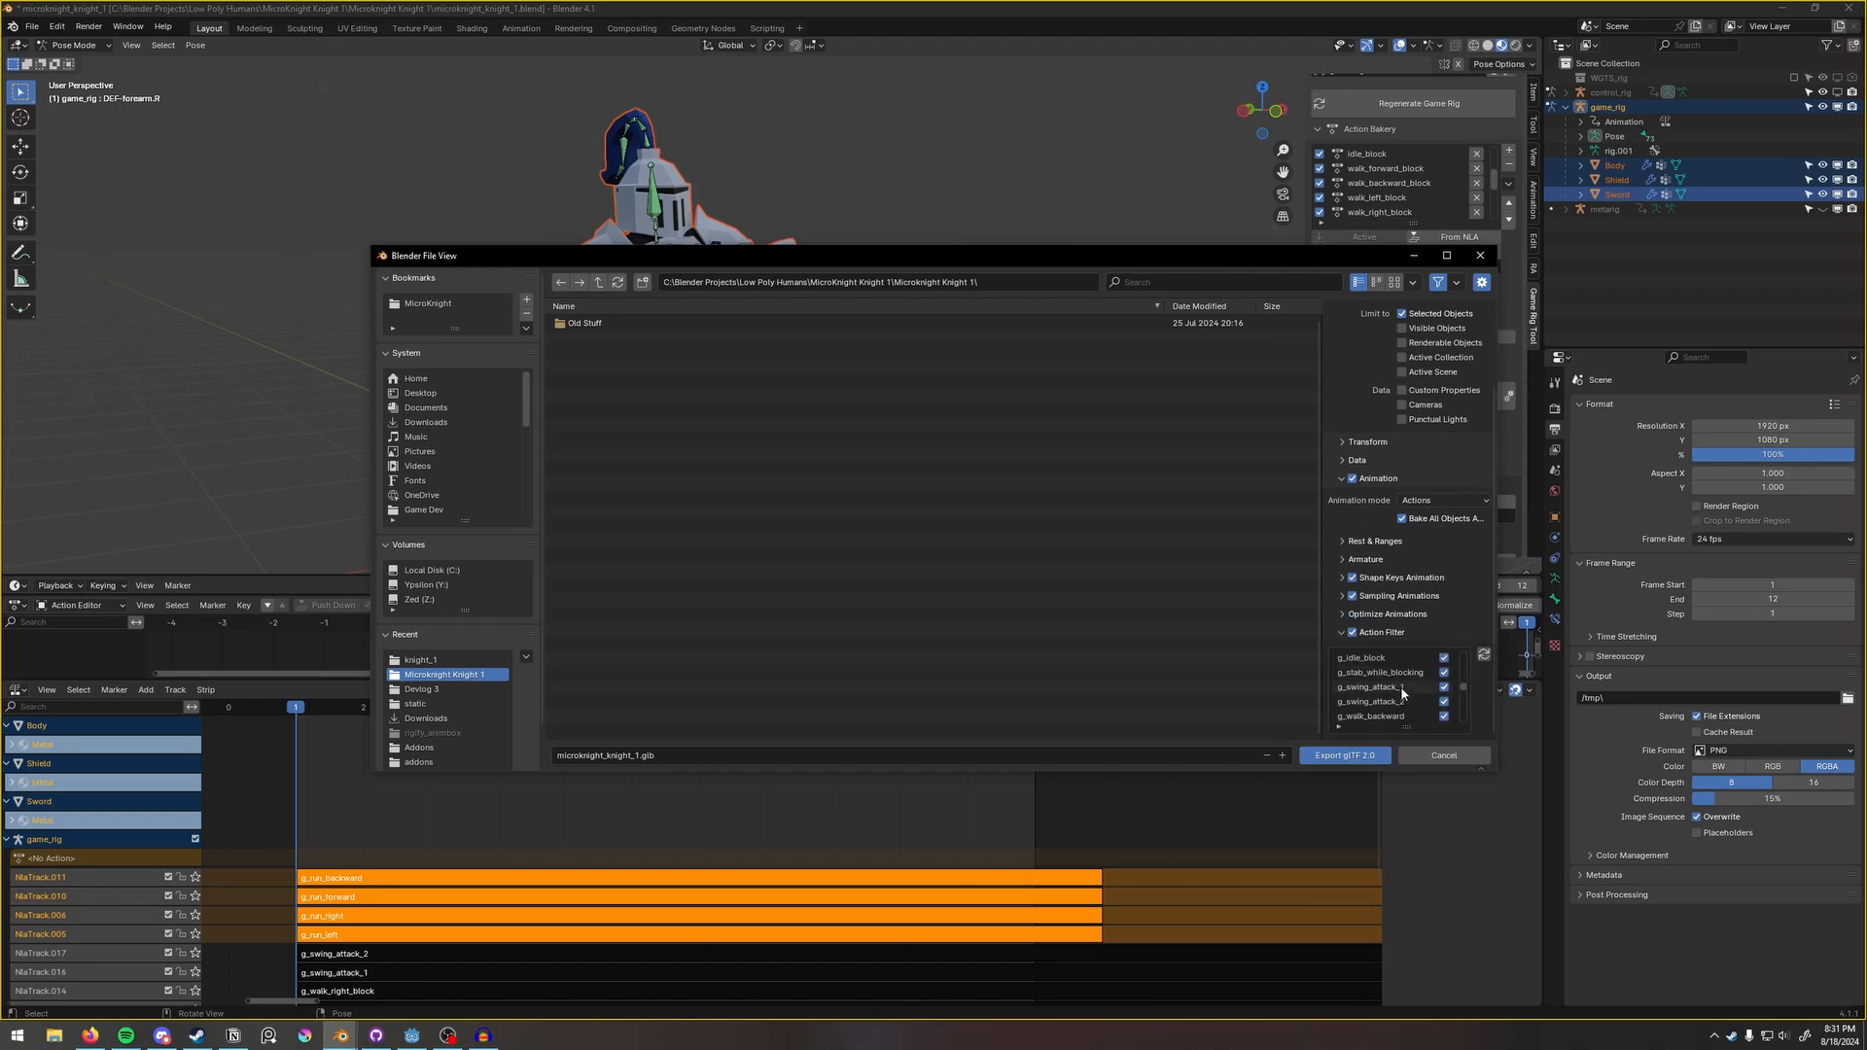
scroll(1393, 681, up, 2)
scroll(1394, 675, up, 2)
scroll(1390, 698, down, 4)
scroll(1388, 698, down, 5)
scroll(1391, 694, up, 5)
click(1439, 754)
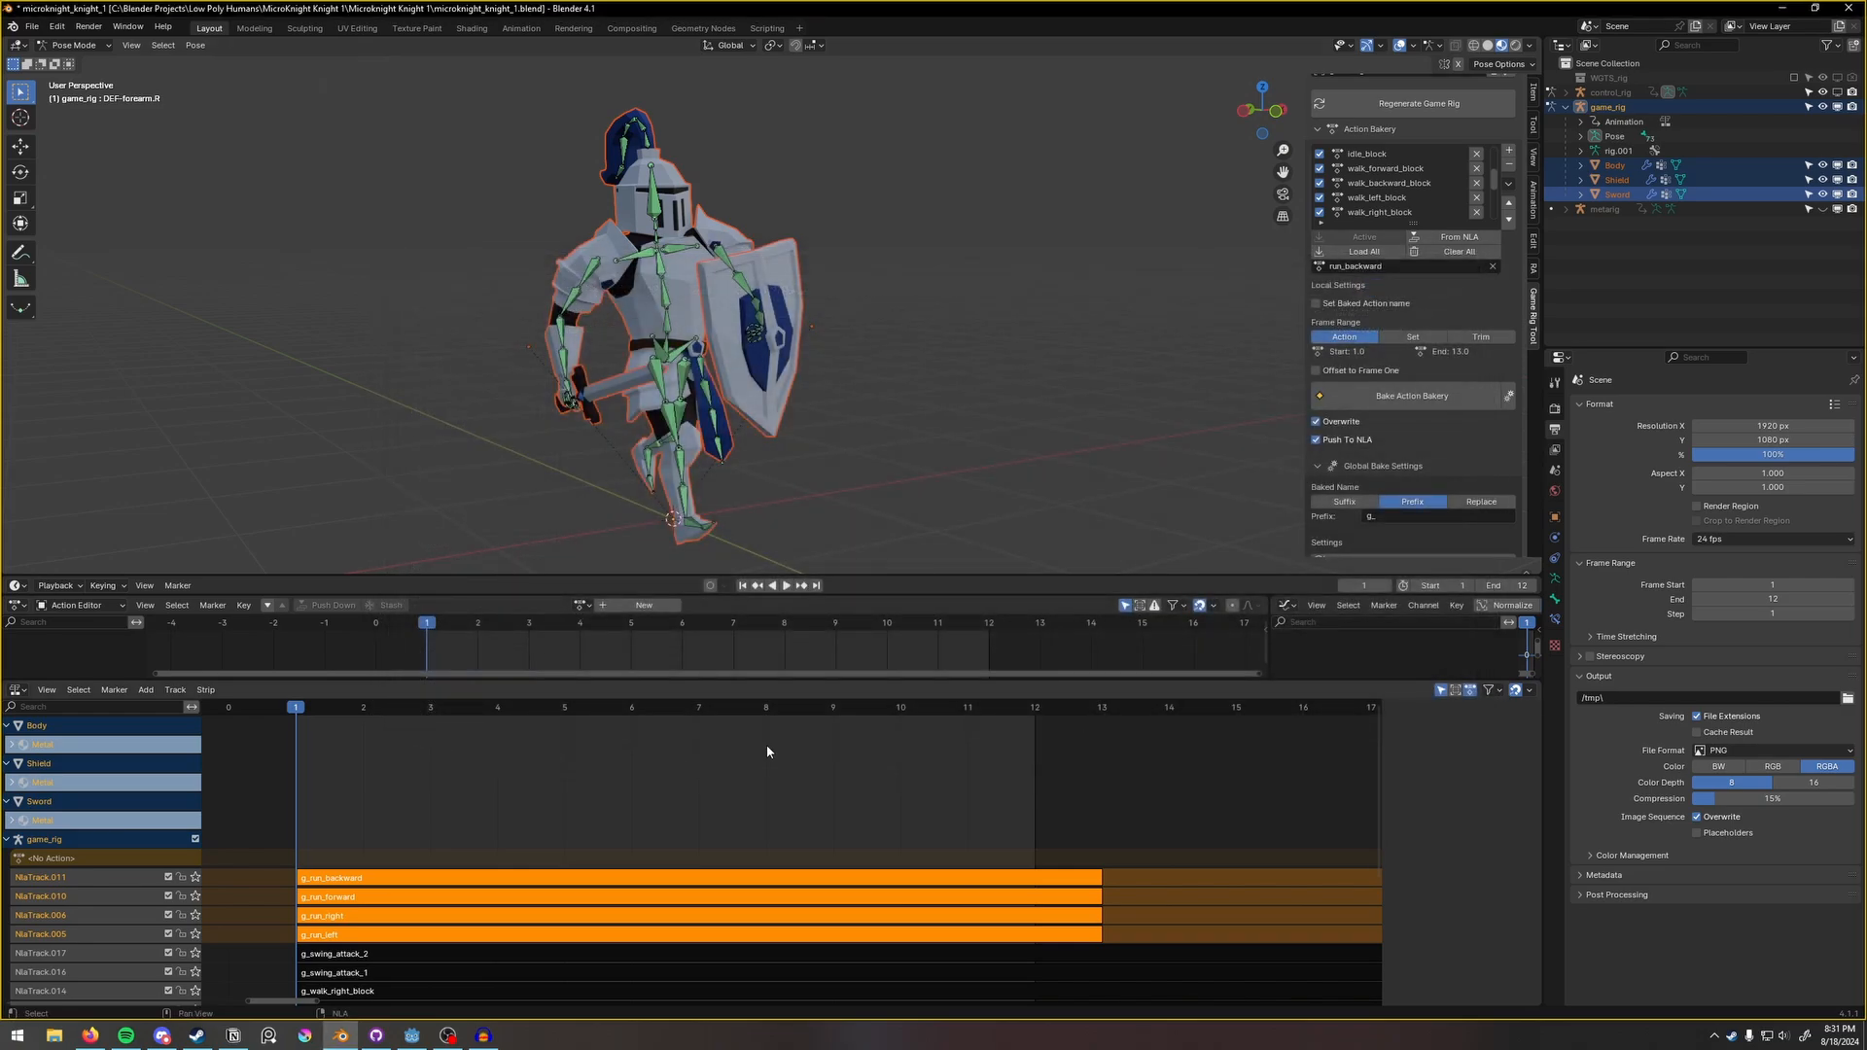
Switch to Godot and create a new inherited scene from microknight_knight_1.glb in the animation_trials/knight_1 folder.
click(411, 1038)
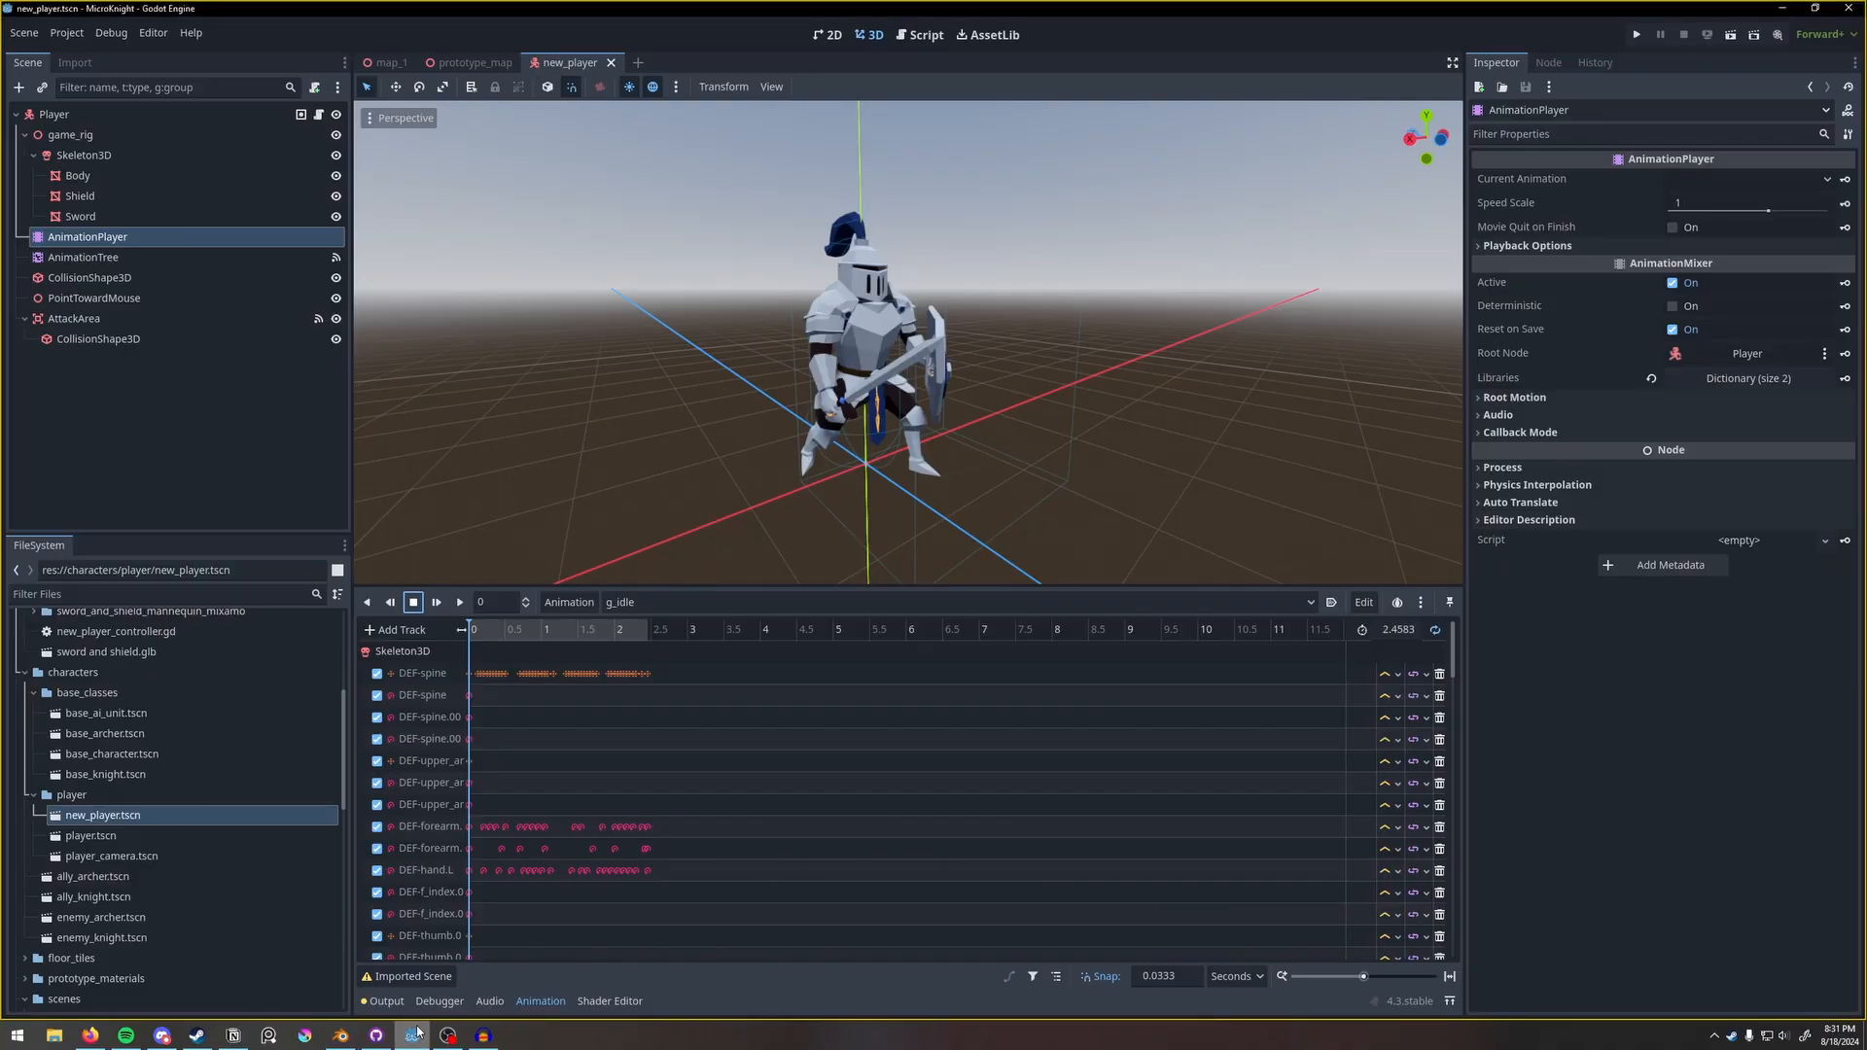
scroll(194, 807, up, 5)
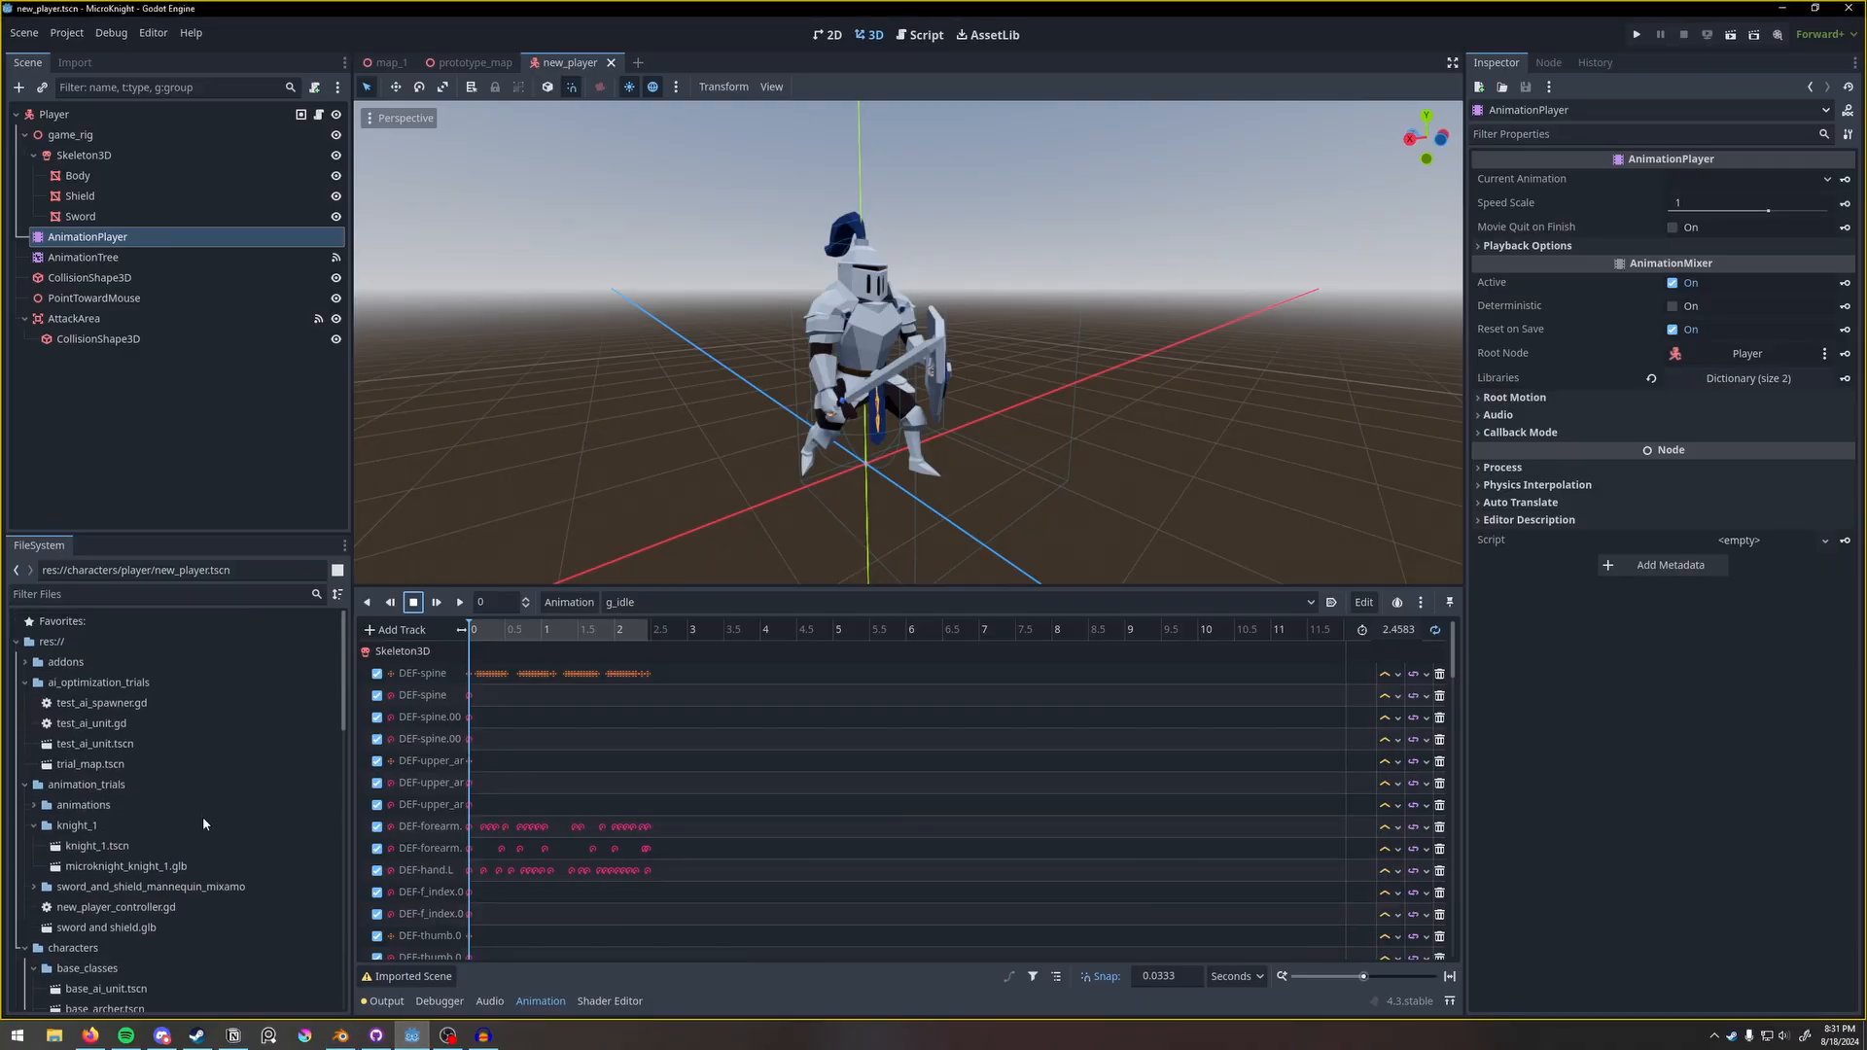
click(179, 874)
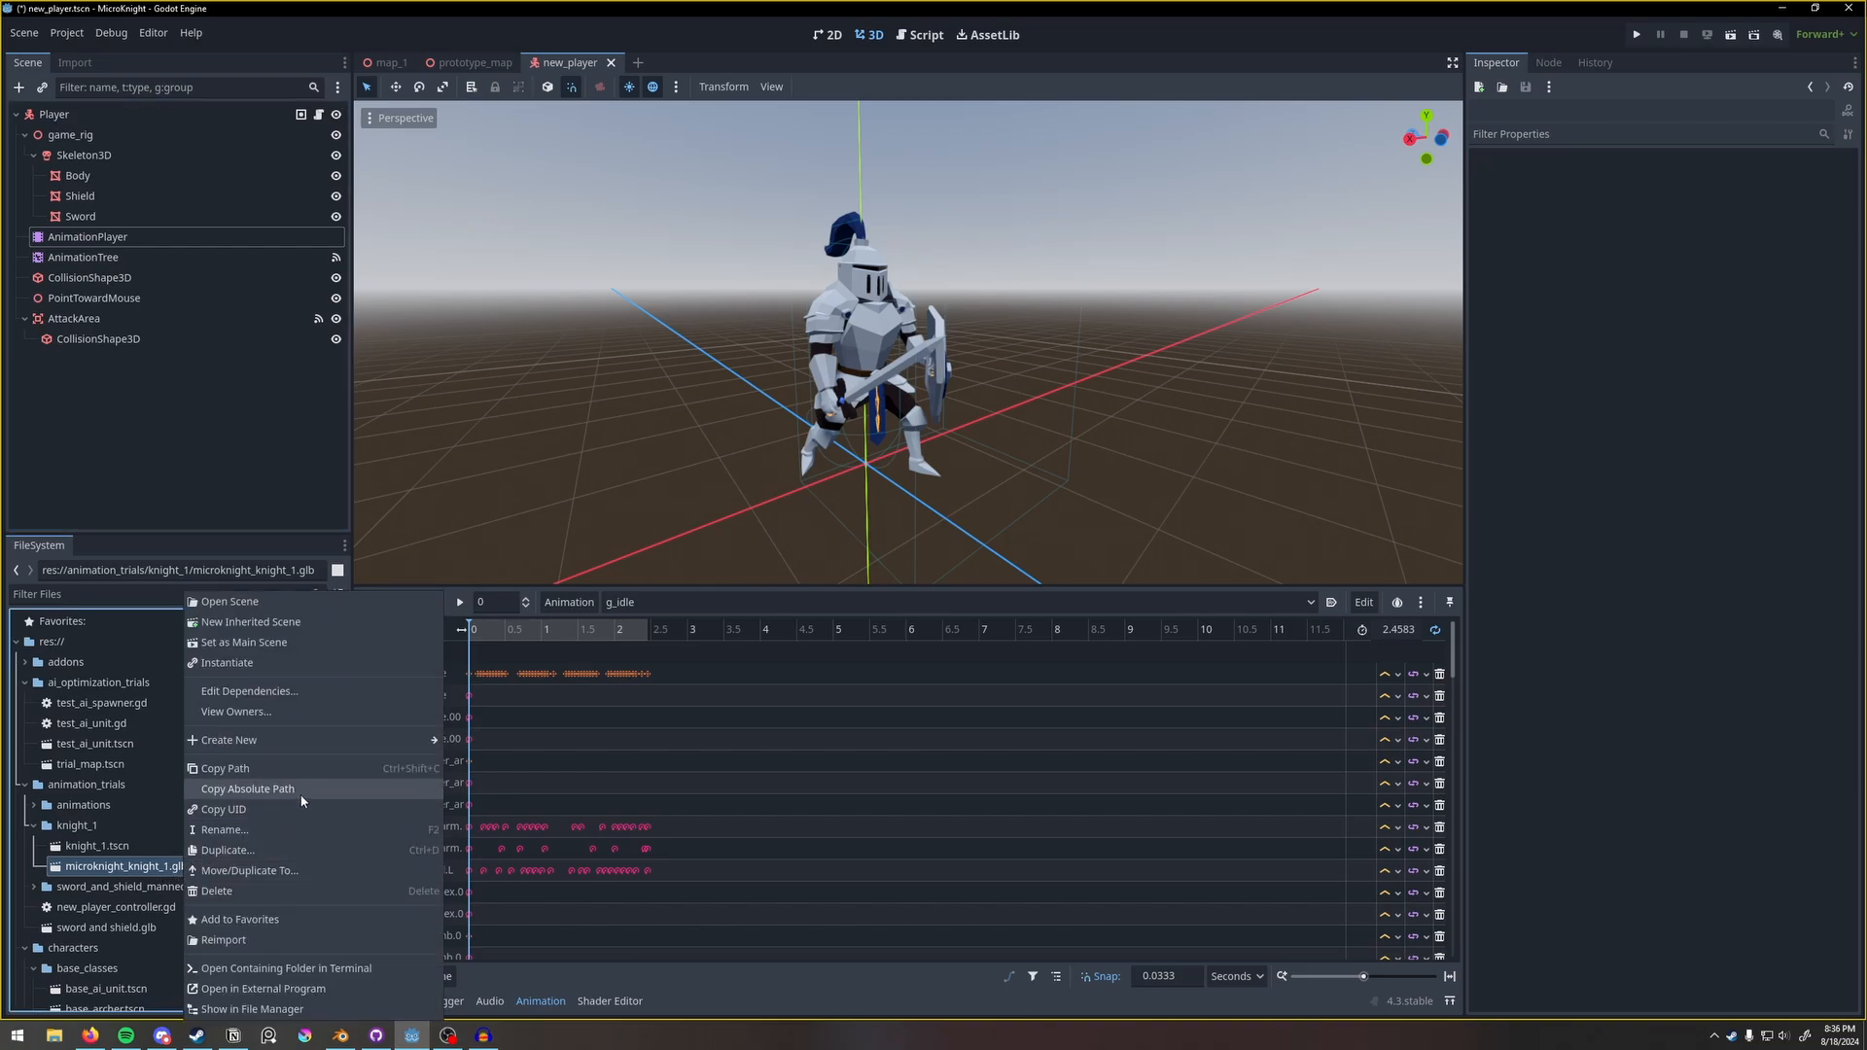
click(291, 623)
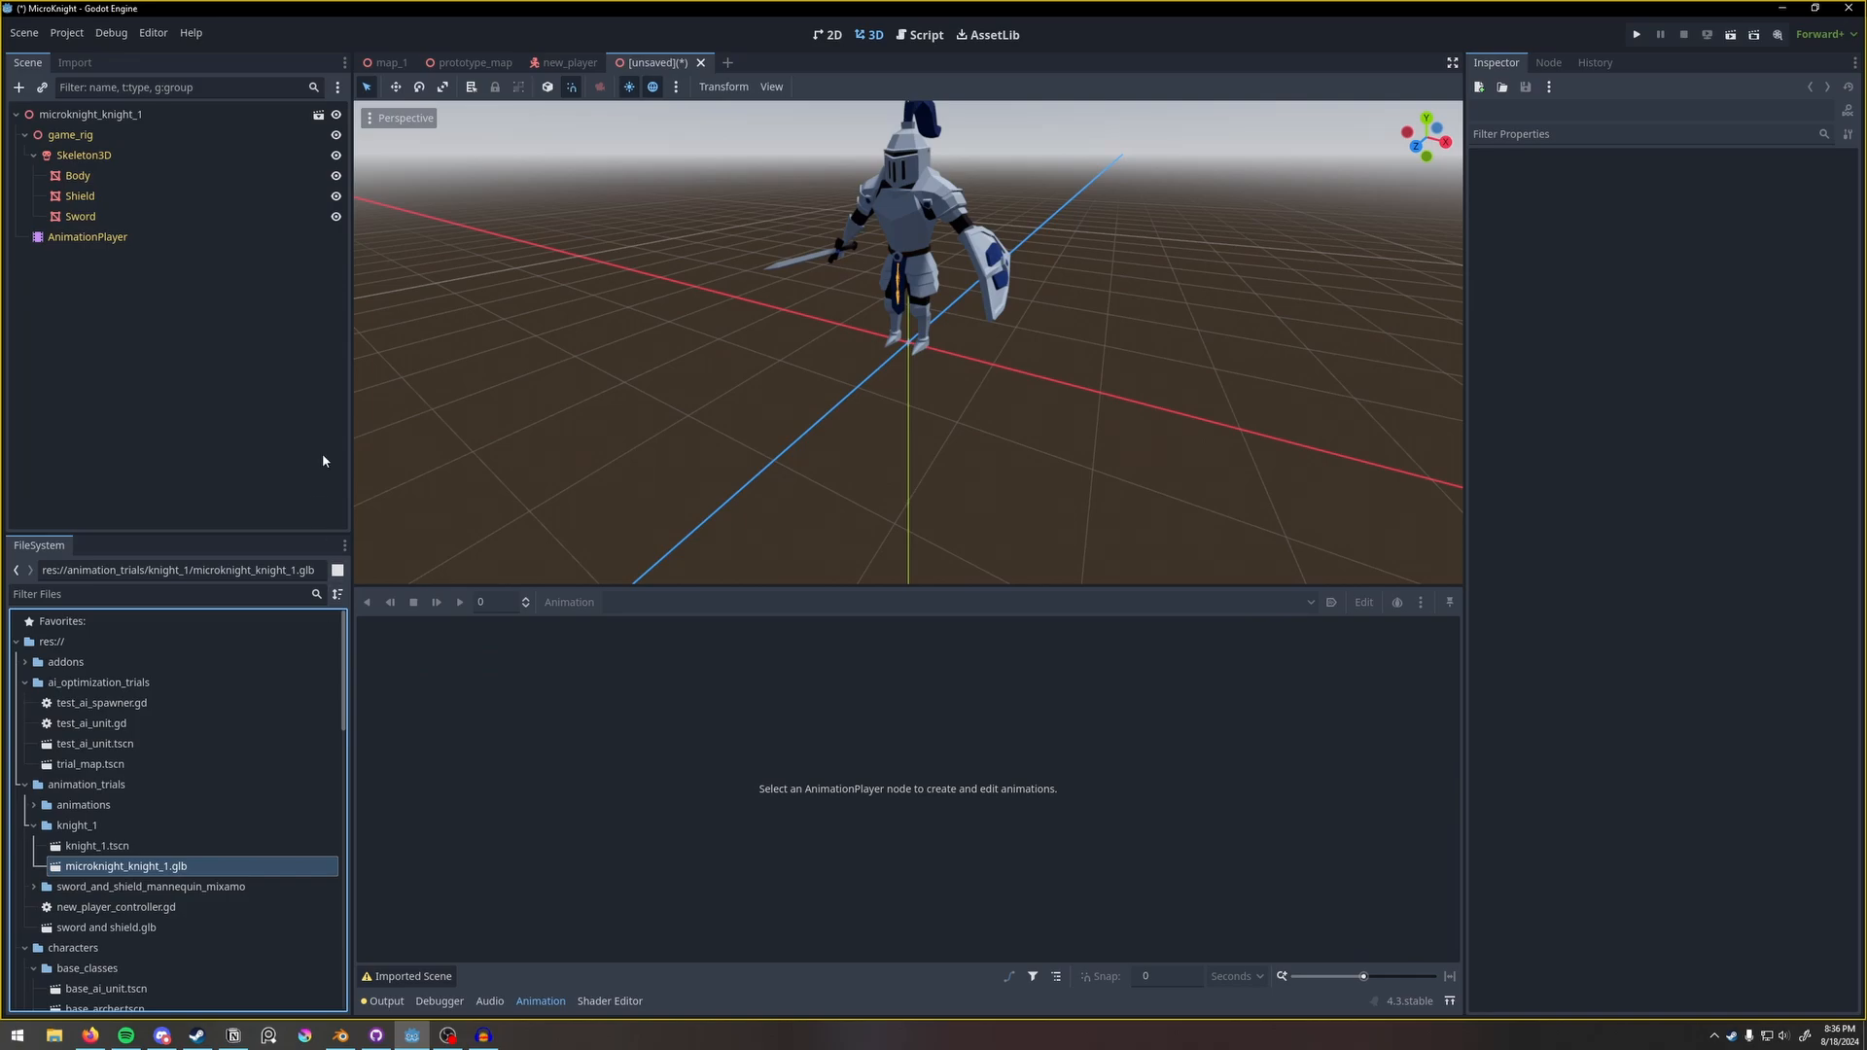
Compare the inherited scene's AnimationPlayer with the one in new_player, and review the inherited scene's list of imported animations.
click(238, 238)
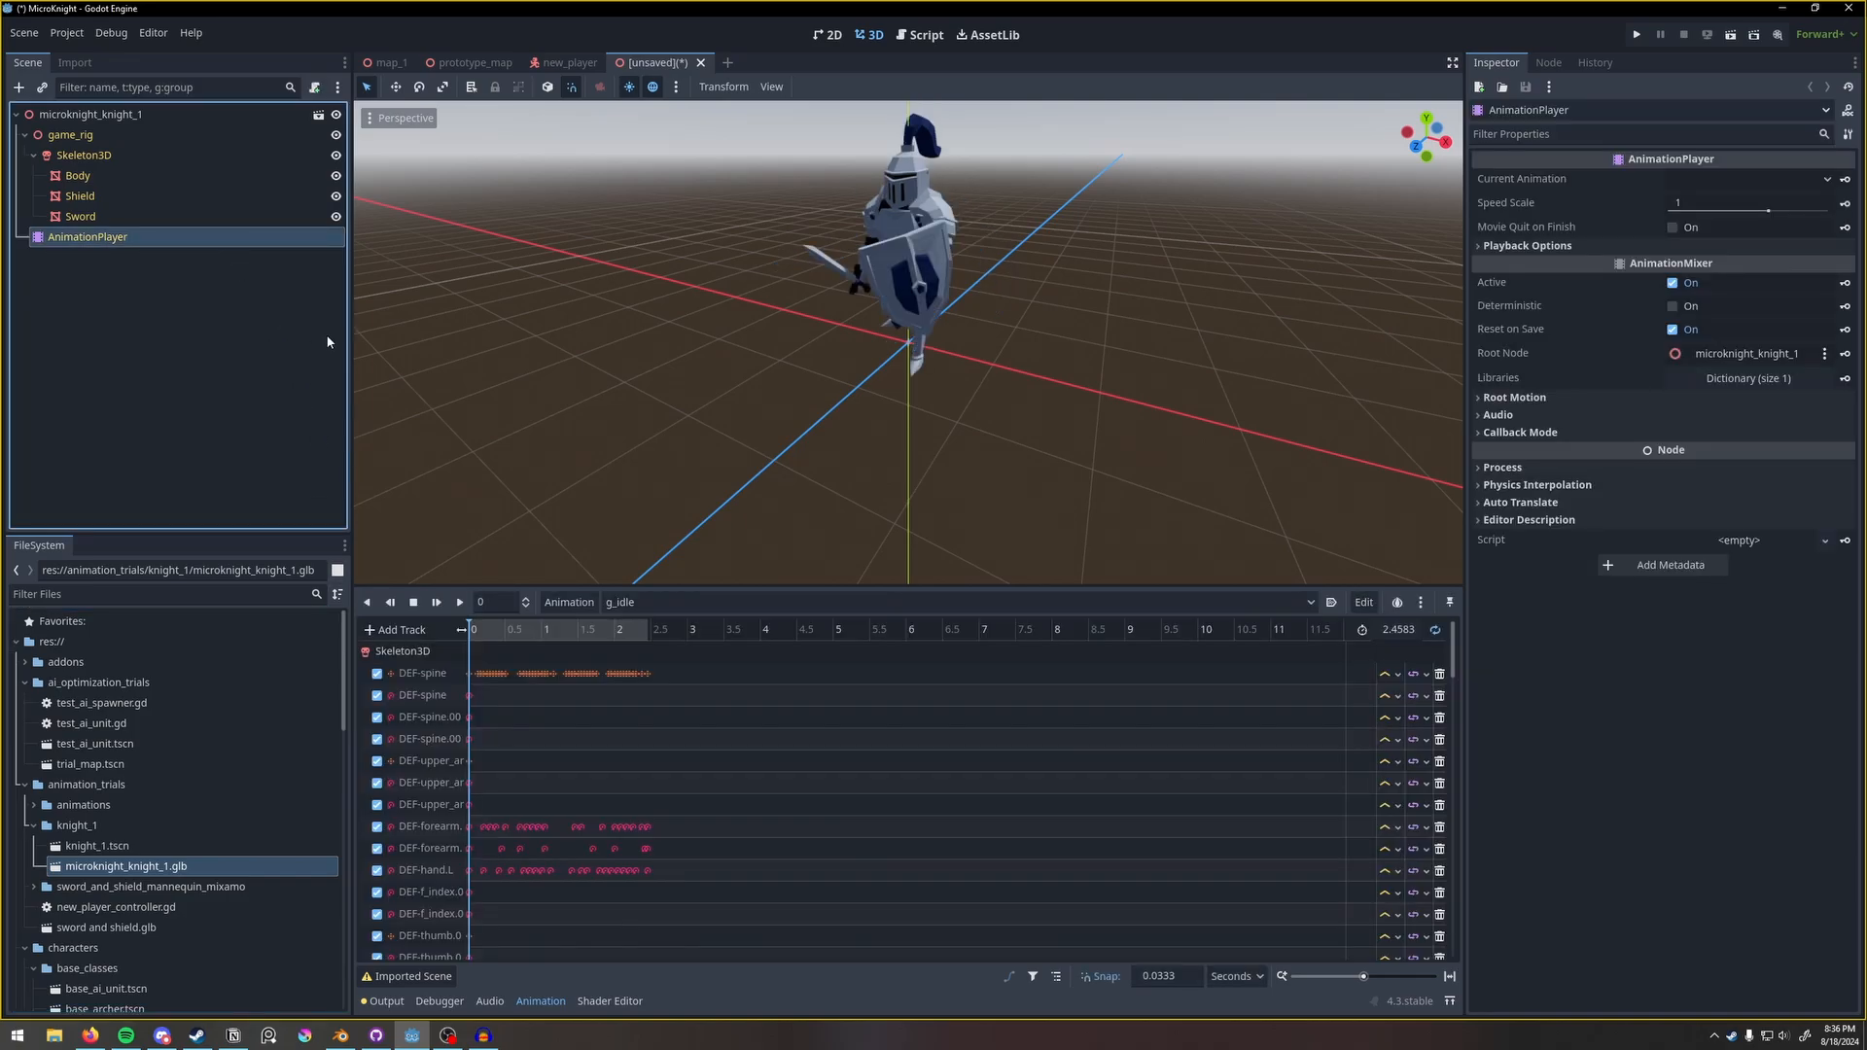
click(557, 61)
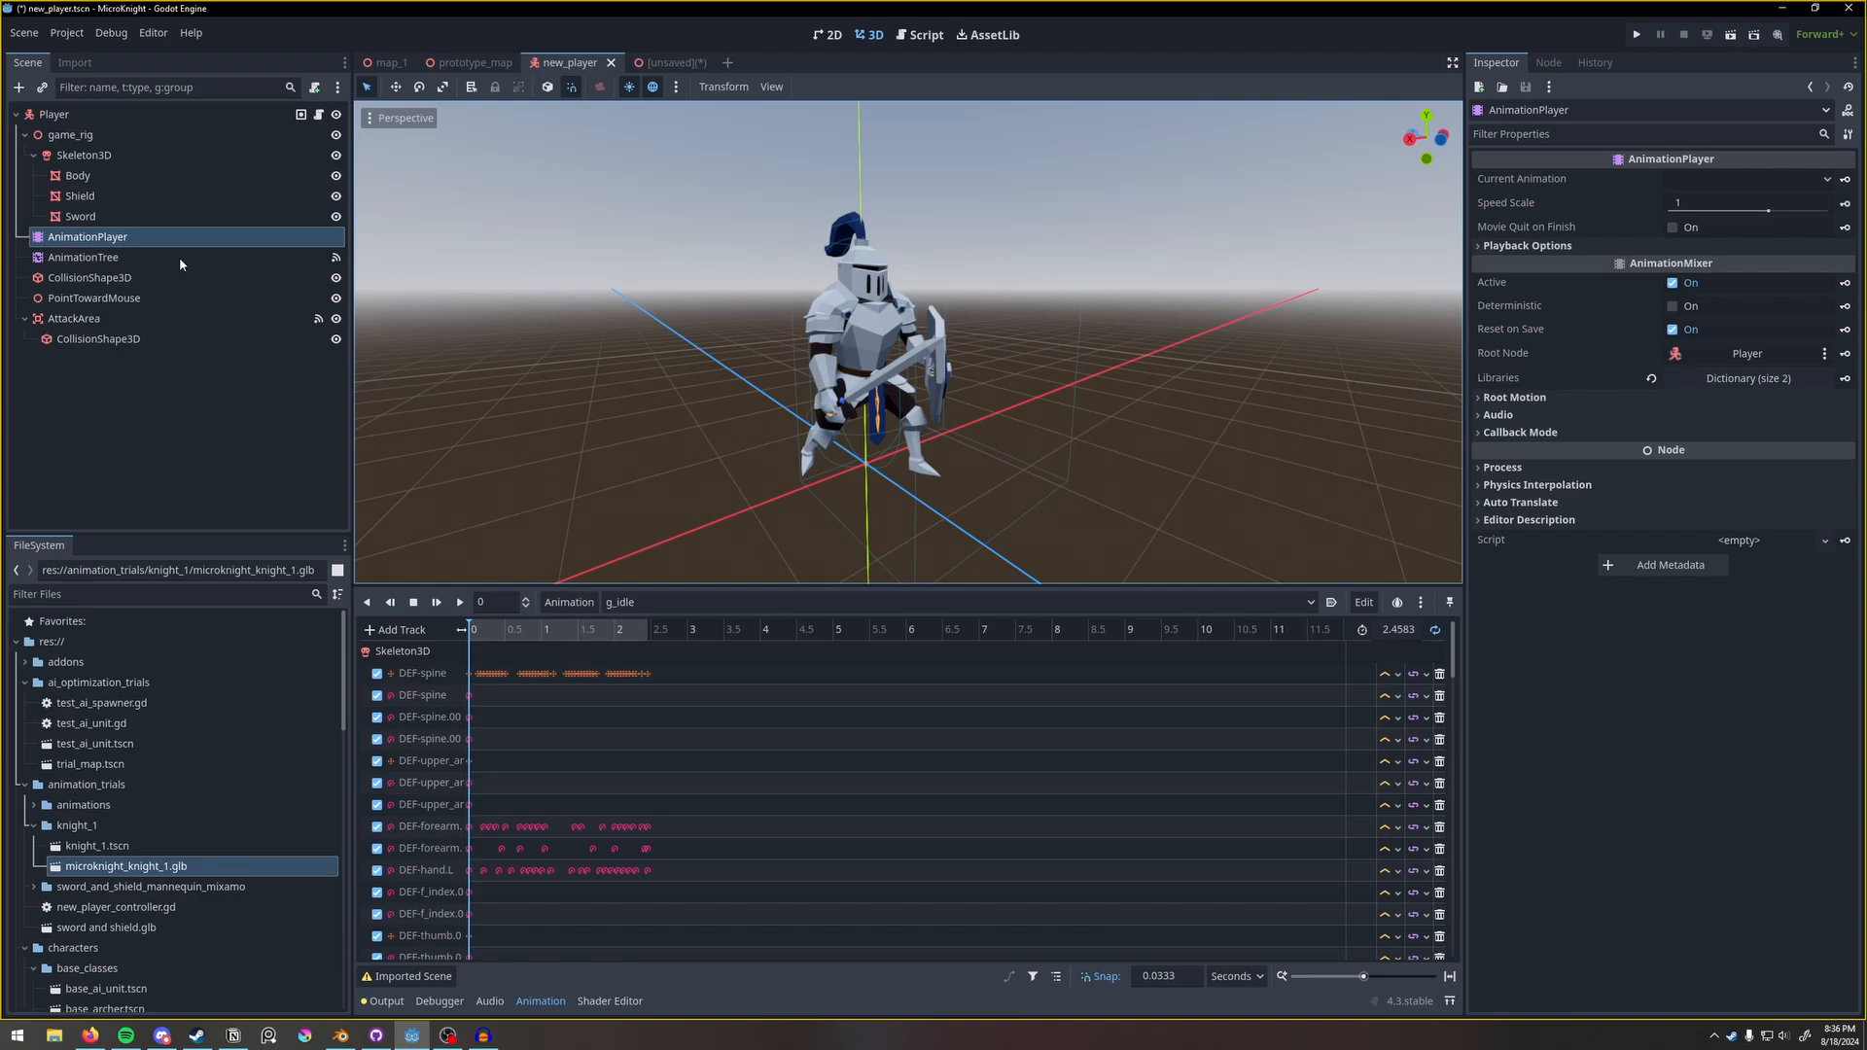
click(659, 64)
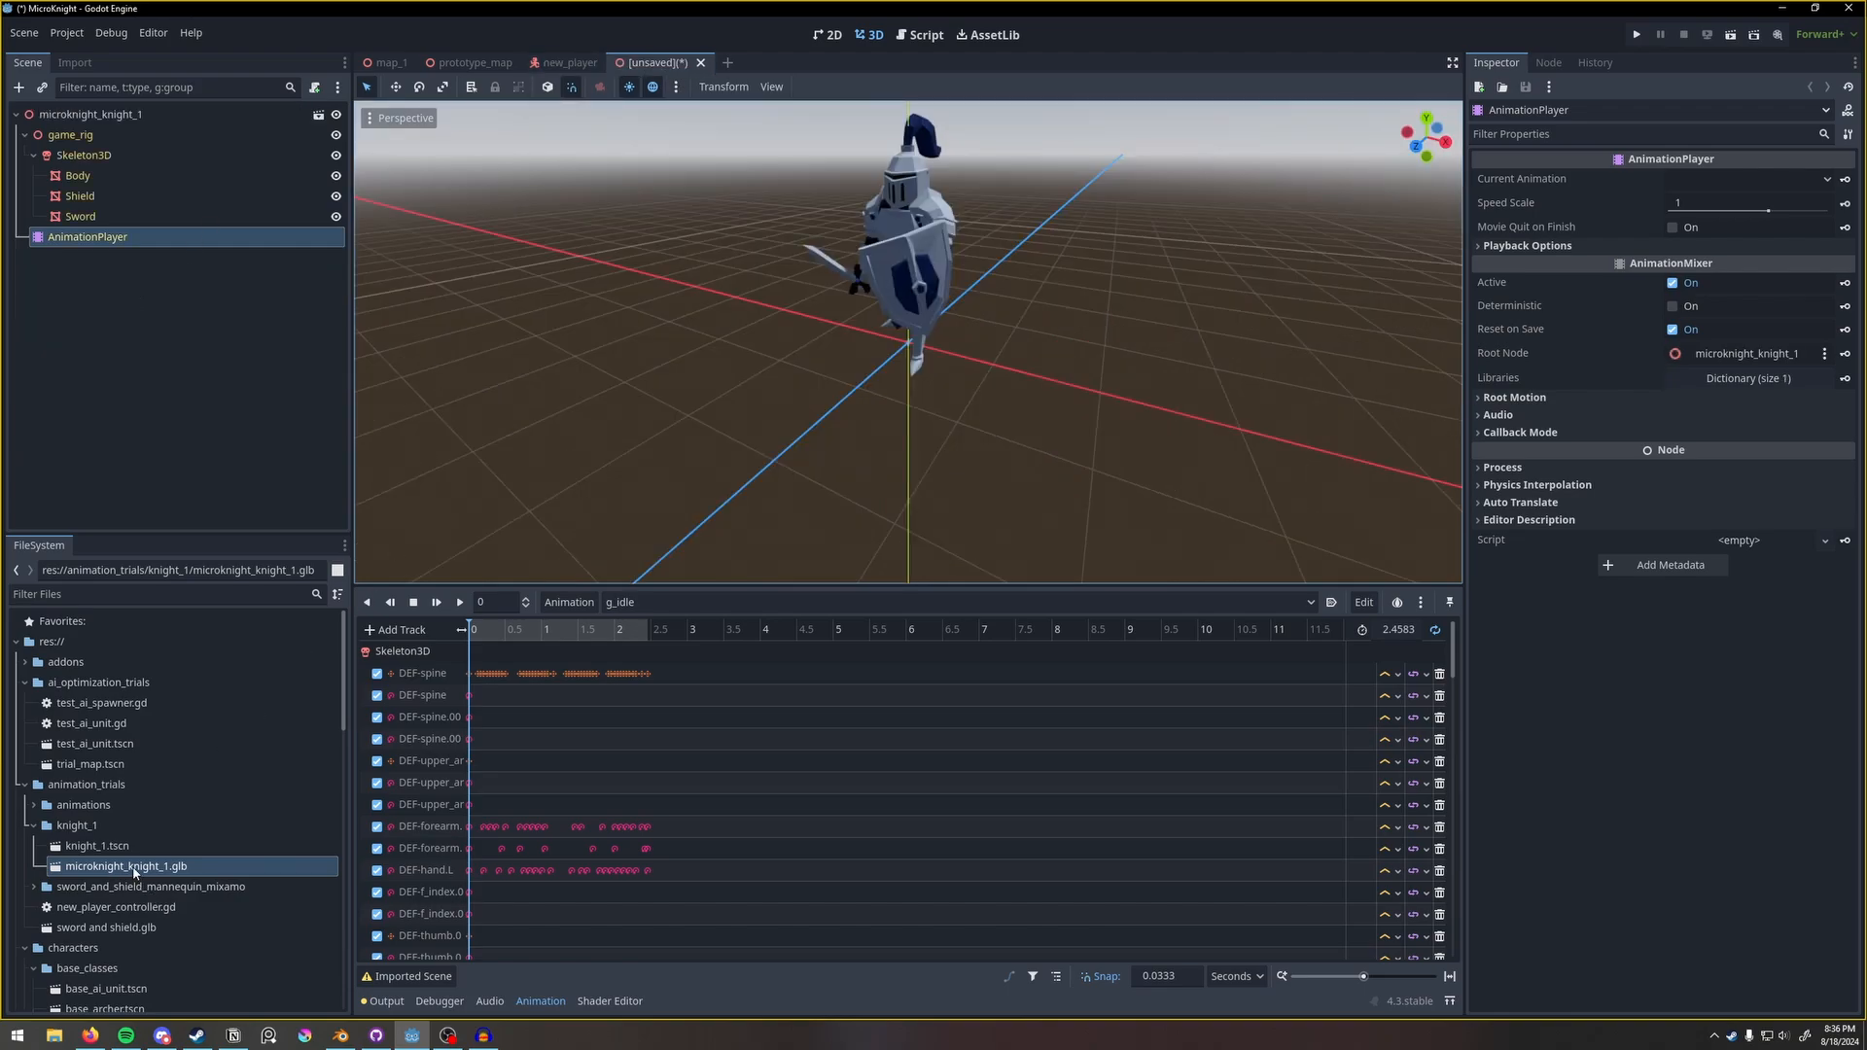
right_click(134, 871)
click(165, 237)
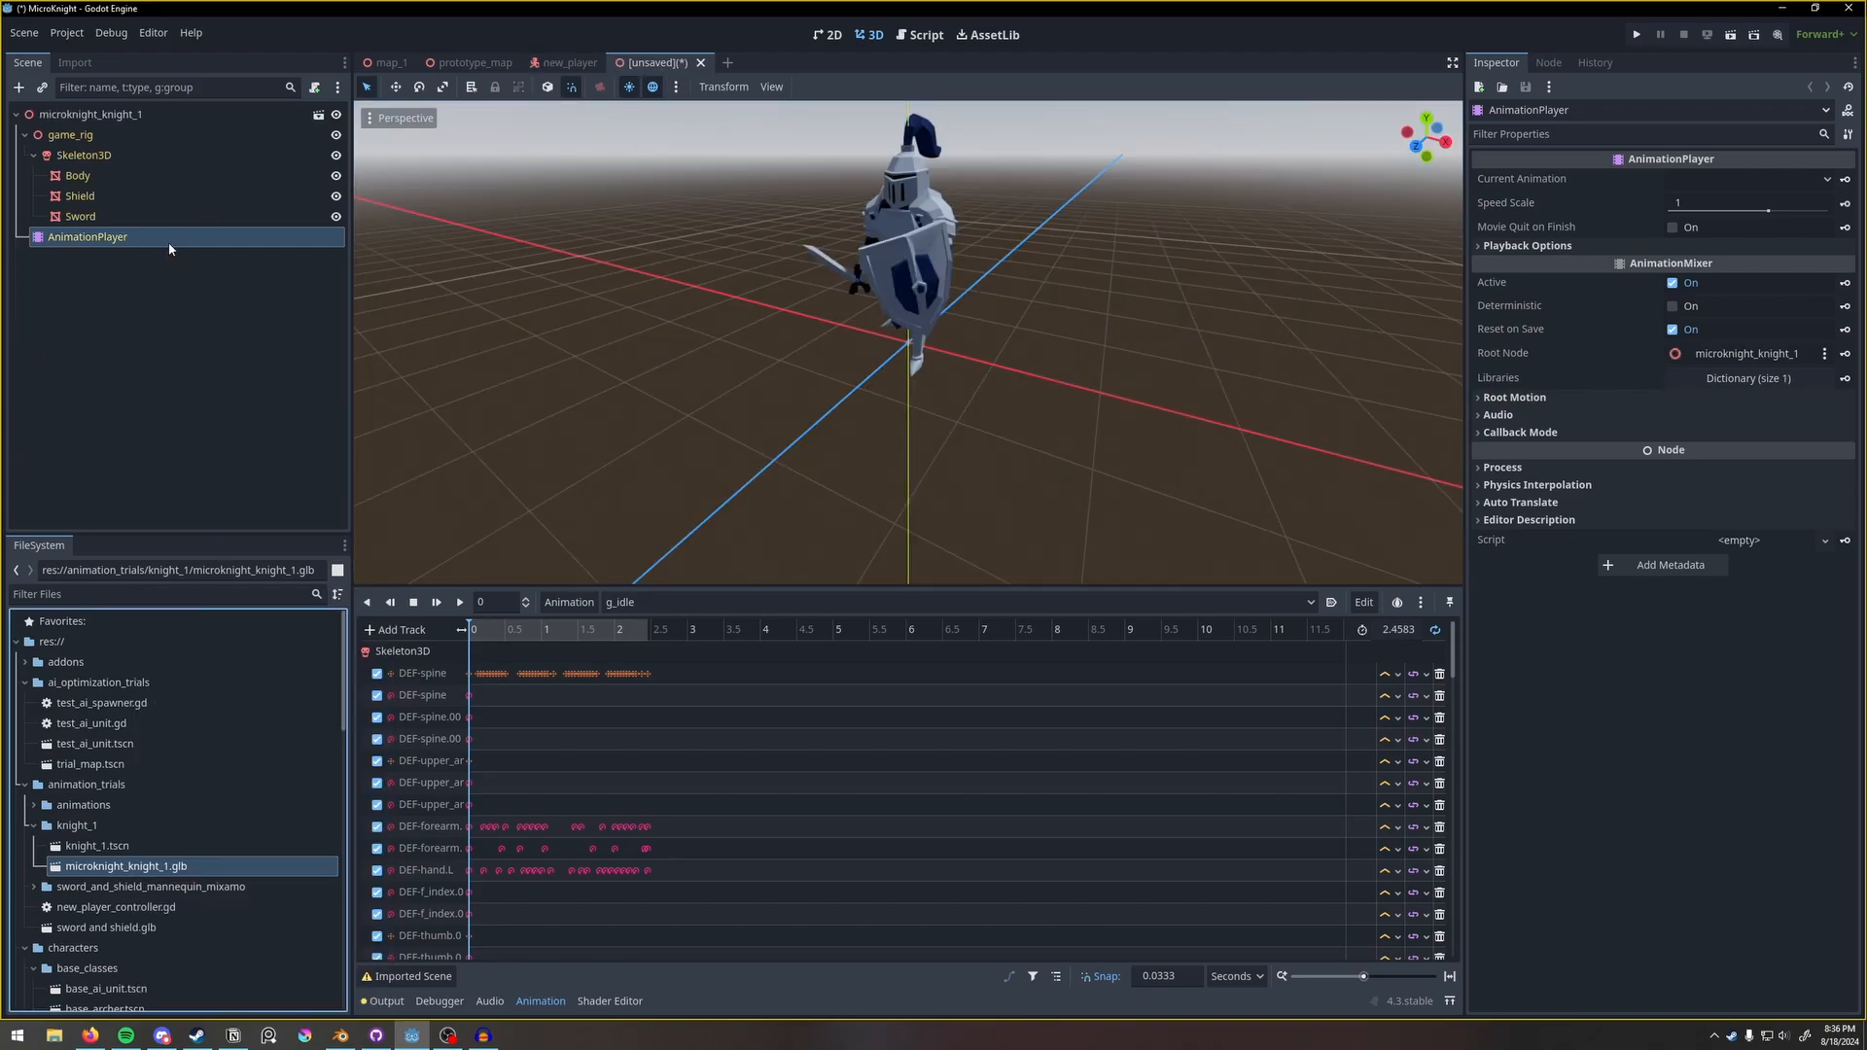
click(663, 603)
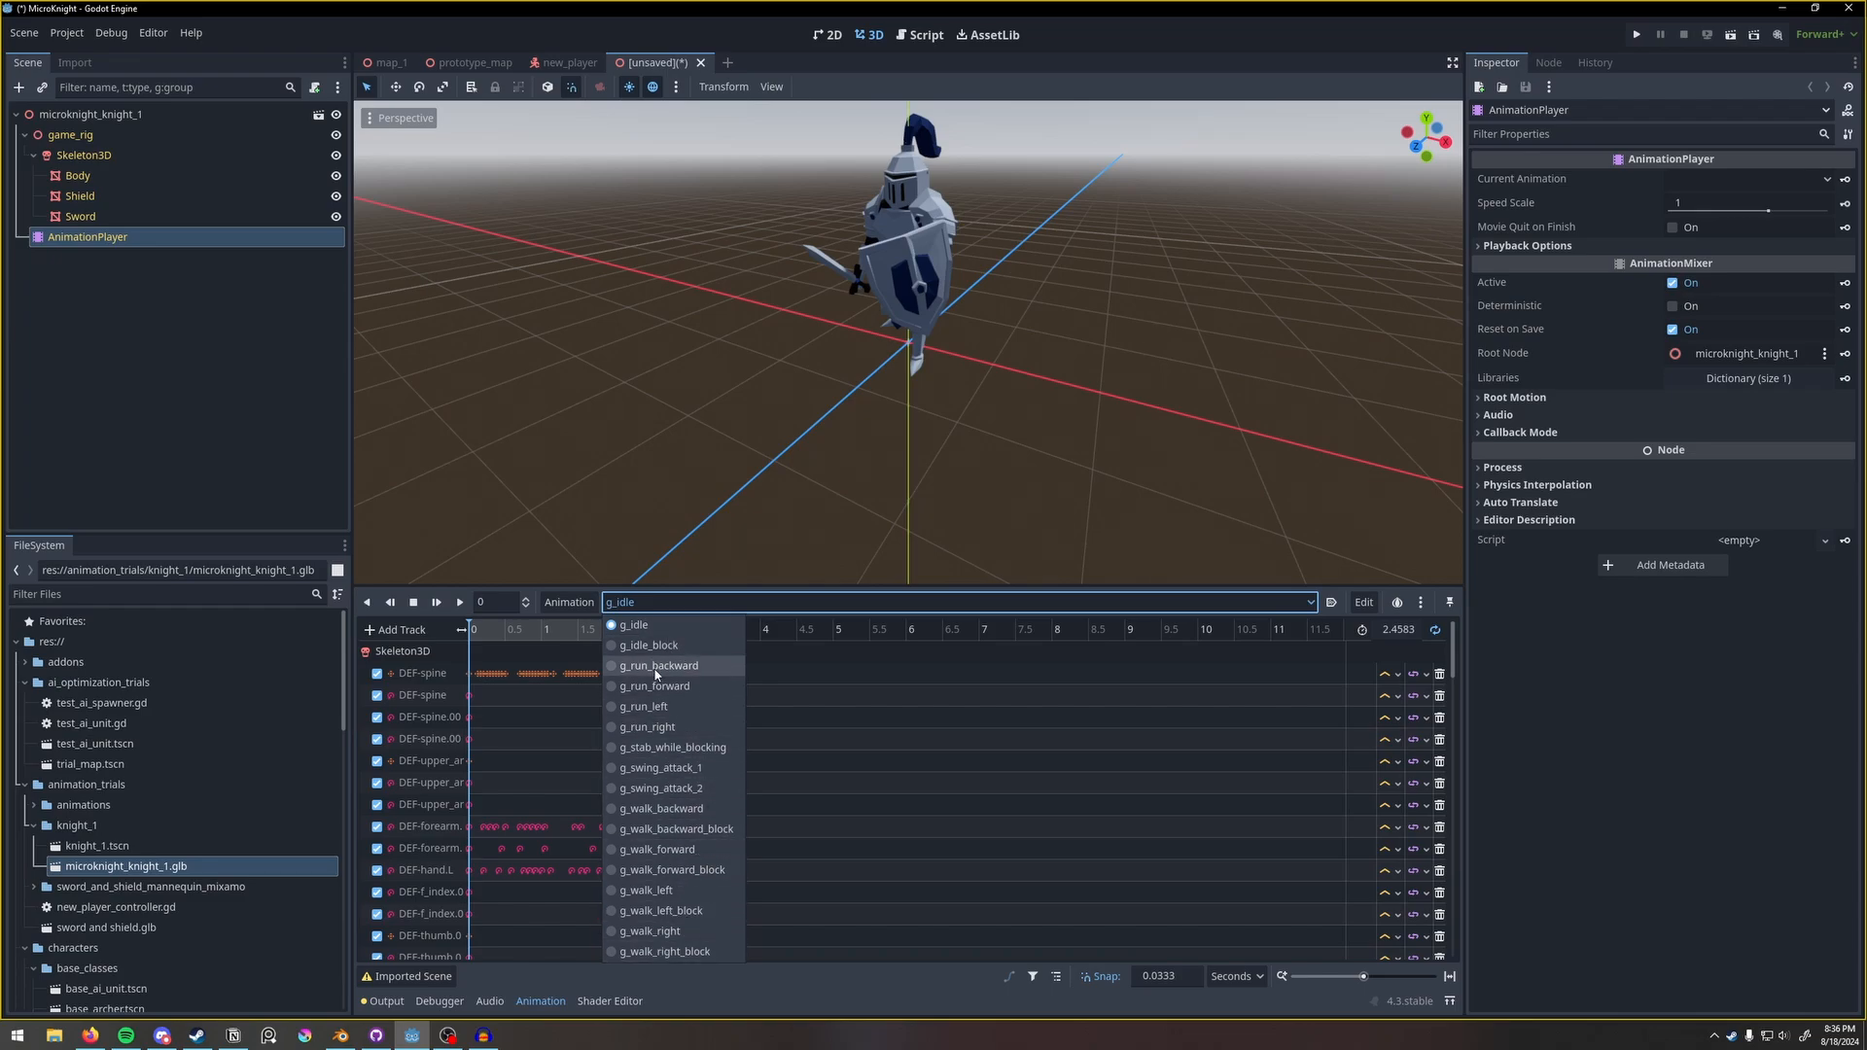
click(216, 494)
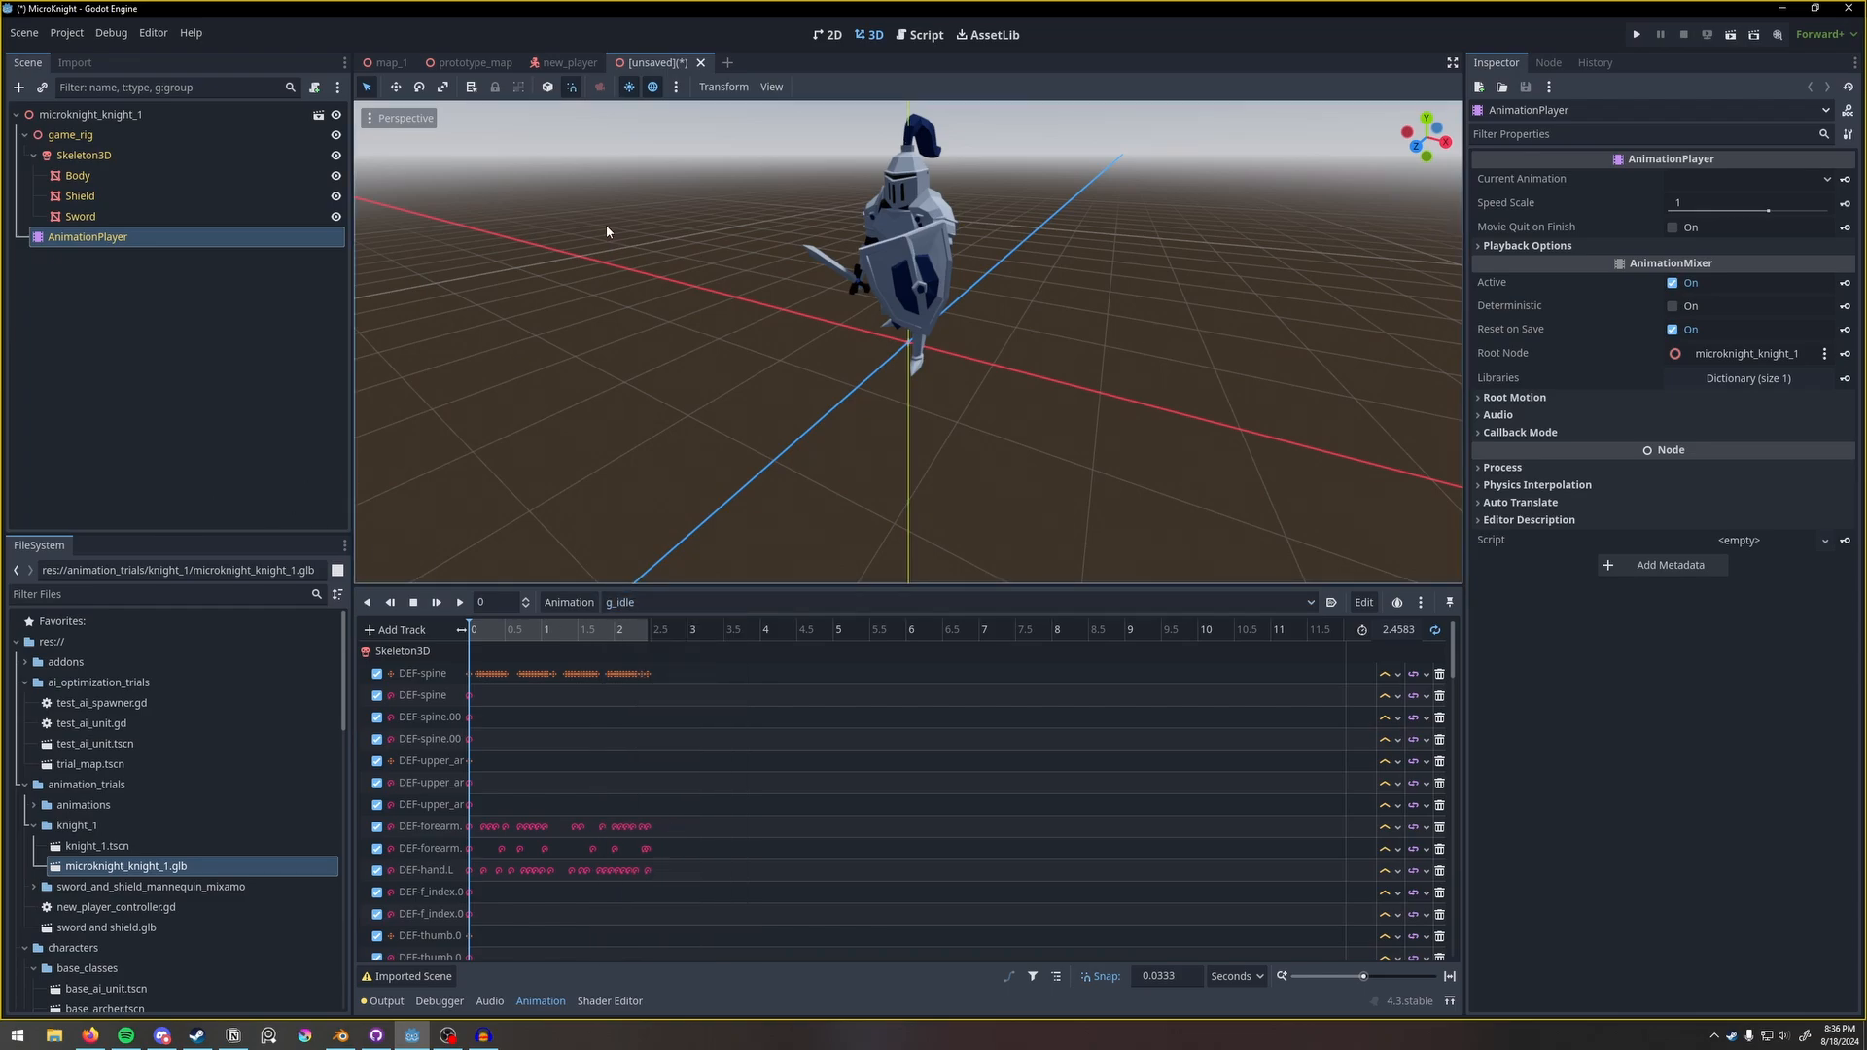
In the new_player scene, examine the .res files in the animations folder and the AnimationPlayer's animation list.
click(569, 63)
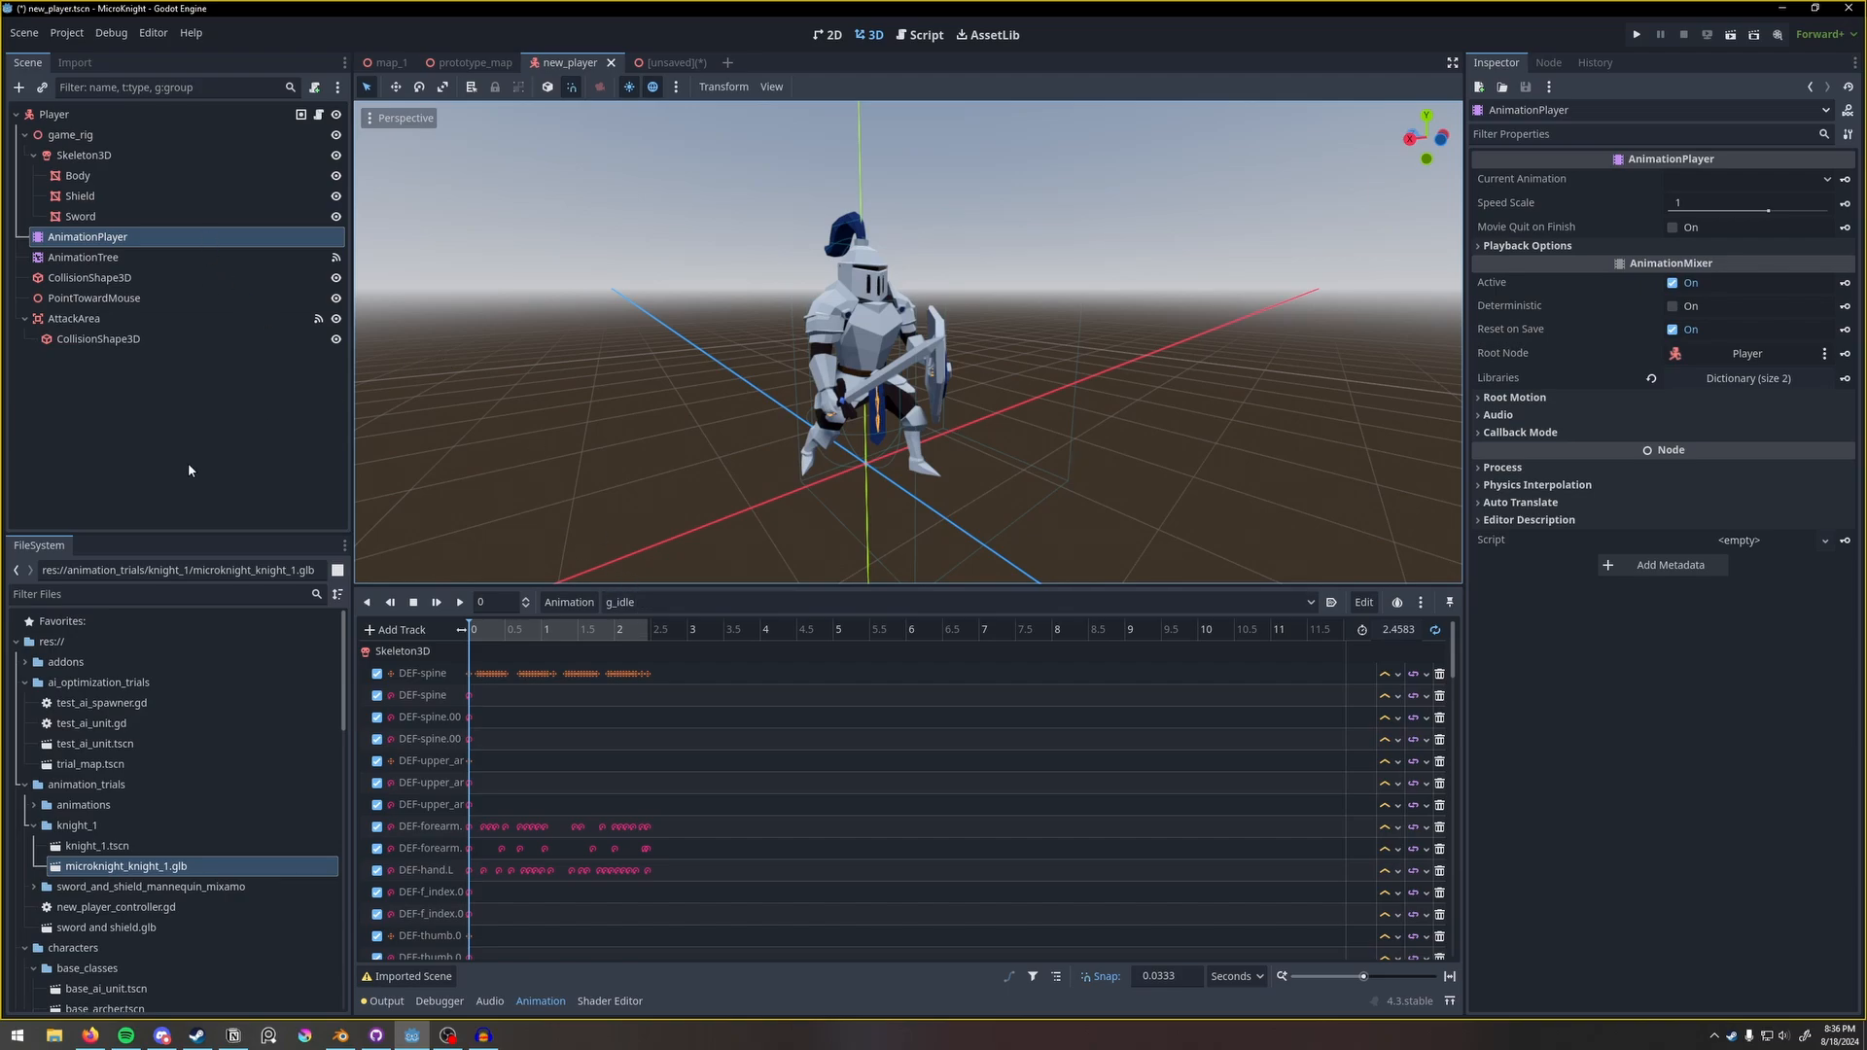
click(32, 806)
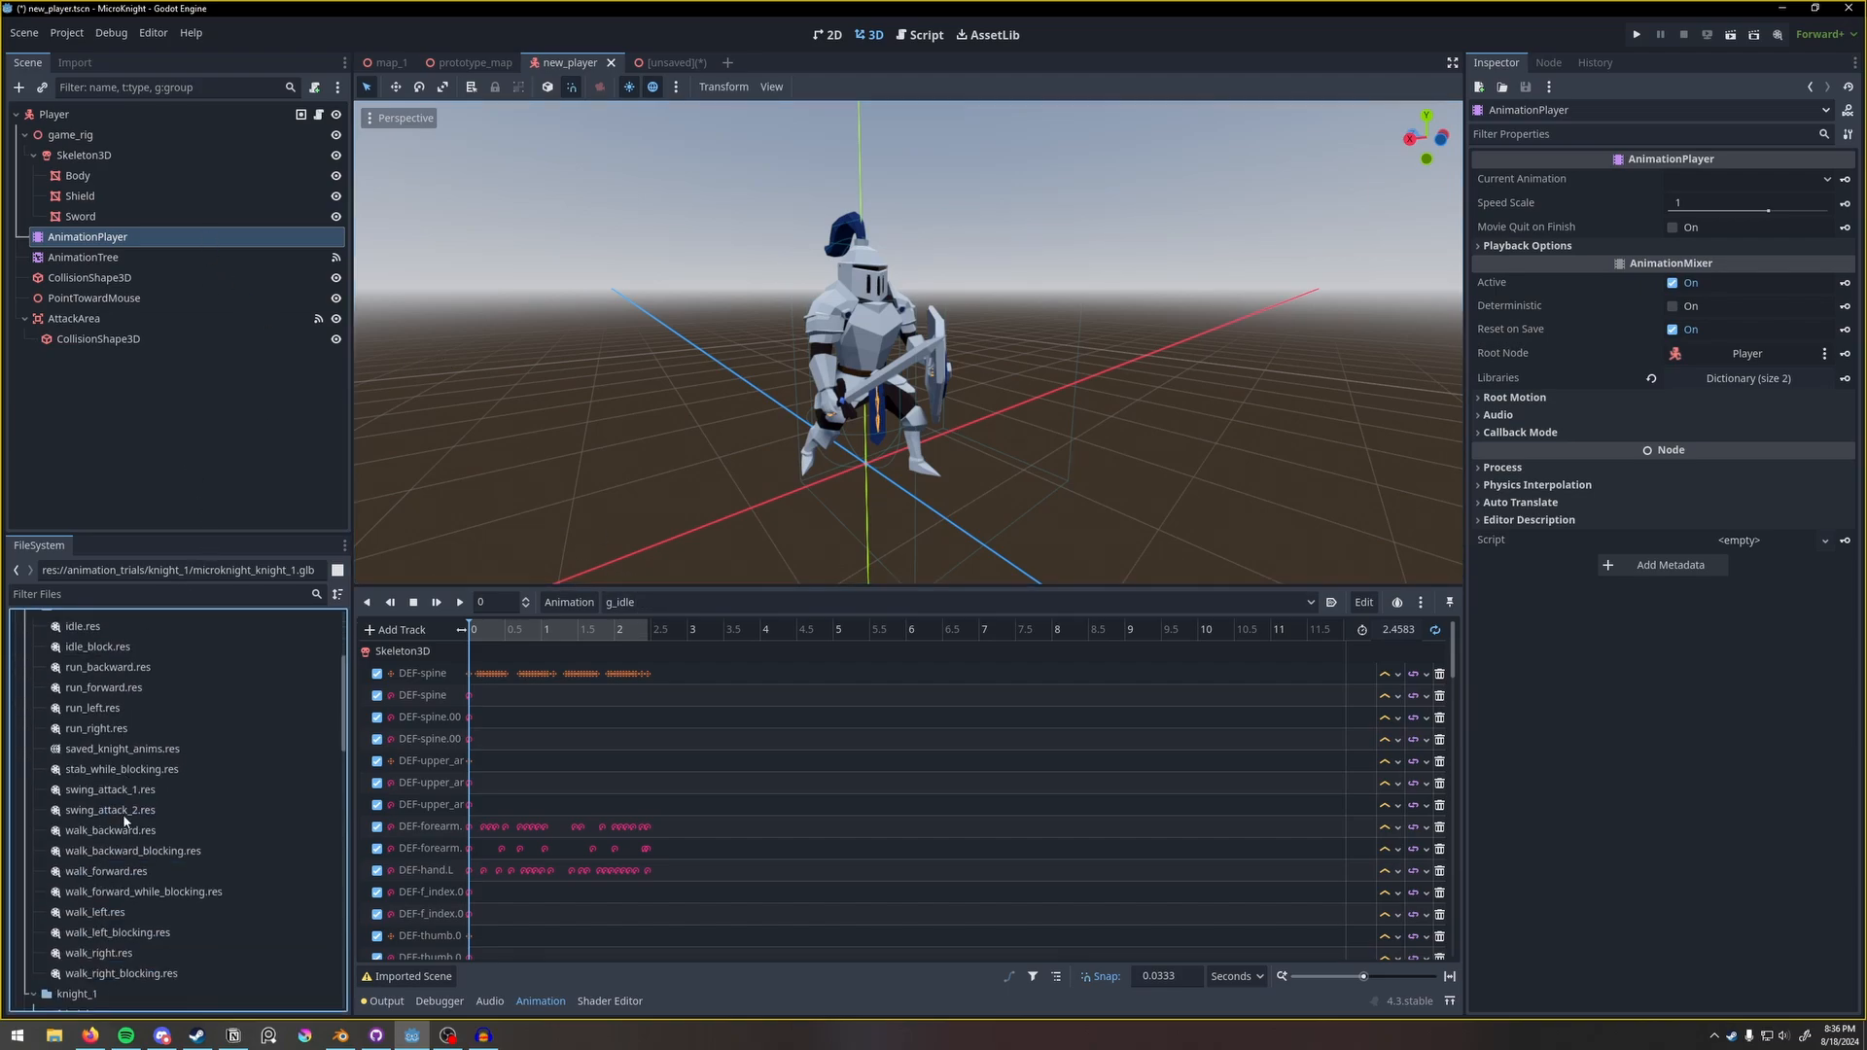
scroll(88, 724, down, 3)
scroll(160, 774, down, 3)
click(622, 603)
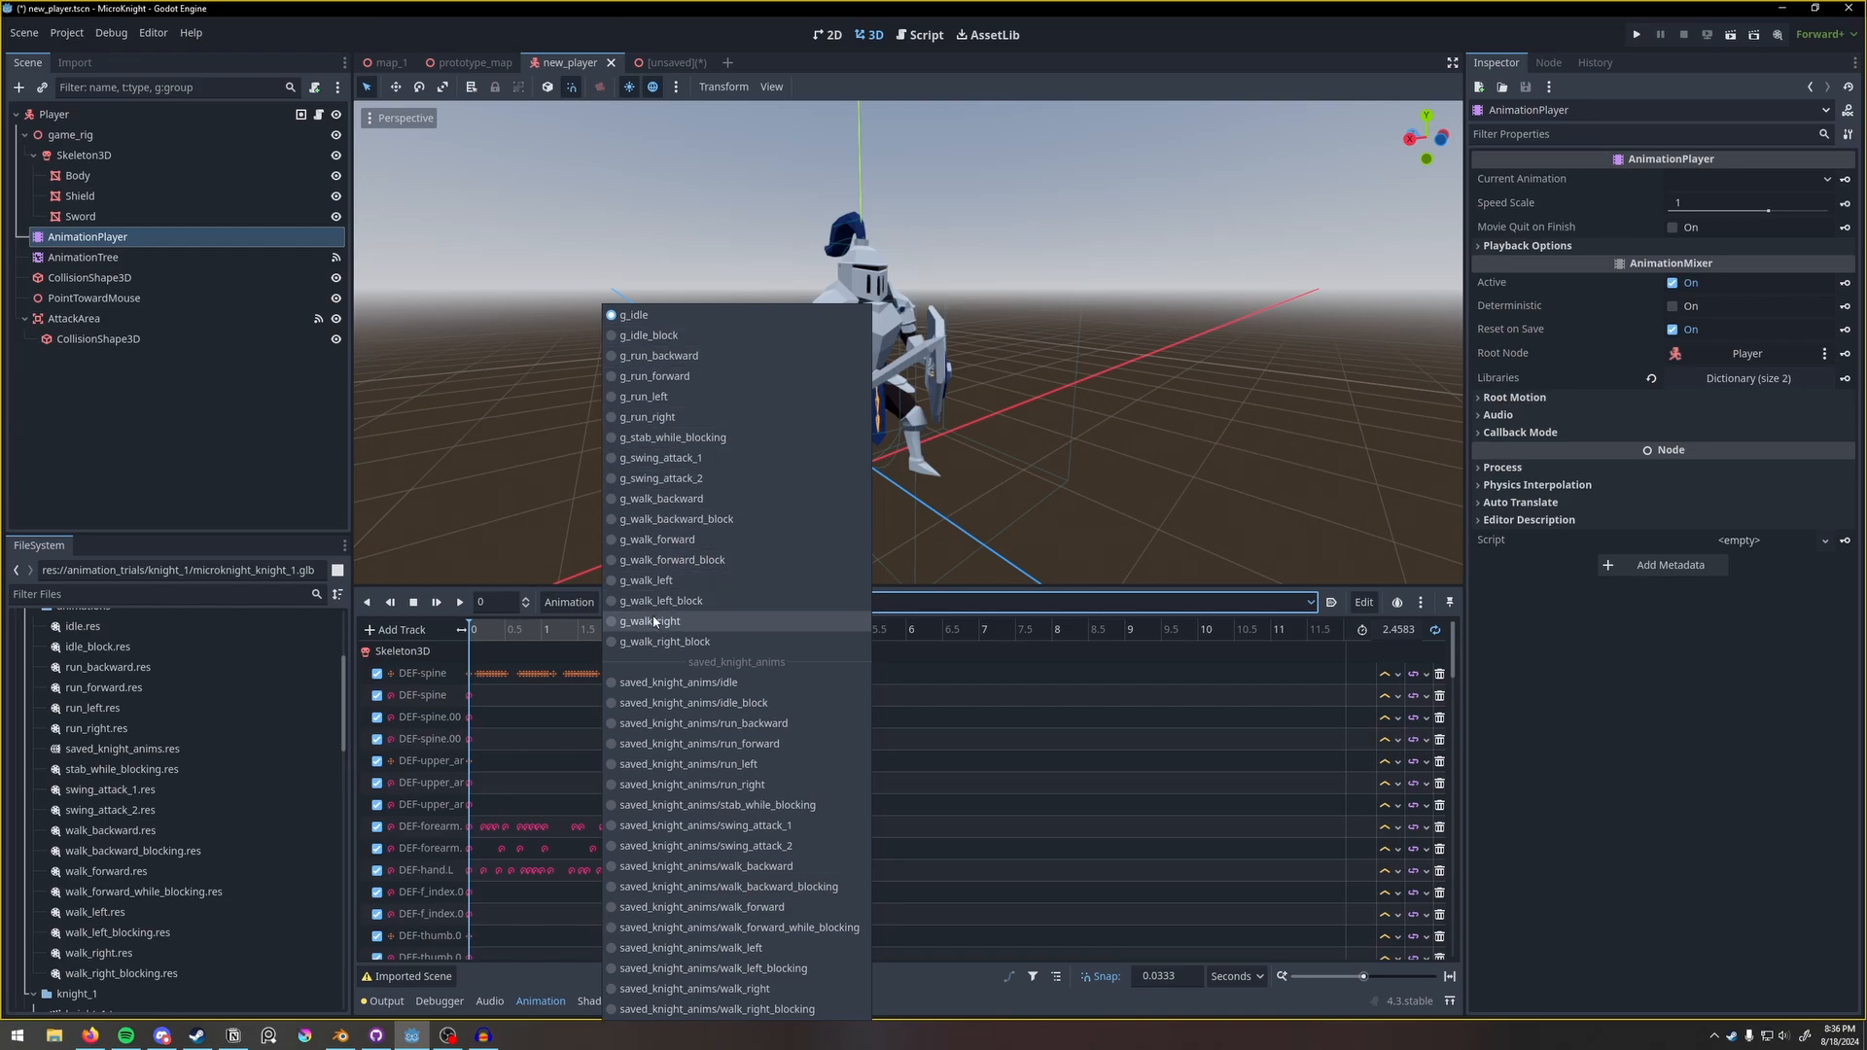
Open the animation library manager for new_player's AnimationPlayer and inspect the saved_knight_anims library.
click(569, 603)
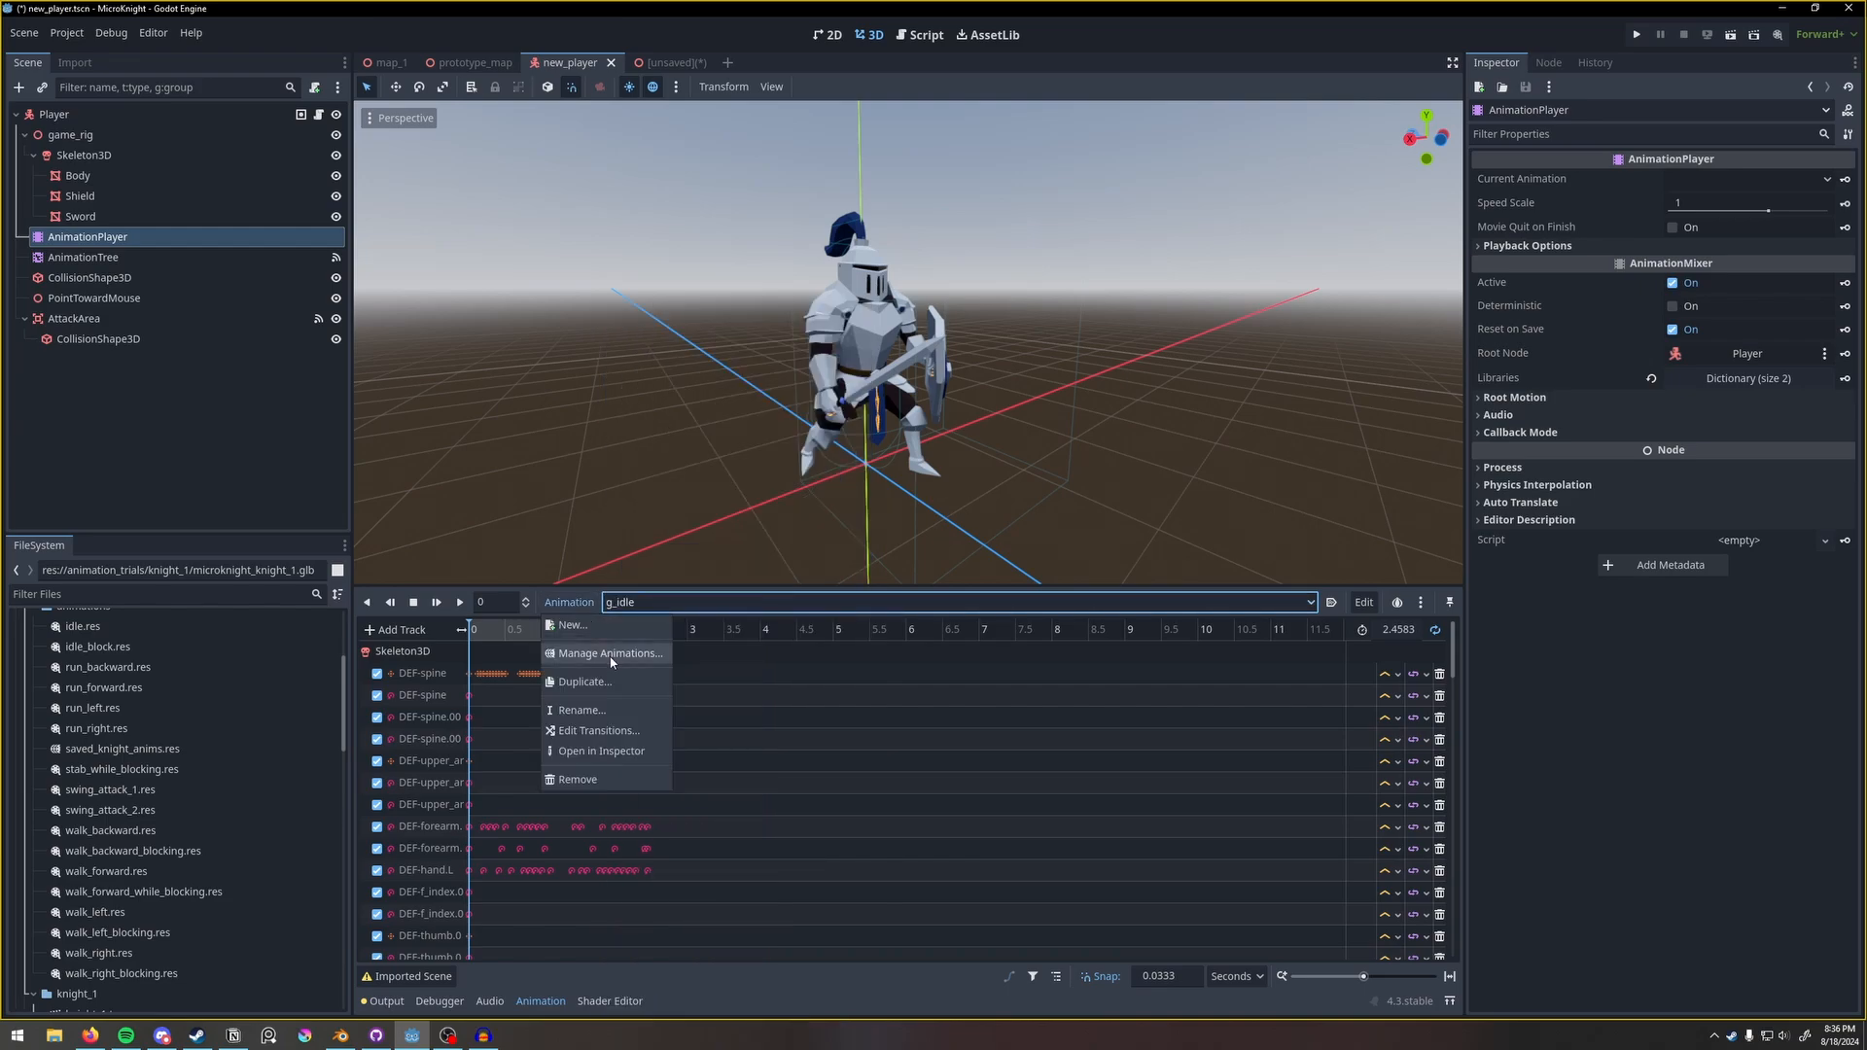
click(611, 654)
double_click(561, 389)
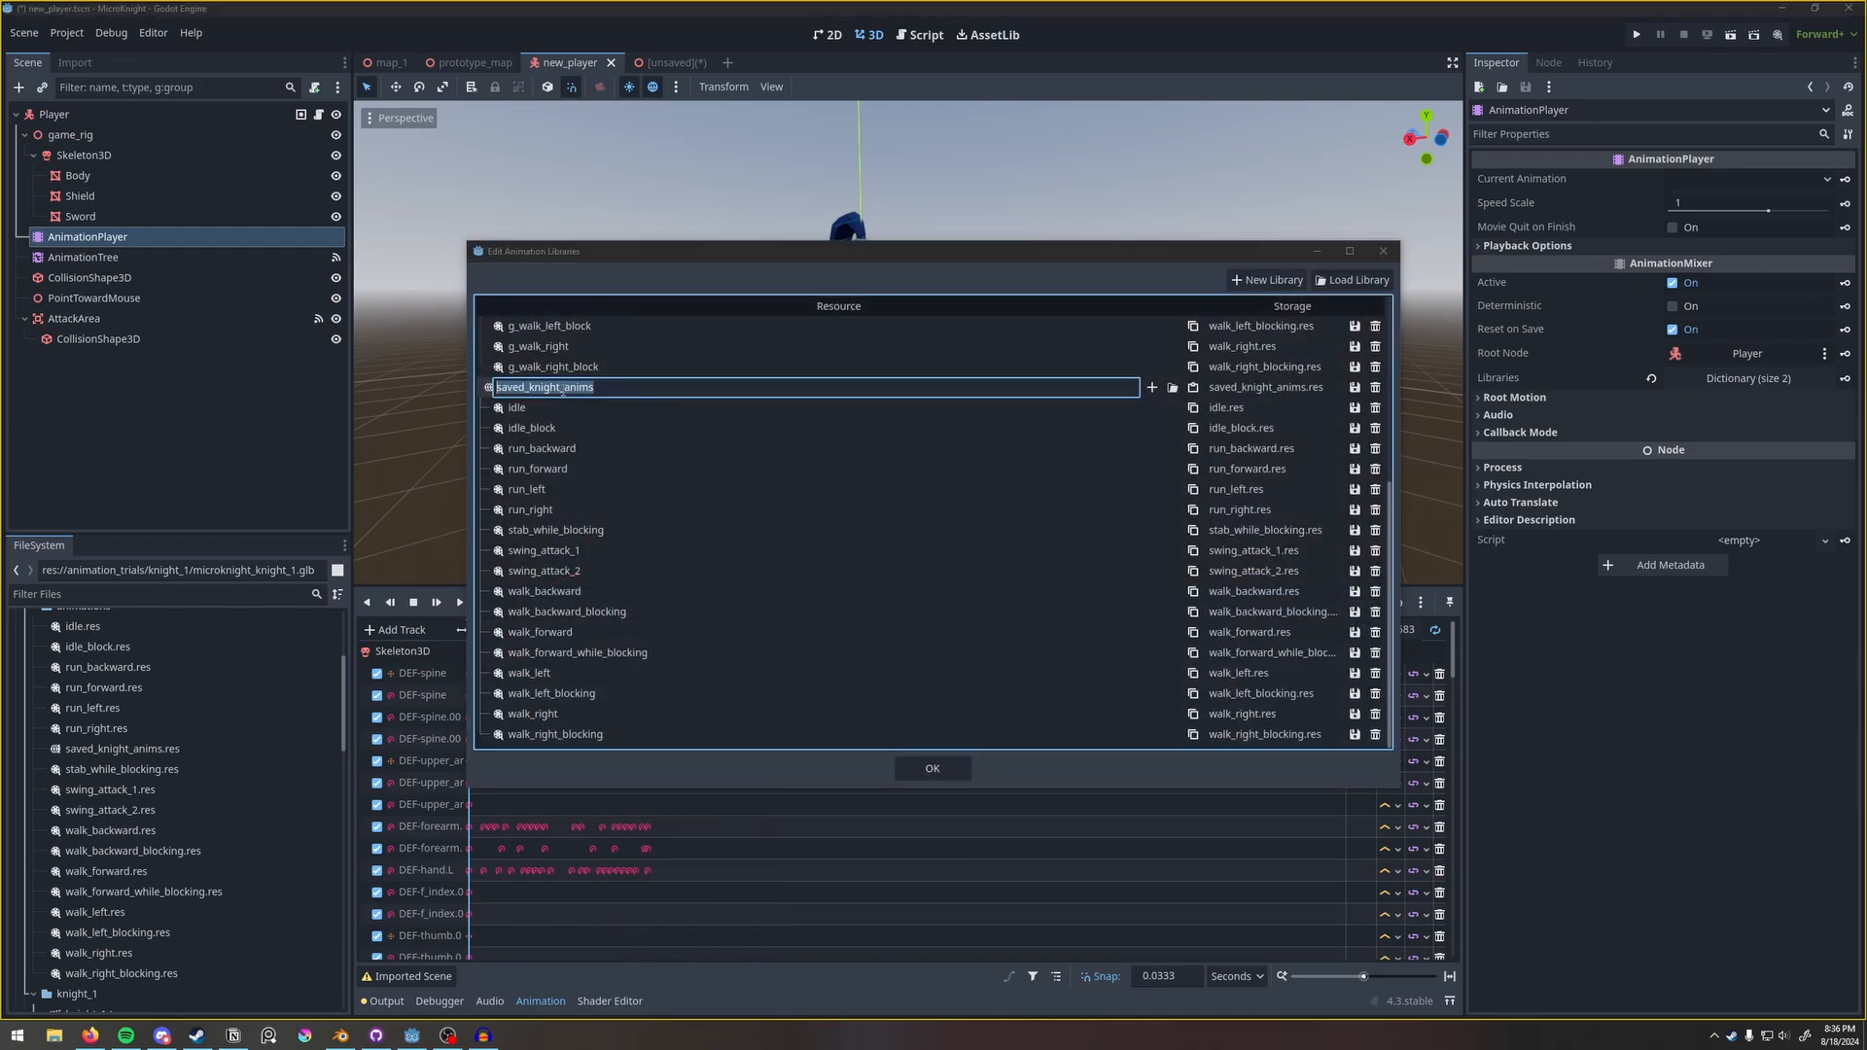
click(627, 408)
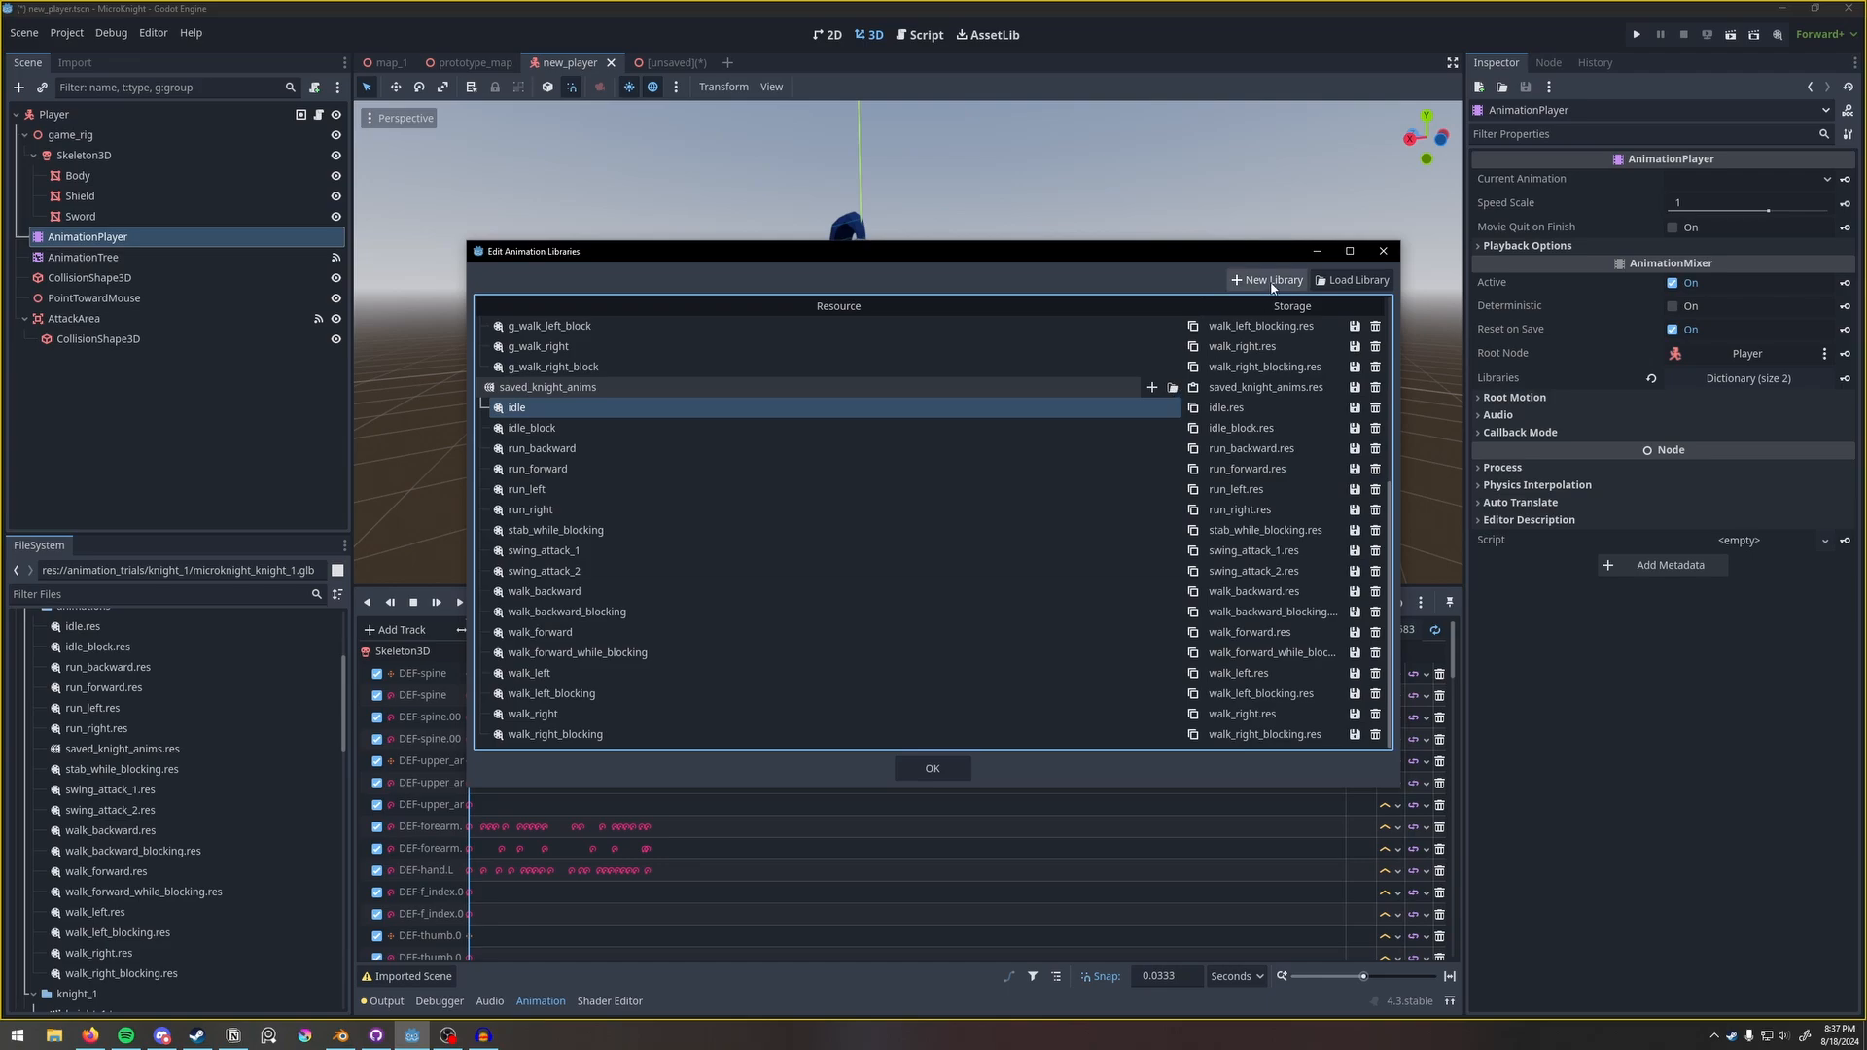
Locate saved_knight_anims.res in the library loading dialog, cancel loading, and review the listed libraries before closing the manager.
click(1172, 388)
click(799, 230)
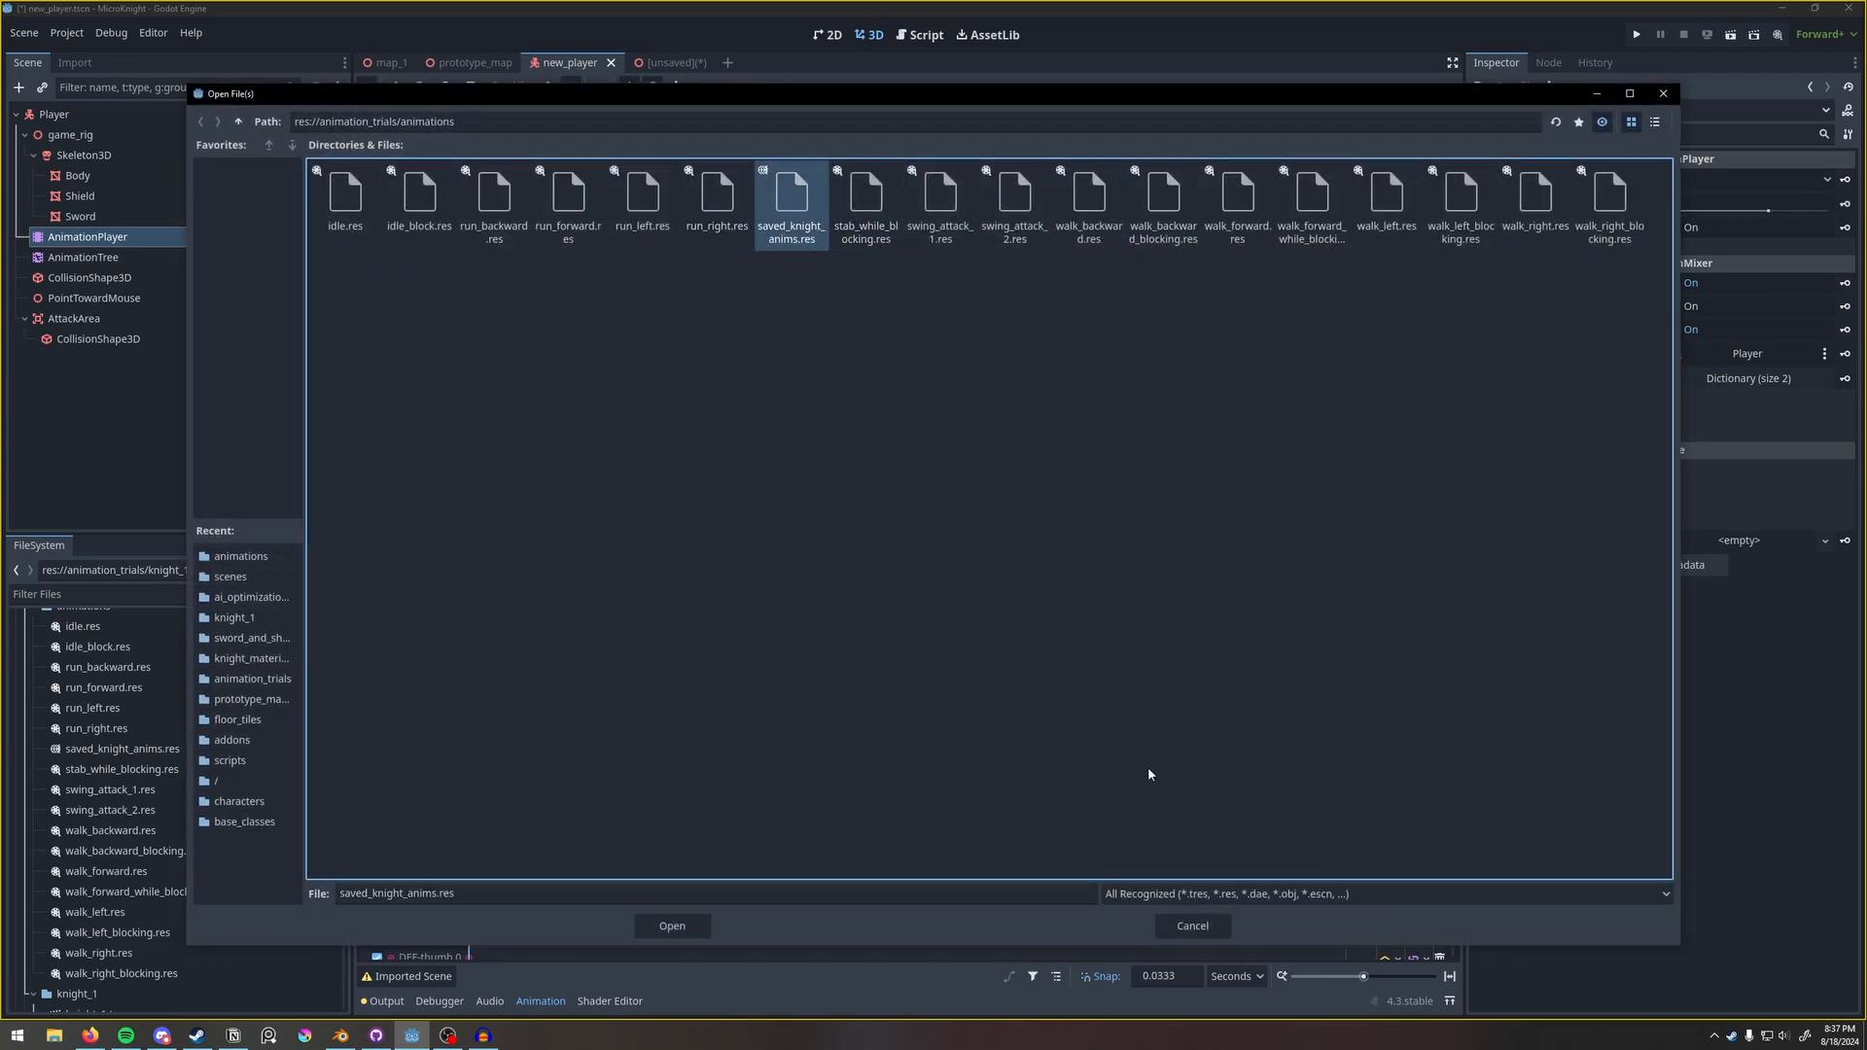
click(1200, 930)
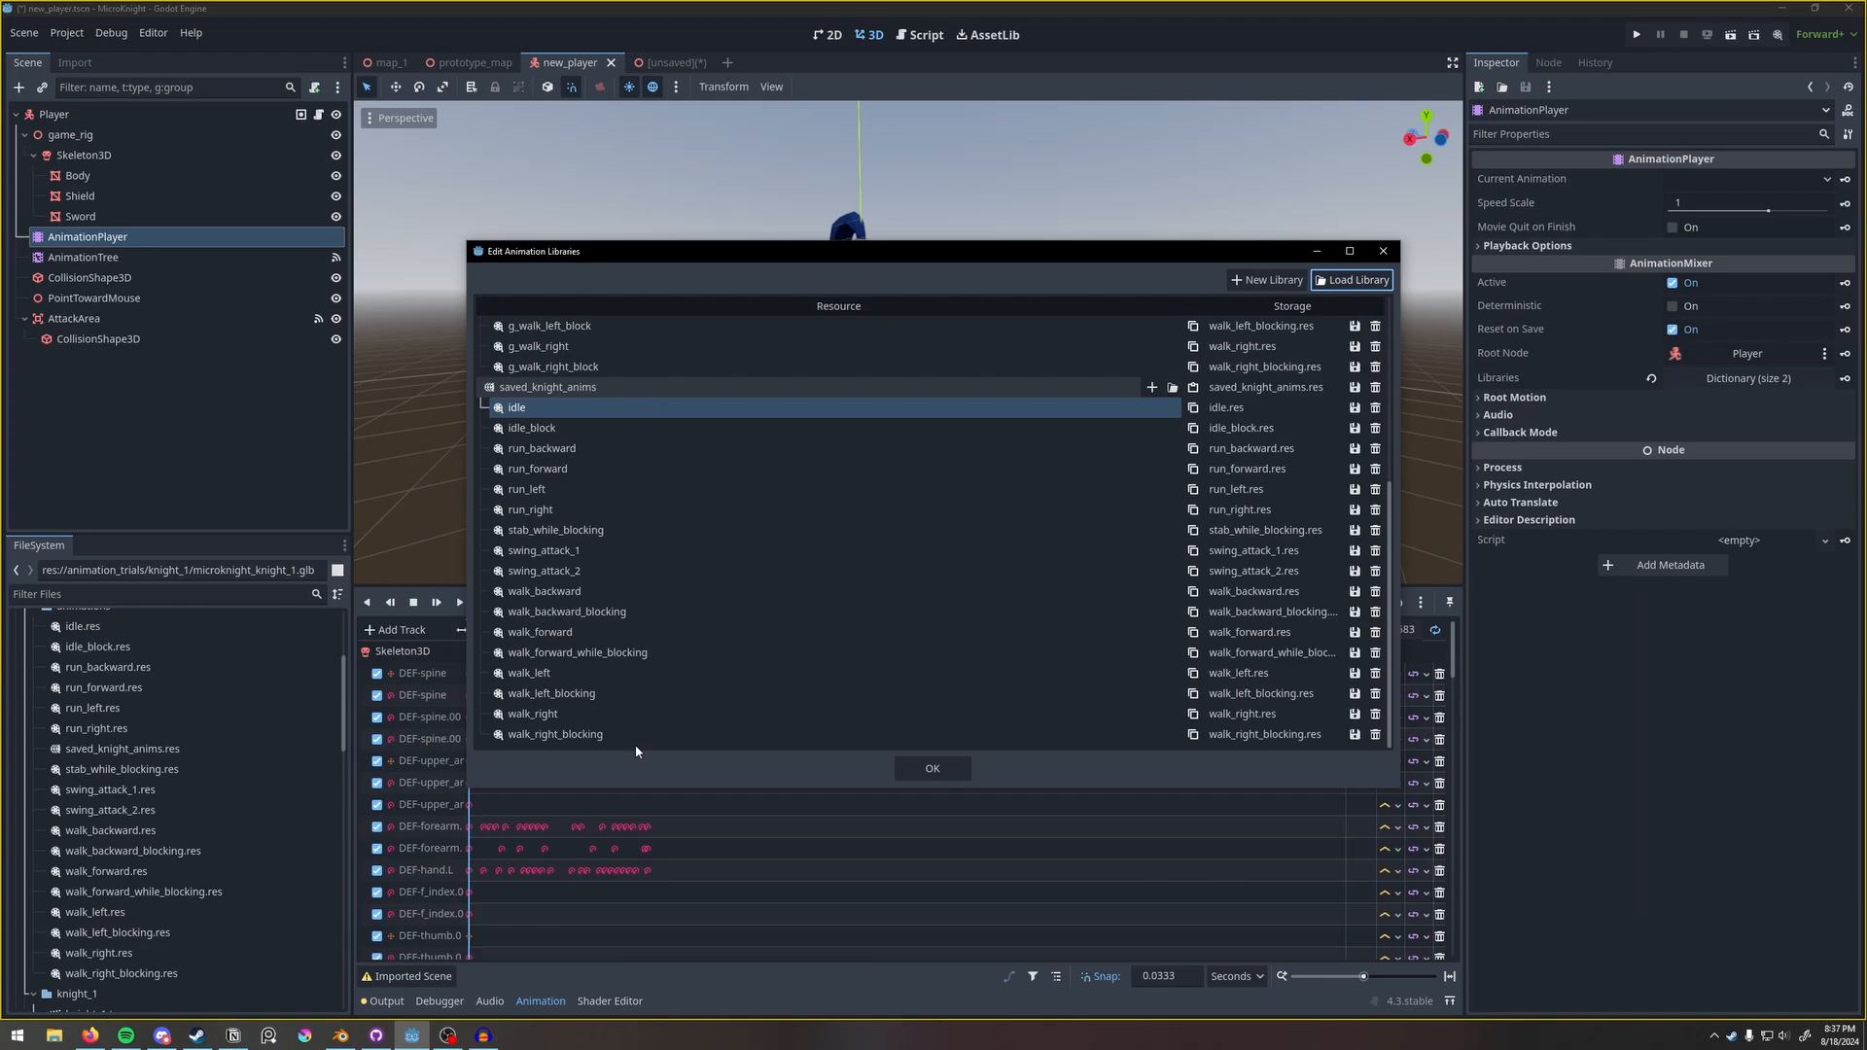
scroll(646, 583, up, 6)
scroll(724, 476, down, 6)
click(951, 769)
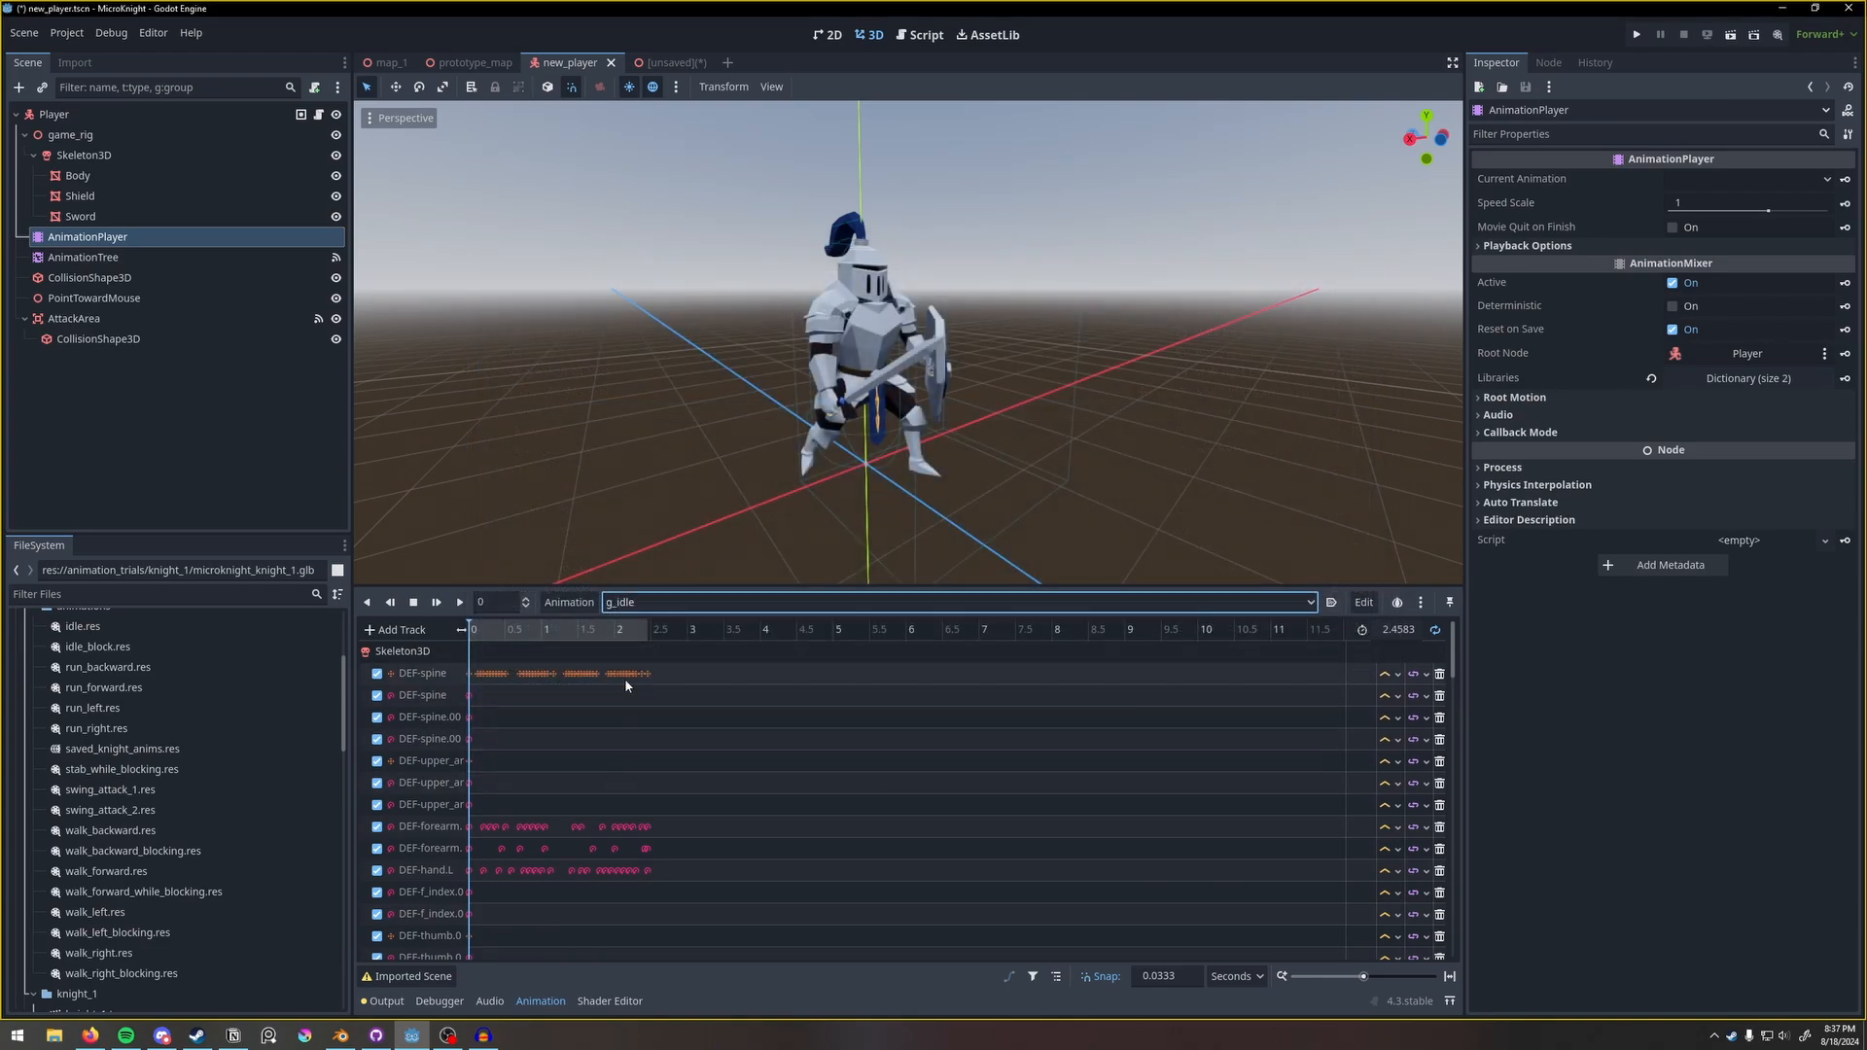
Show the saved_knight_anims/swing_attack_1 animation and magnify the timeline to examine its Player function-call track.
click(643, 602)
click(739, 682)
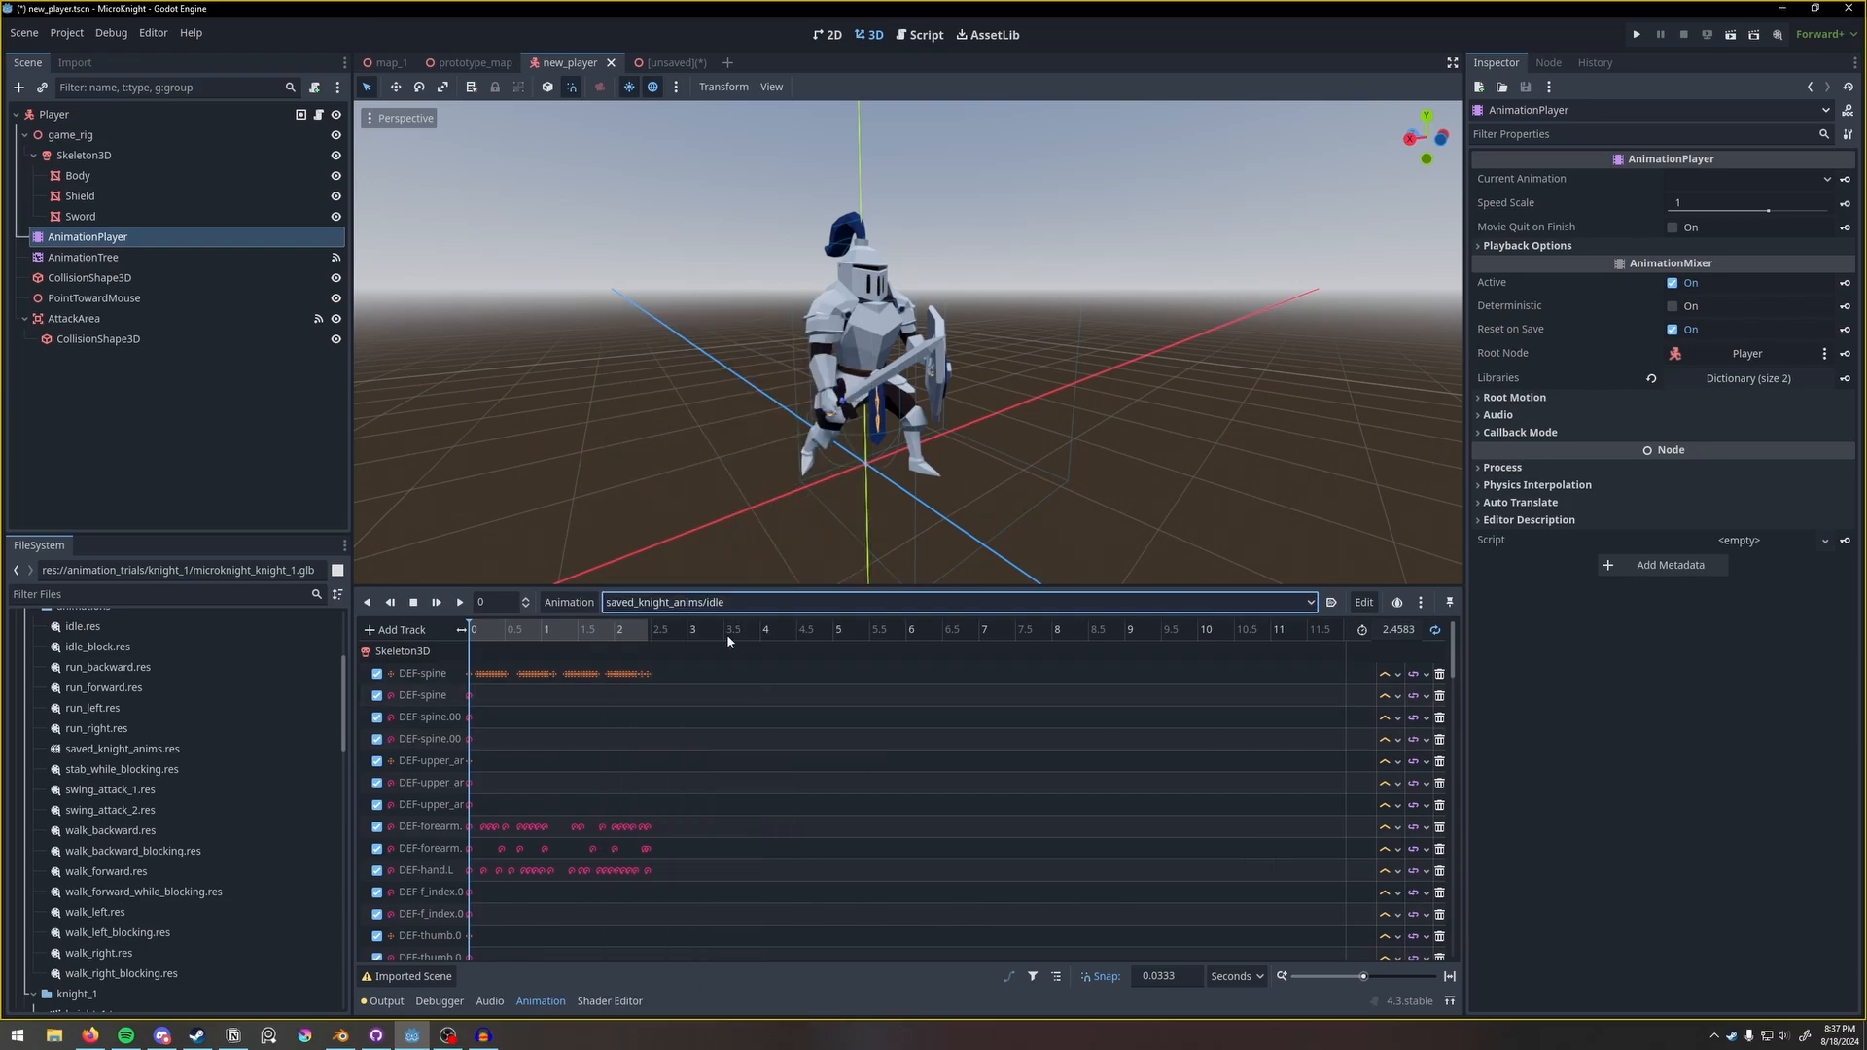
click(726, 603)
click(824, 826)
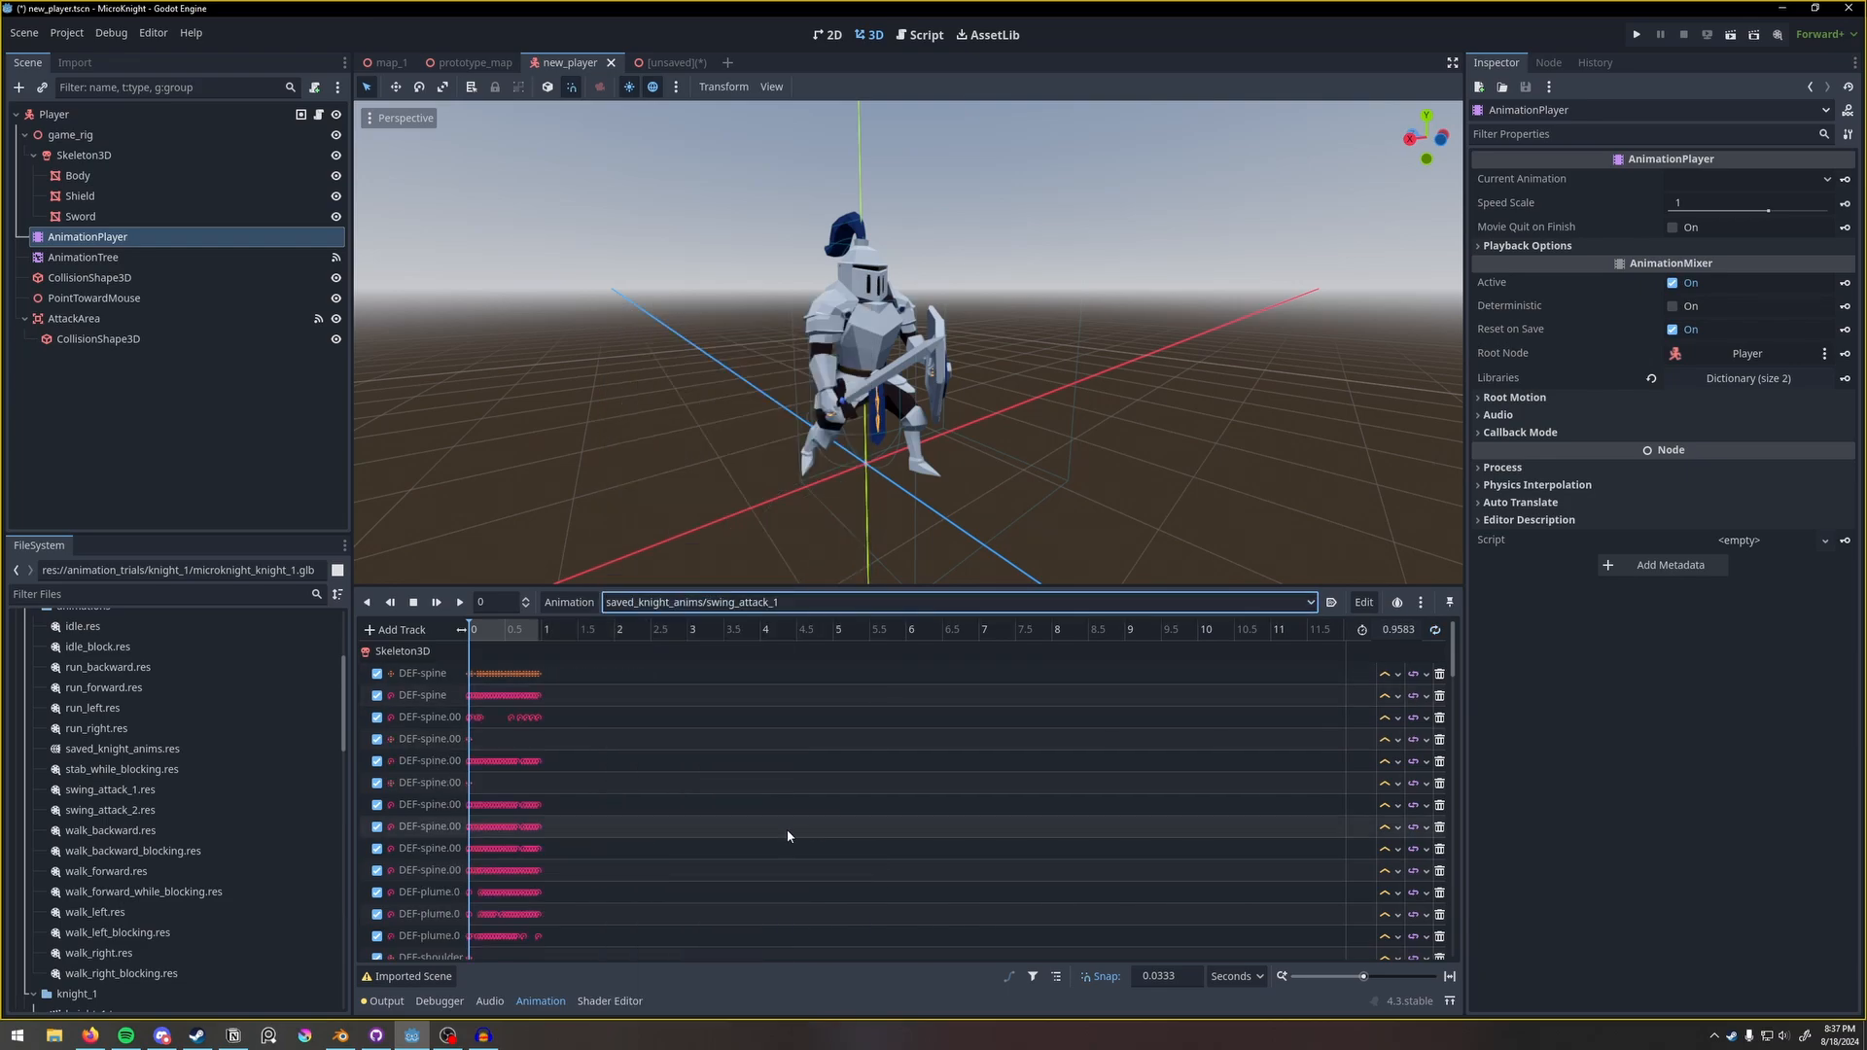
scroll(687, 785, down, 6)
scroll(653, 824, down, 10)
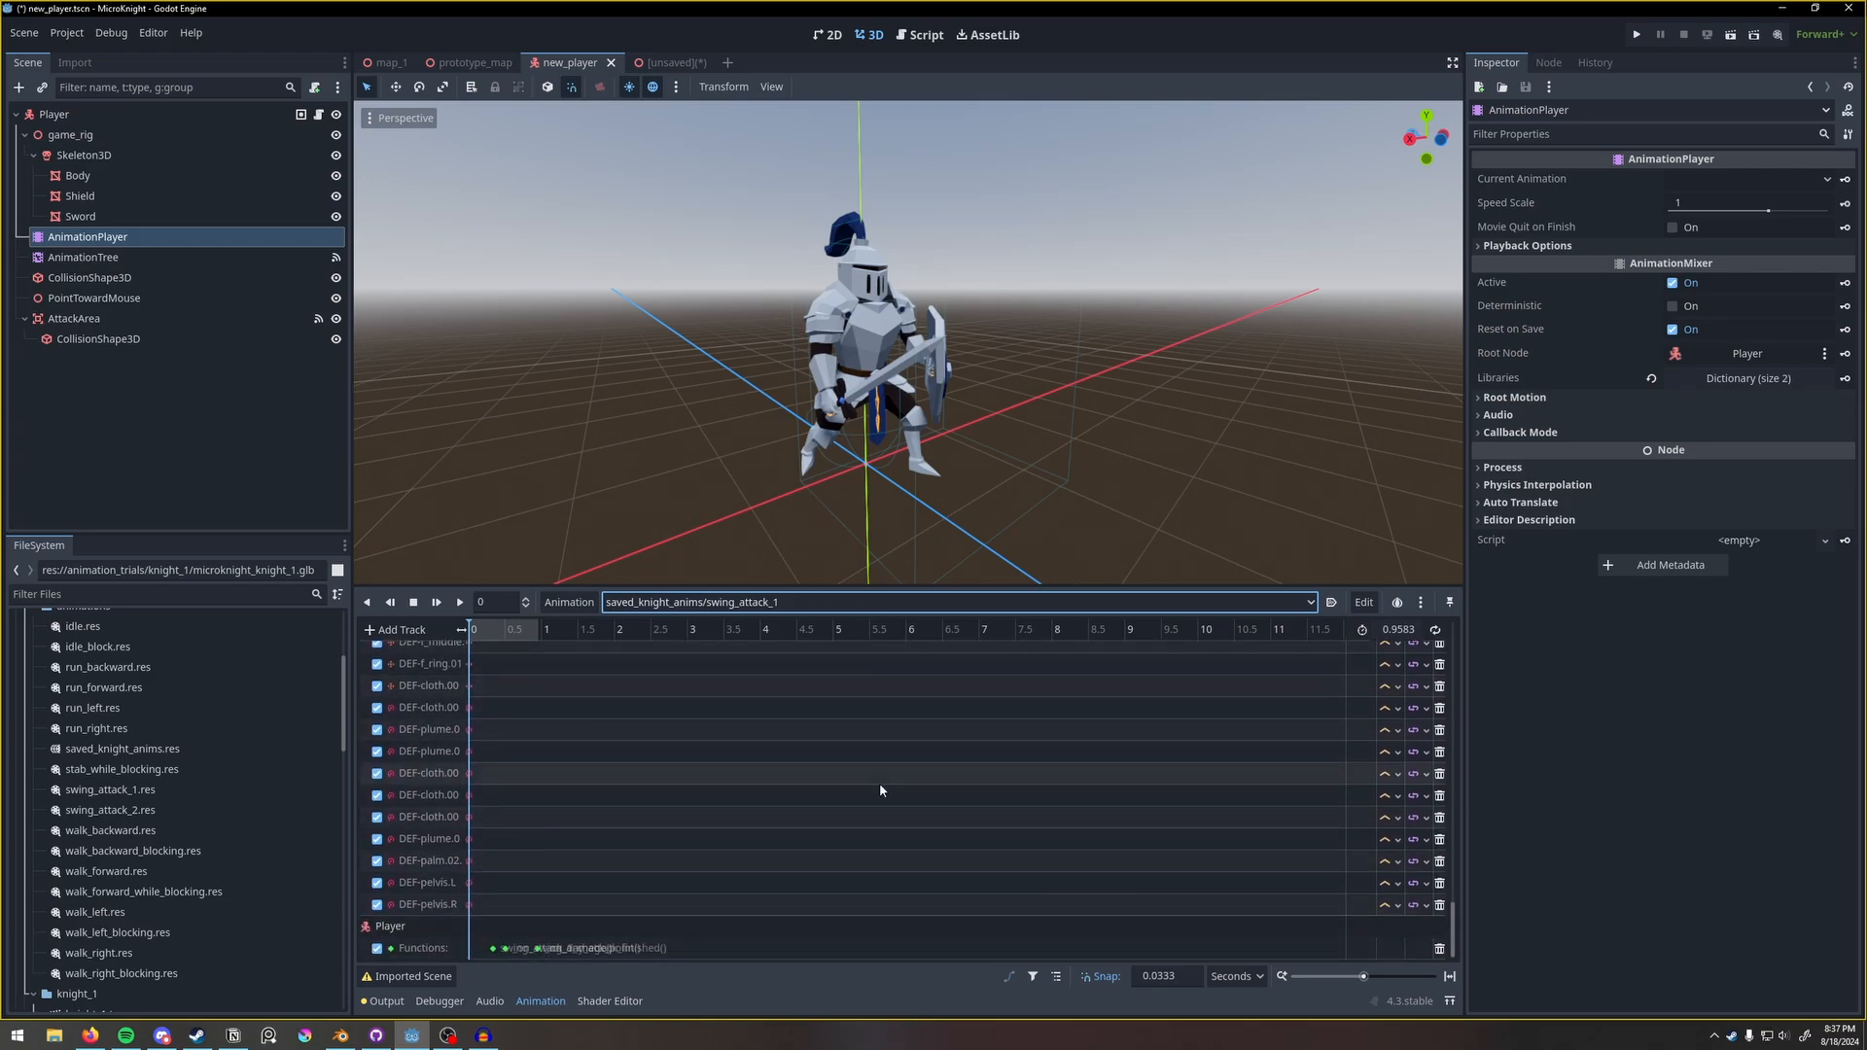
drag(1363, 977, 1385, 977)
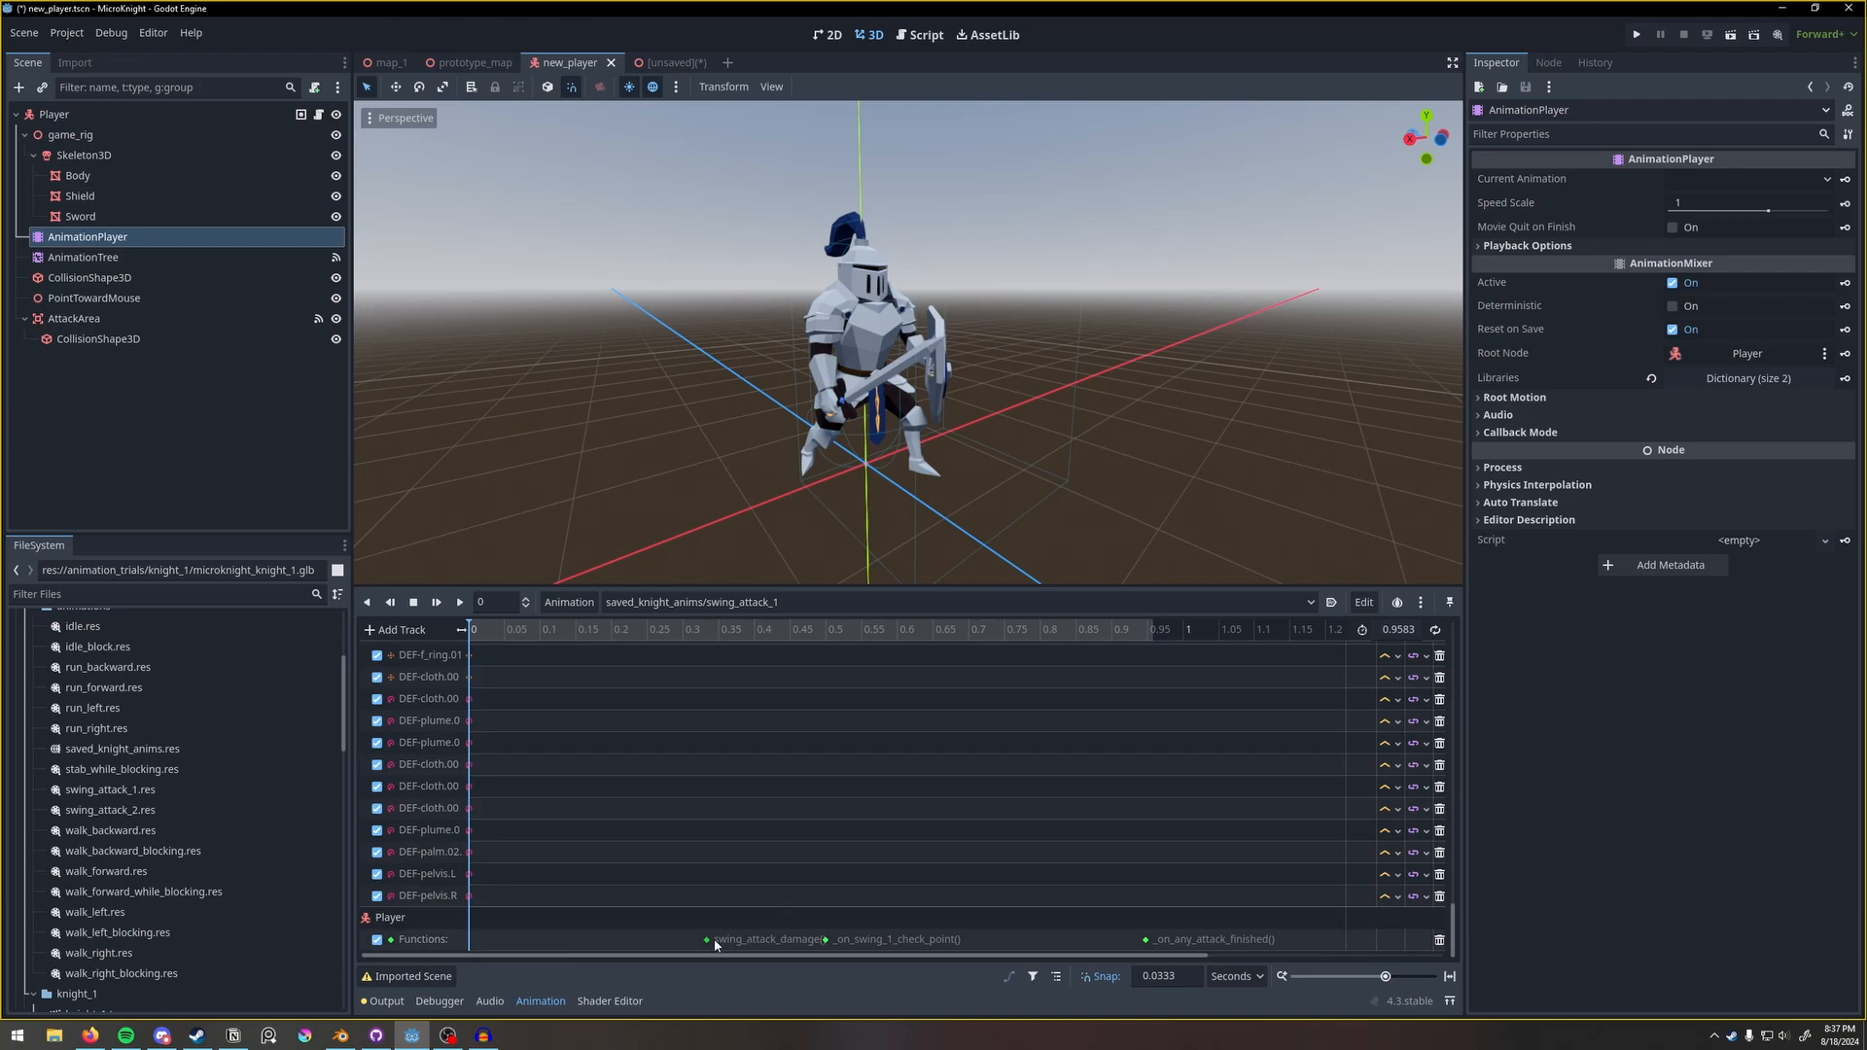
Scrub swing_attack_1 through its damage call at 0.3333 s to the end at 0.9583 s, and return to the start.
drag(510, 632, 708, 644)
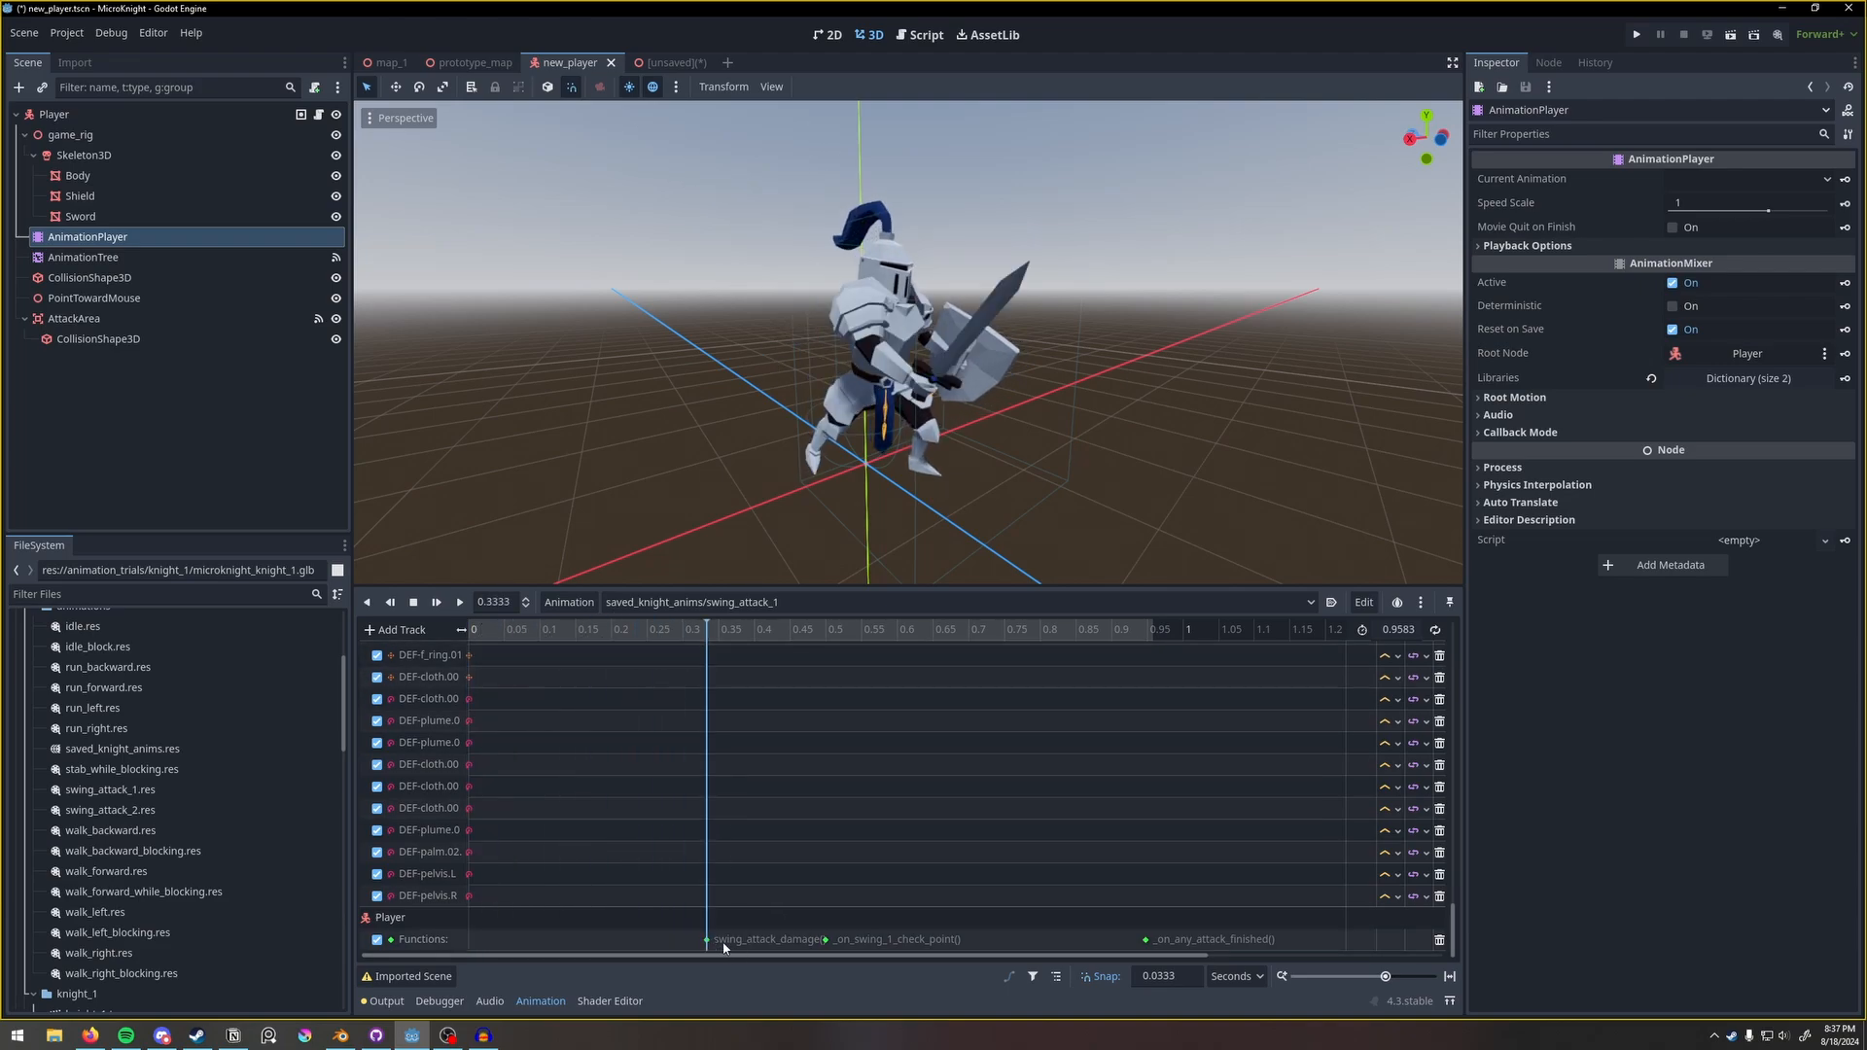
drag(1001, 638, 1135, 638)
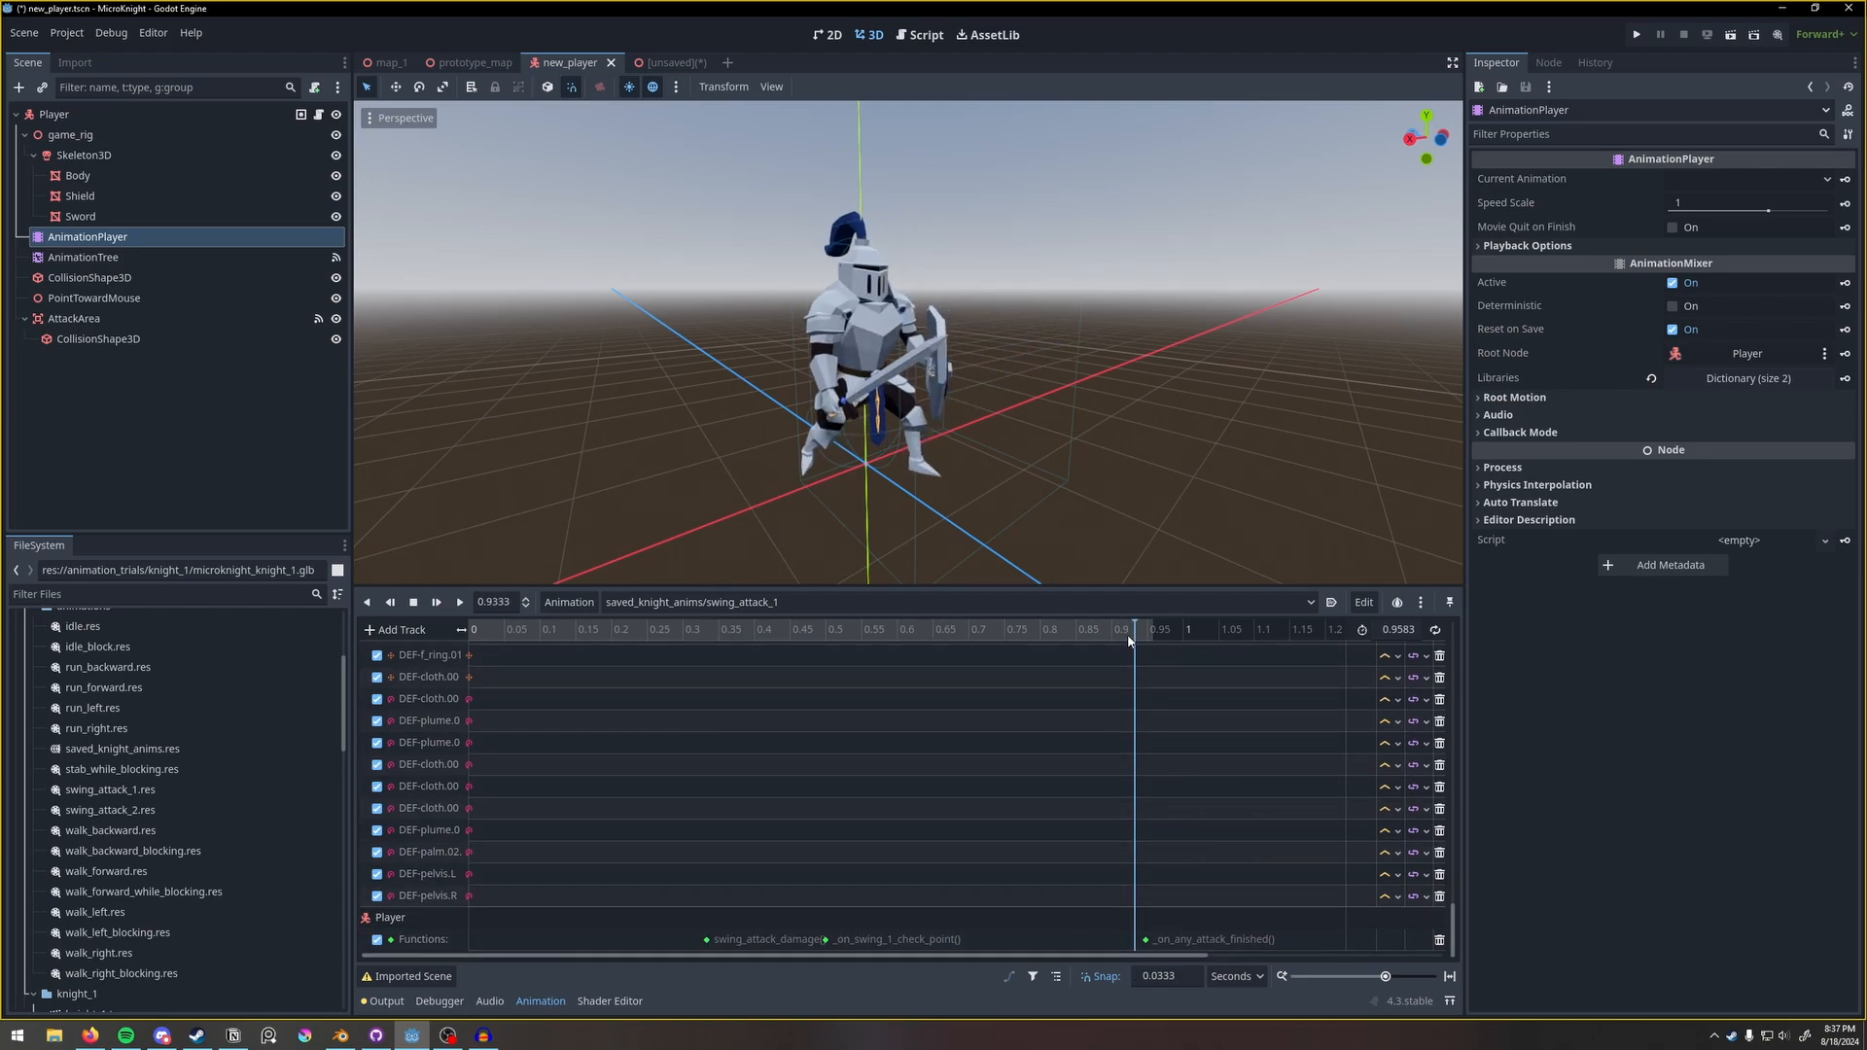
mouse_move(1134, 629)
mouse_down()
mouse_move(956, 625)
mouse_move(1174, 630)
mouse_move(1151, 631)
mouse_up()
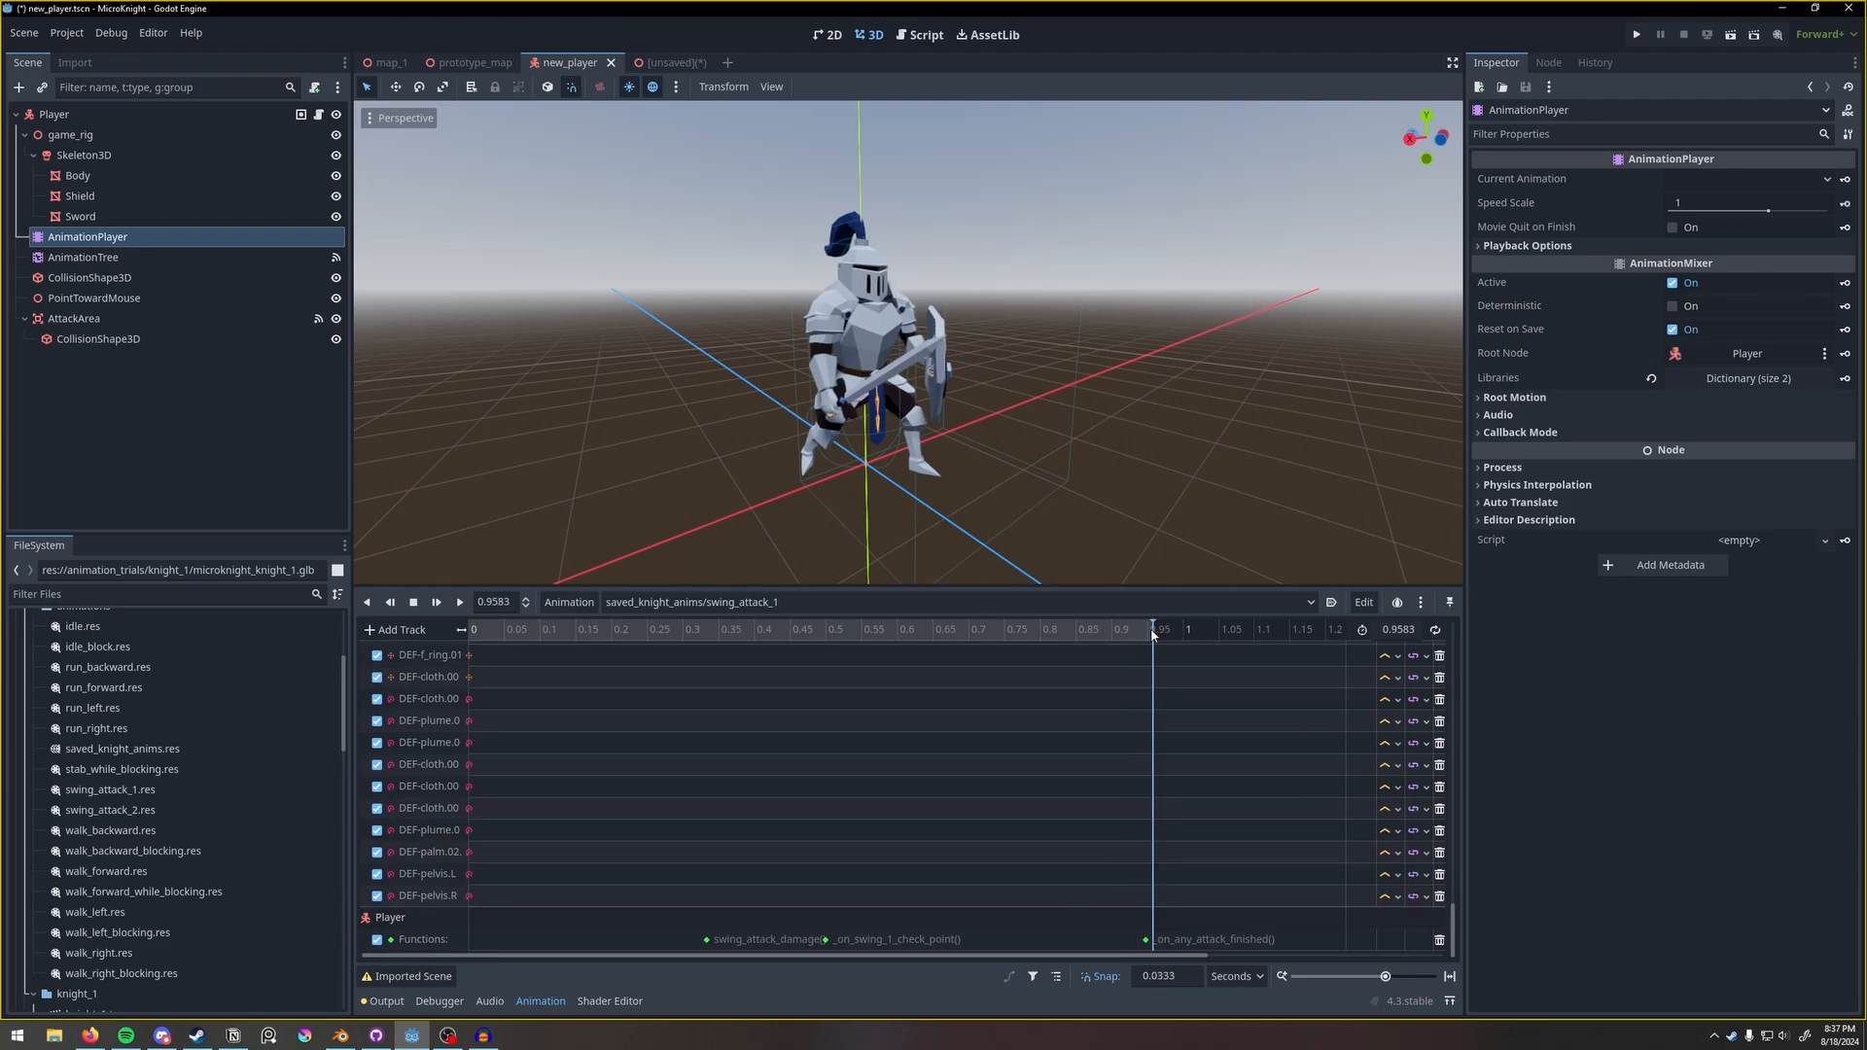
drag(1151, 633, 477, 652)
Review the AnimationPlayer's available animations and open the AnimationTree node's blend tree.
click(675, 602)
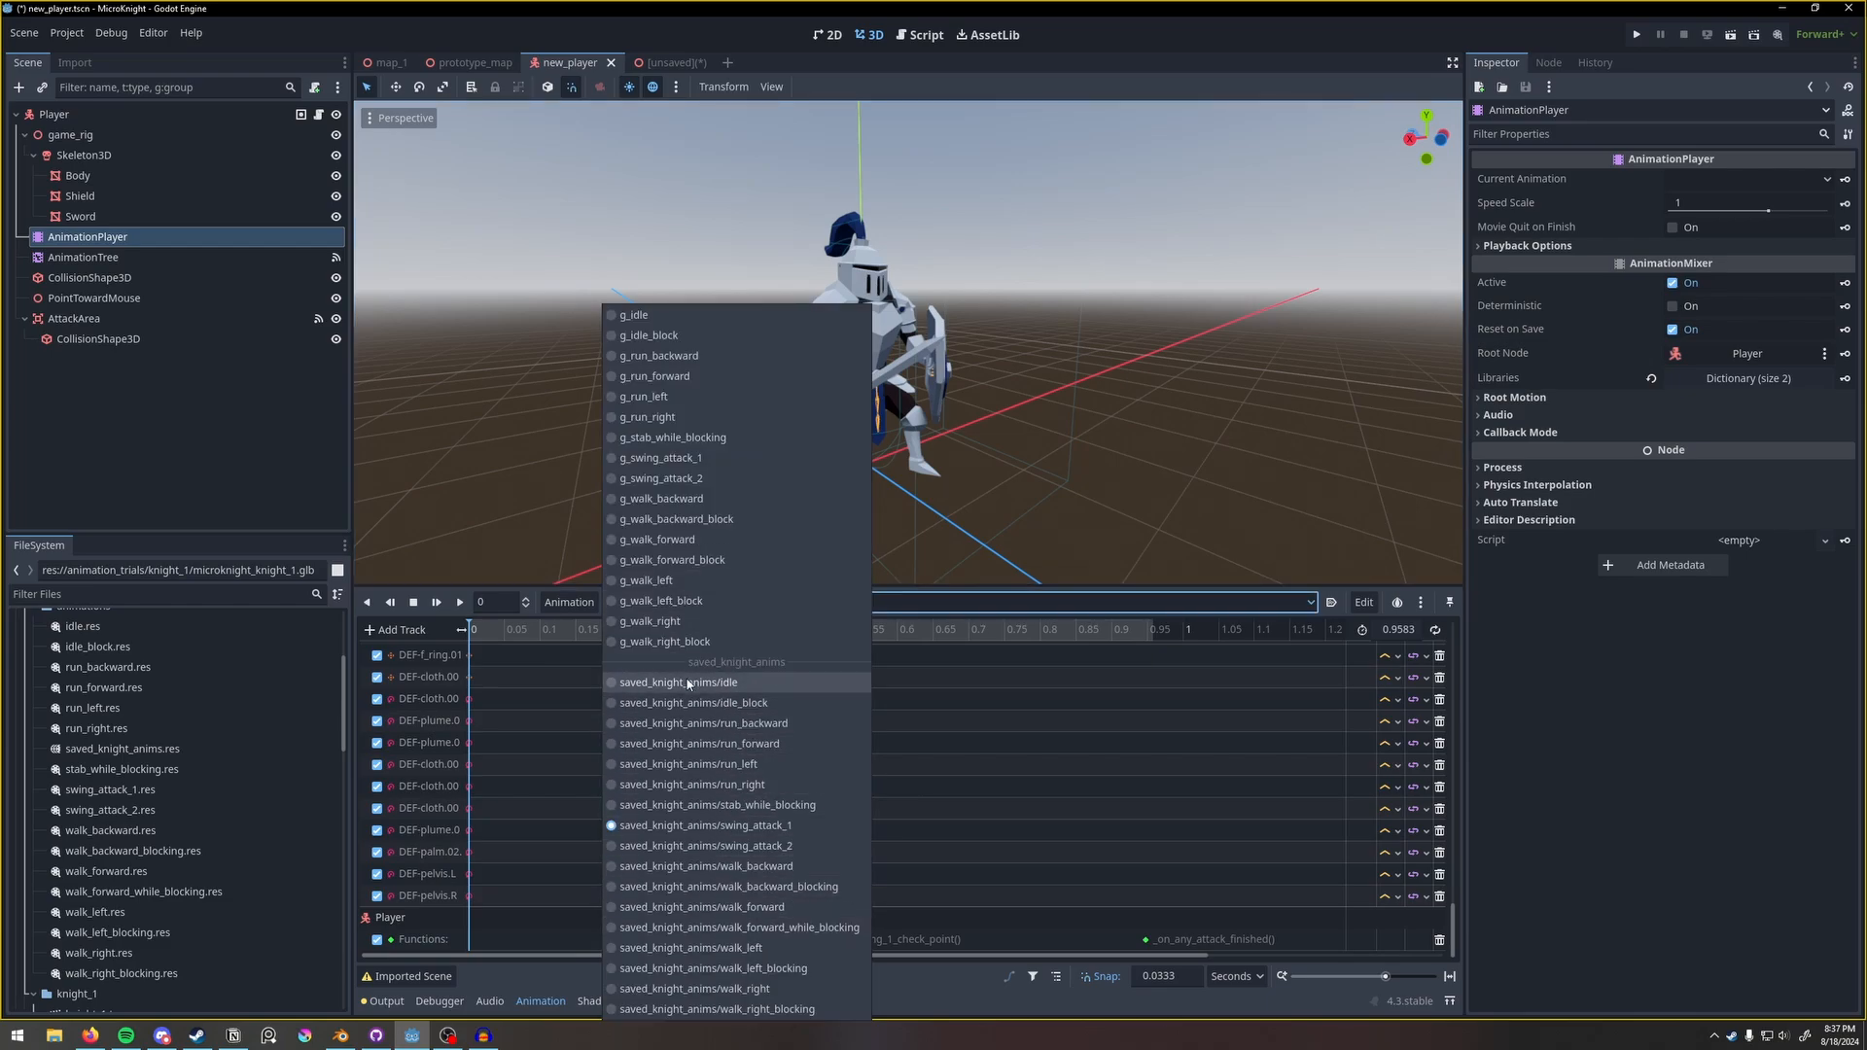
click(231, 443)
click(127, 257)
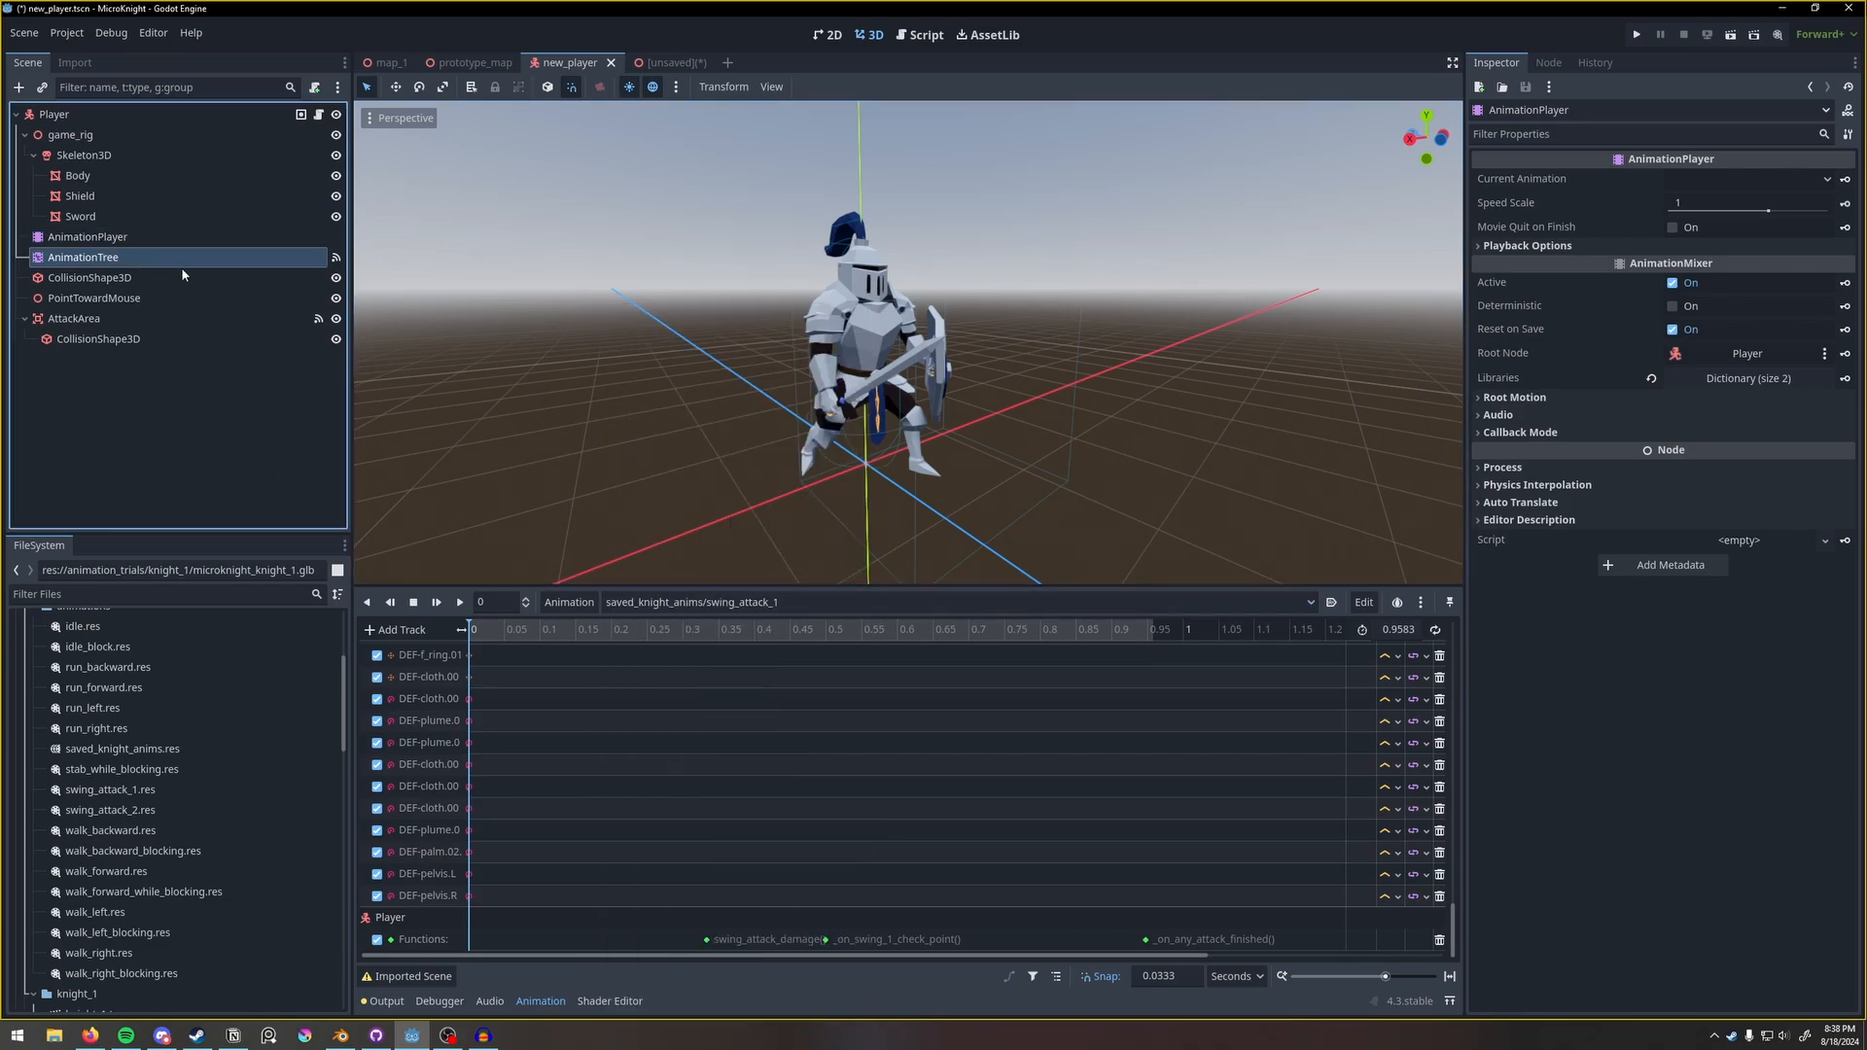
Examine the run and walk blend nodes in the AnimationTree graph, and move the run_blend_space node slightly up and to the right.
scroll(849, 792, up, 4)
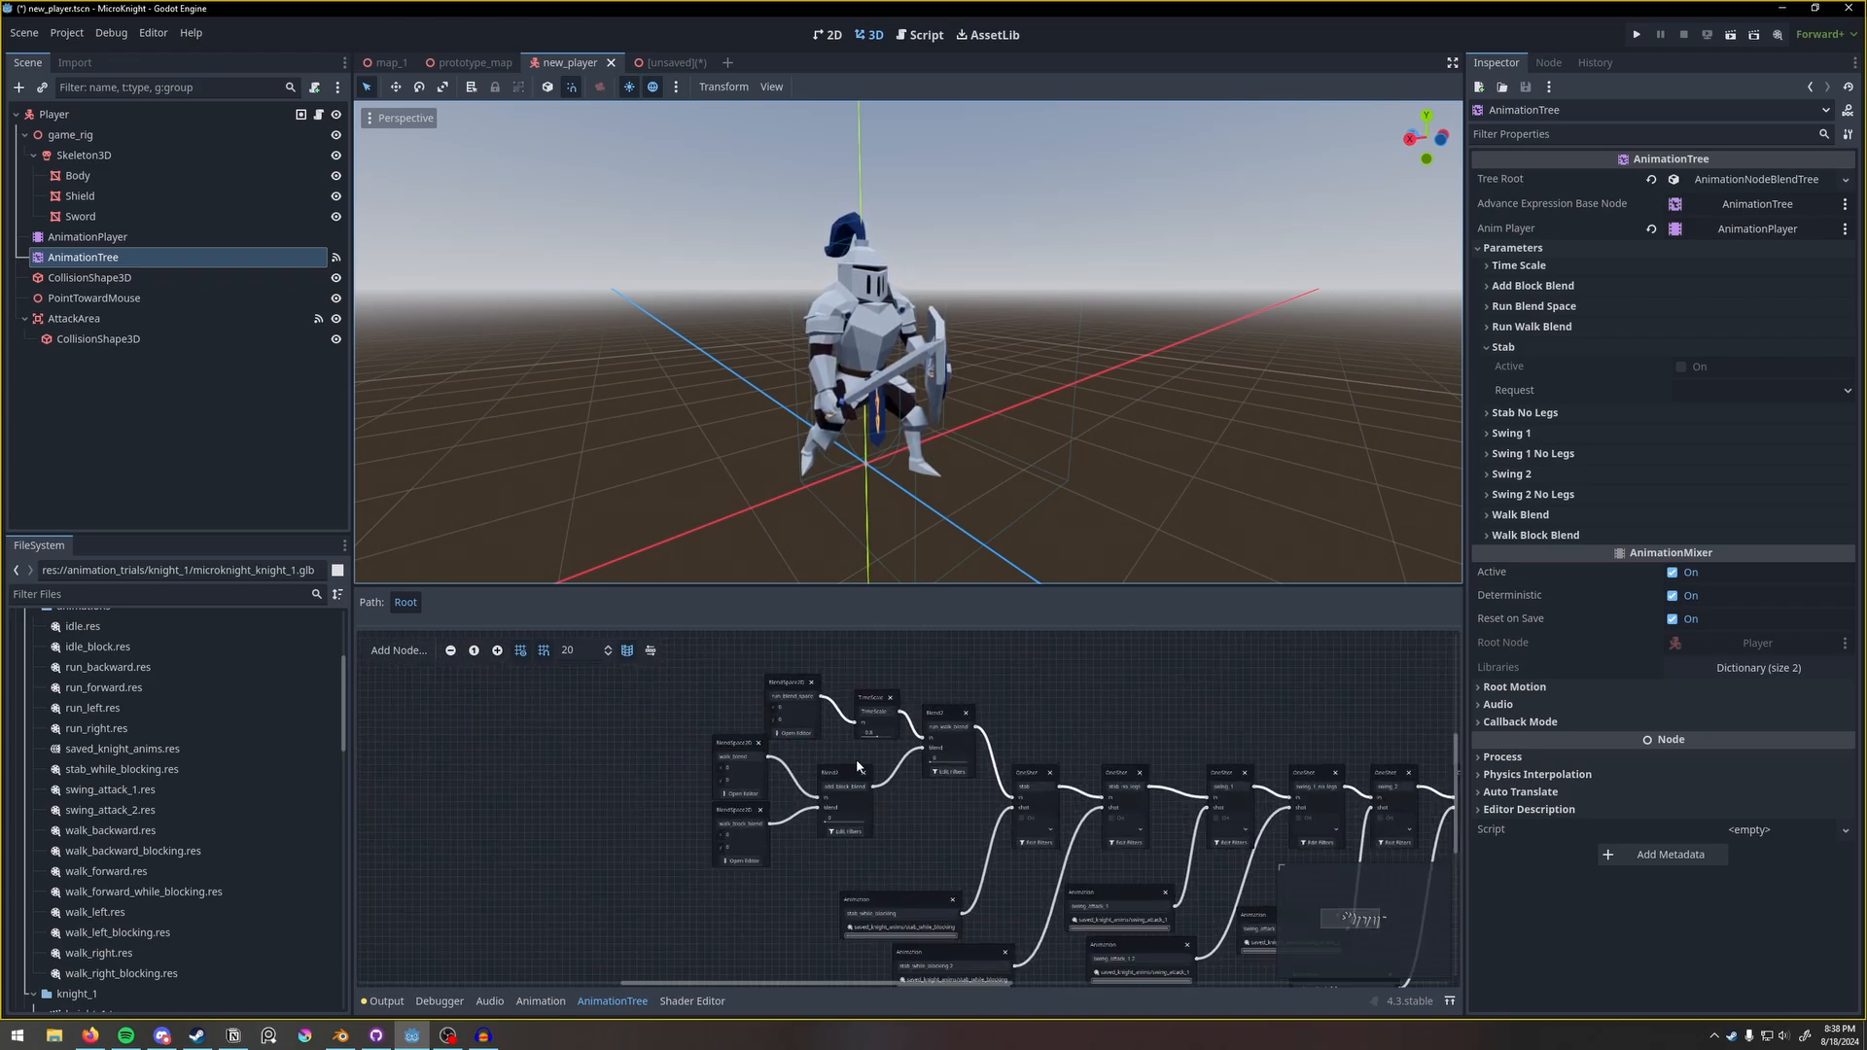
scroll(840, 739, up, 4)
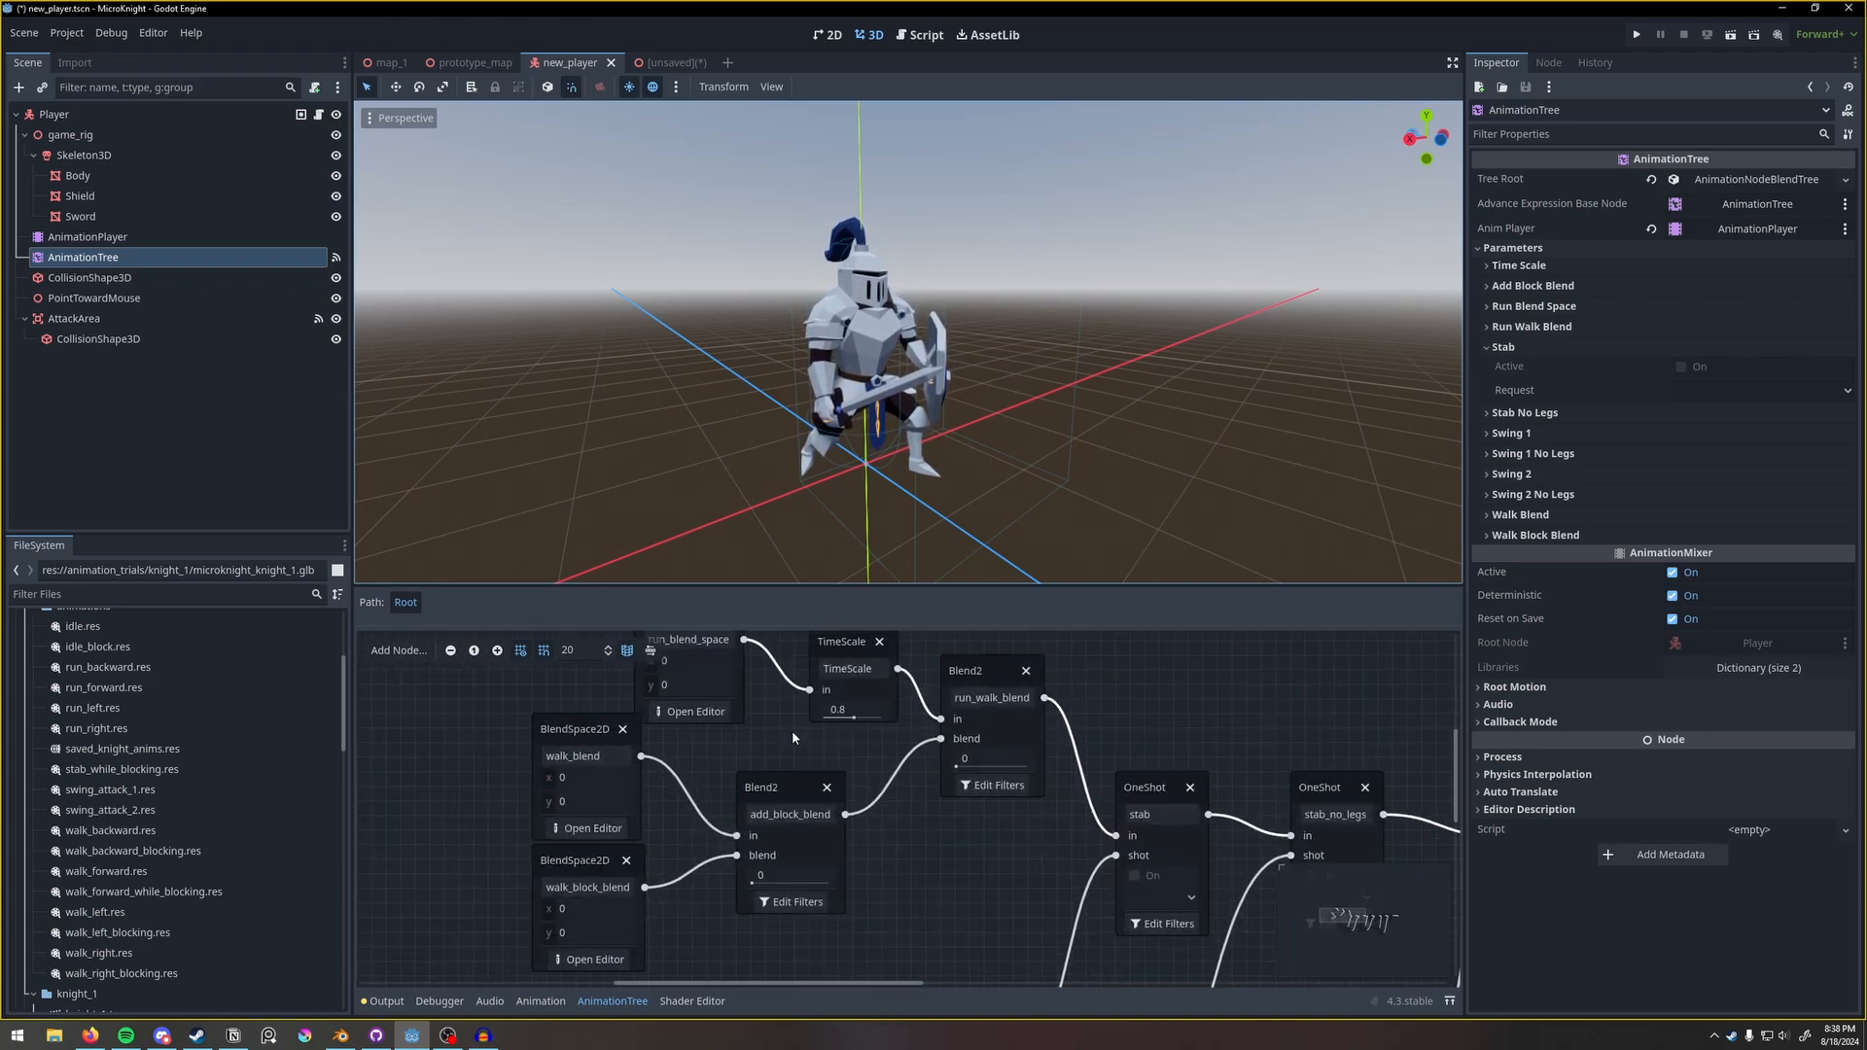
mouse_move(890, 471)
middle_down()
mouse_move(644, 459)
mouse_move(898, 484)
middle_up()
middle_drag(771, 725, 777, 835)
scroll(777, 835, up, 1)
drag(681, 712, 711, 680)
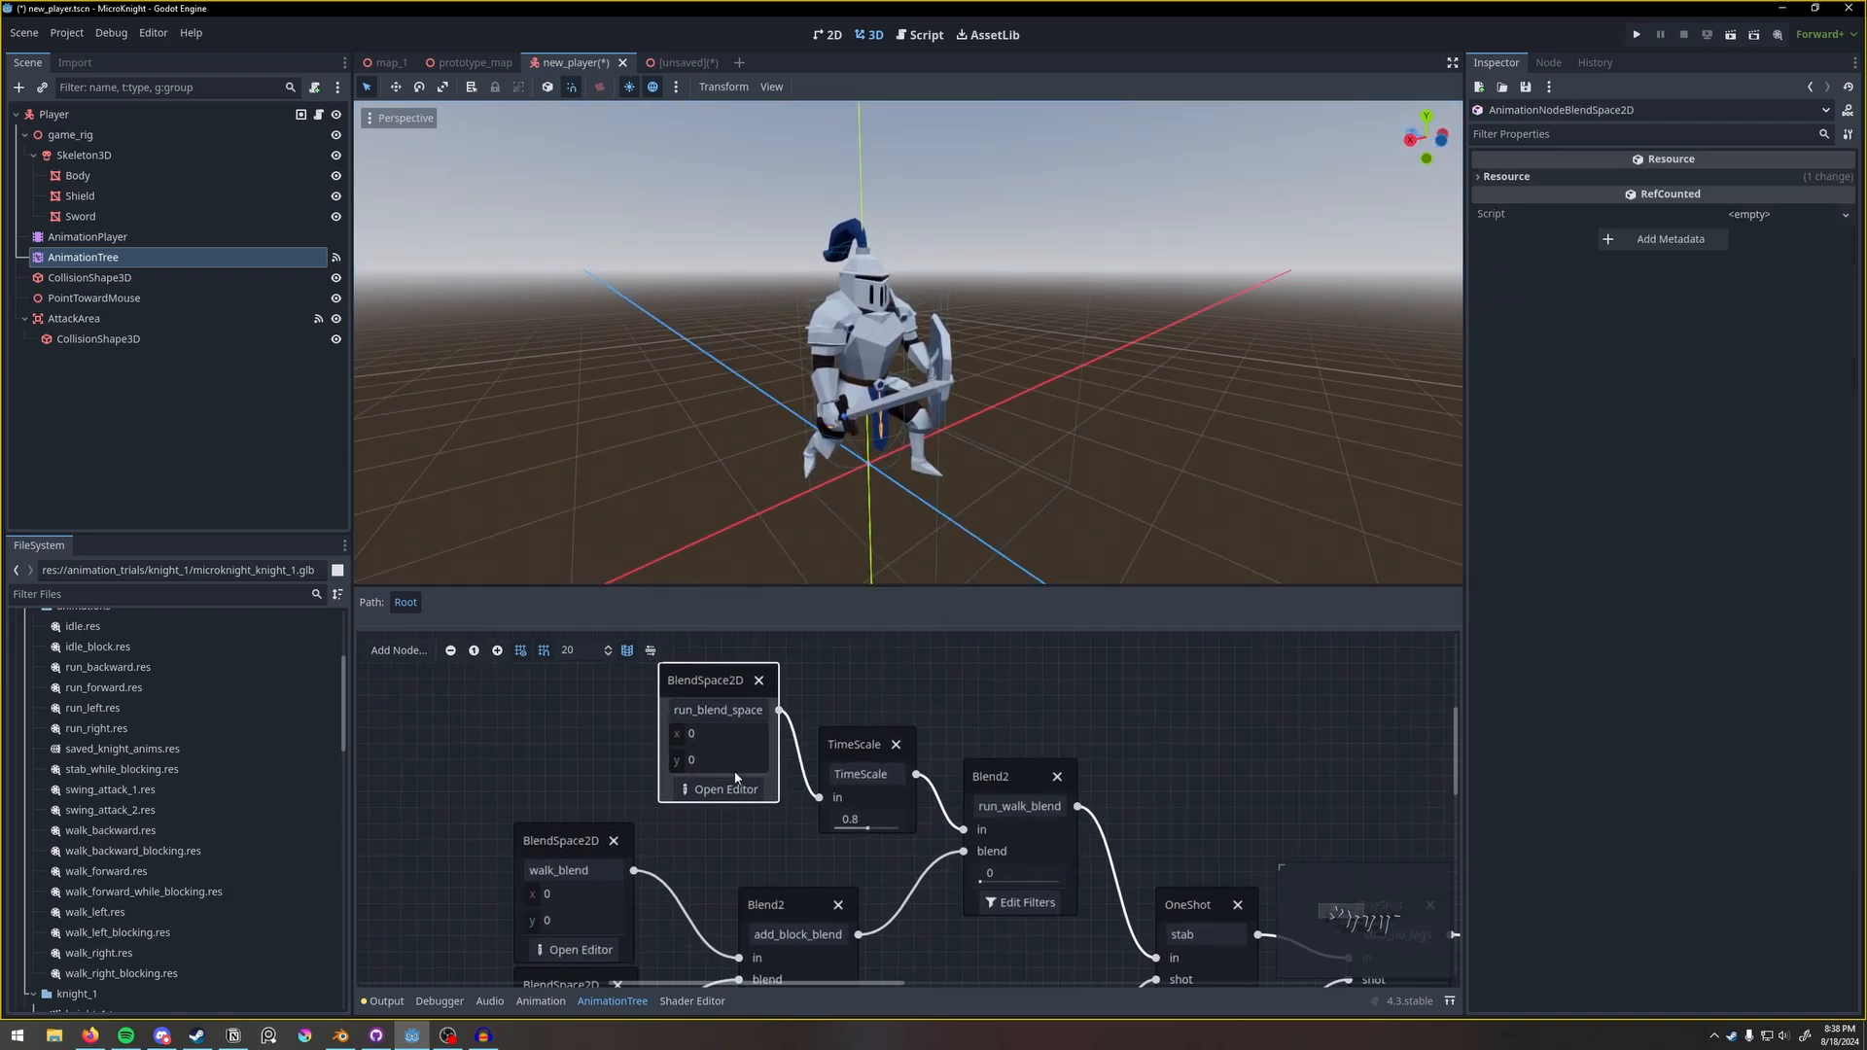
scroll(750, 792, down, 2)
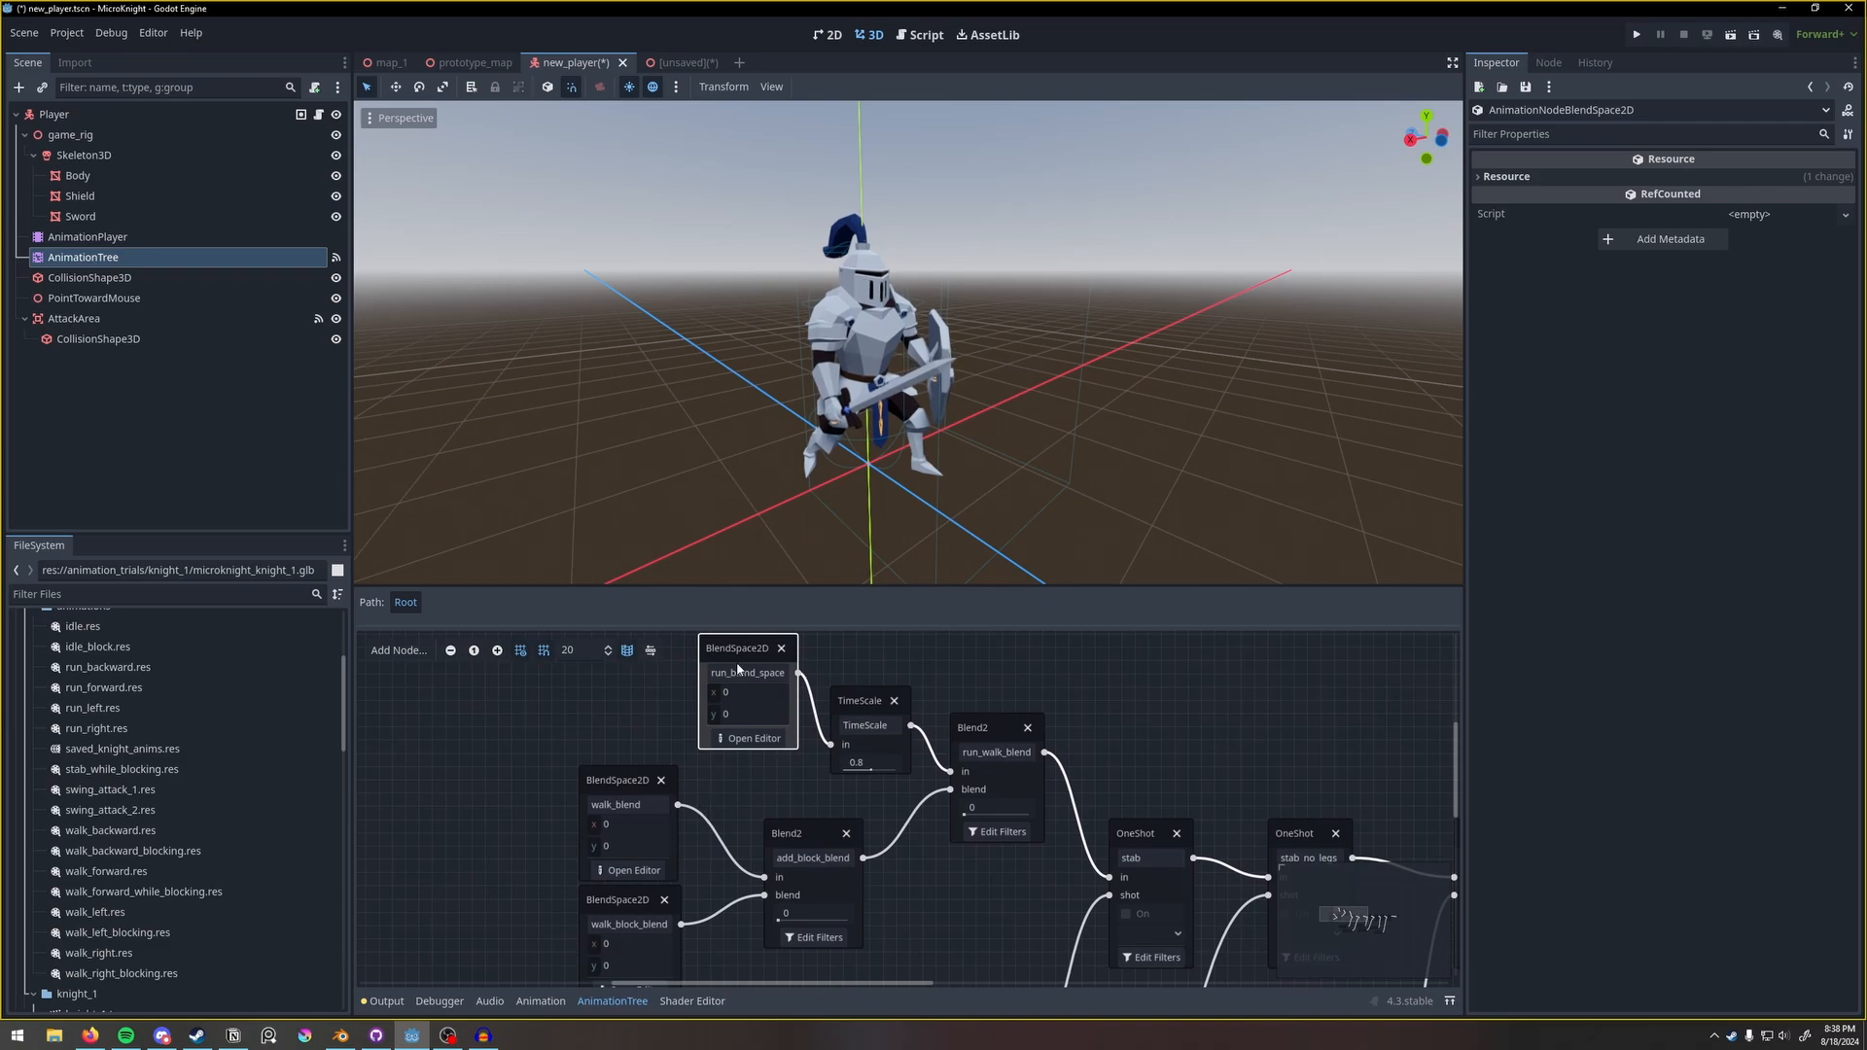
middle_drag(675, 885, 633, 830)
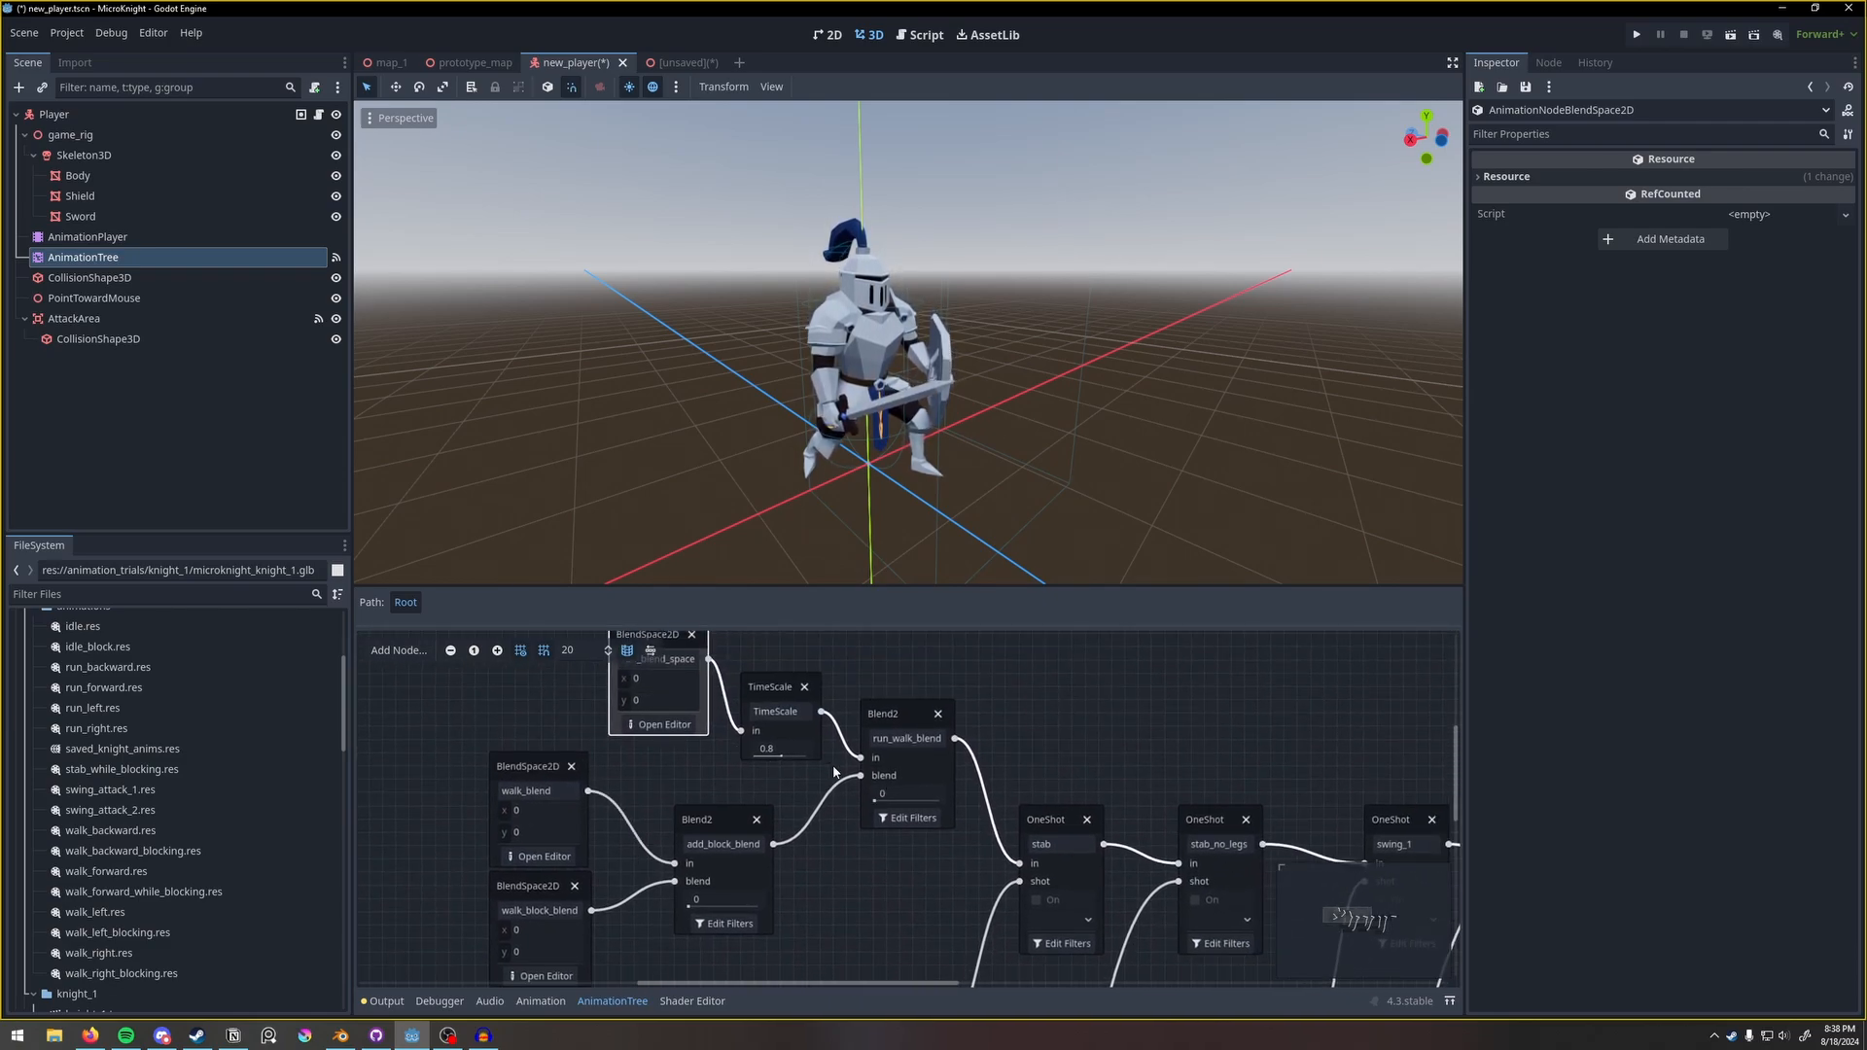
Inspect the TimeScale node and set the run_walk_blend amount to 1.
click(778, 685)
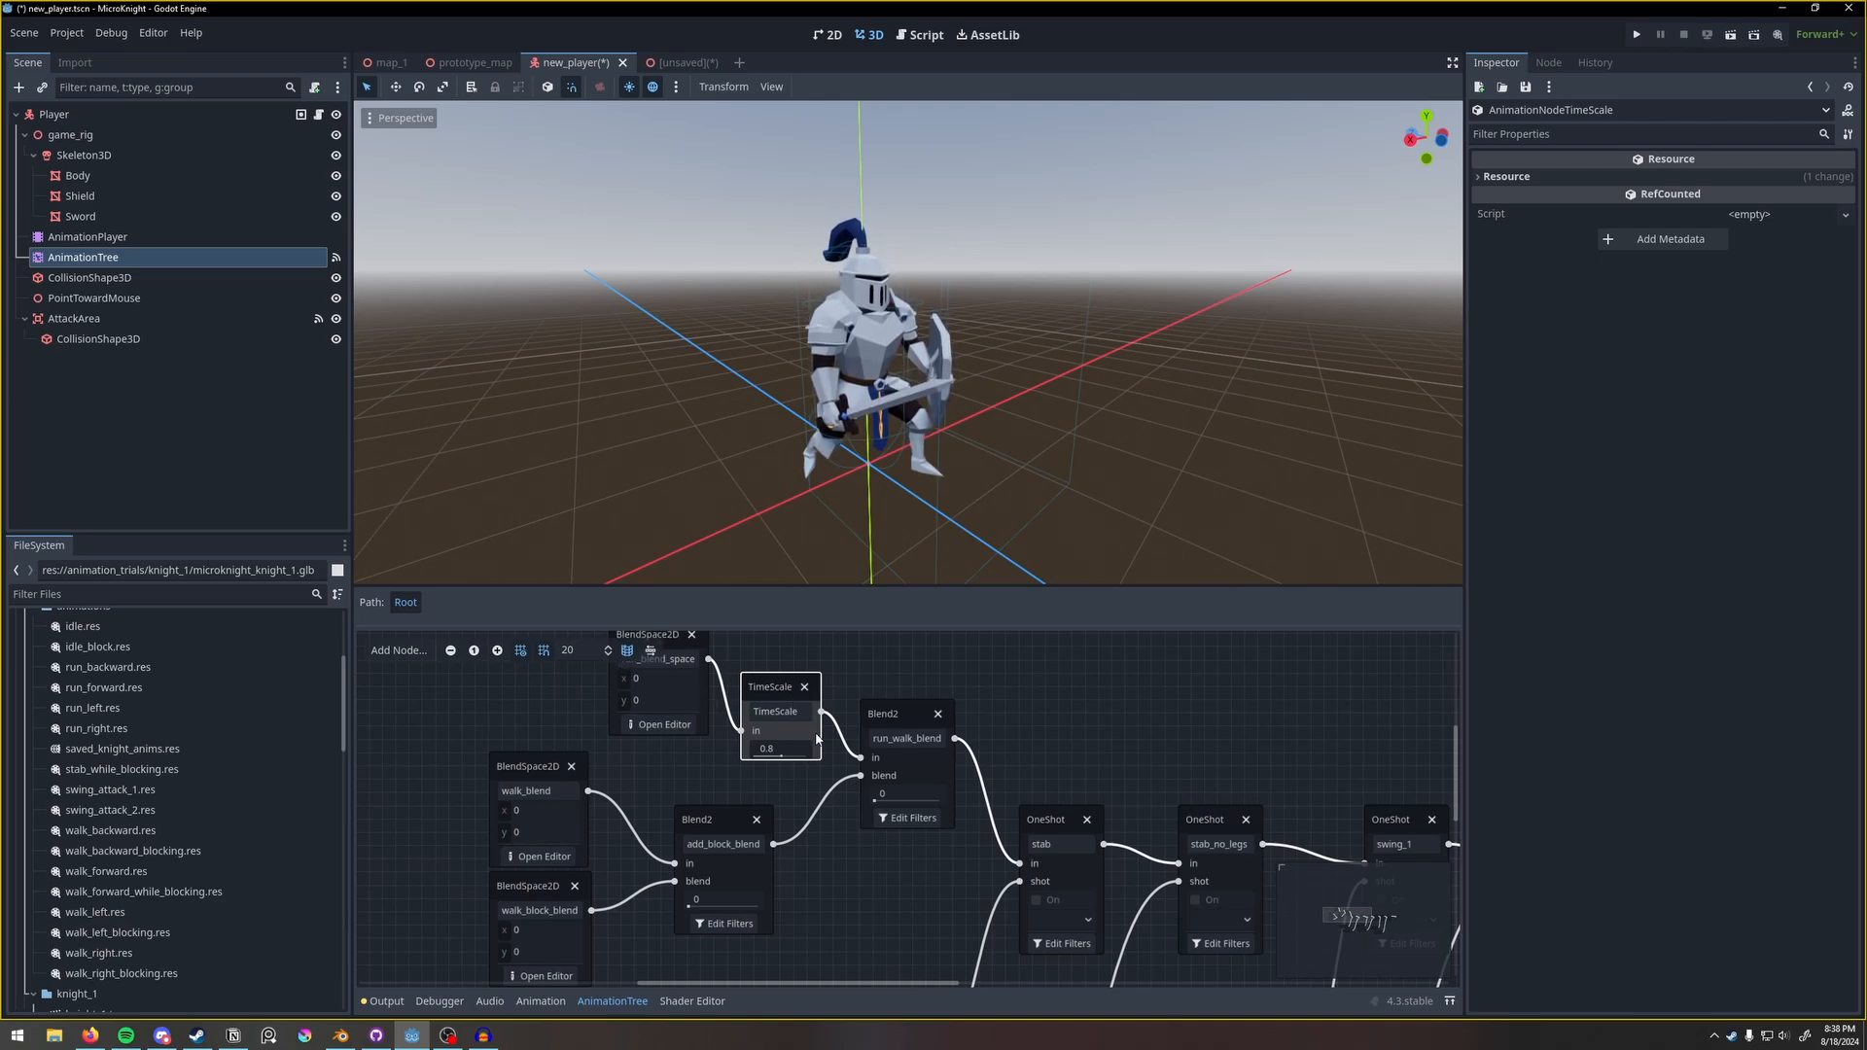
click(893, 725)
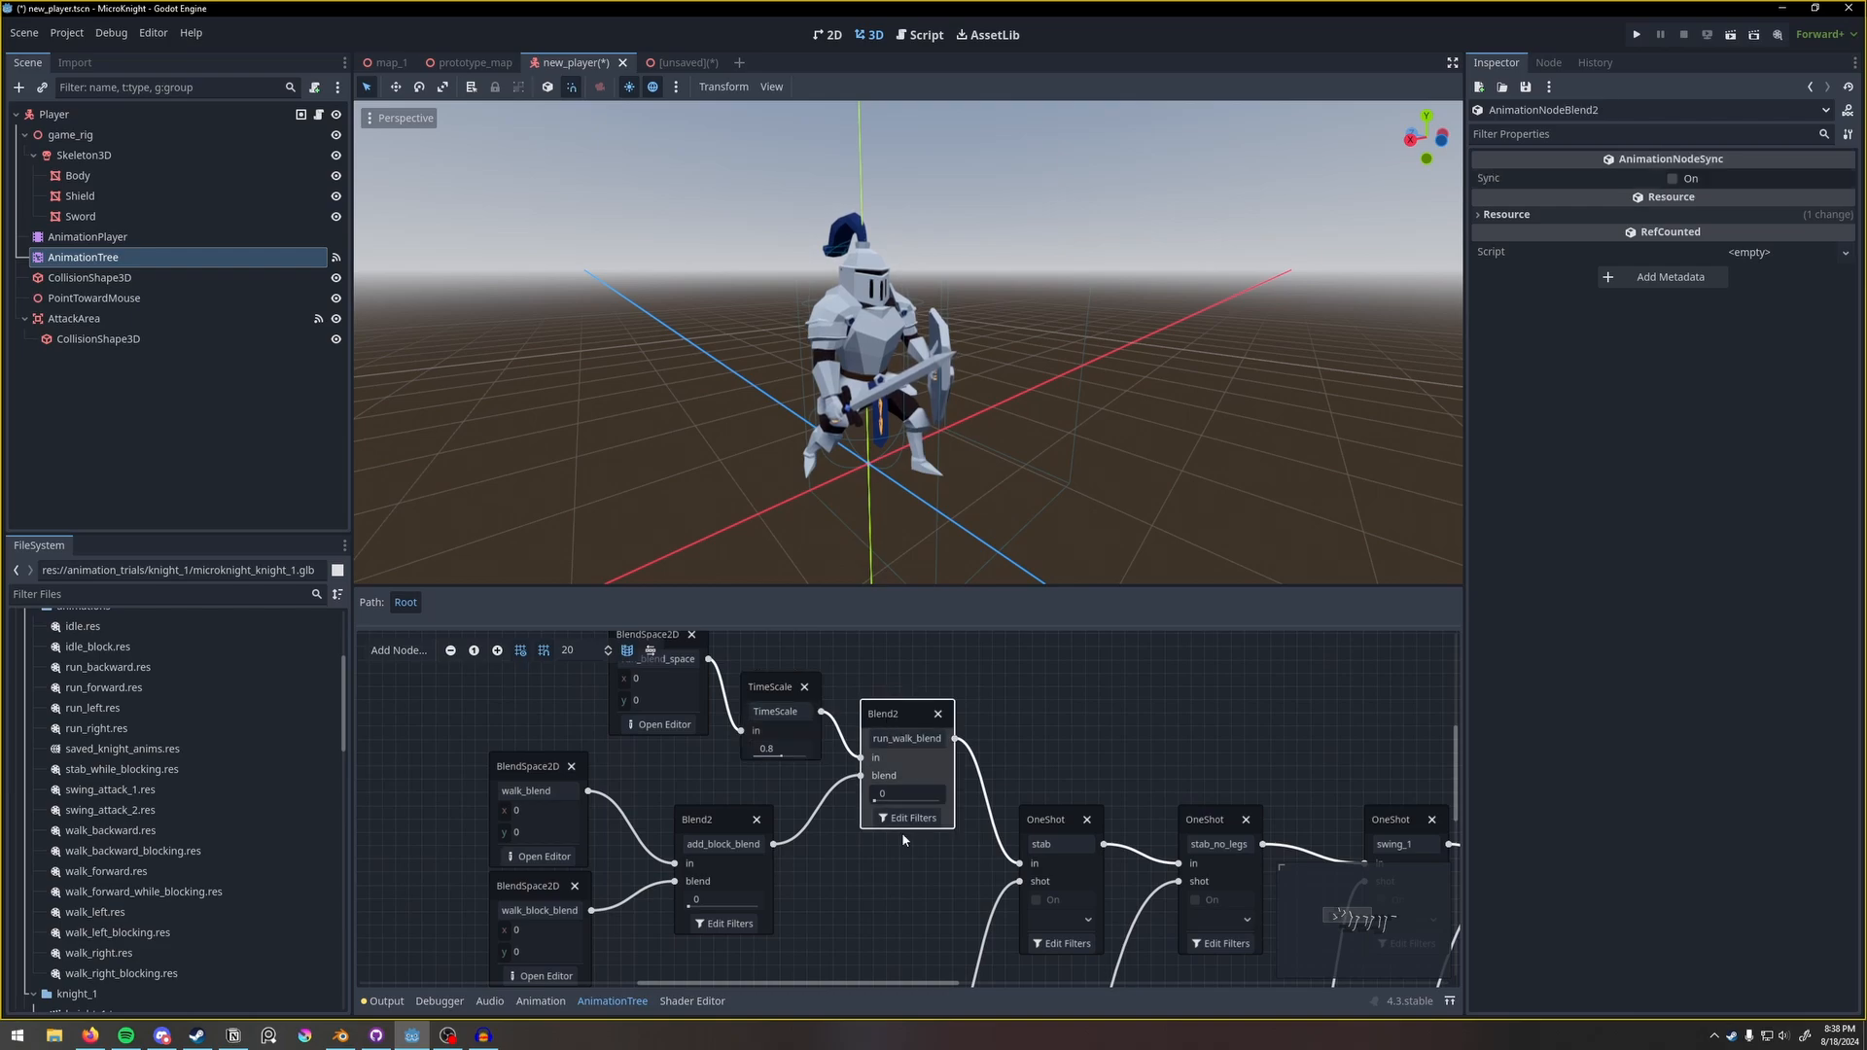
drag(876, 801, 948, 805)
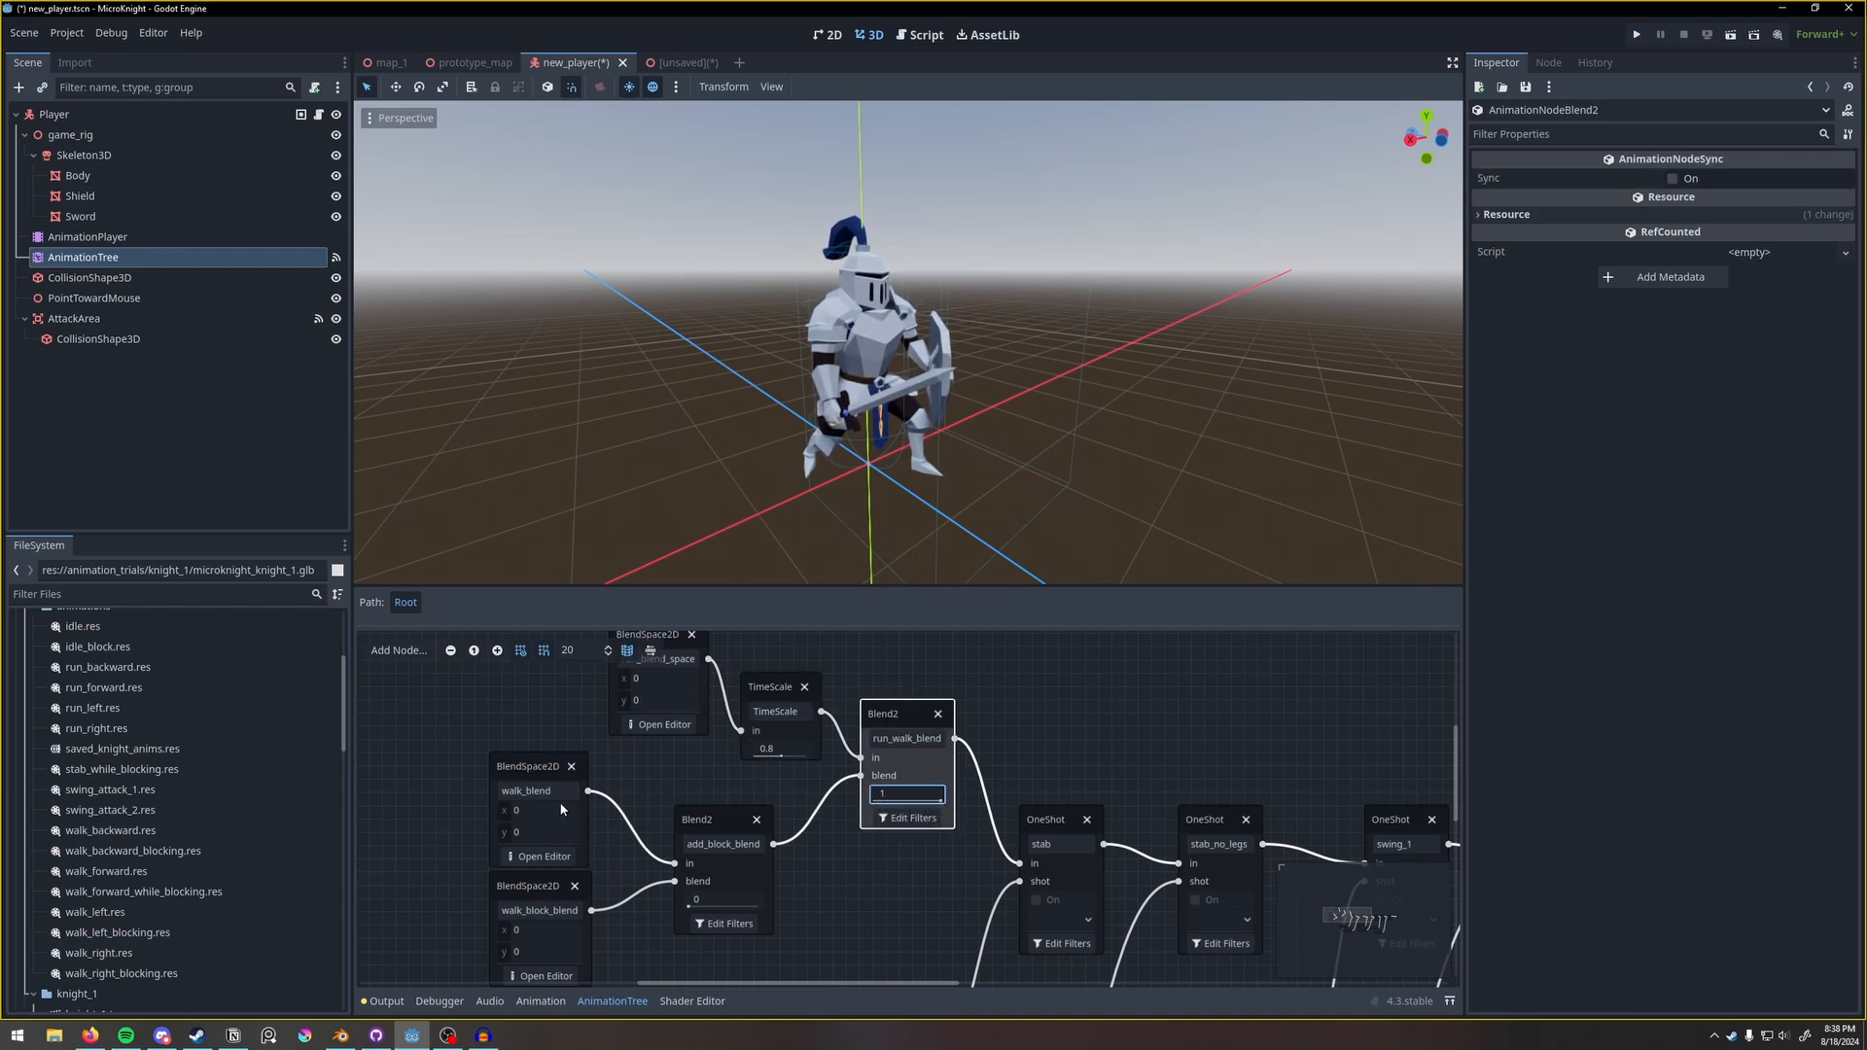
Set walk_blend to x 0 and y 1, and view its 2D blend space before returning to the root graph.
drag(513, 812, 549, 812)
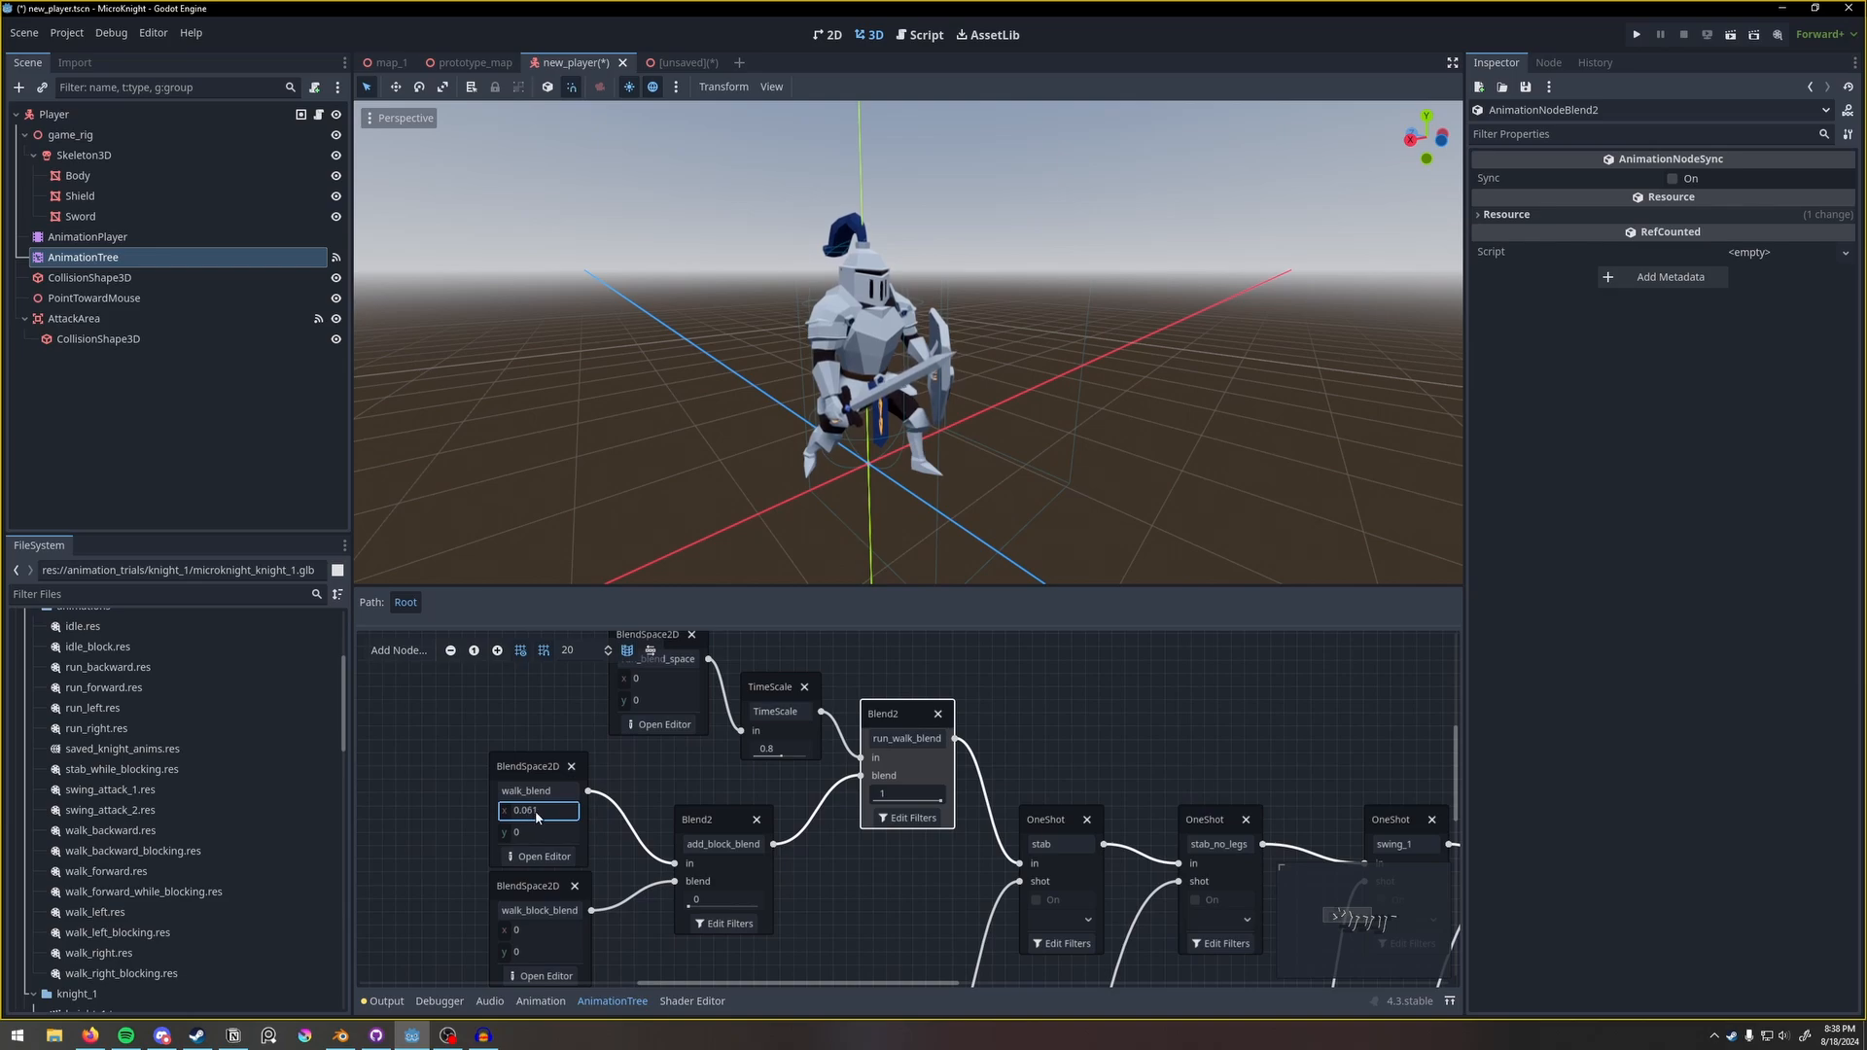
click(537, 812)
text(0)
click(540, 831)
text(1)
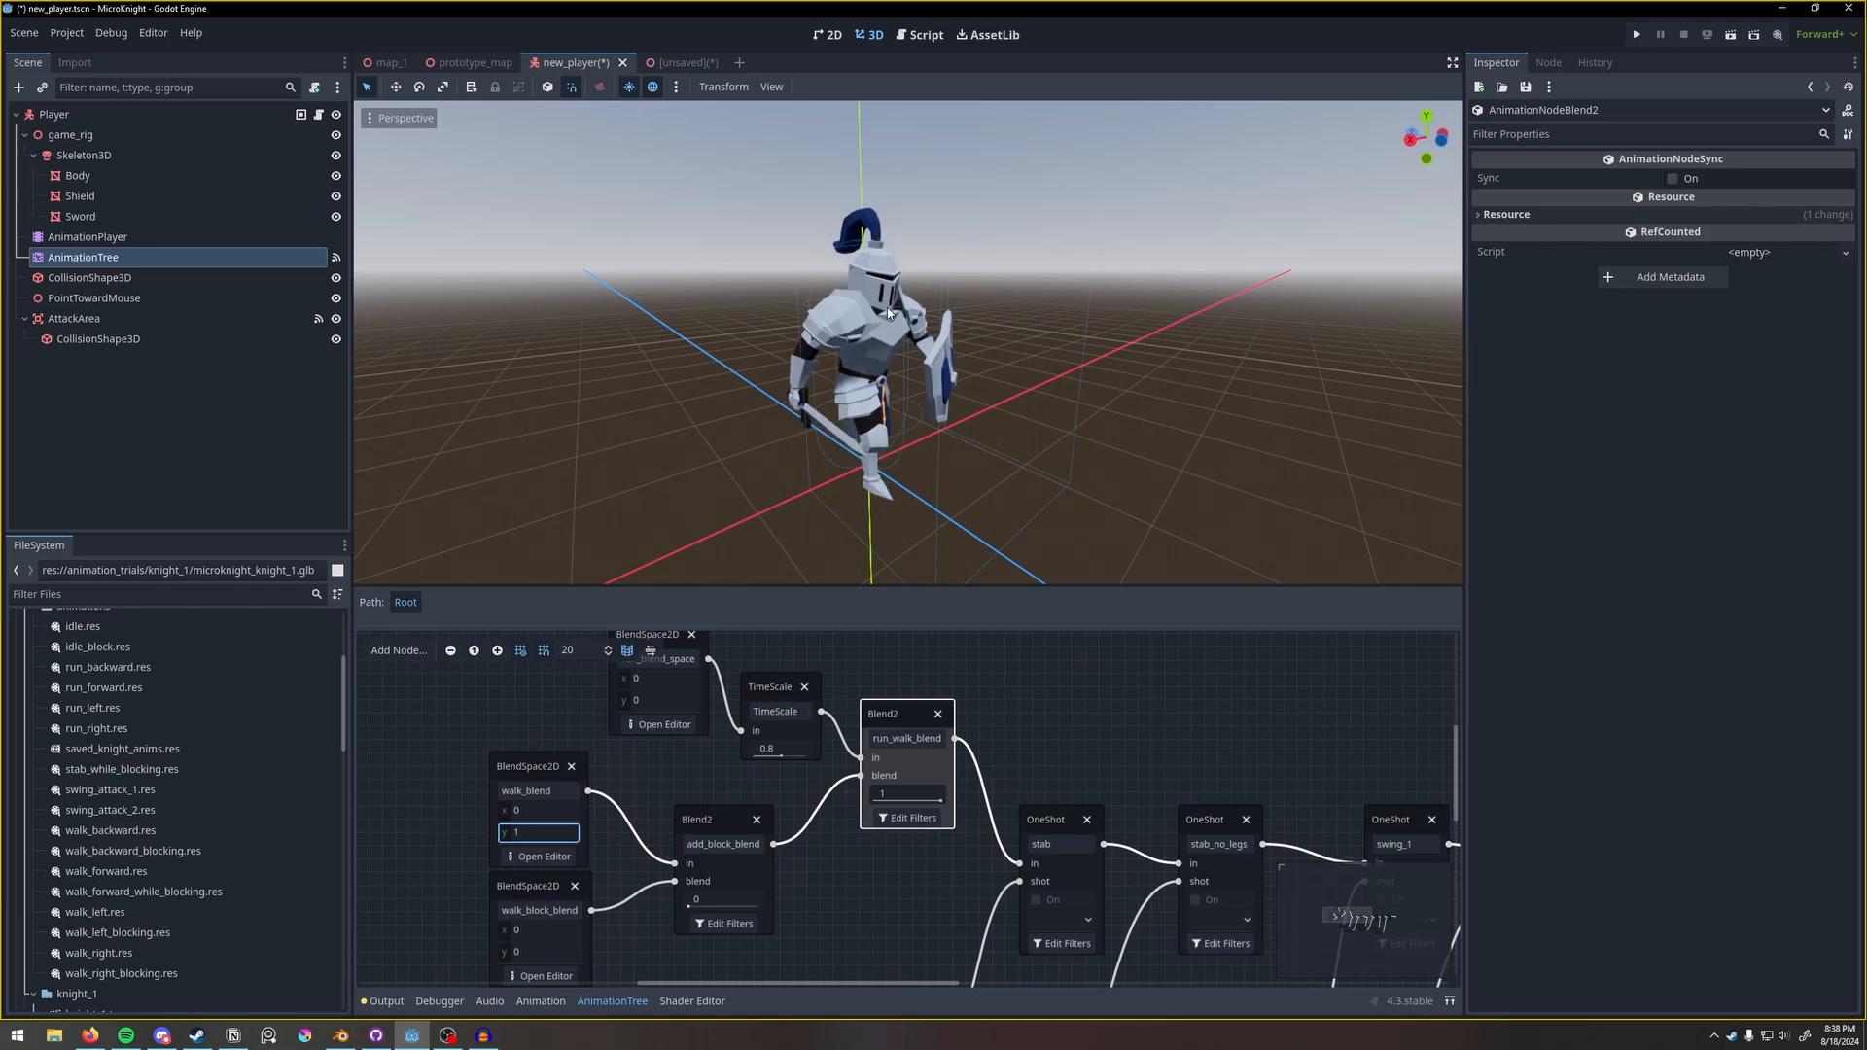
click(544, 858)
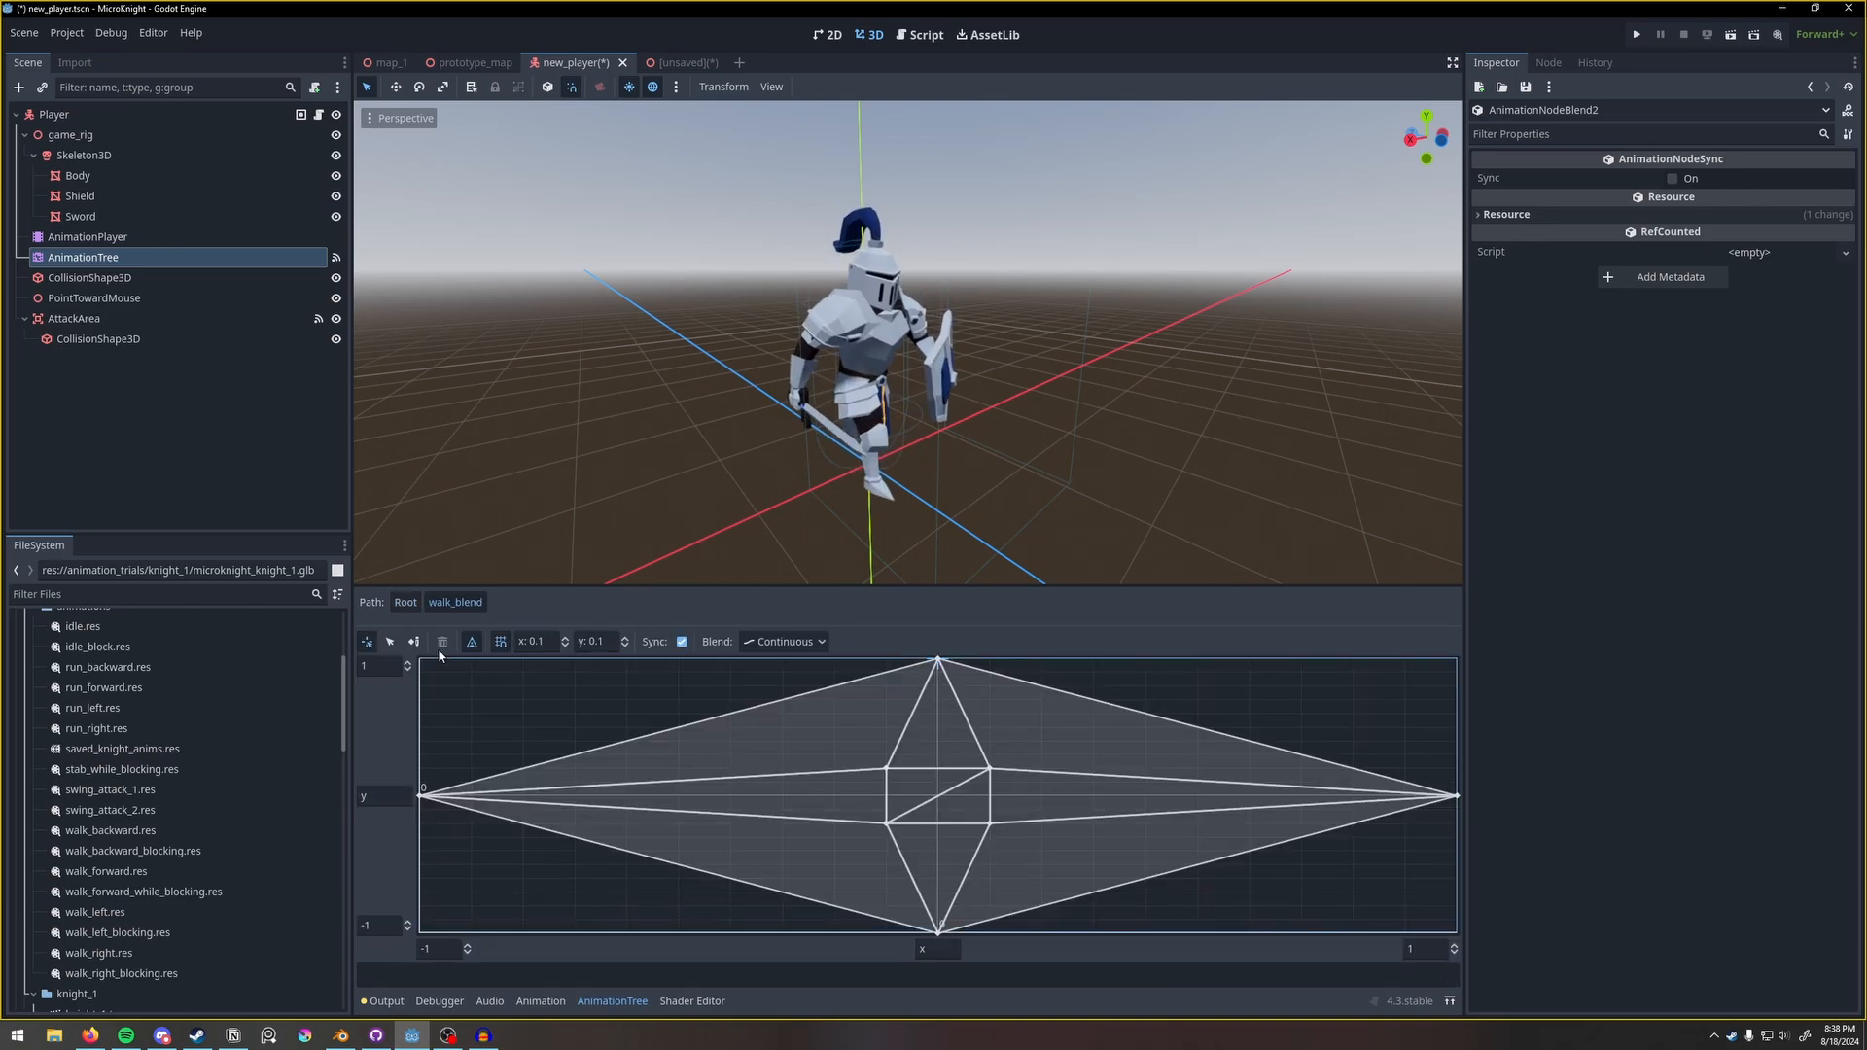
click(406, 602)
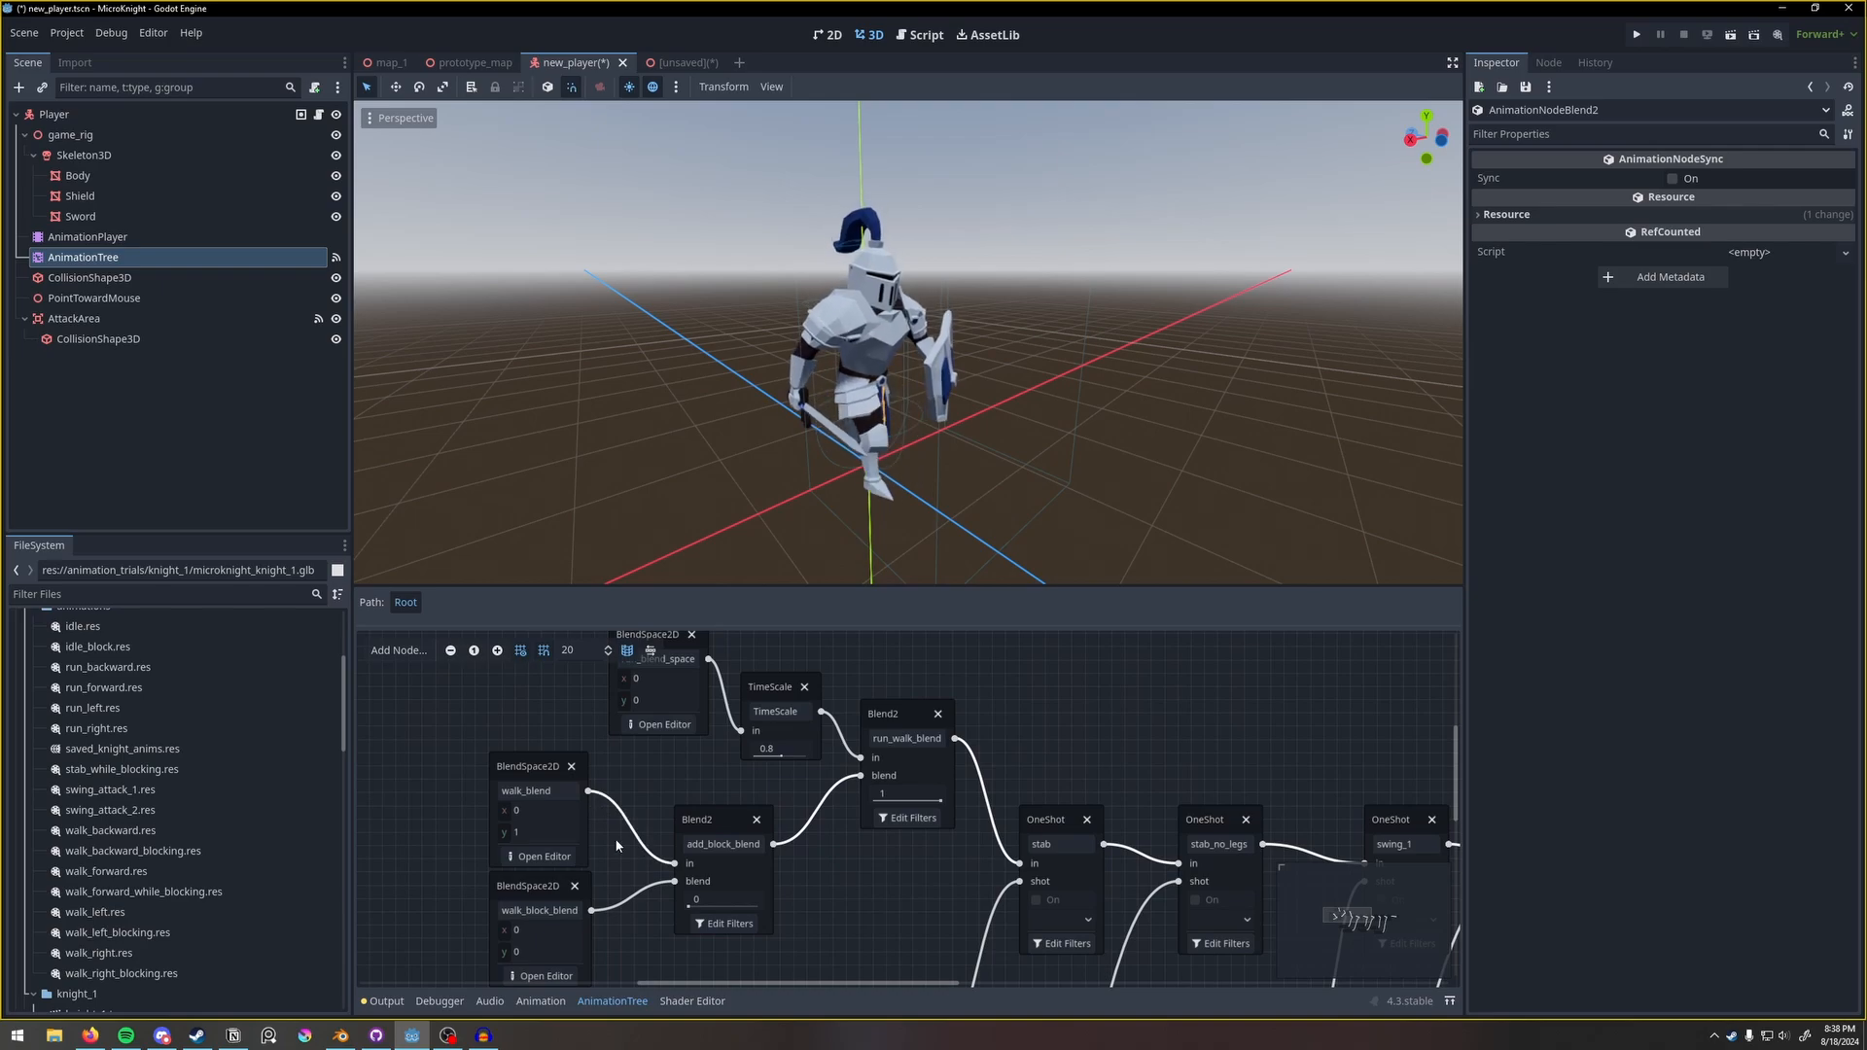
Set the add_block_blend amount to 1 and walk_block_blend's y to 1.
drag(689, 910, 786, 909)
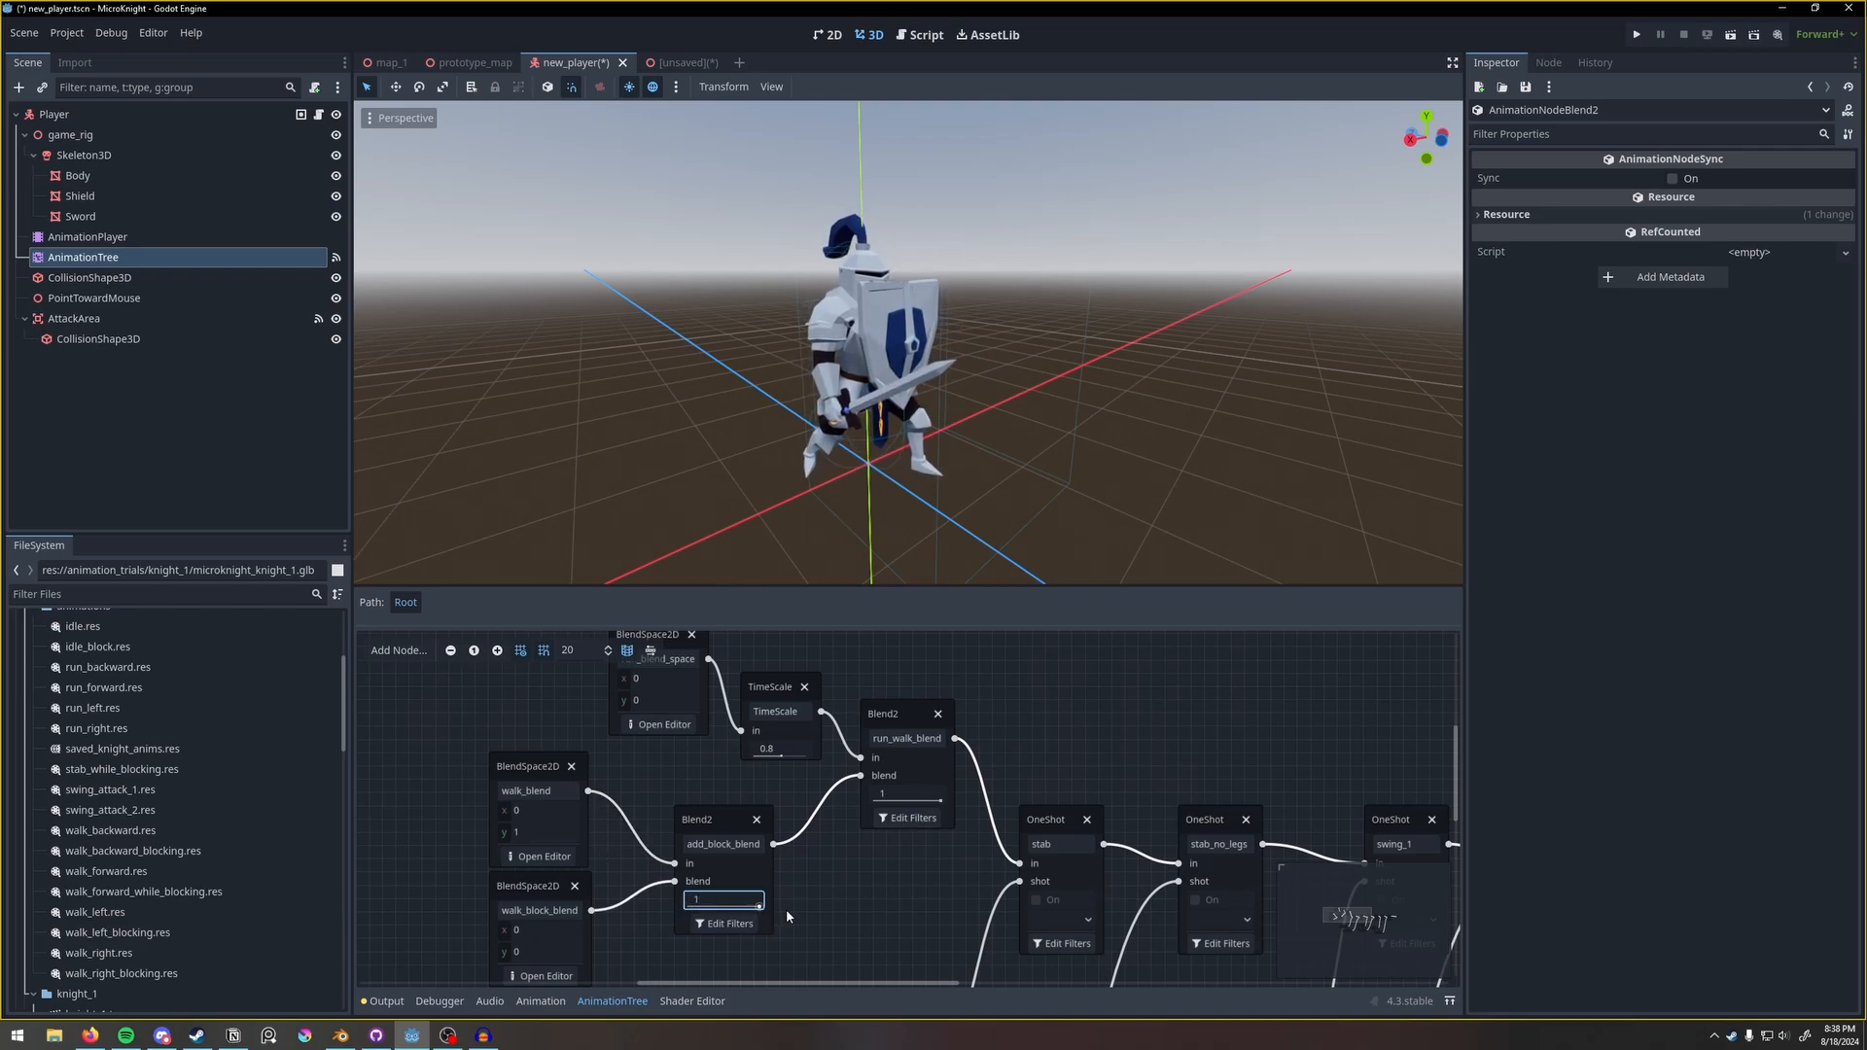
click(530, 931)
click(526, 952)
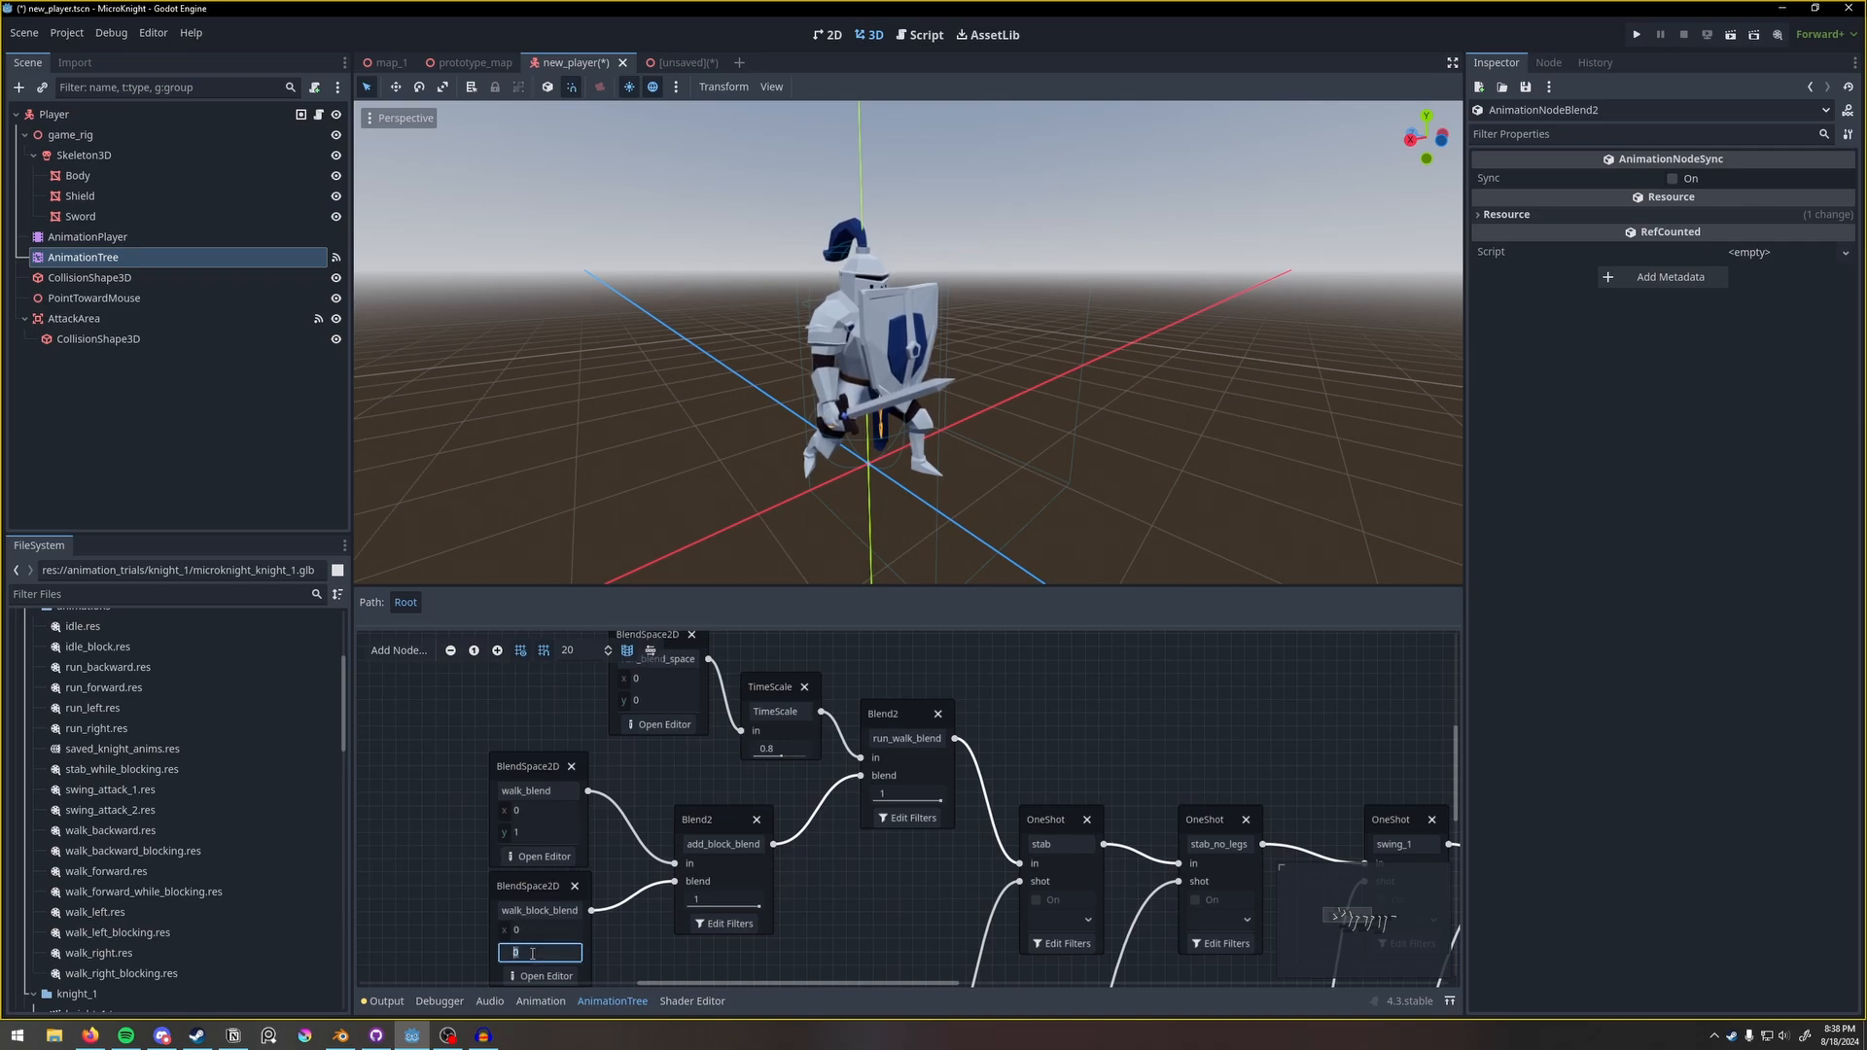
text(1)
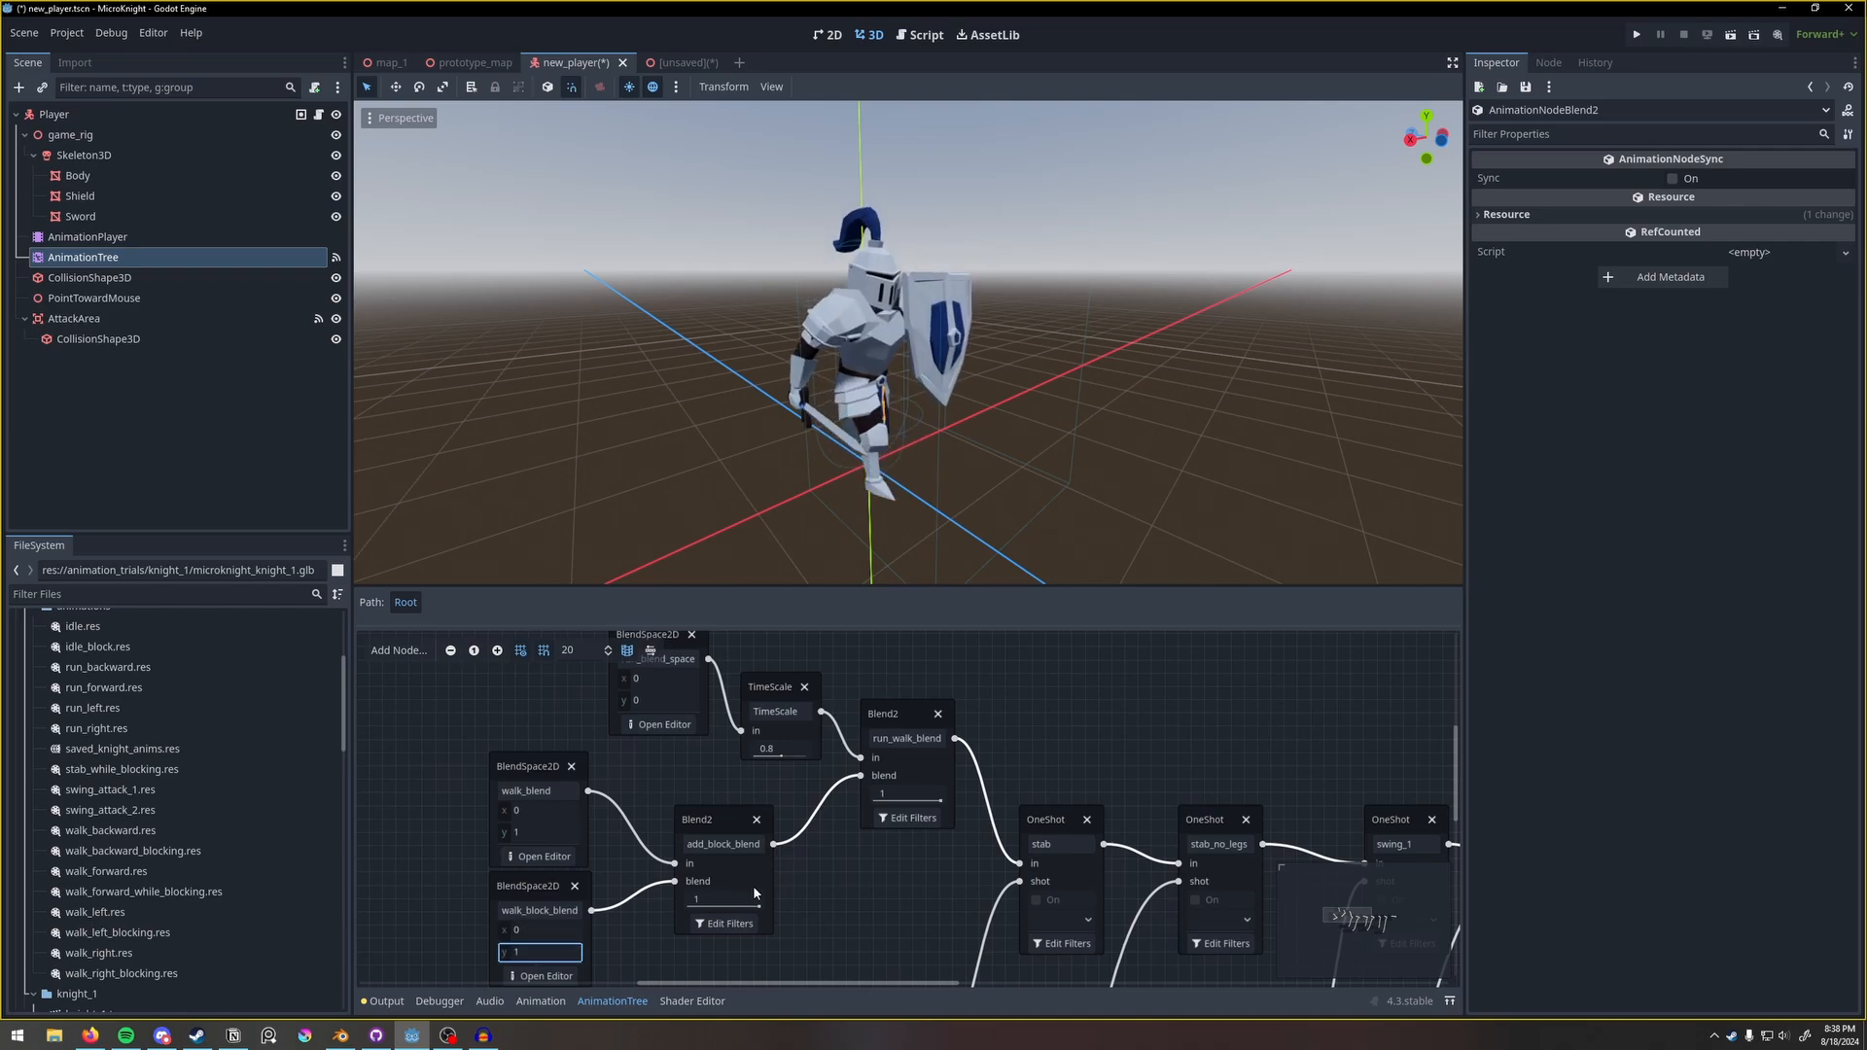
mouse_move(760, 906)
mouse_down()
mouse_move(673, 918)
mouse_move(789, 921)
mouse_up()
Preview running with run_walk_blend at 0 and run_blend_space's y set to 1, and return run_walk_blend to 1.
drag(939, 796, 874, 804)
click(656, 705)
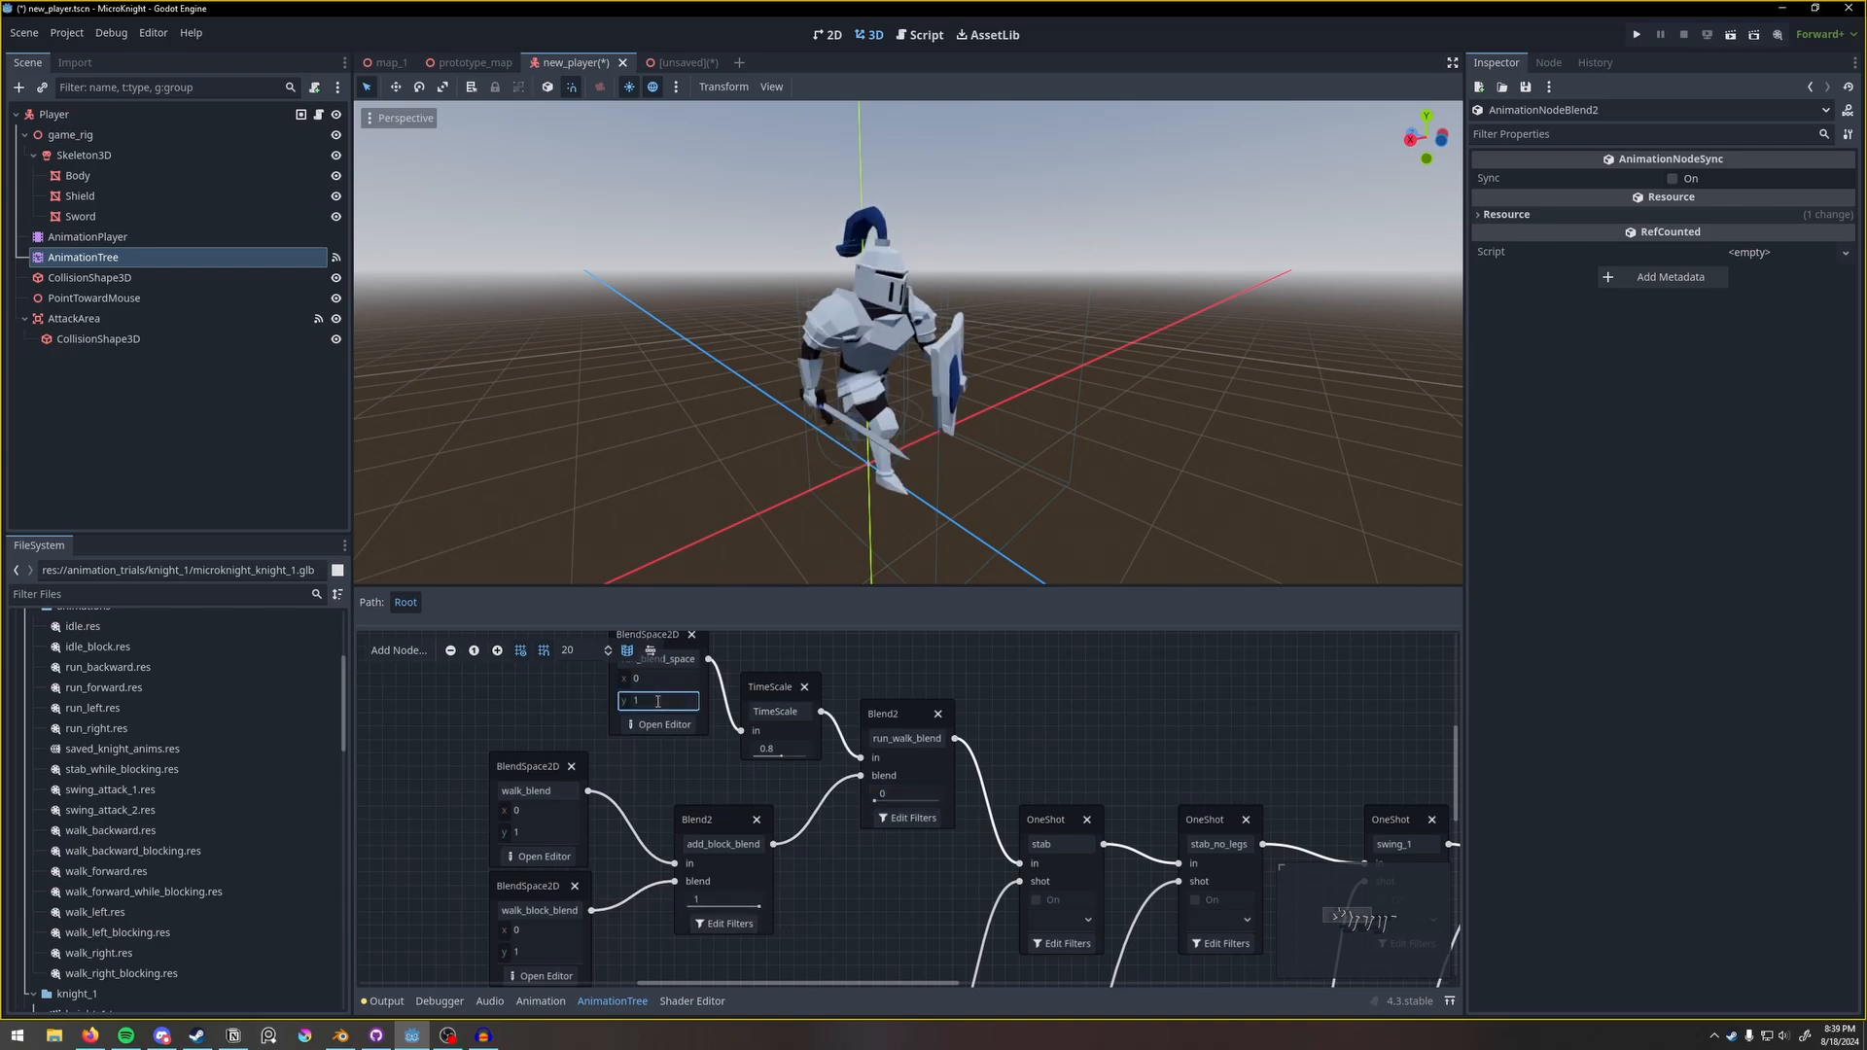
drag(882, 801, 939, 810)
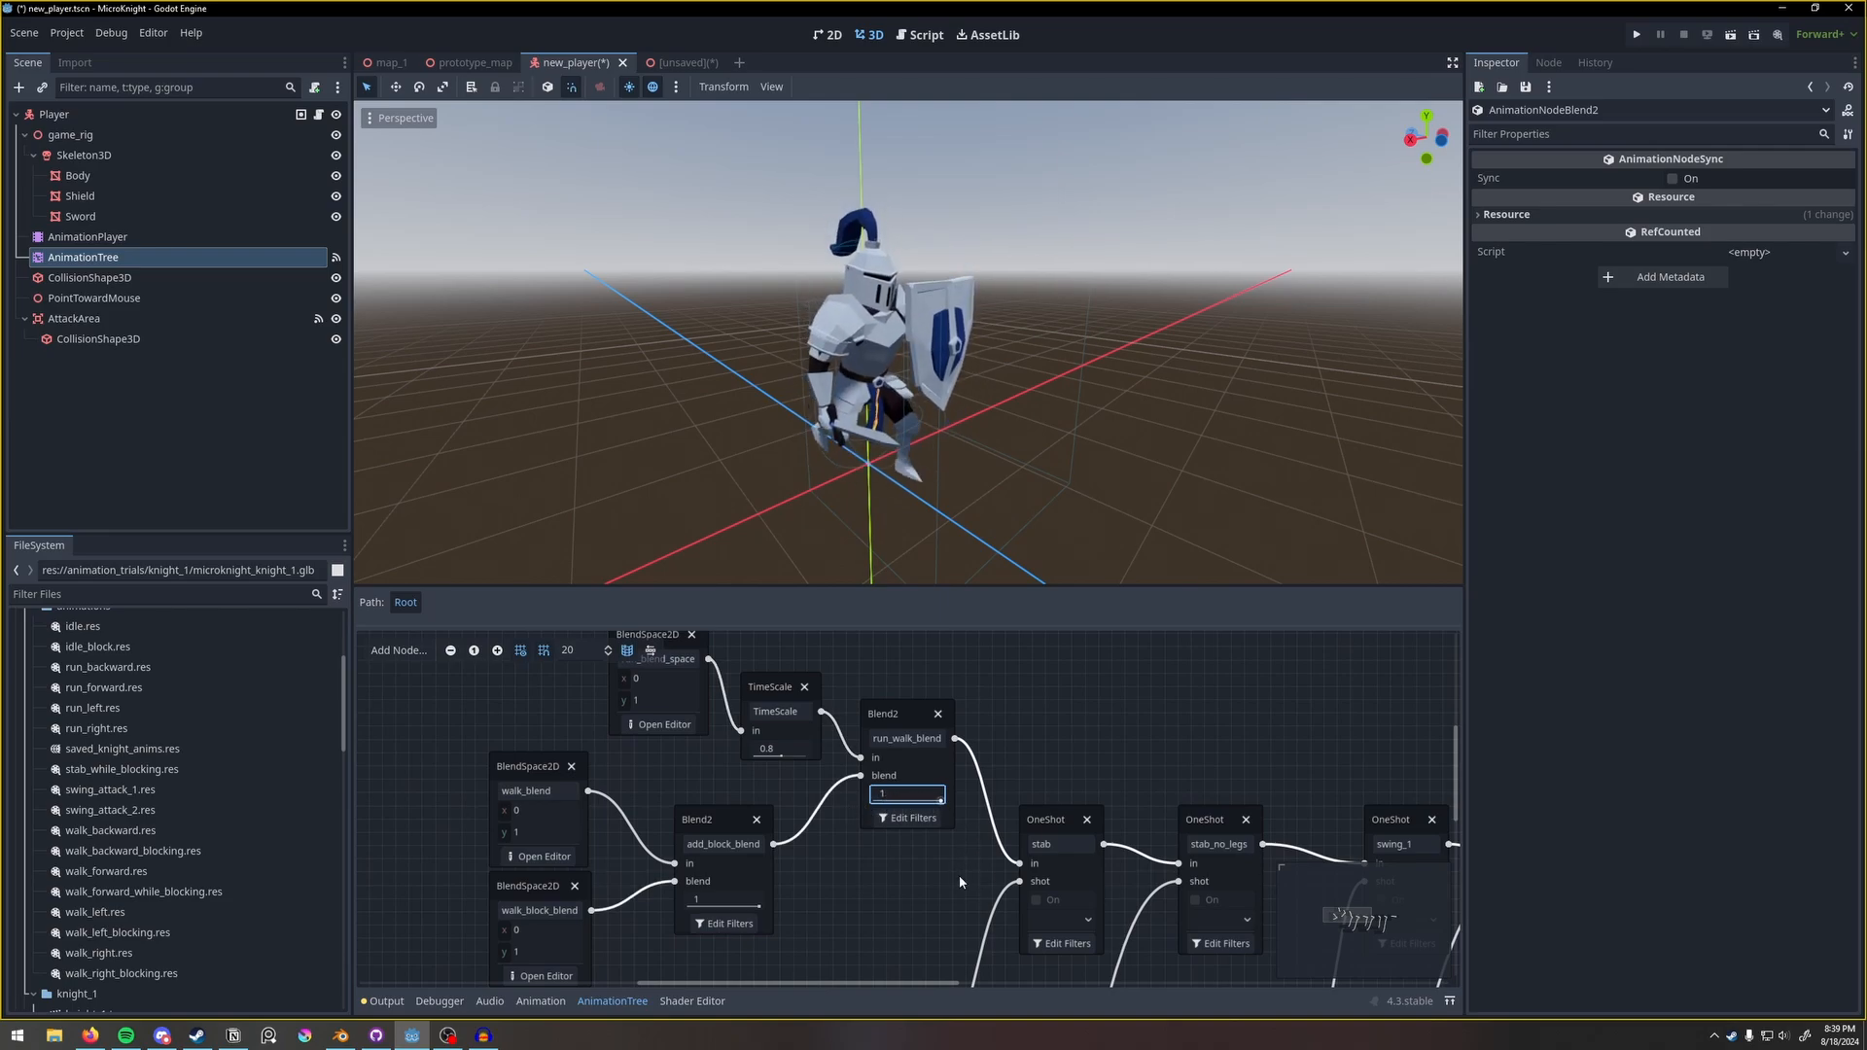
Choose saved_knight_anims/stab_while_blocking for the stab_while_blocking animation node and fire the stab OneShot.
middle_drag(959, 879, 693, 785)
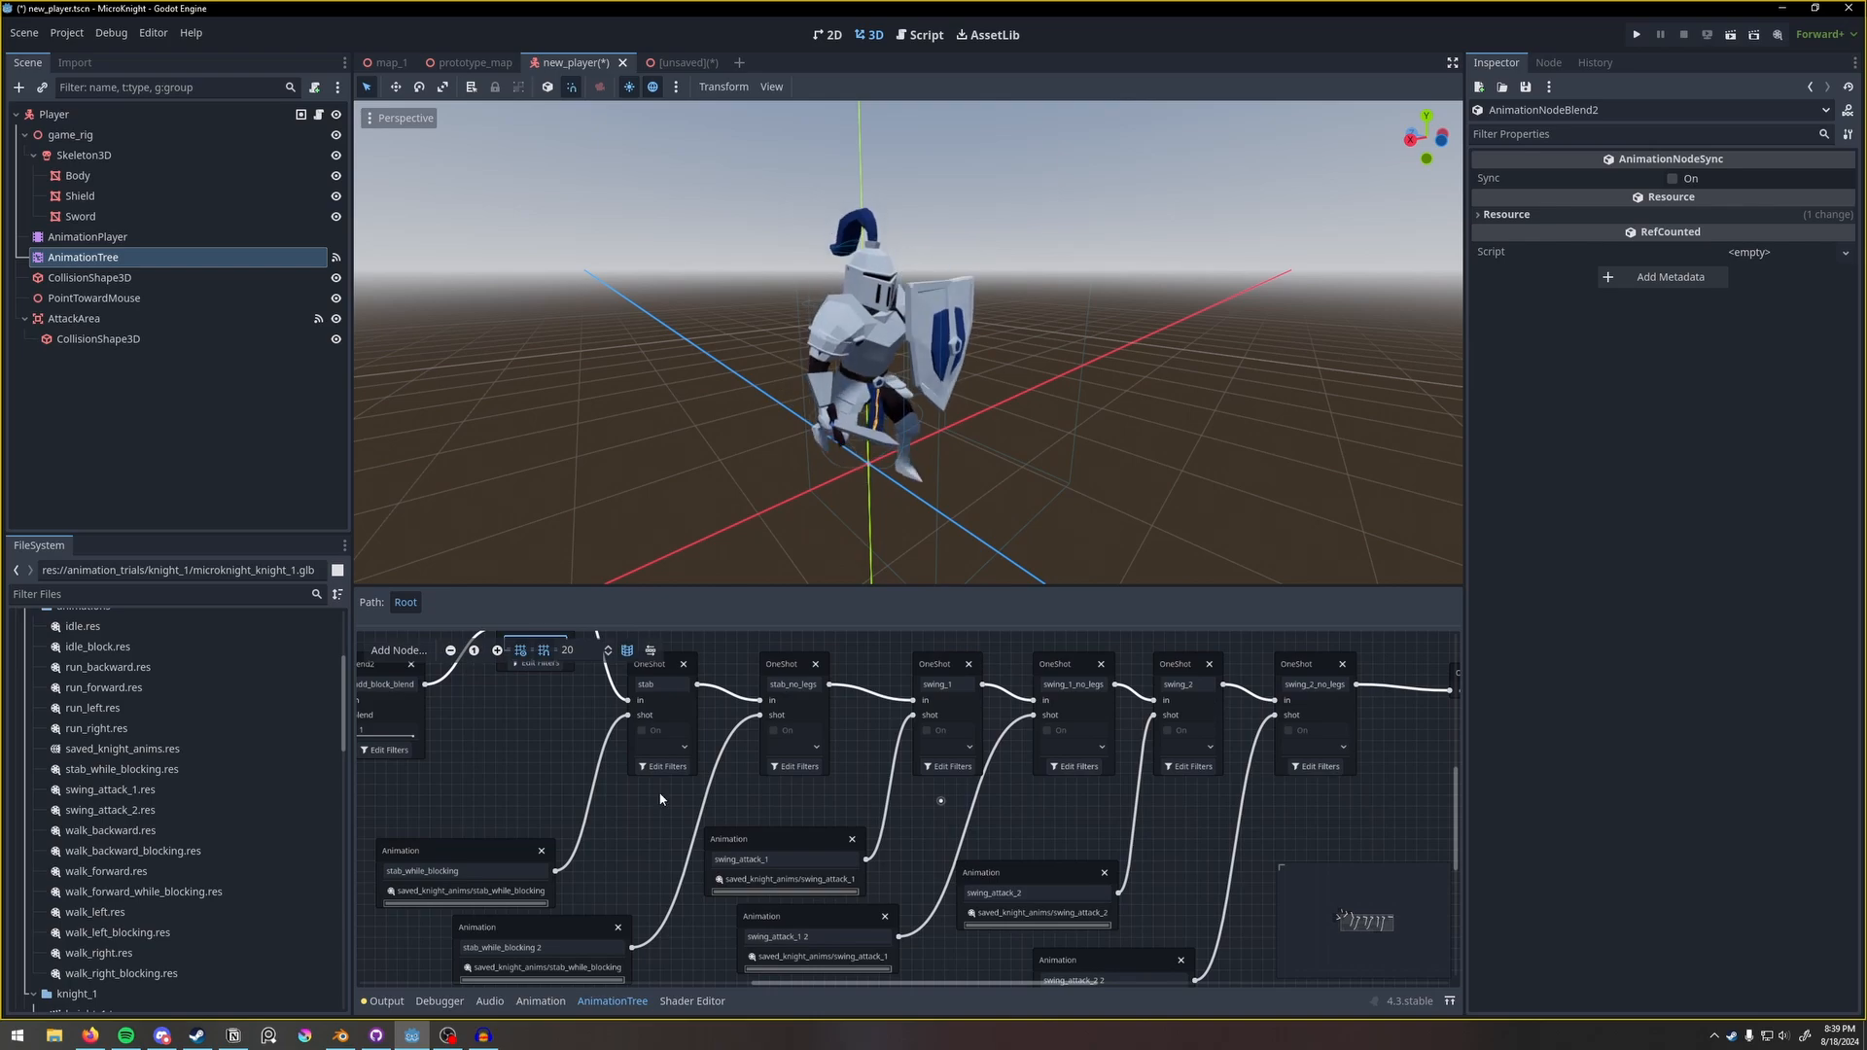
click(507, 895)
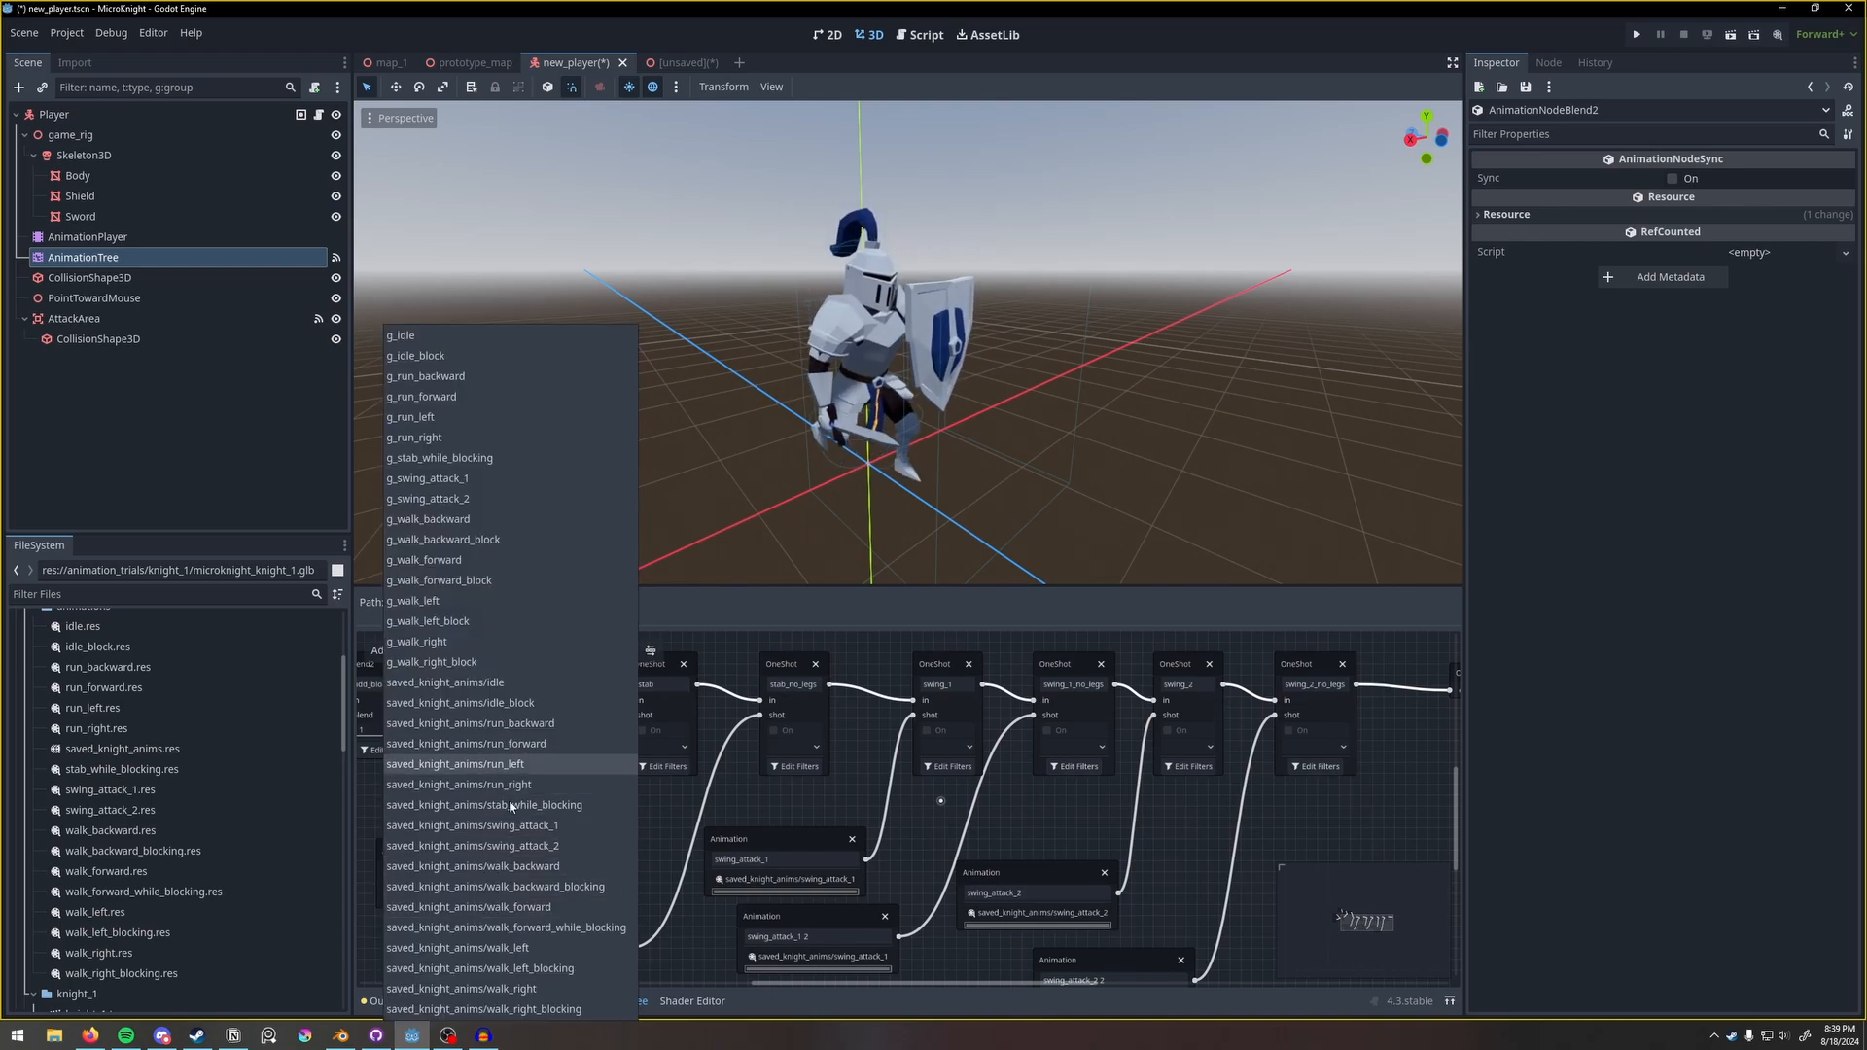
click(483, 805)
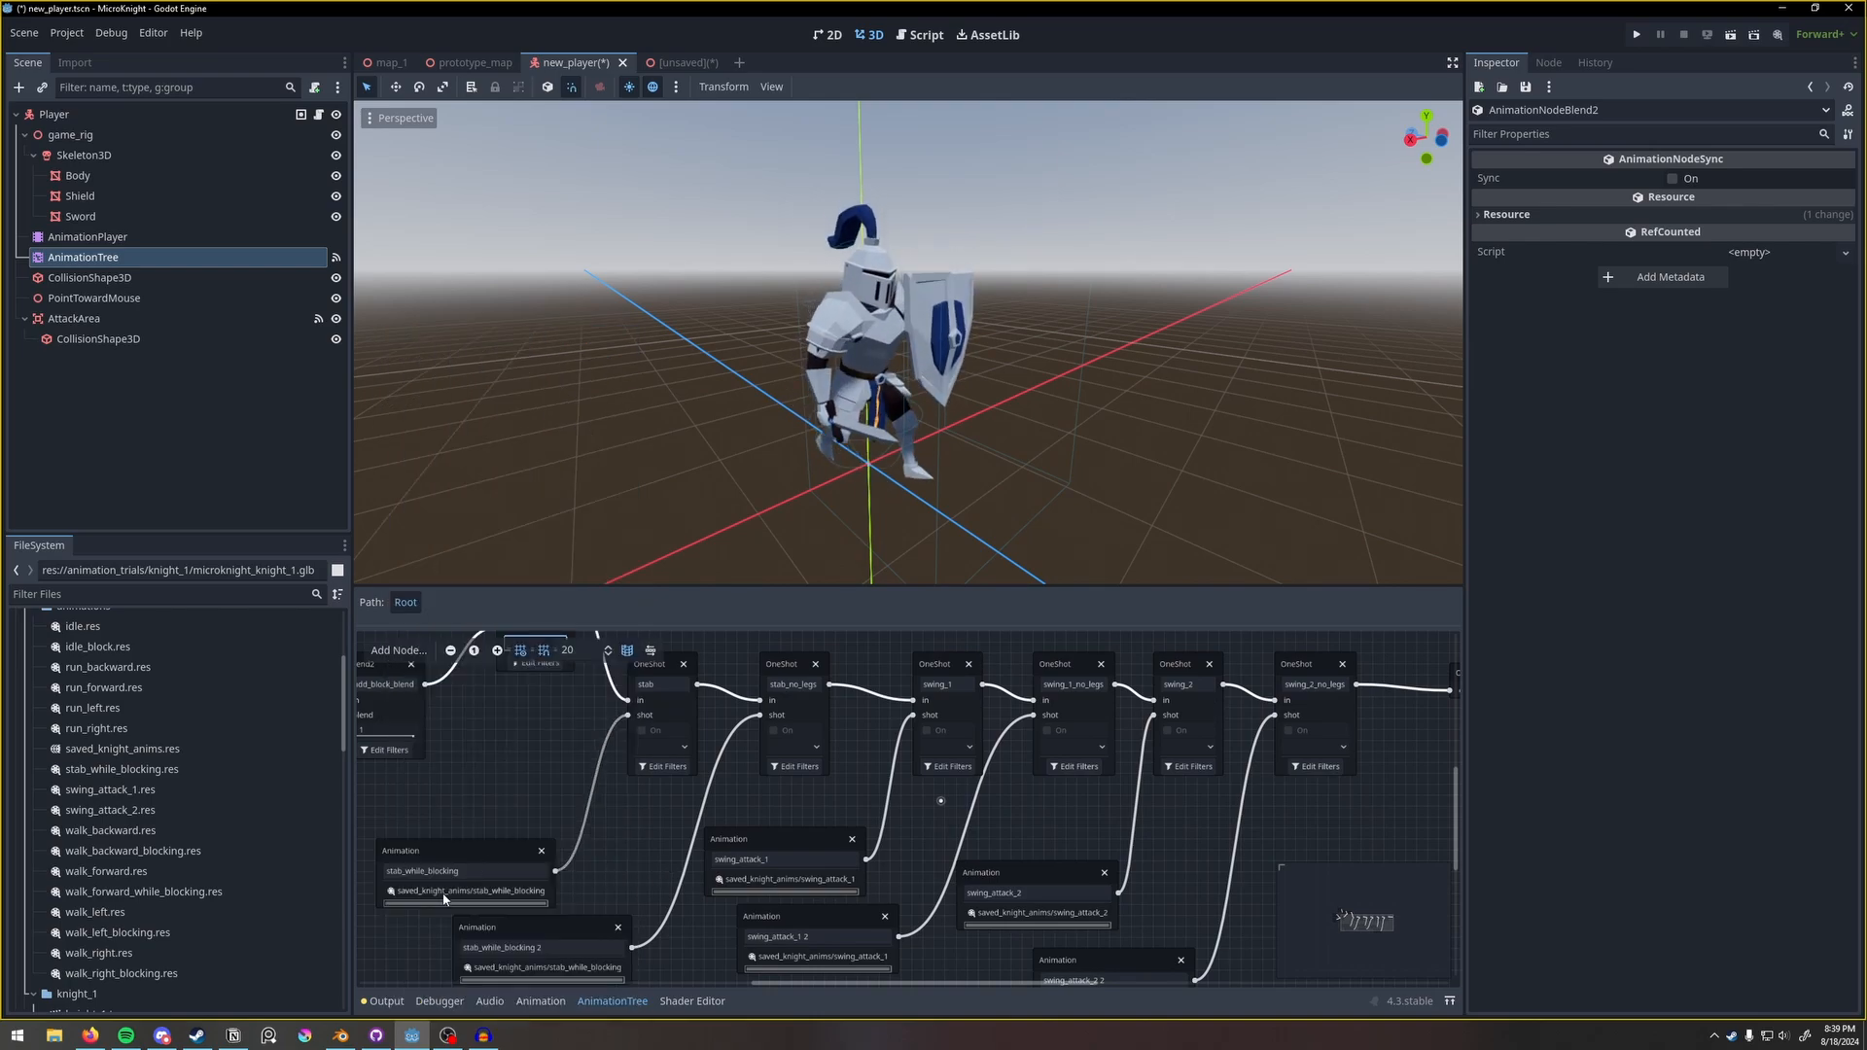
middle_drag(746, 729, 800, 745)
click(739, 767)
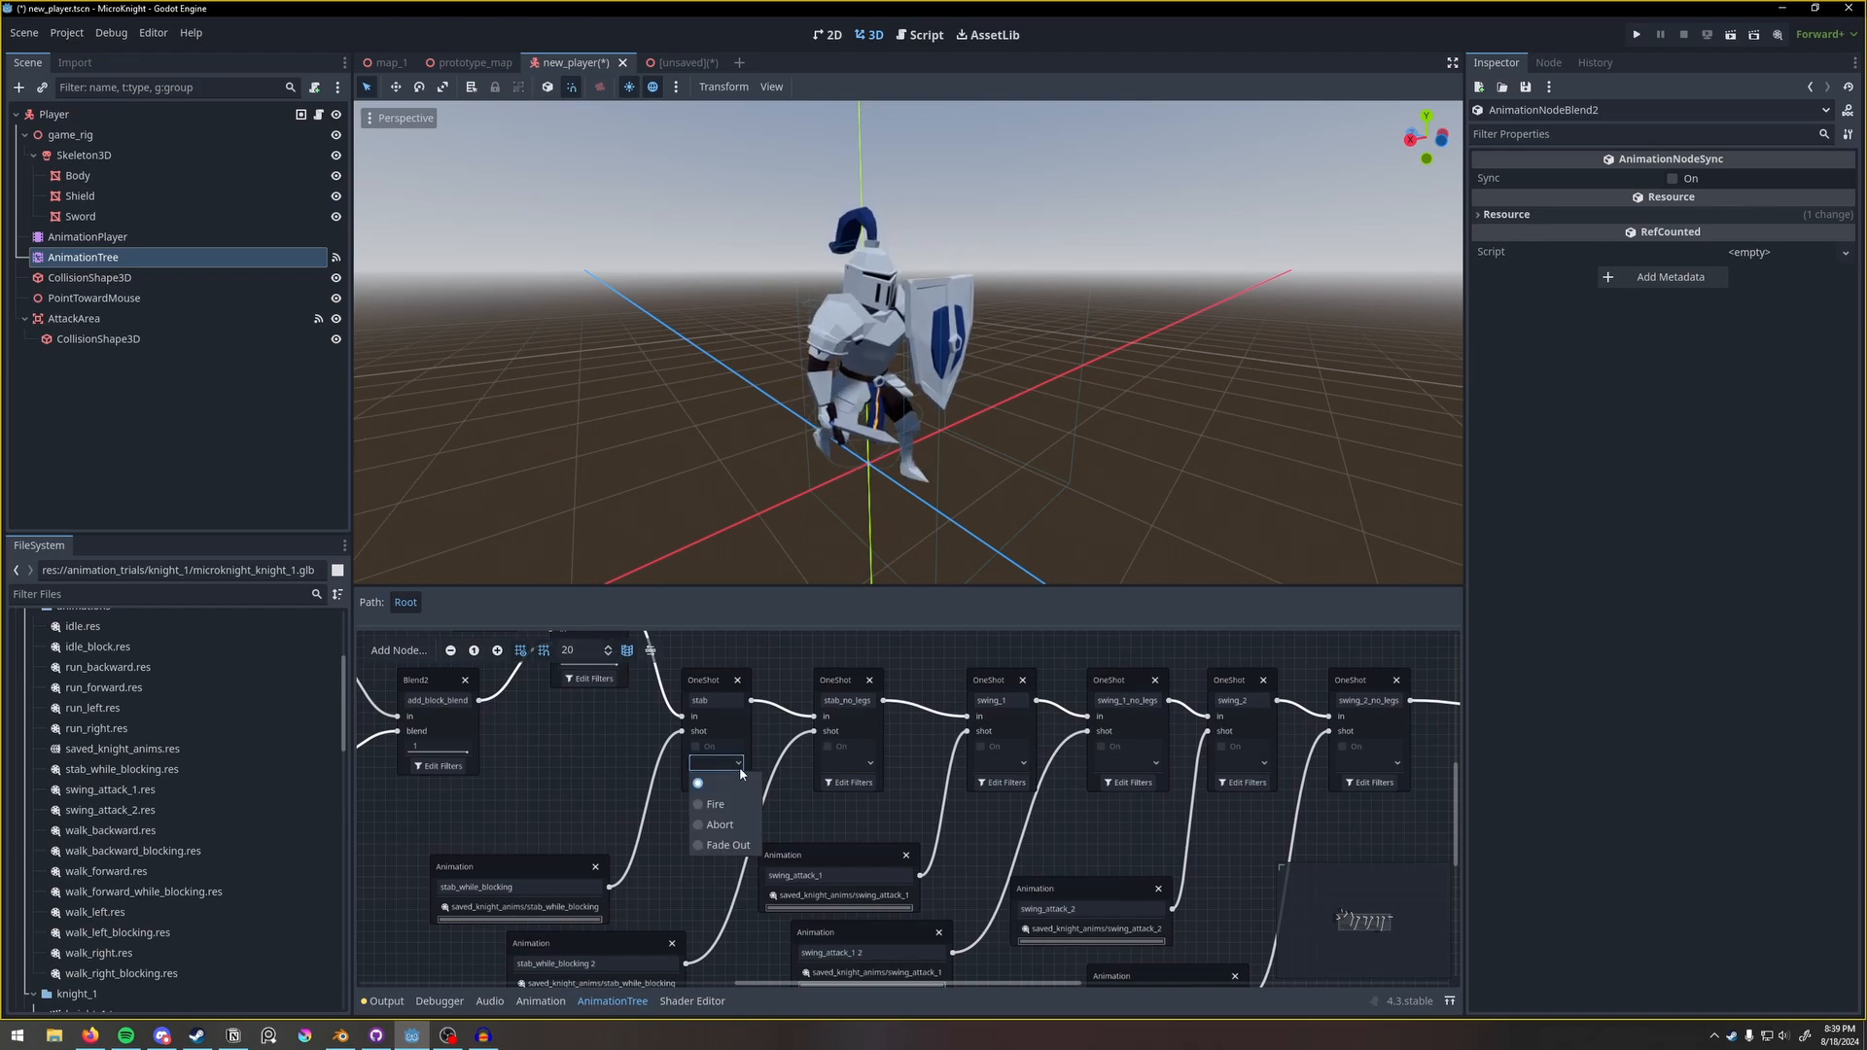
click(732, 805)
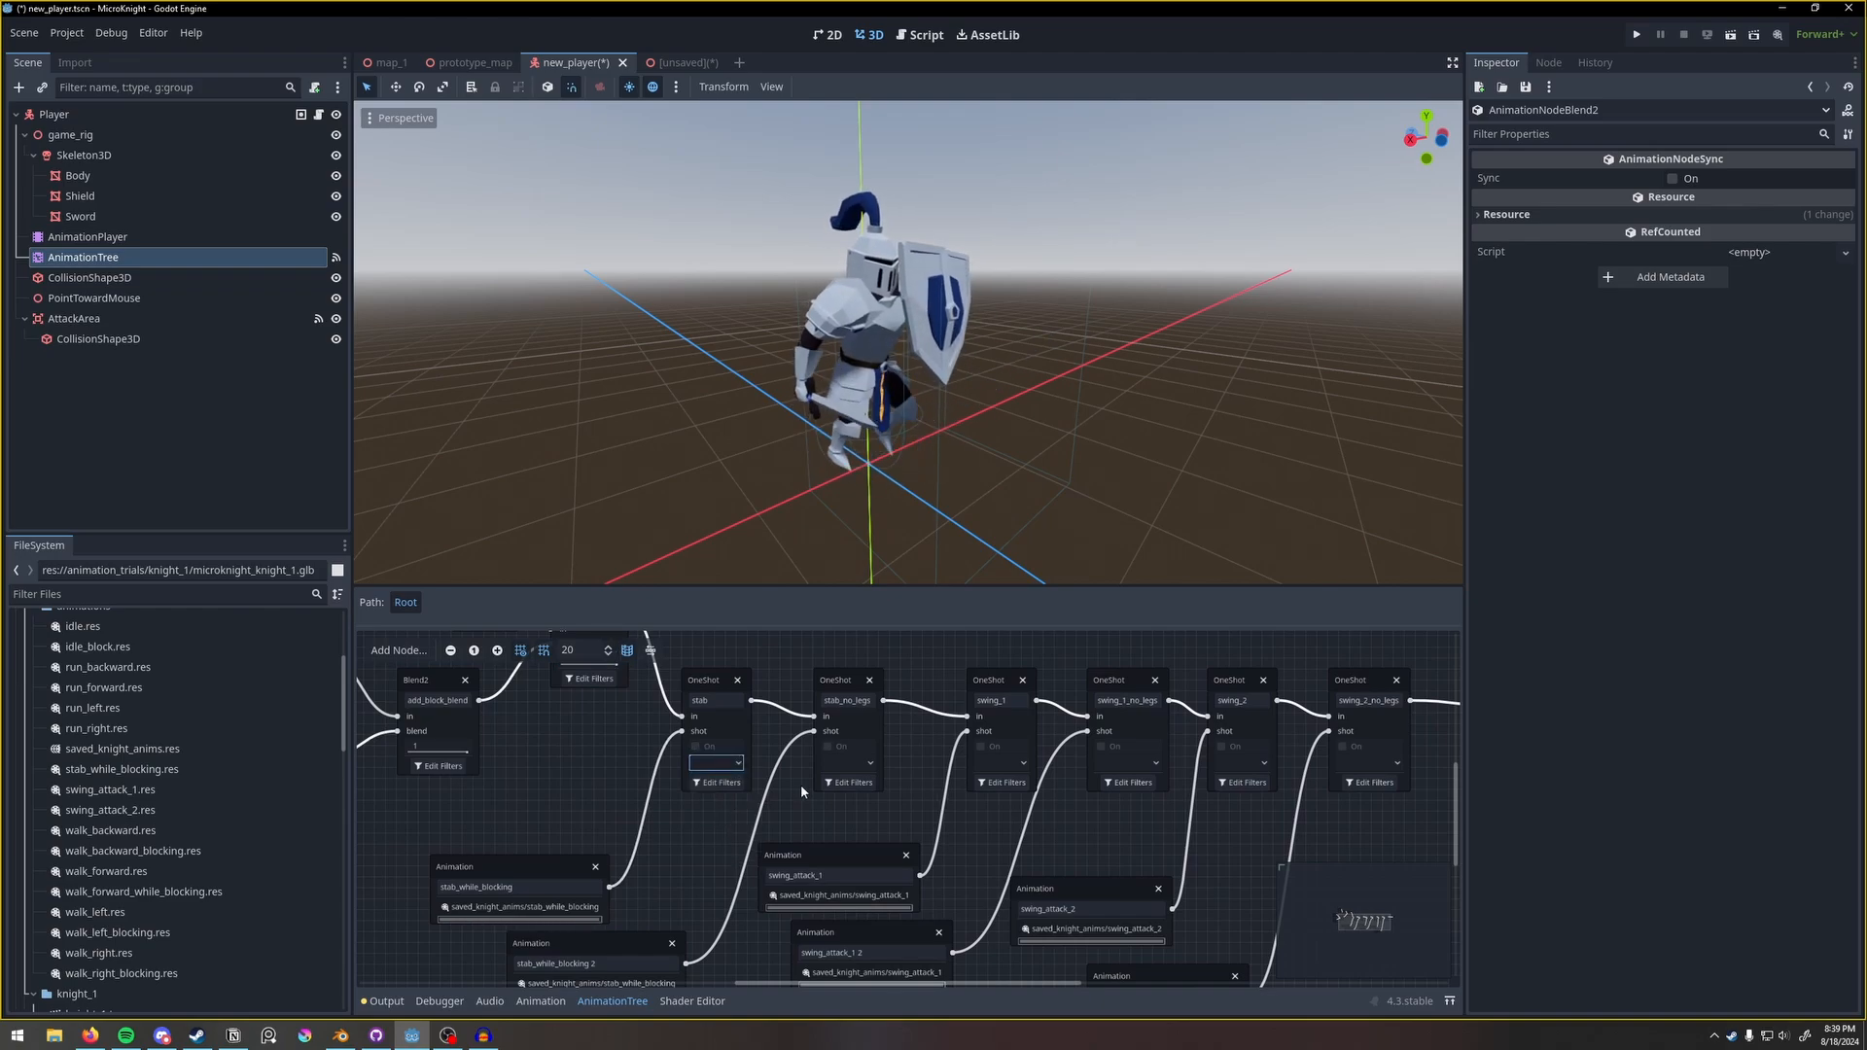
Fire the swing_1 OneShot twice to preview the sword swing on the knight.
middle_drag(801, 784, 677, 824)
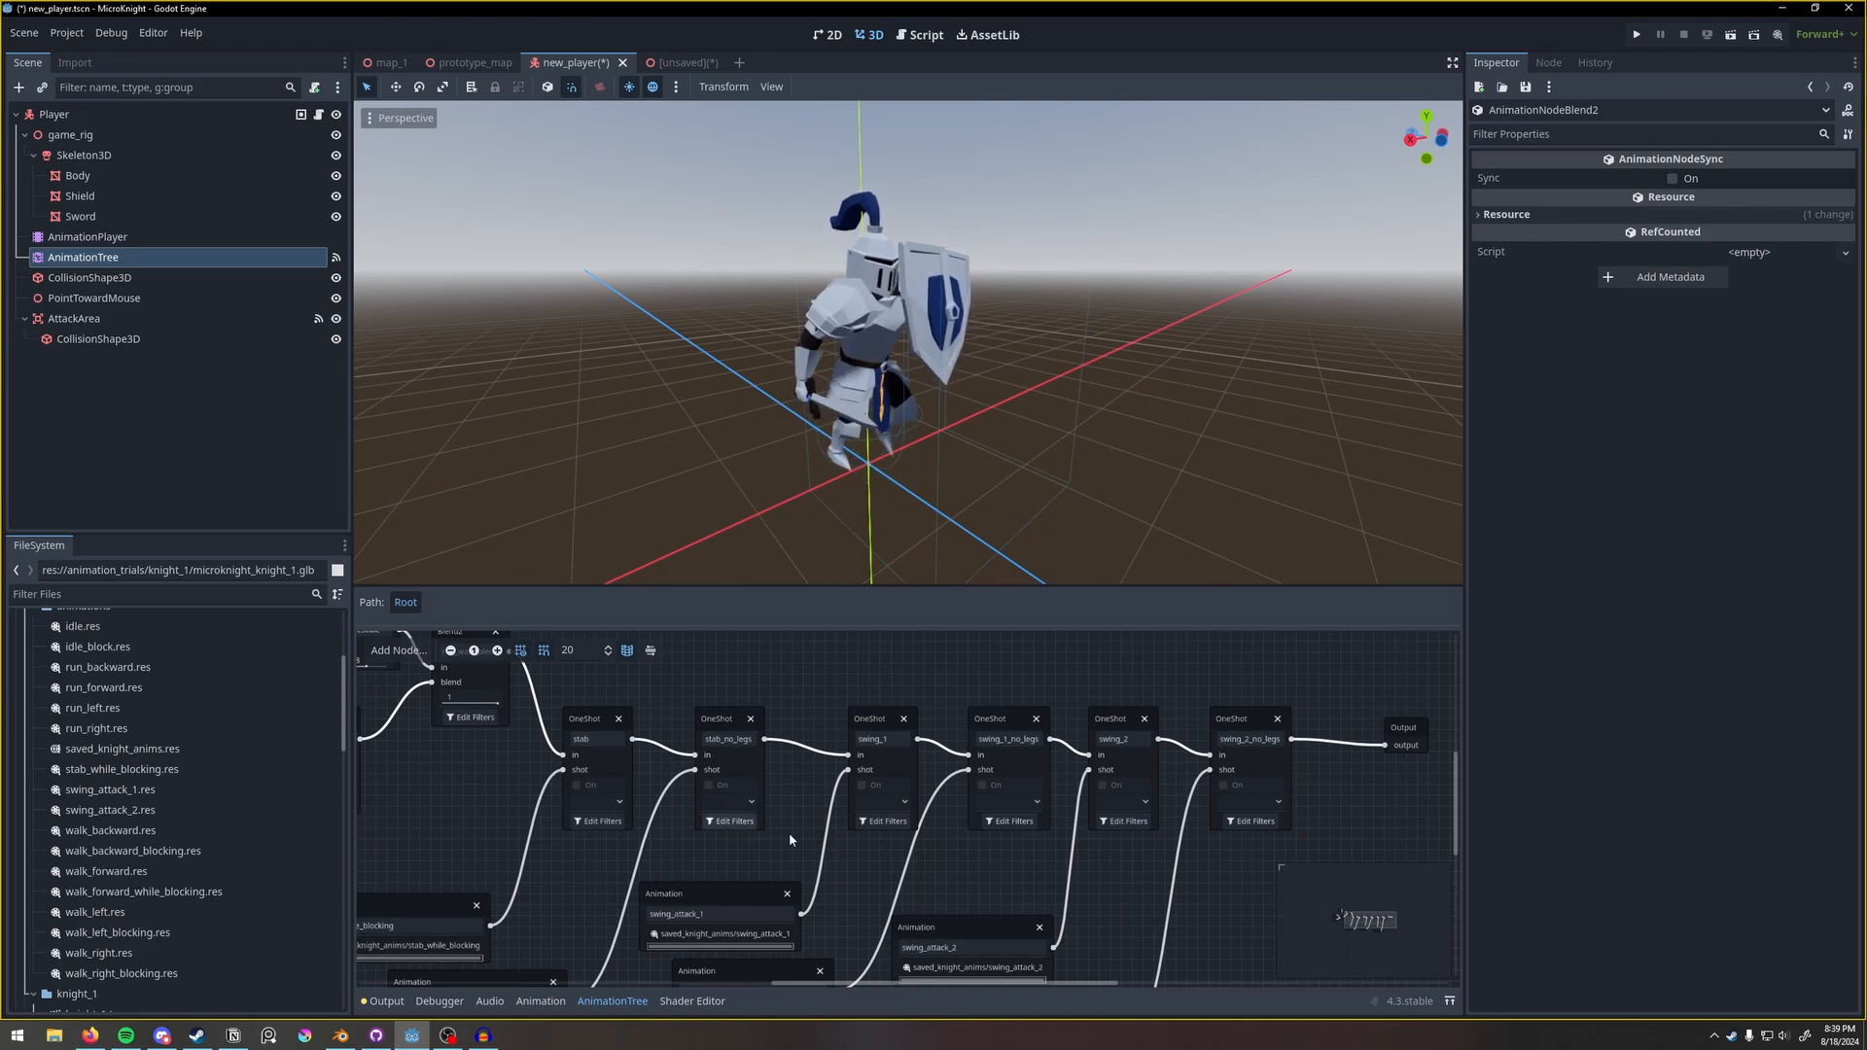
middle_drag(789, 834, 708, 831)
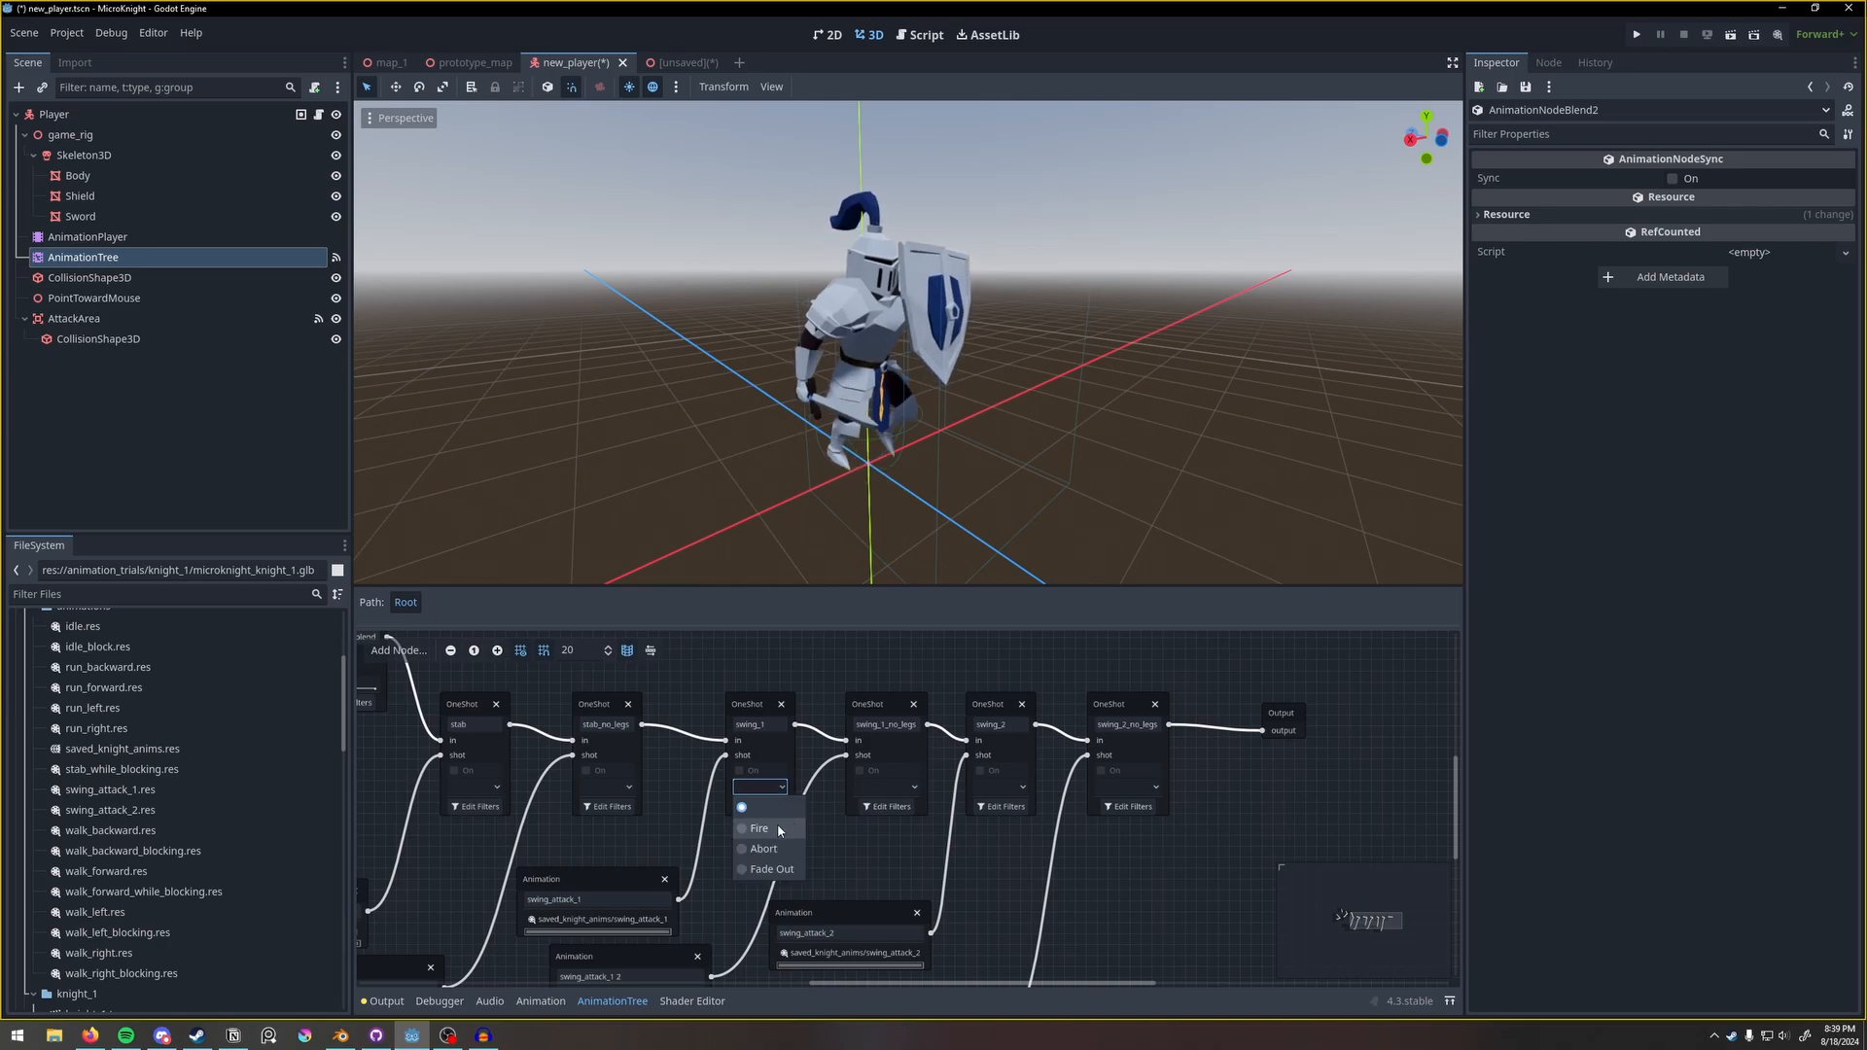
click(774, 828)
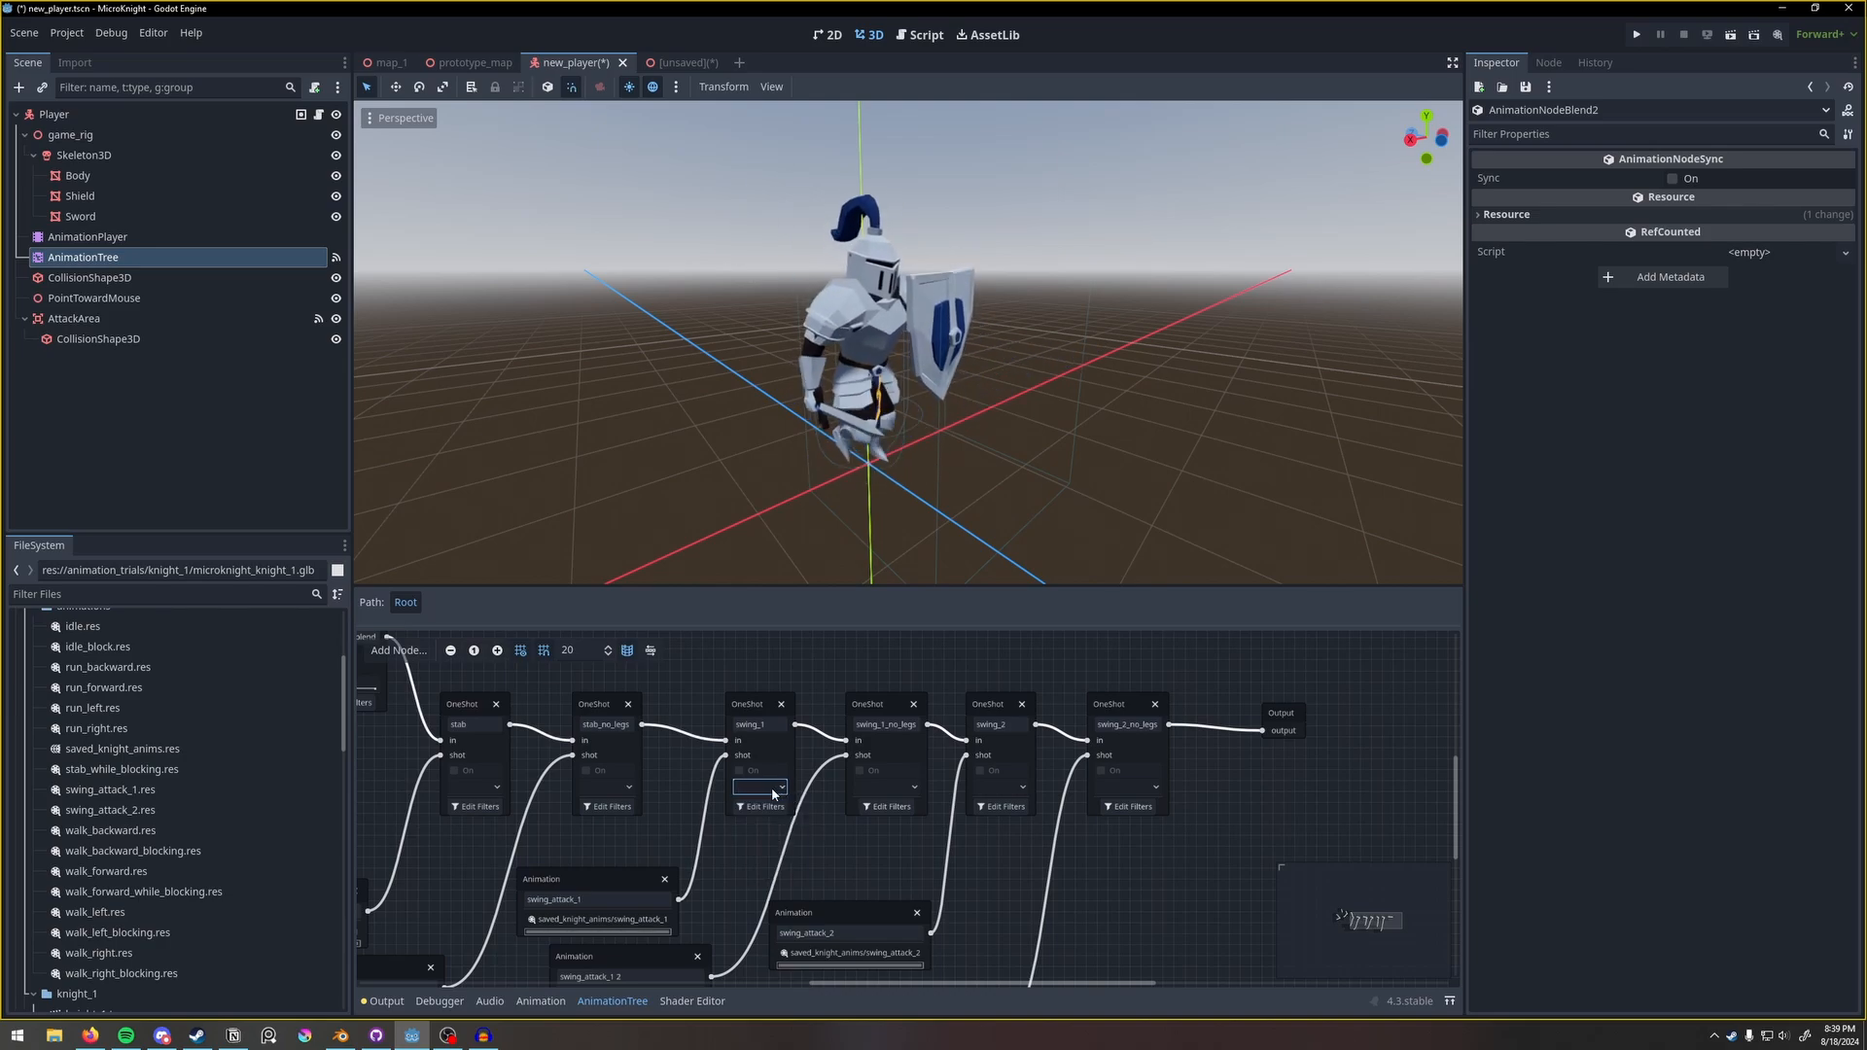
click(772, 790)
click(774, 823)
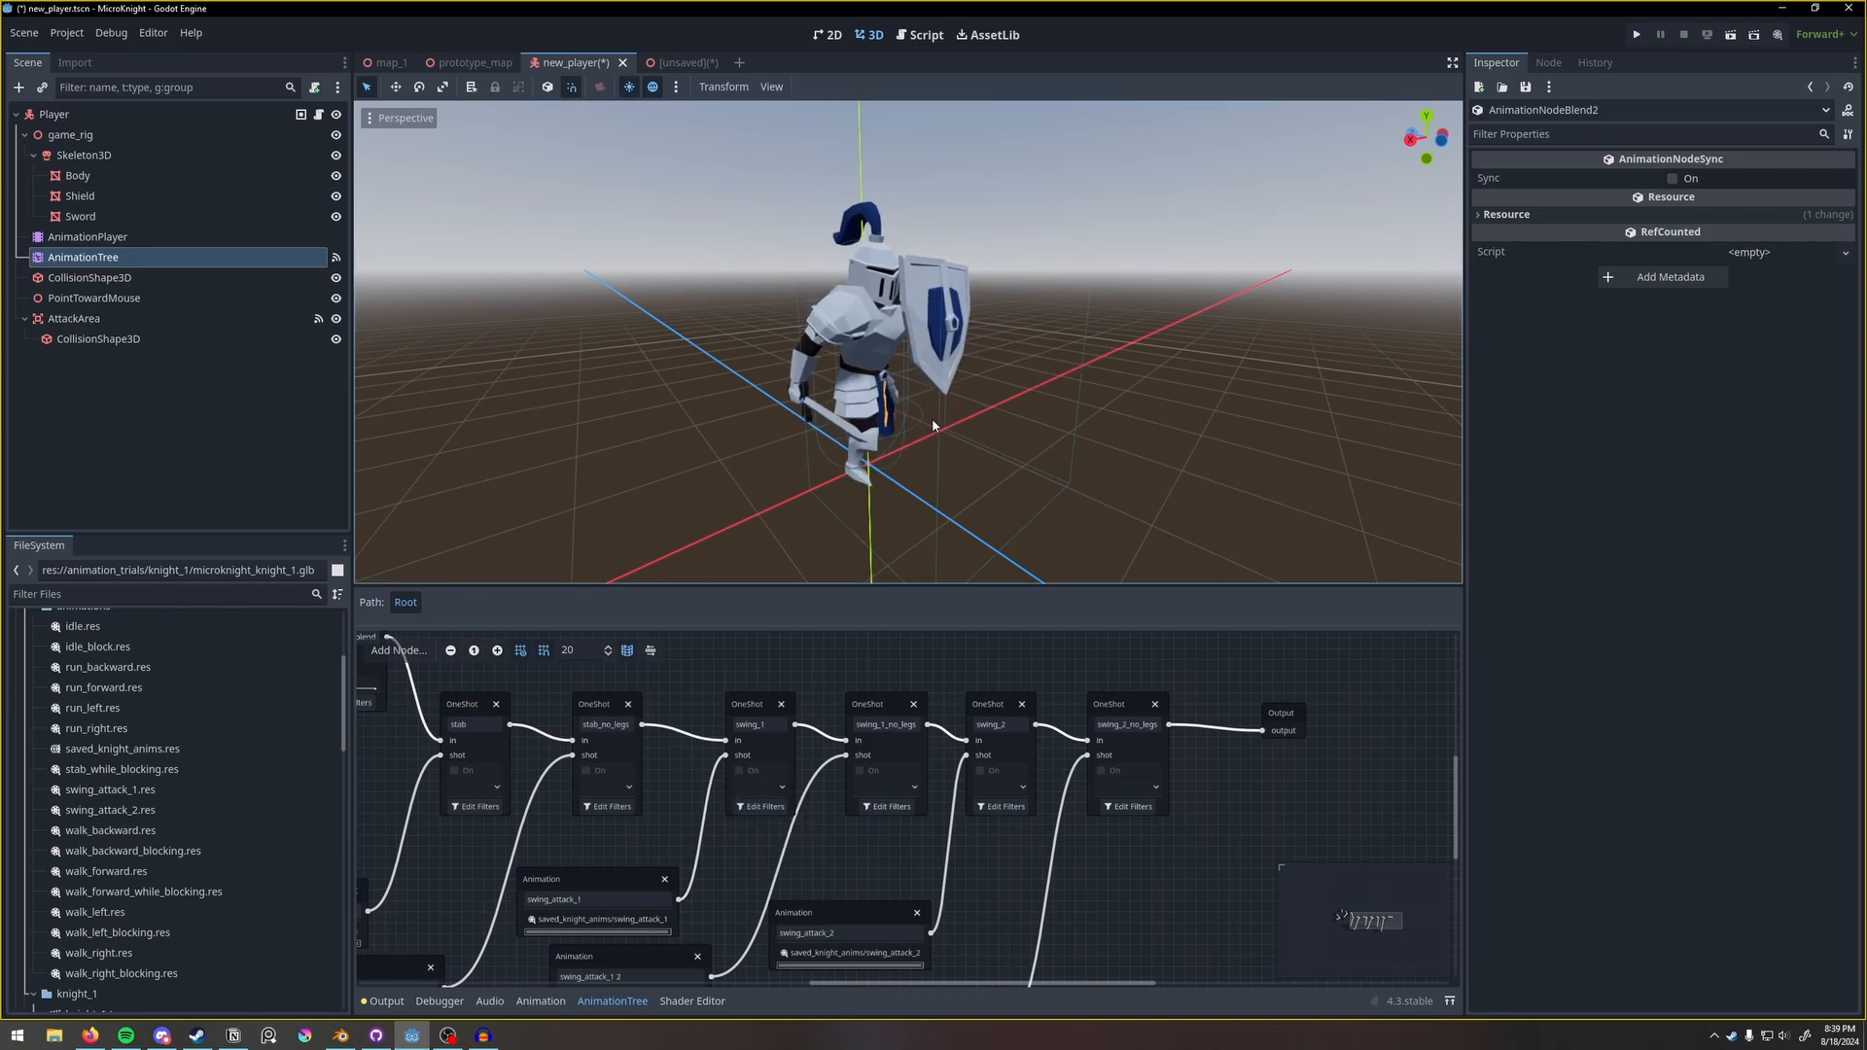
Open the filtered tracks of the swing_1_no_legs OneShot, review which bones are enabled, and close the dialog.
click(914, 787)
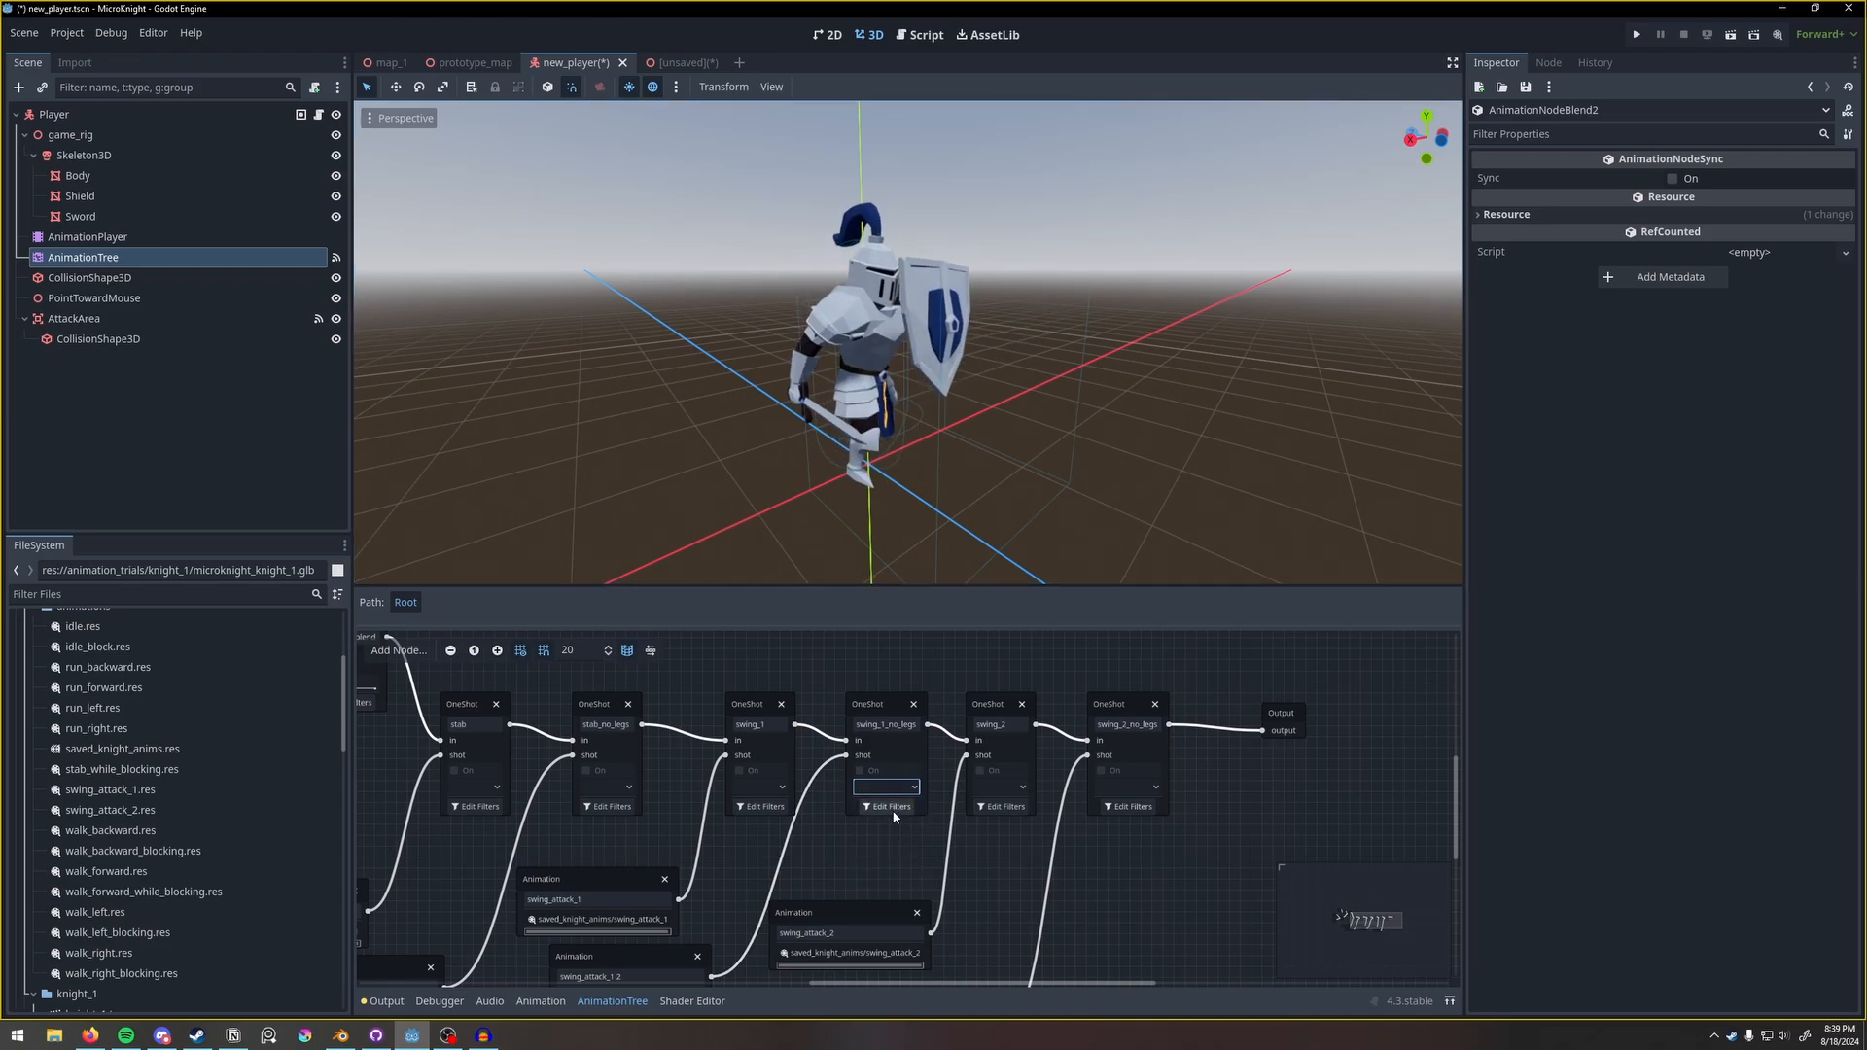
click(905, 809)
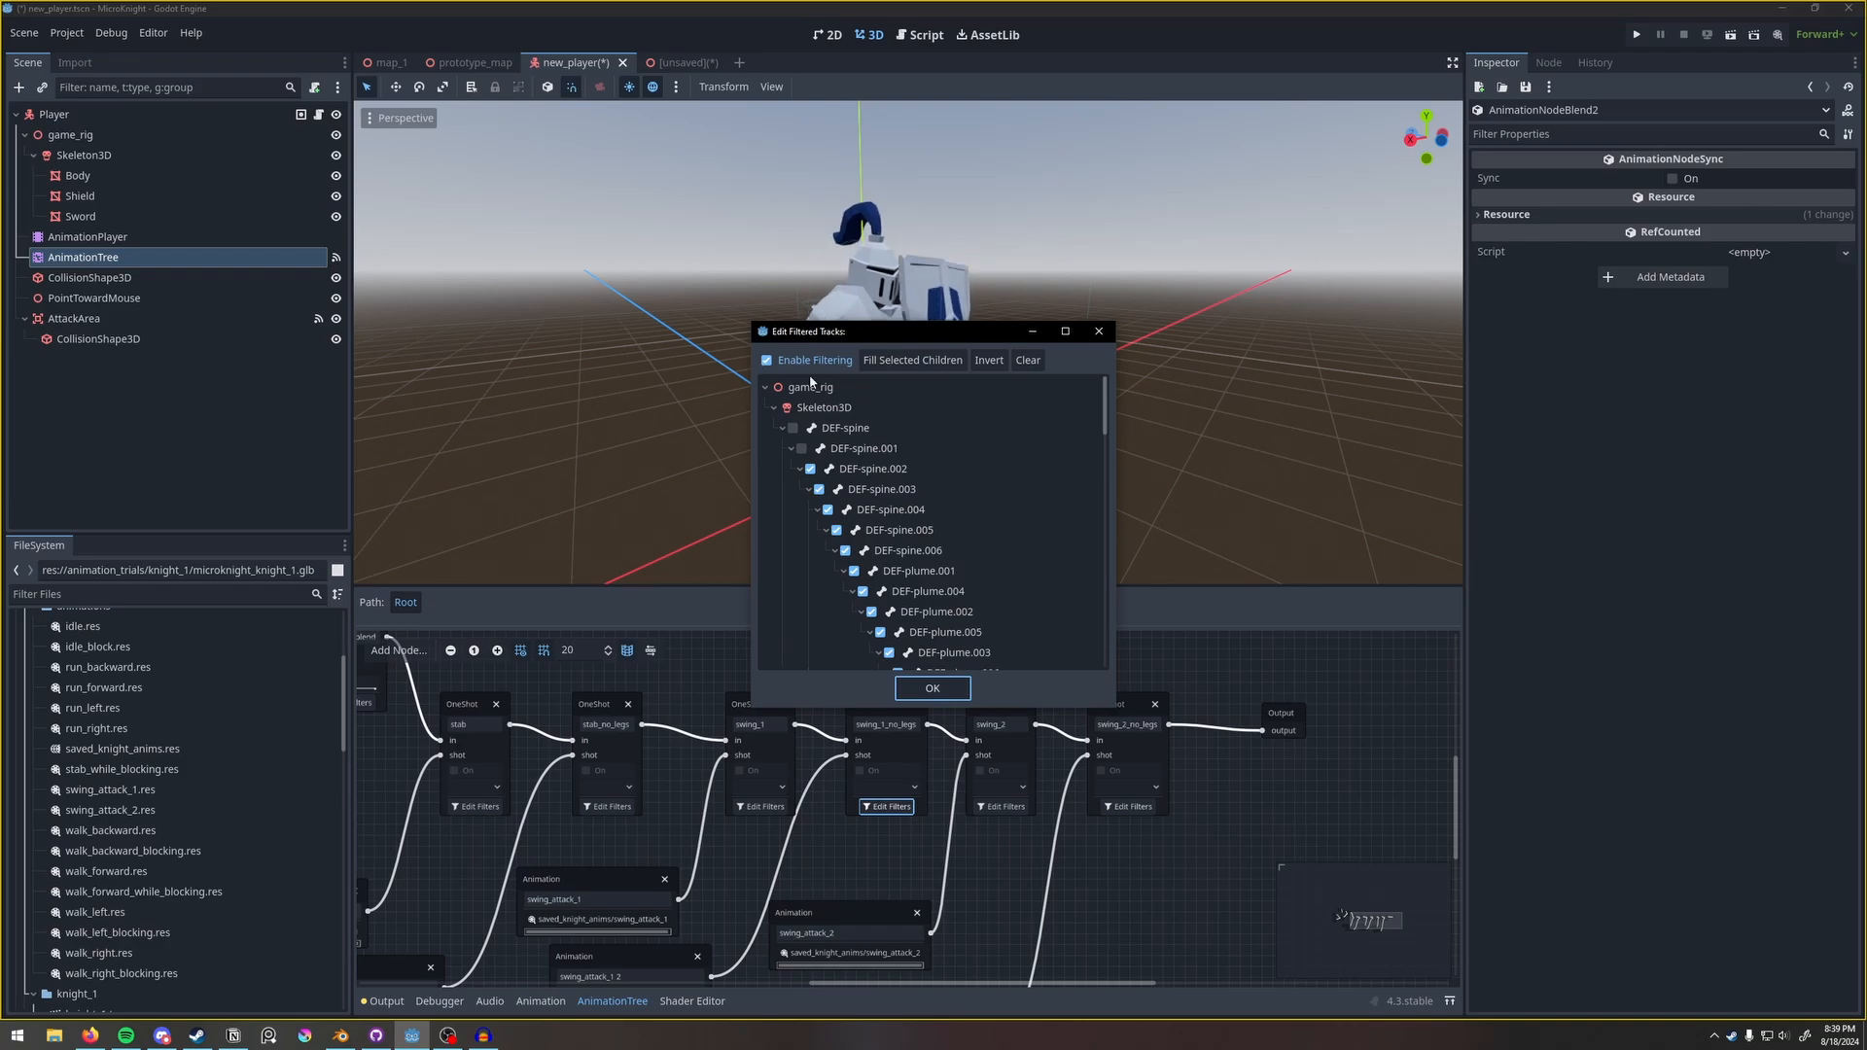
scroll(899, 475, down, 1)
scroll(922, 562, up, 1)
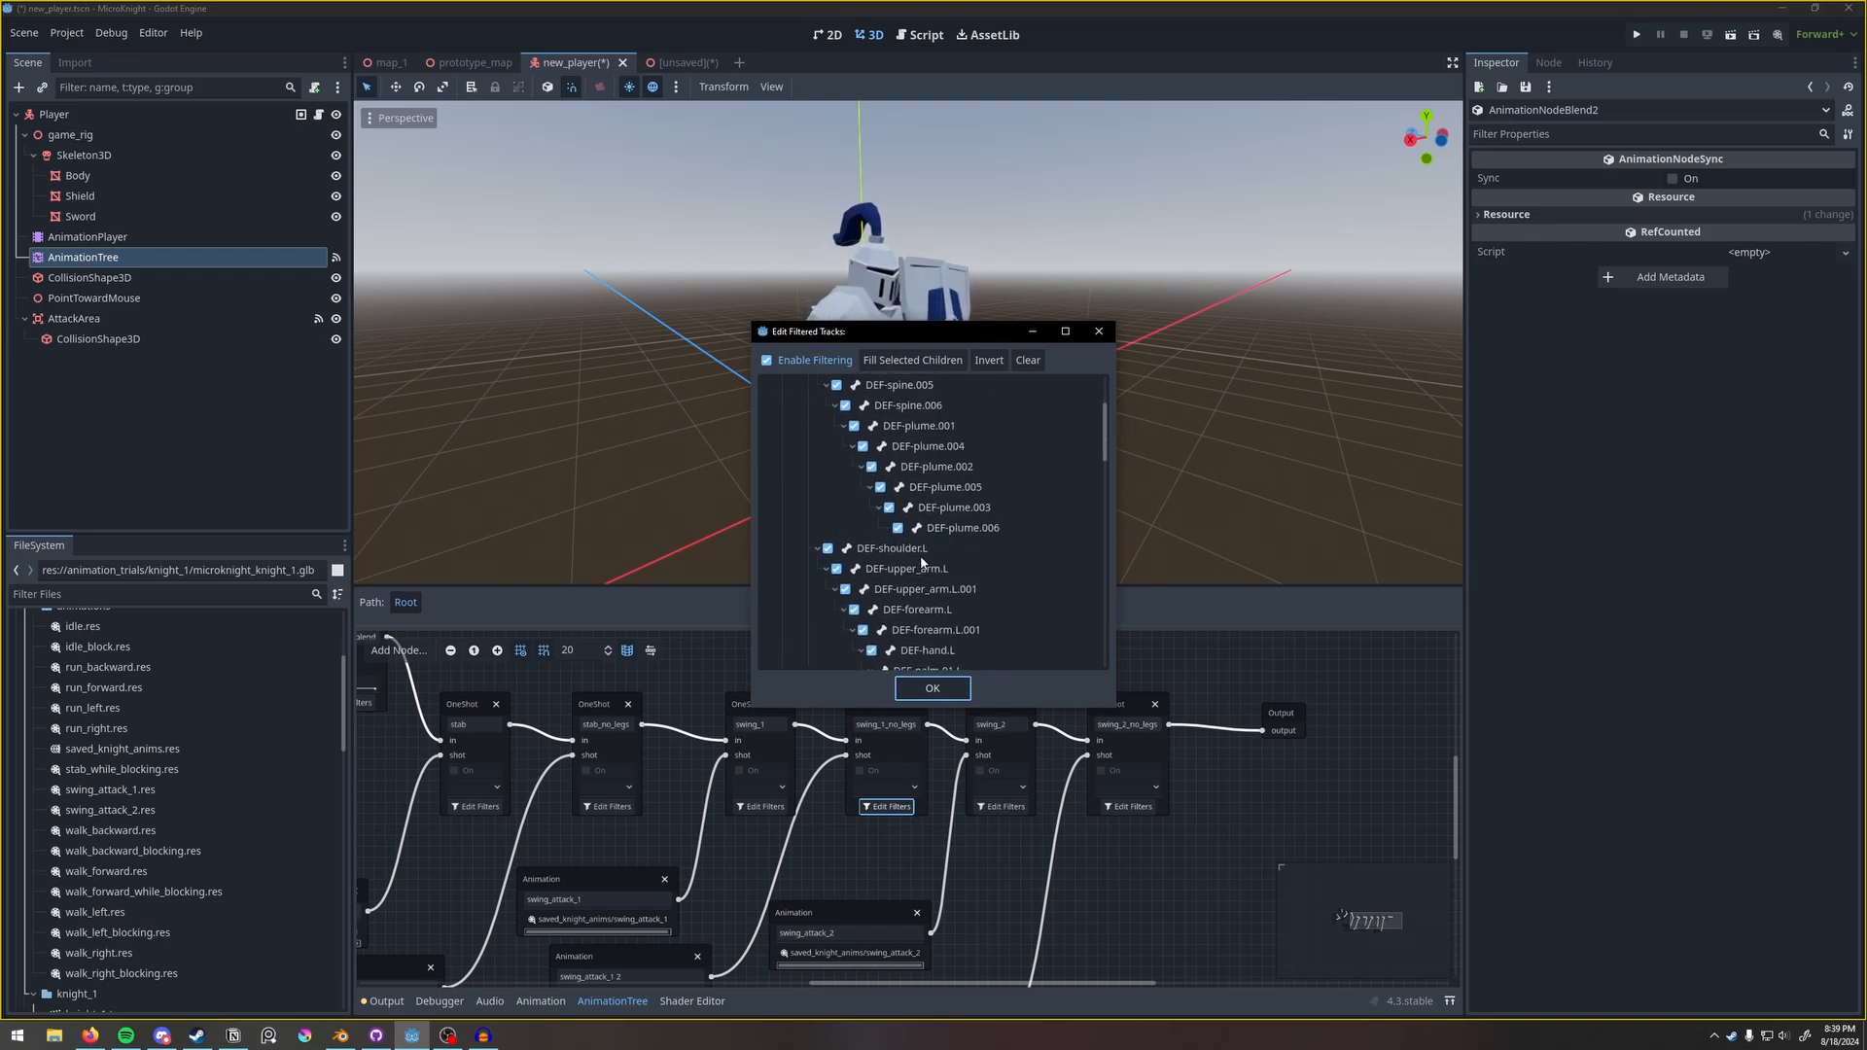
scroll(956, 559, down, 5)
click(933, 689)
Inspect the swing_2_no_legs OneShot's settings and examine the chain of OneShot nodes leading to Output.
click(1021, 681)
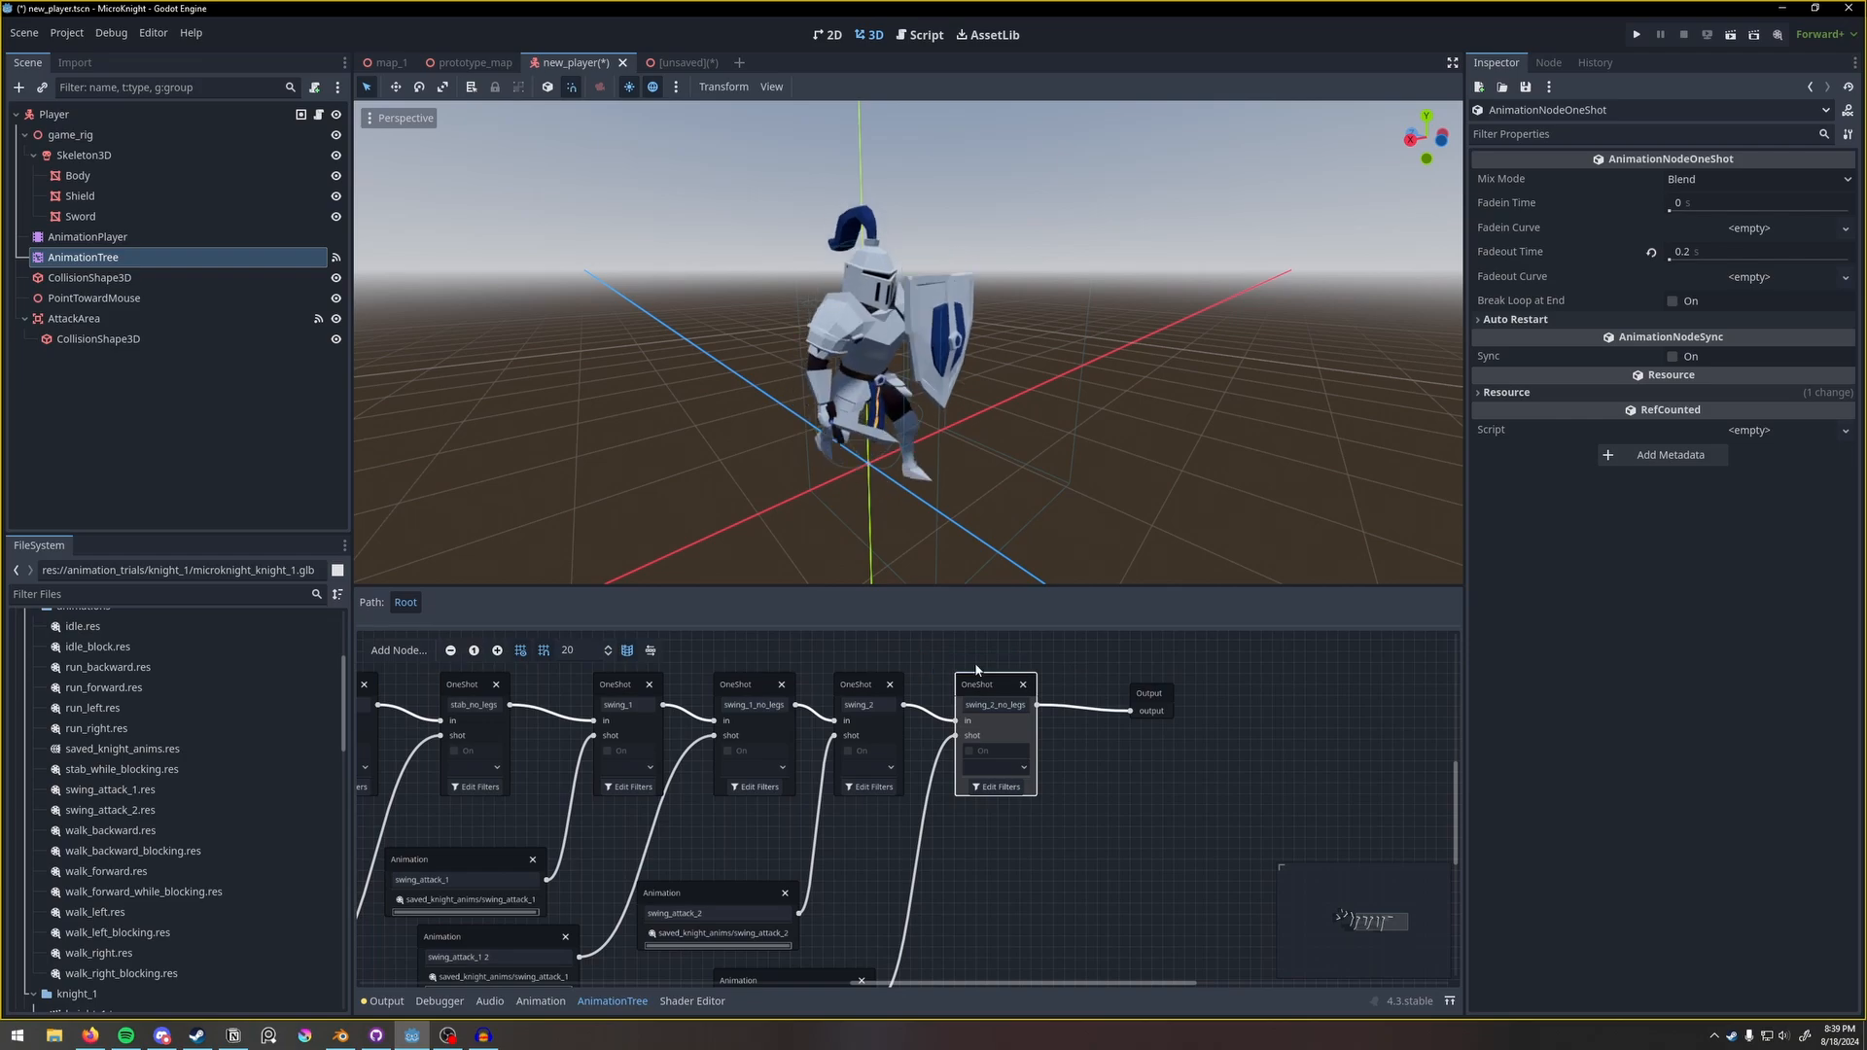
click(929, 666)
middle_drag(776, 691, 927, 702)
drag(570, 669, 1250, 857)
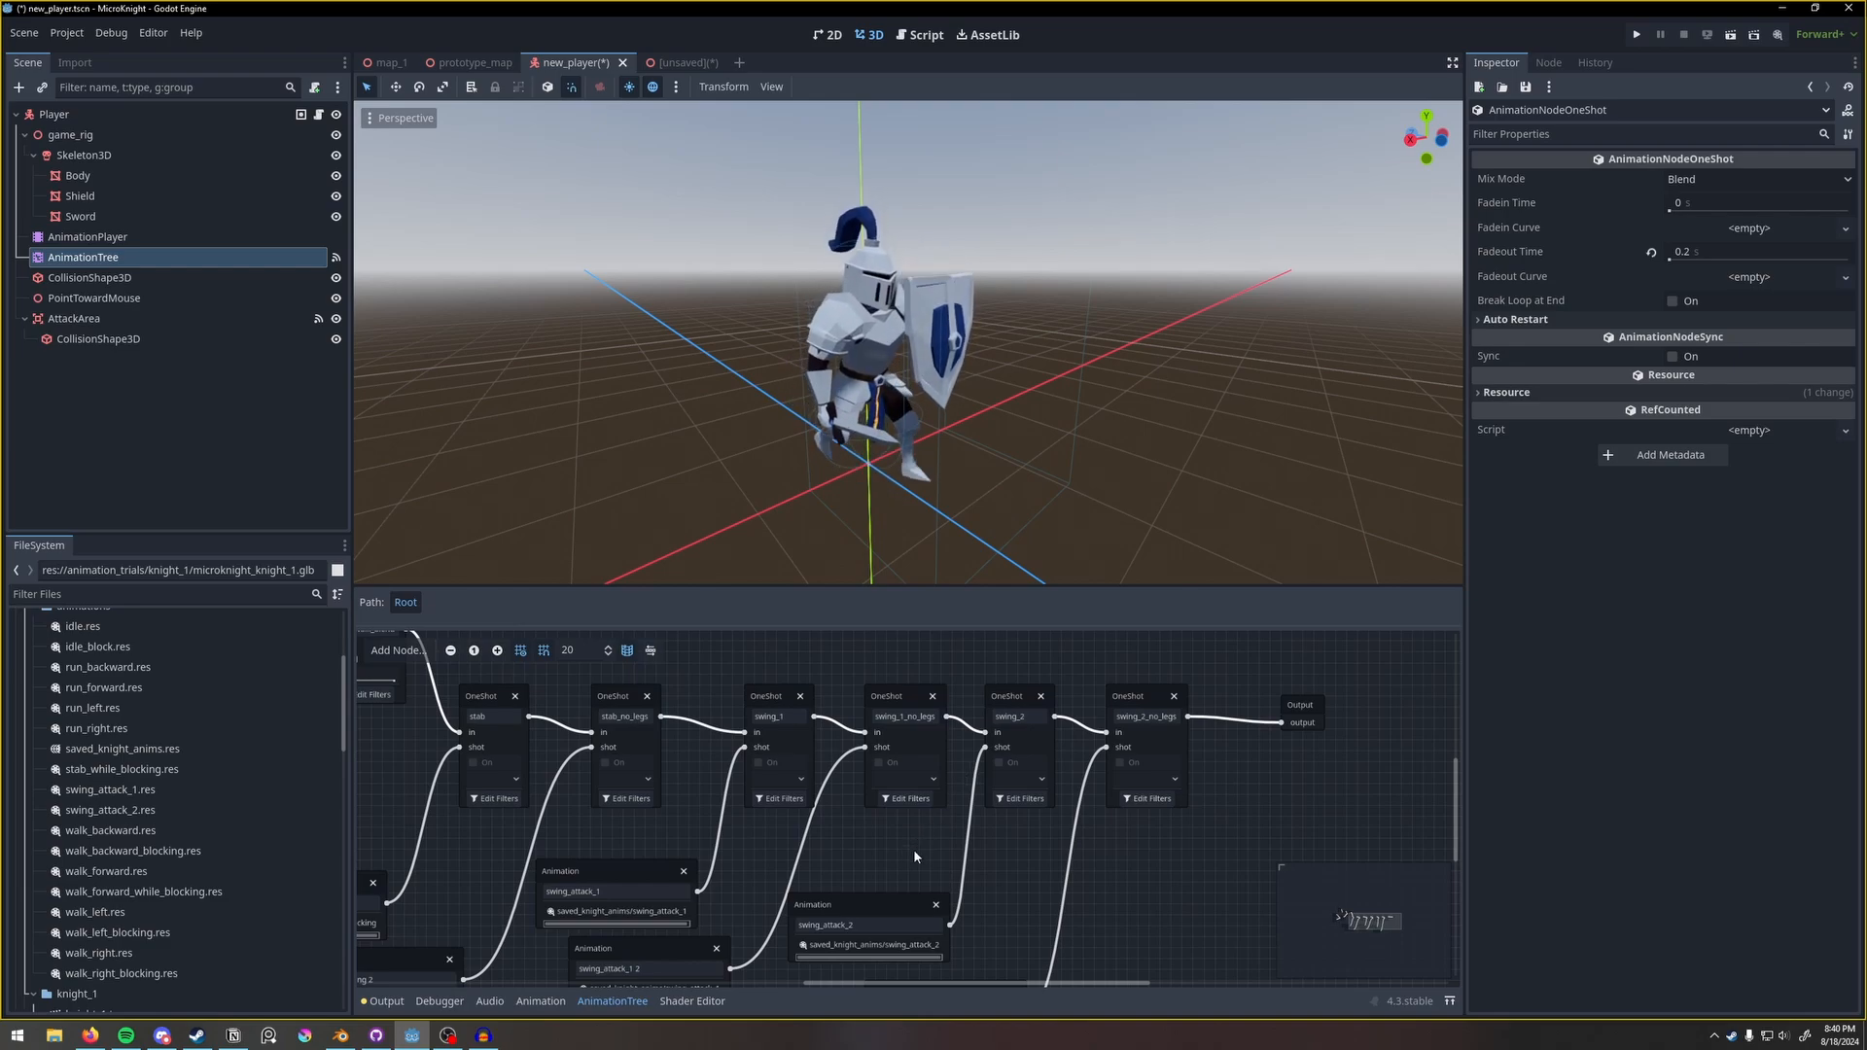
mouse_move(913, 849)
middle_down()
mouse_move(1095, 726)
mouse_move(979, 770)
mouse_move(905, 837)
middle_up()
middle_drag(944, 694, 1117, 653)
middle_drag(1117, 741, 1001, 770)
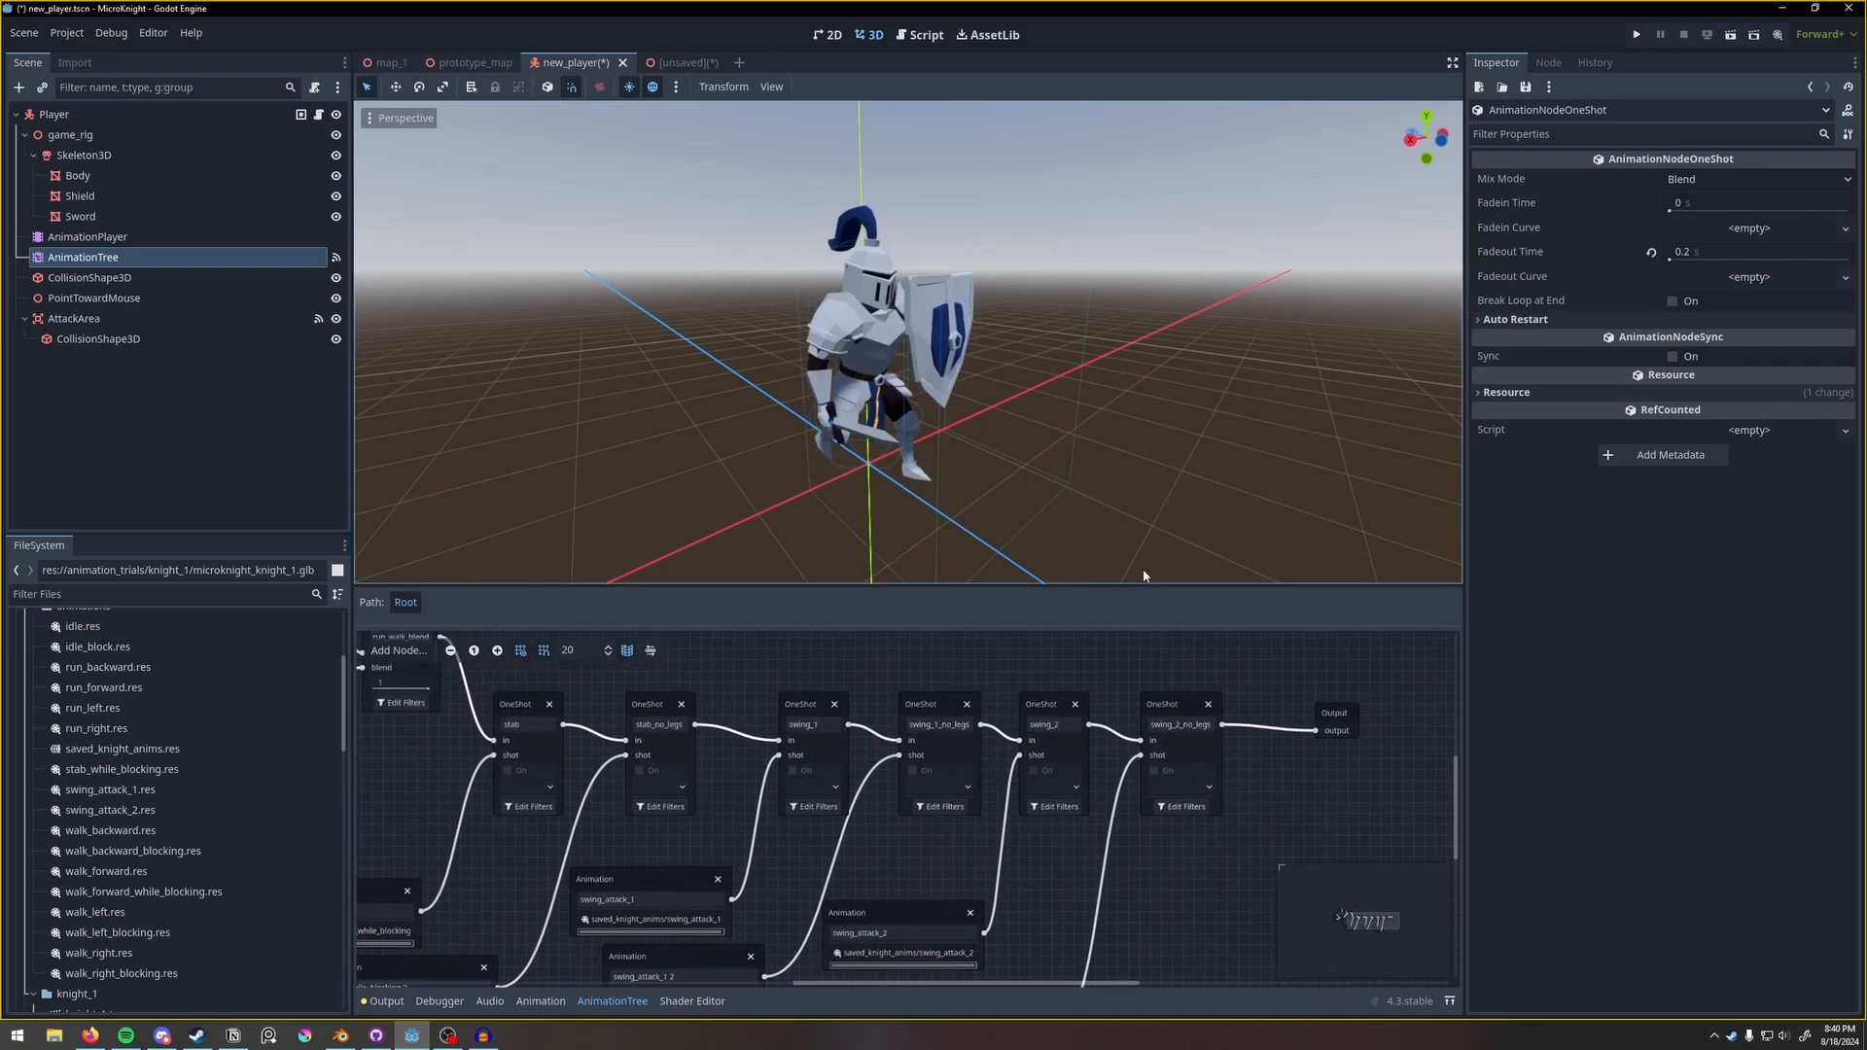
Run the MicroKnight project.
click(1636, 35)
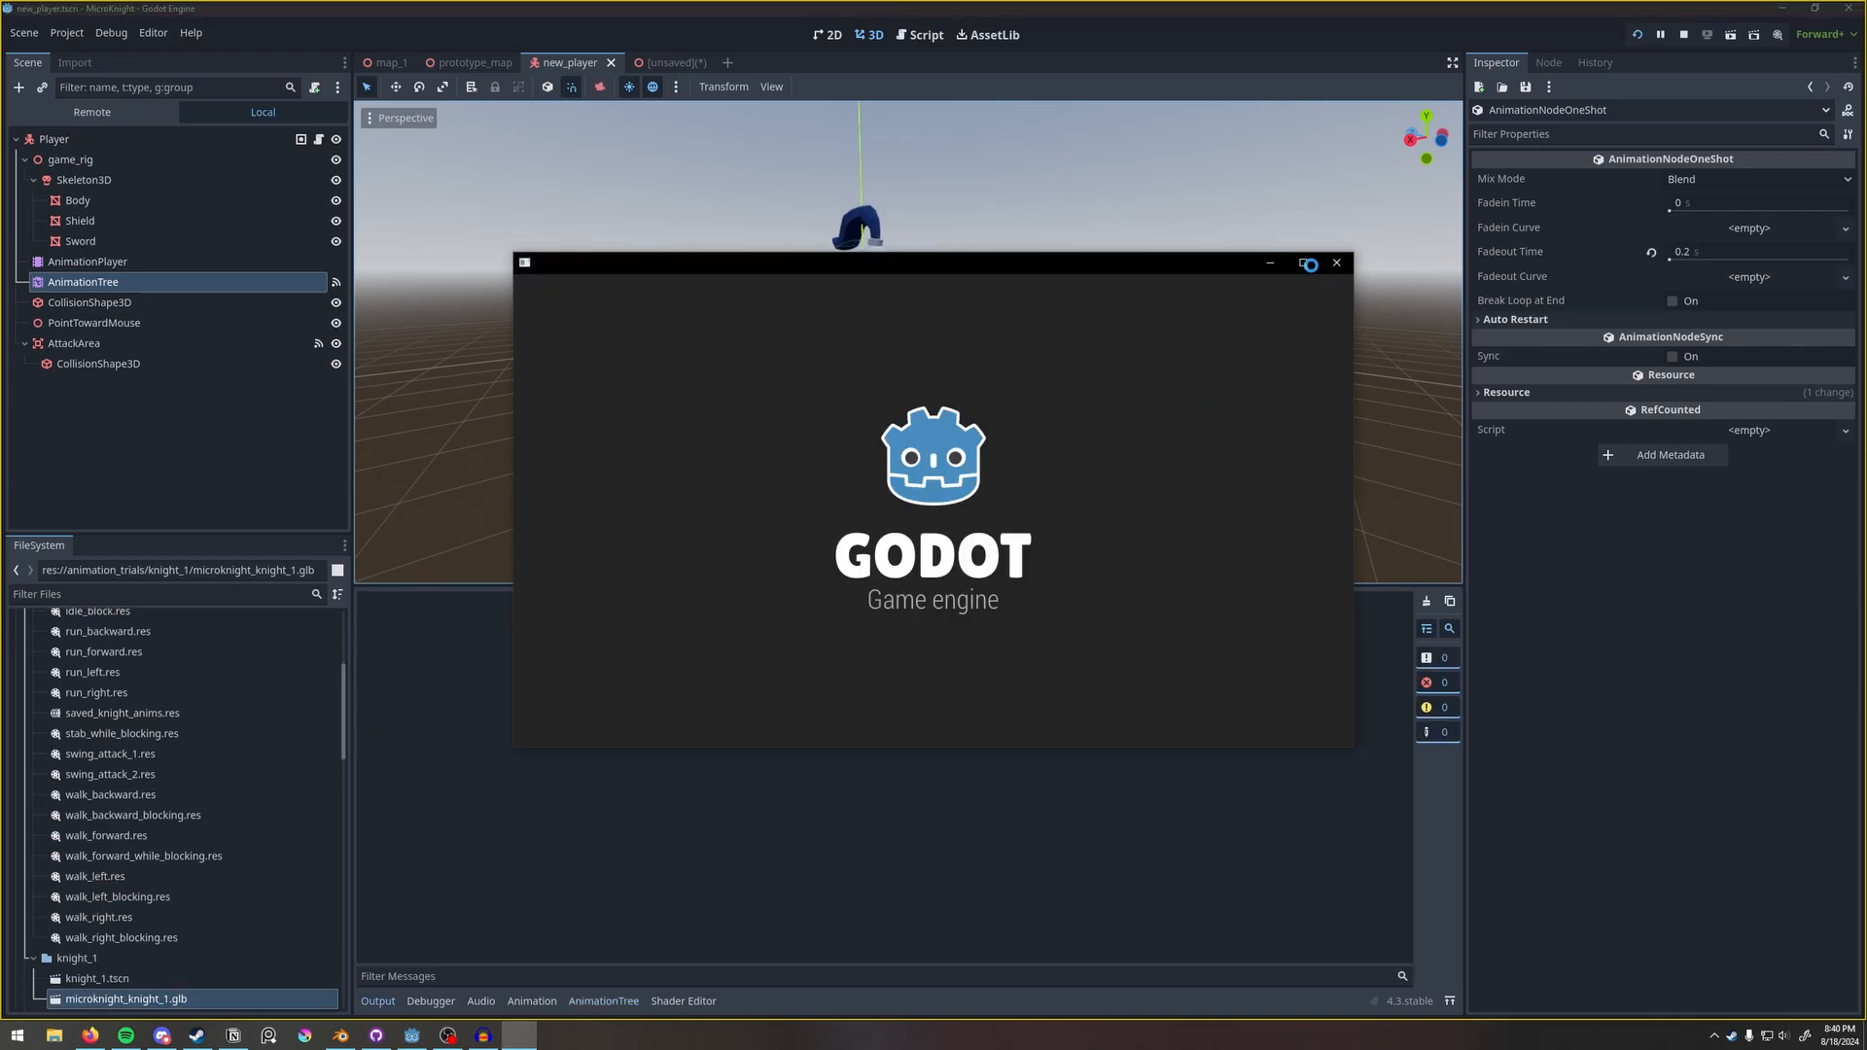
Maximize the game window, preview the knight's movement animations in several directions, and close the game.
click(1304, 264)
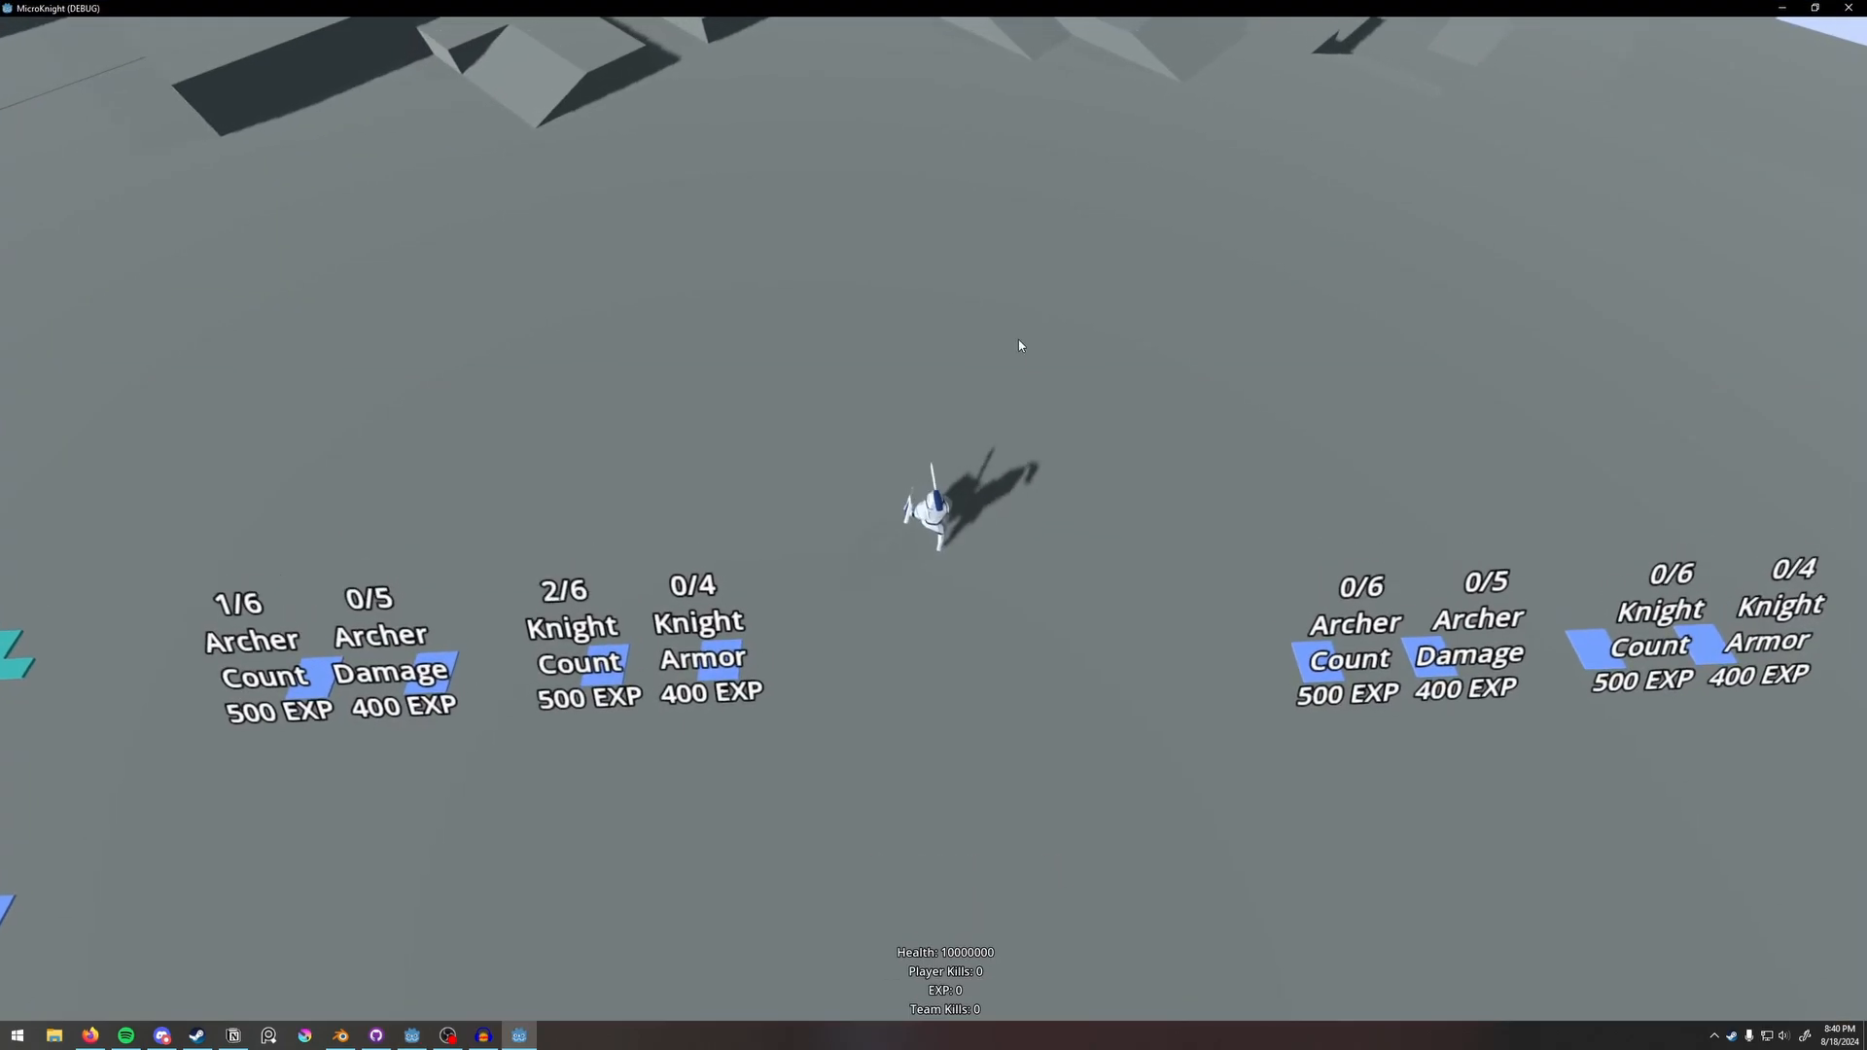
key(d)
key(w)
key(a)
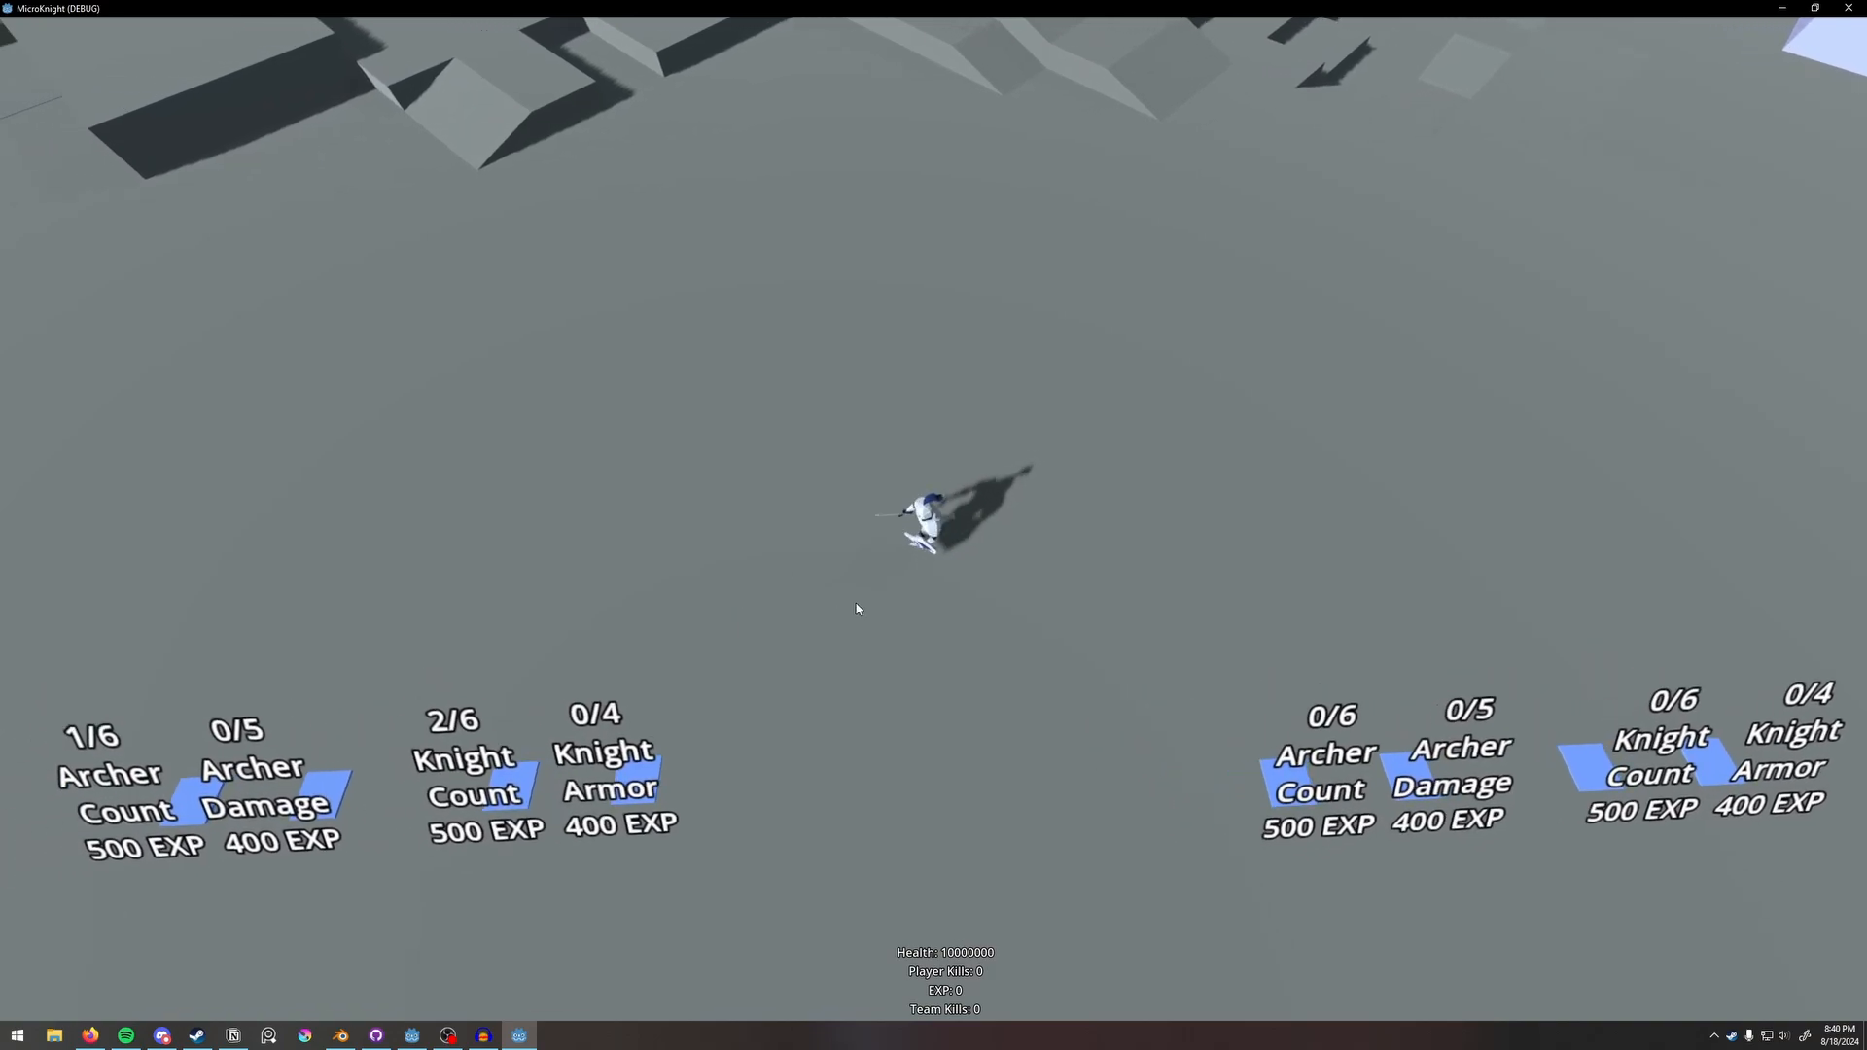
key(s)
key(a)
key(w)
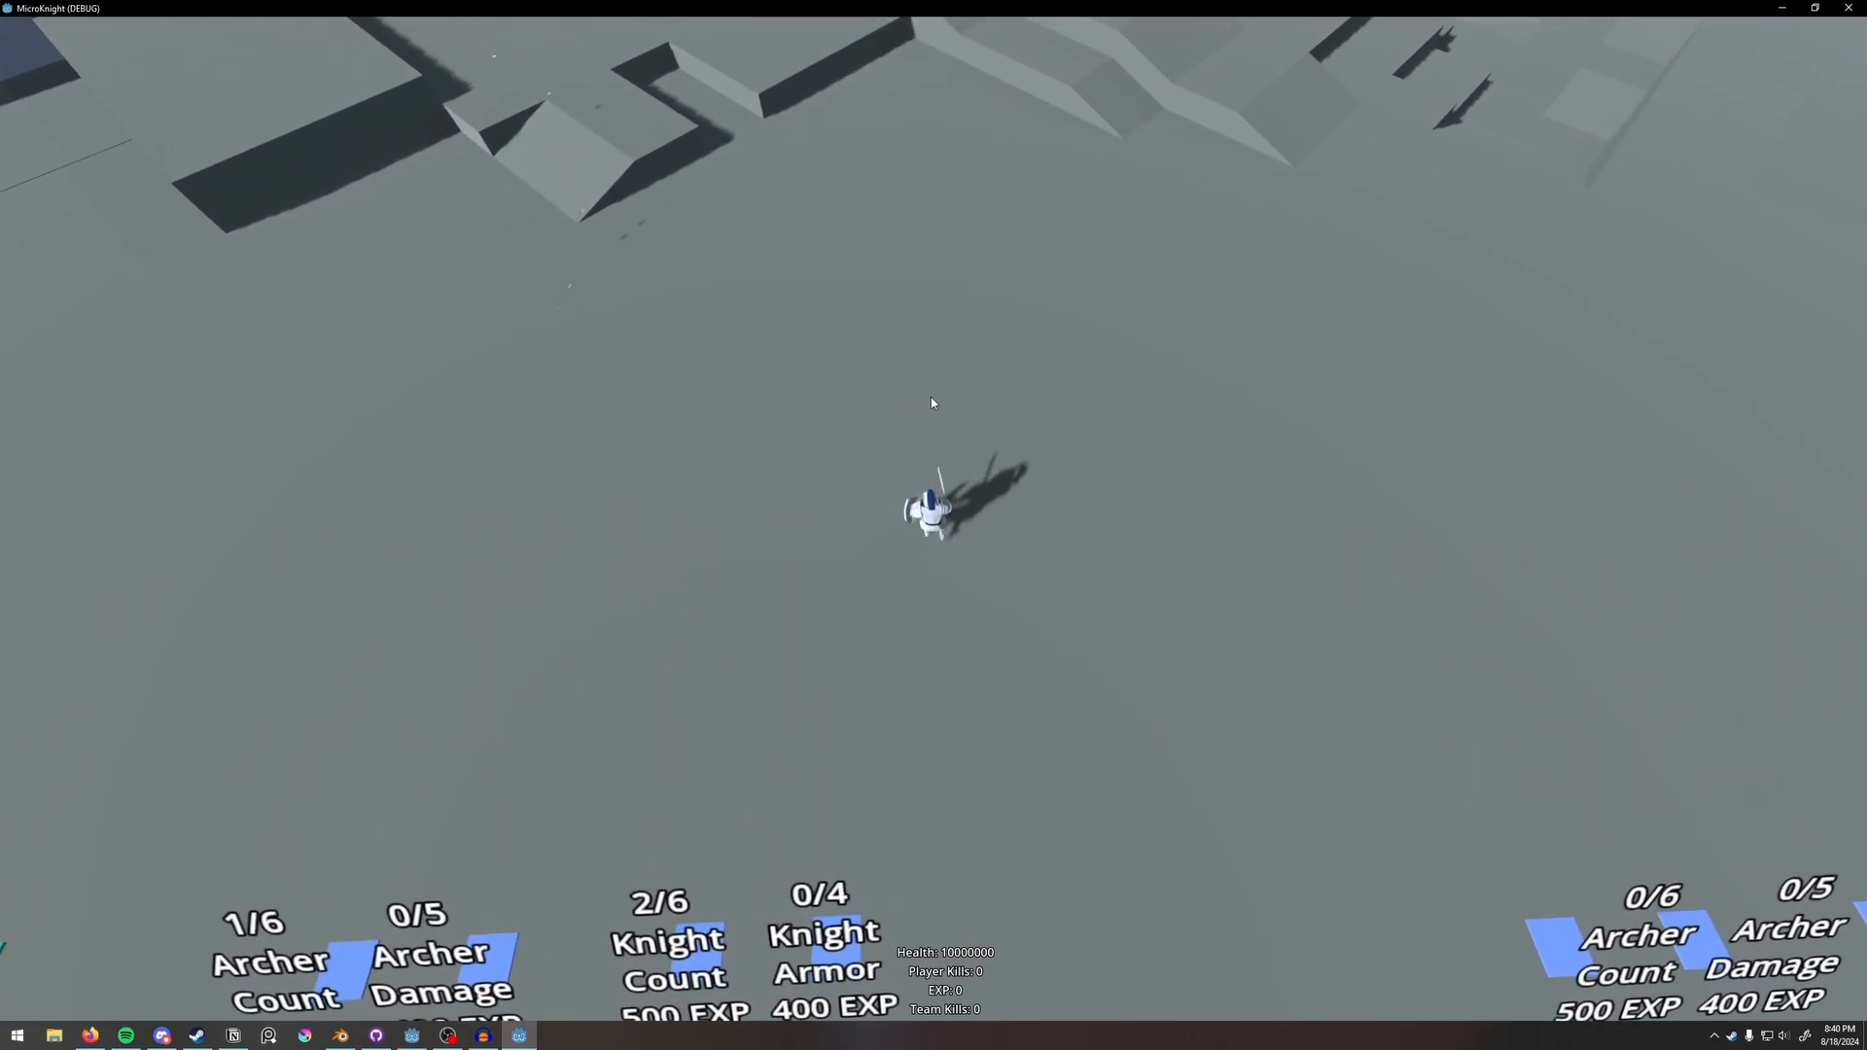
key(a)
key(d)
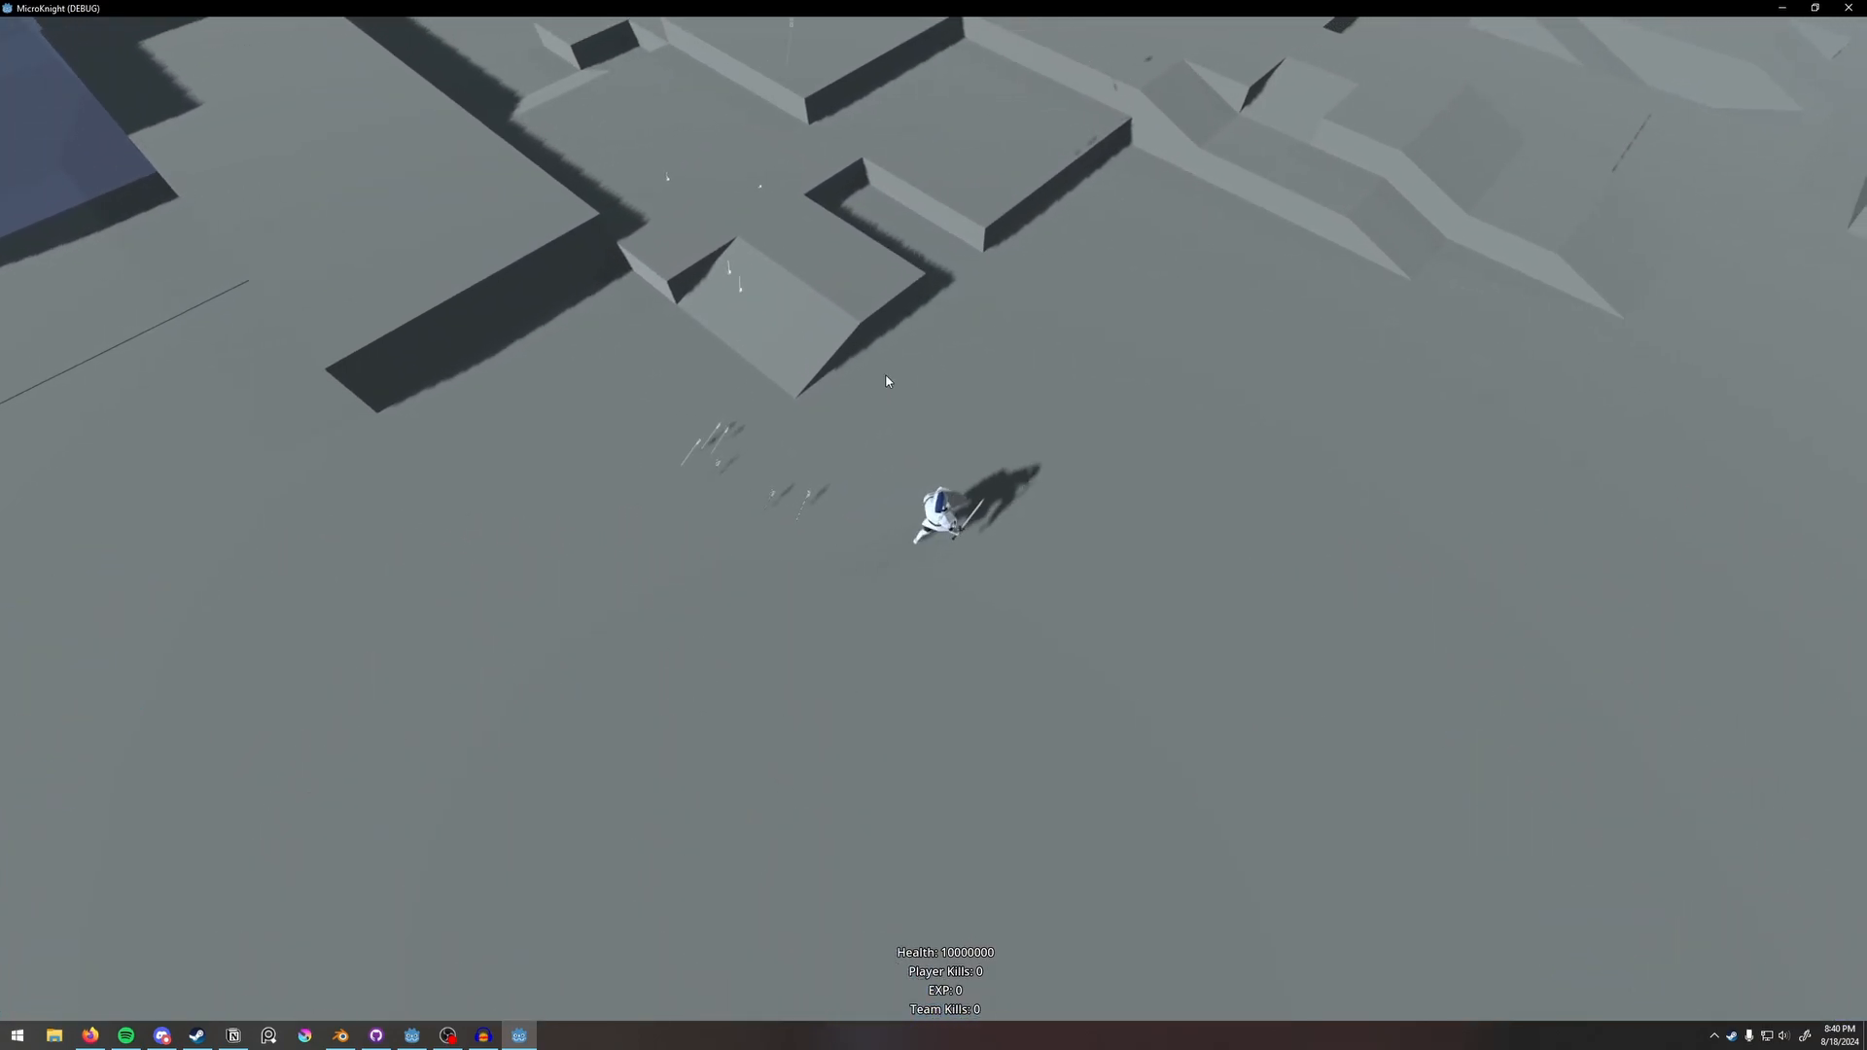
click(1849, 7)
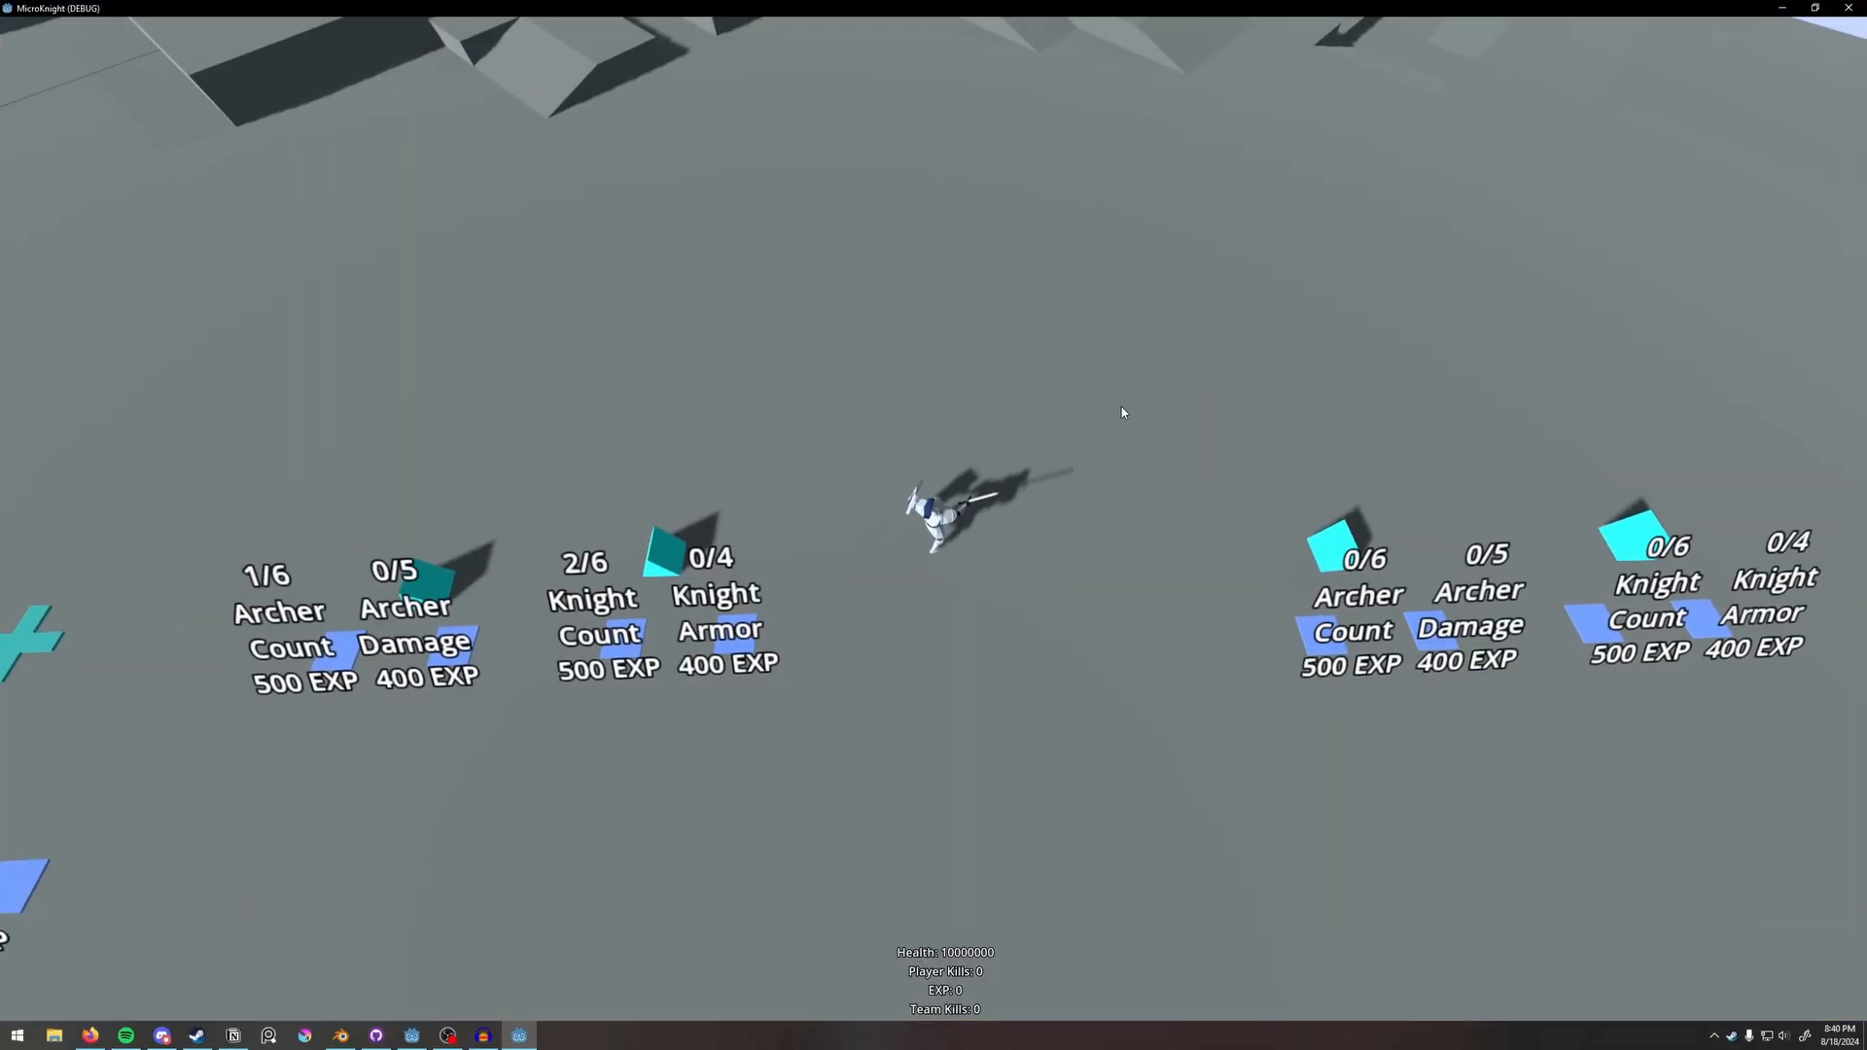
Move the knight away from the upgrade area onto the open ground near the approaching enemies to check its movement animations.
key(w)
key(a)
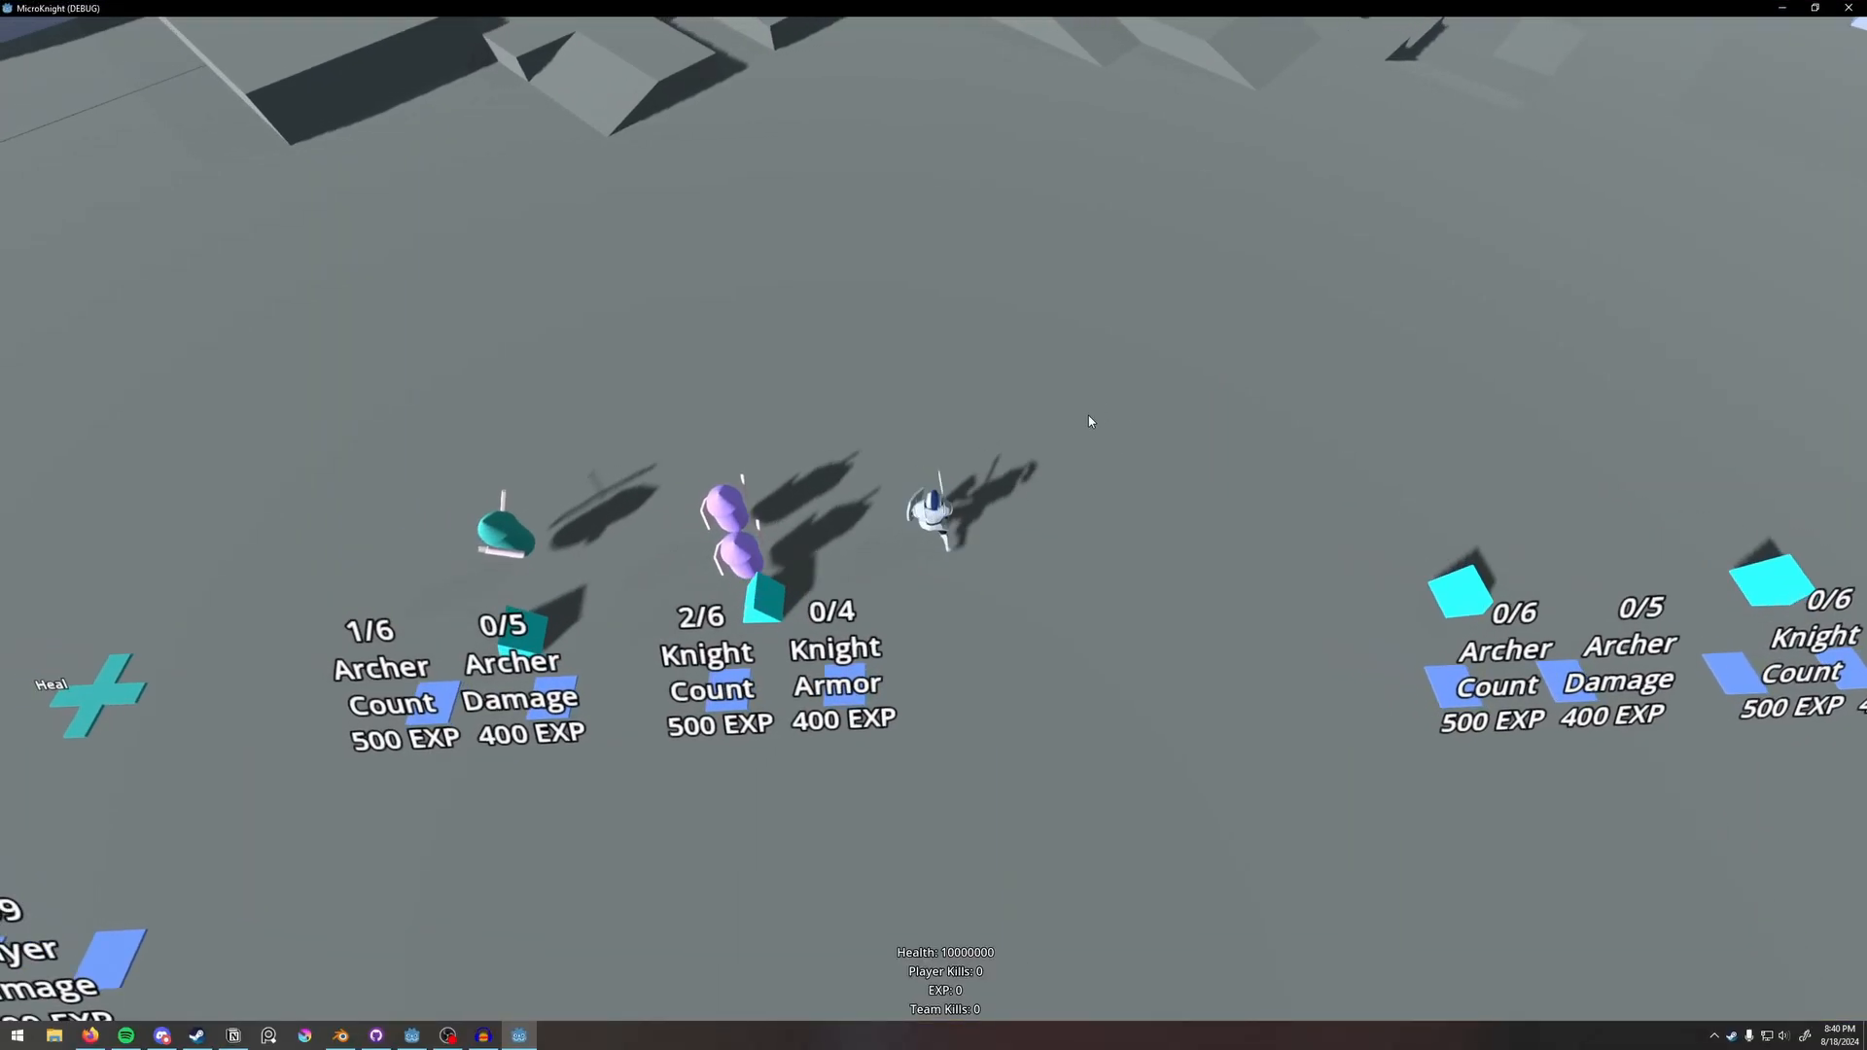
key(a)
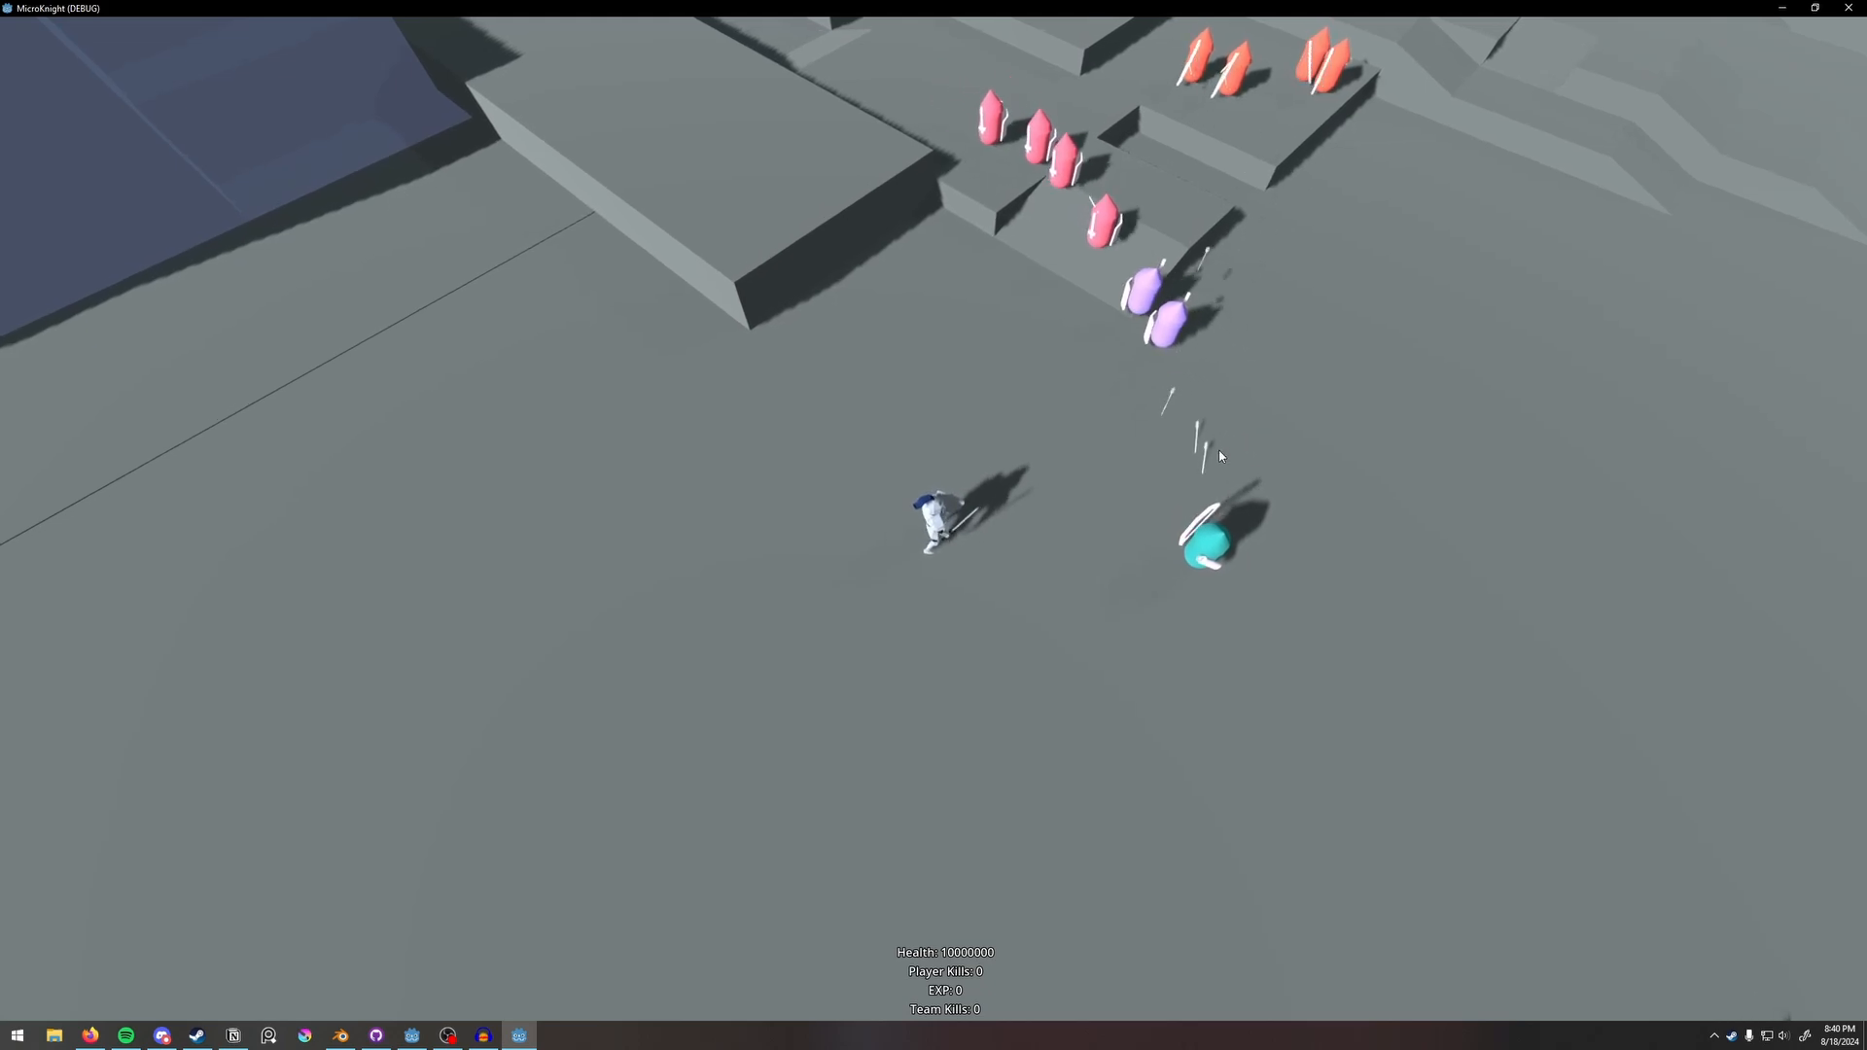
key(a)
key(a)
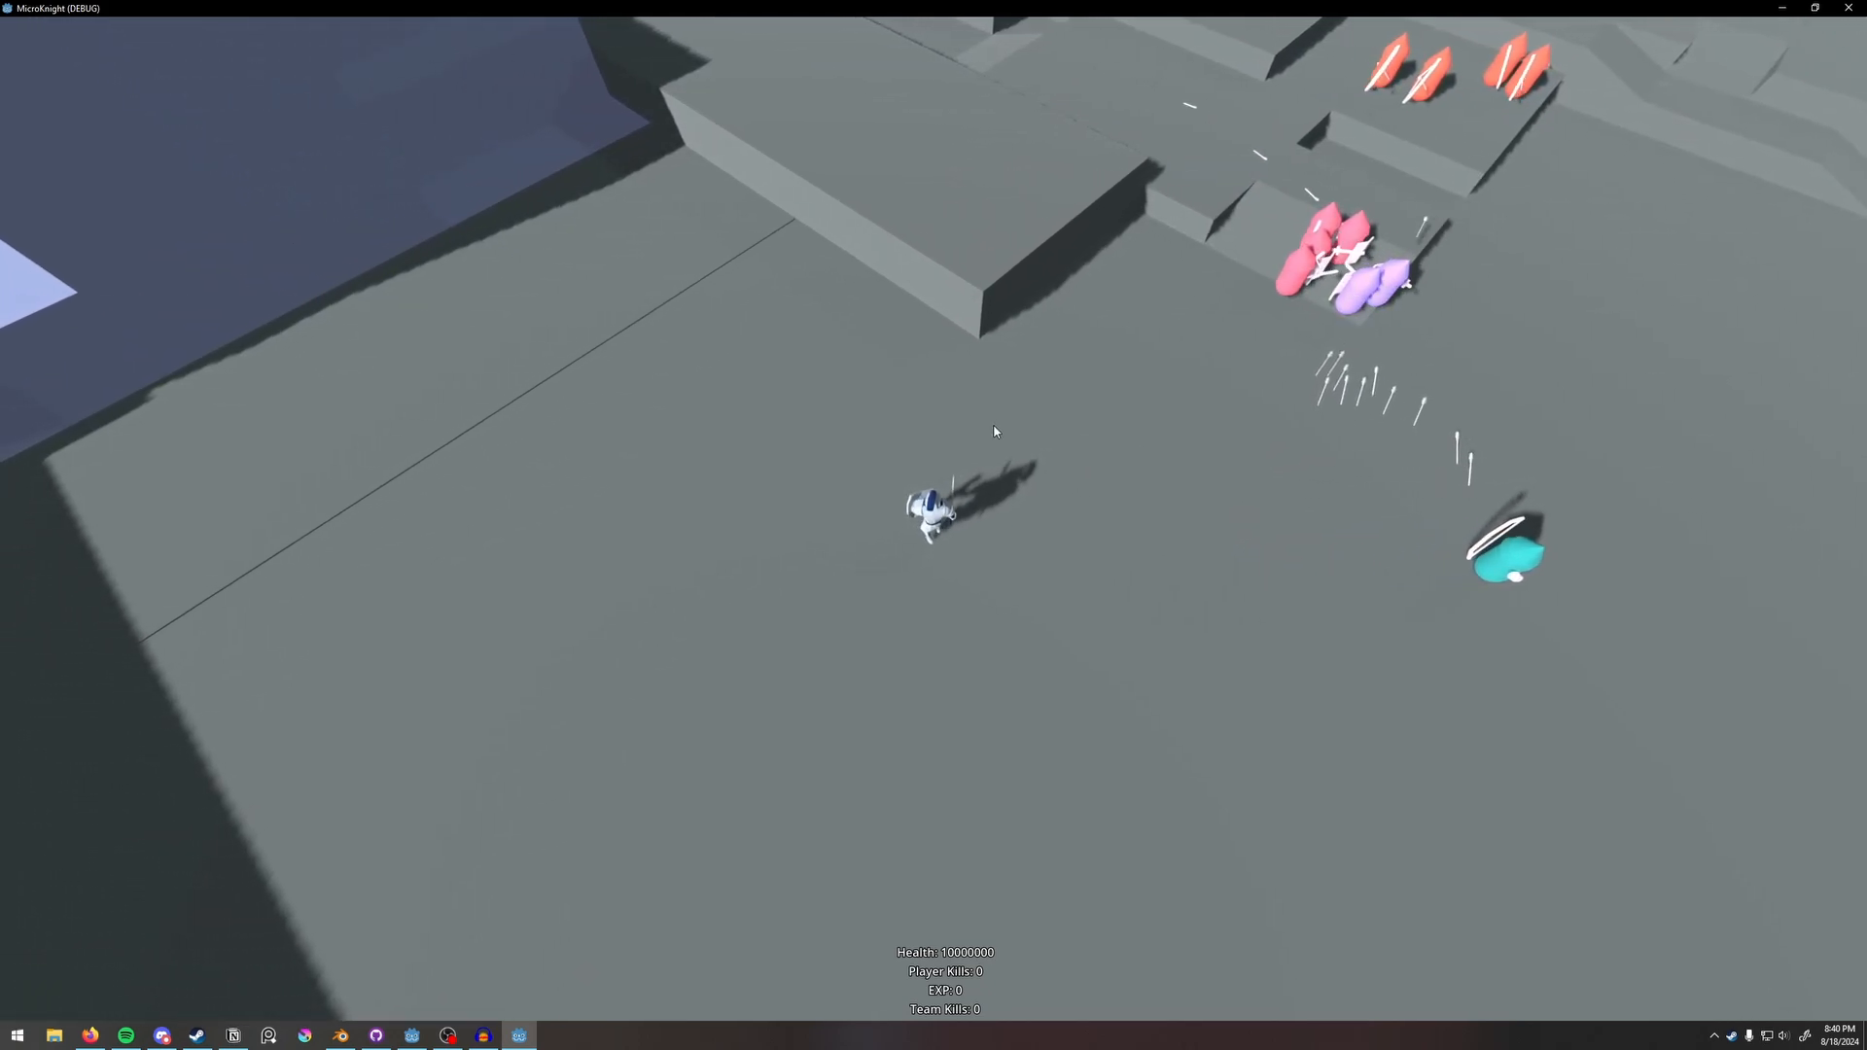
key(d)
key(s)
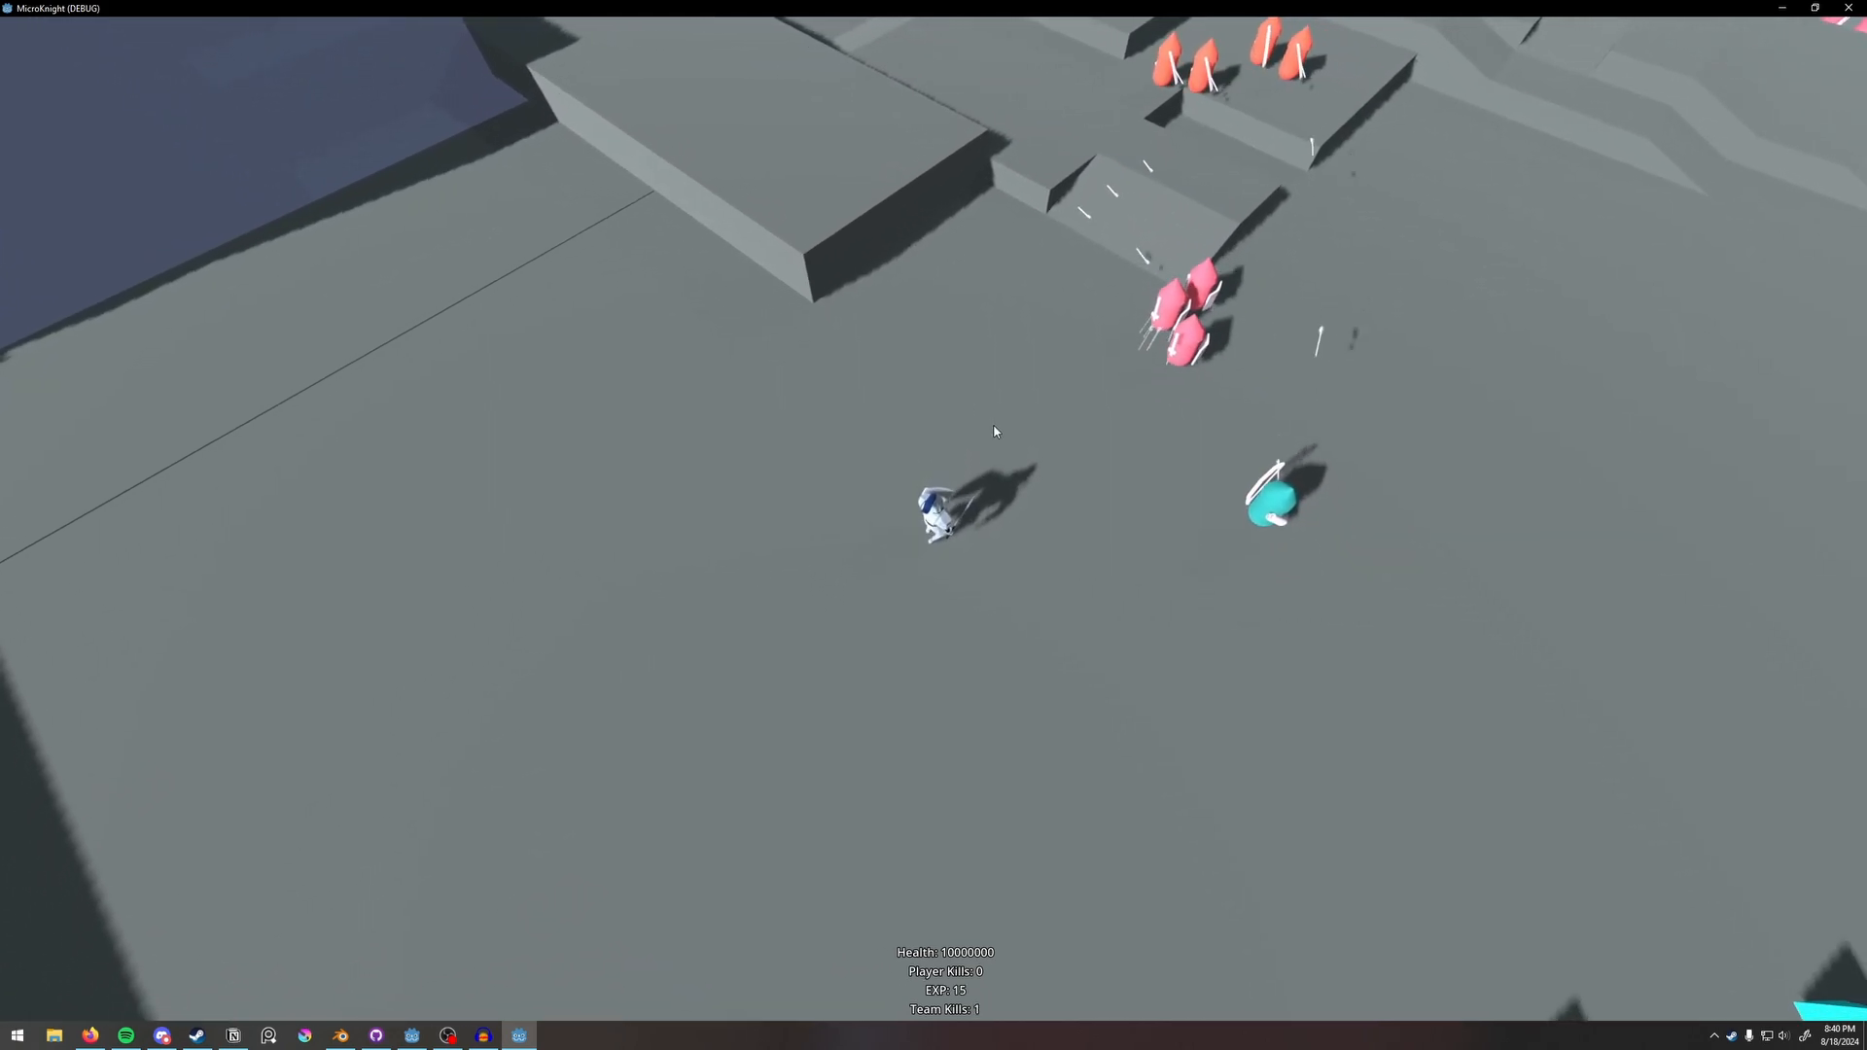
key(w)
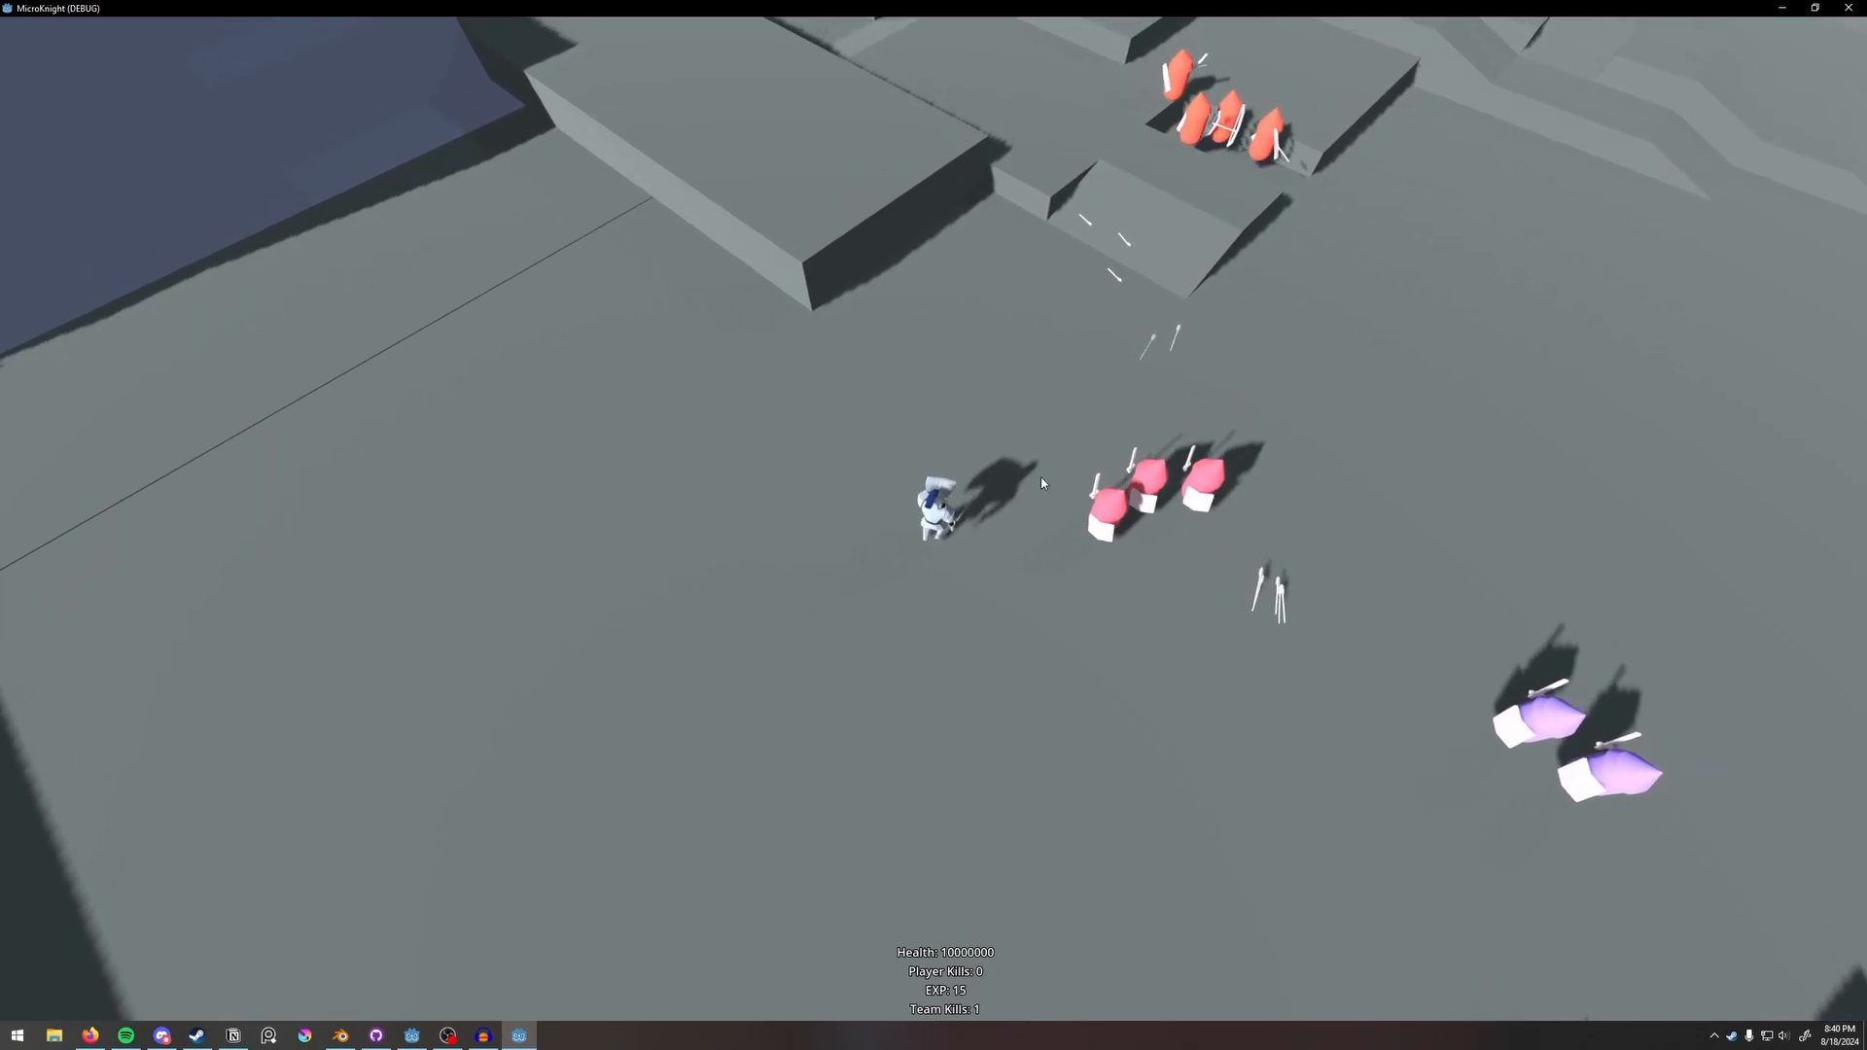
Swing the sword at the red enemies on the open ground while moving, to test the blended attack and leg animations.
click(1052, 472)
key(s)
click(1047, 464)
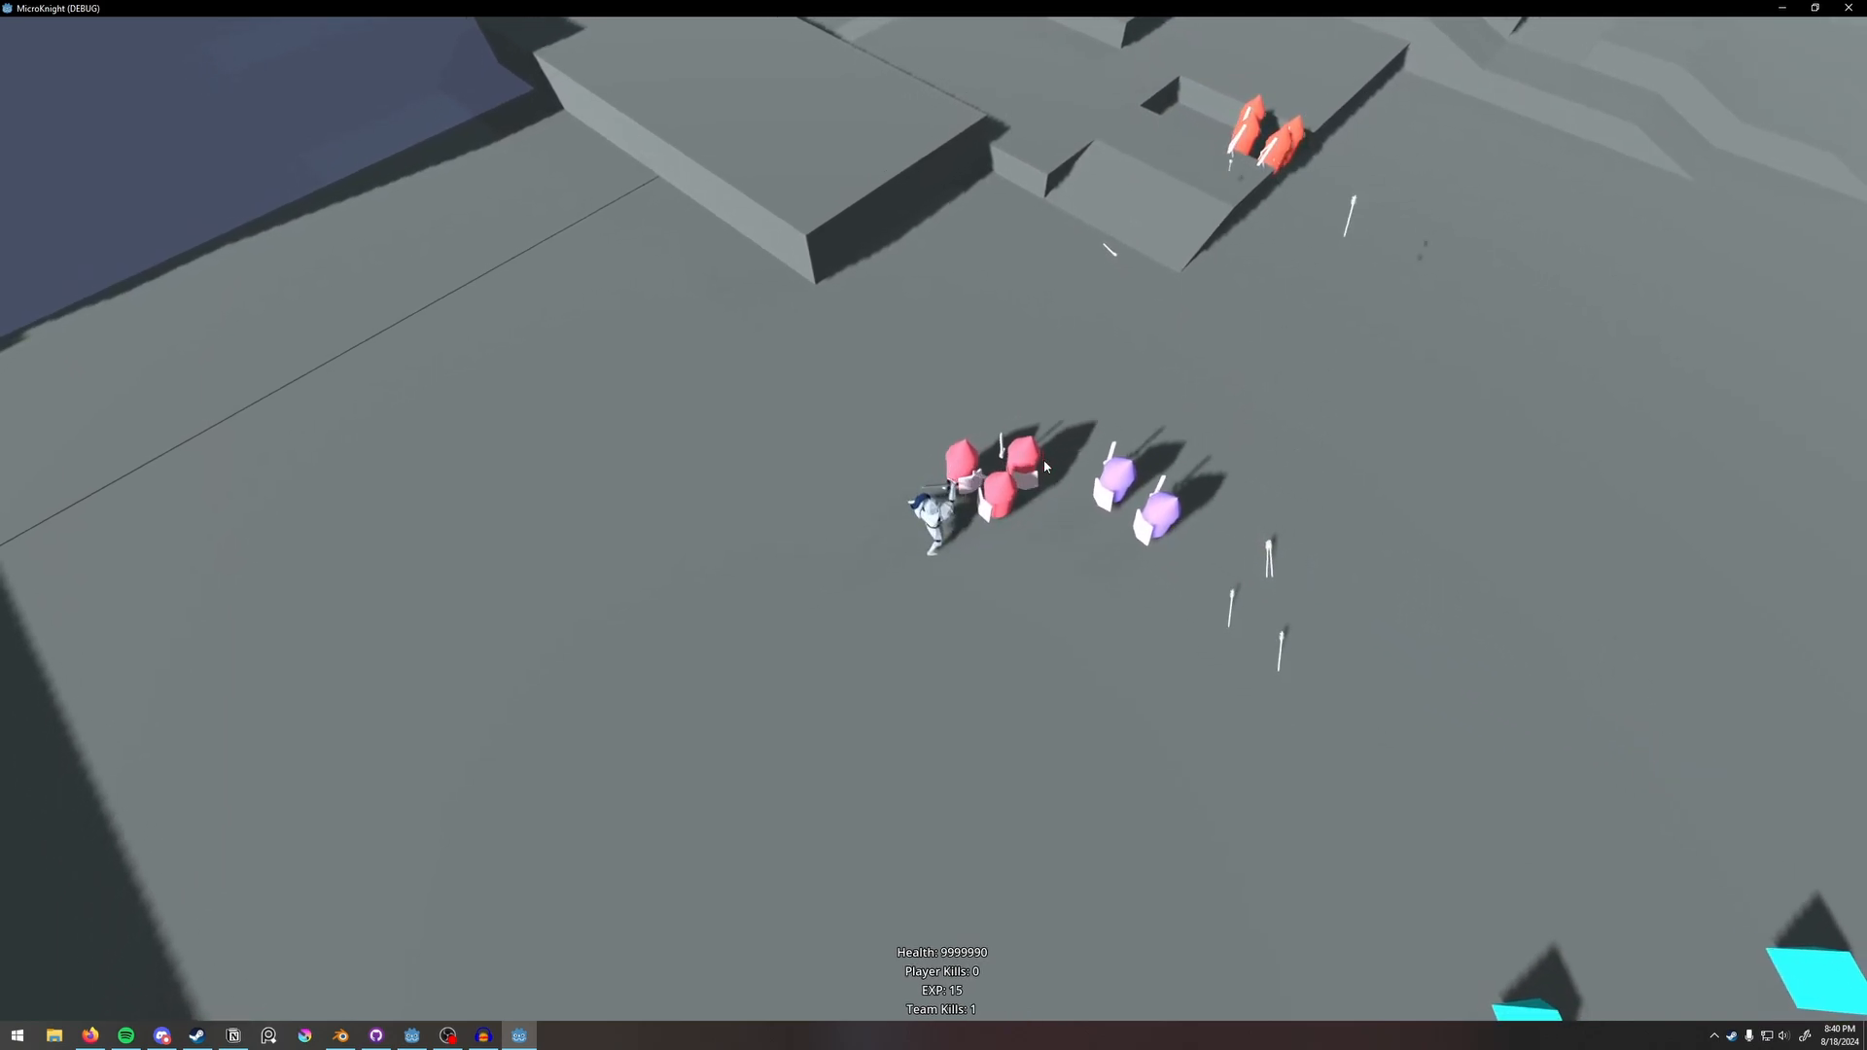
key(a)
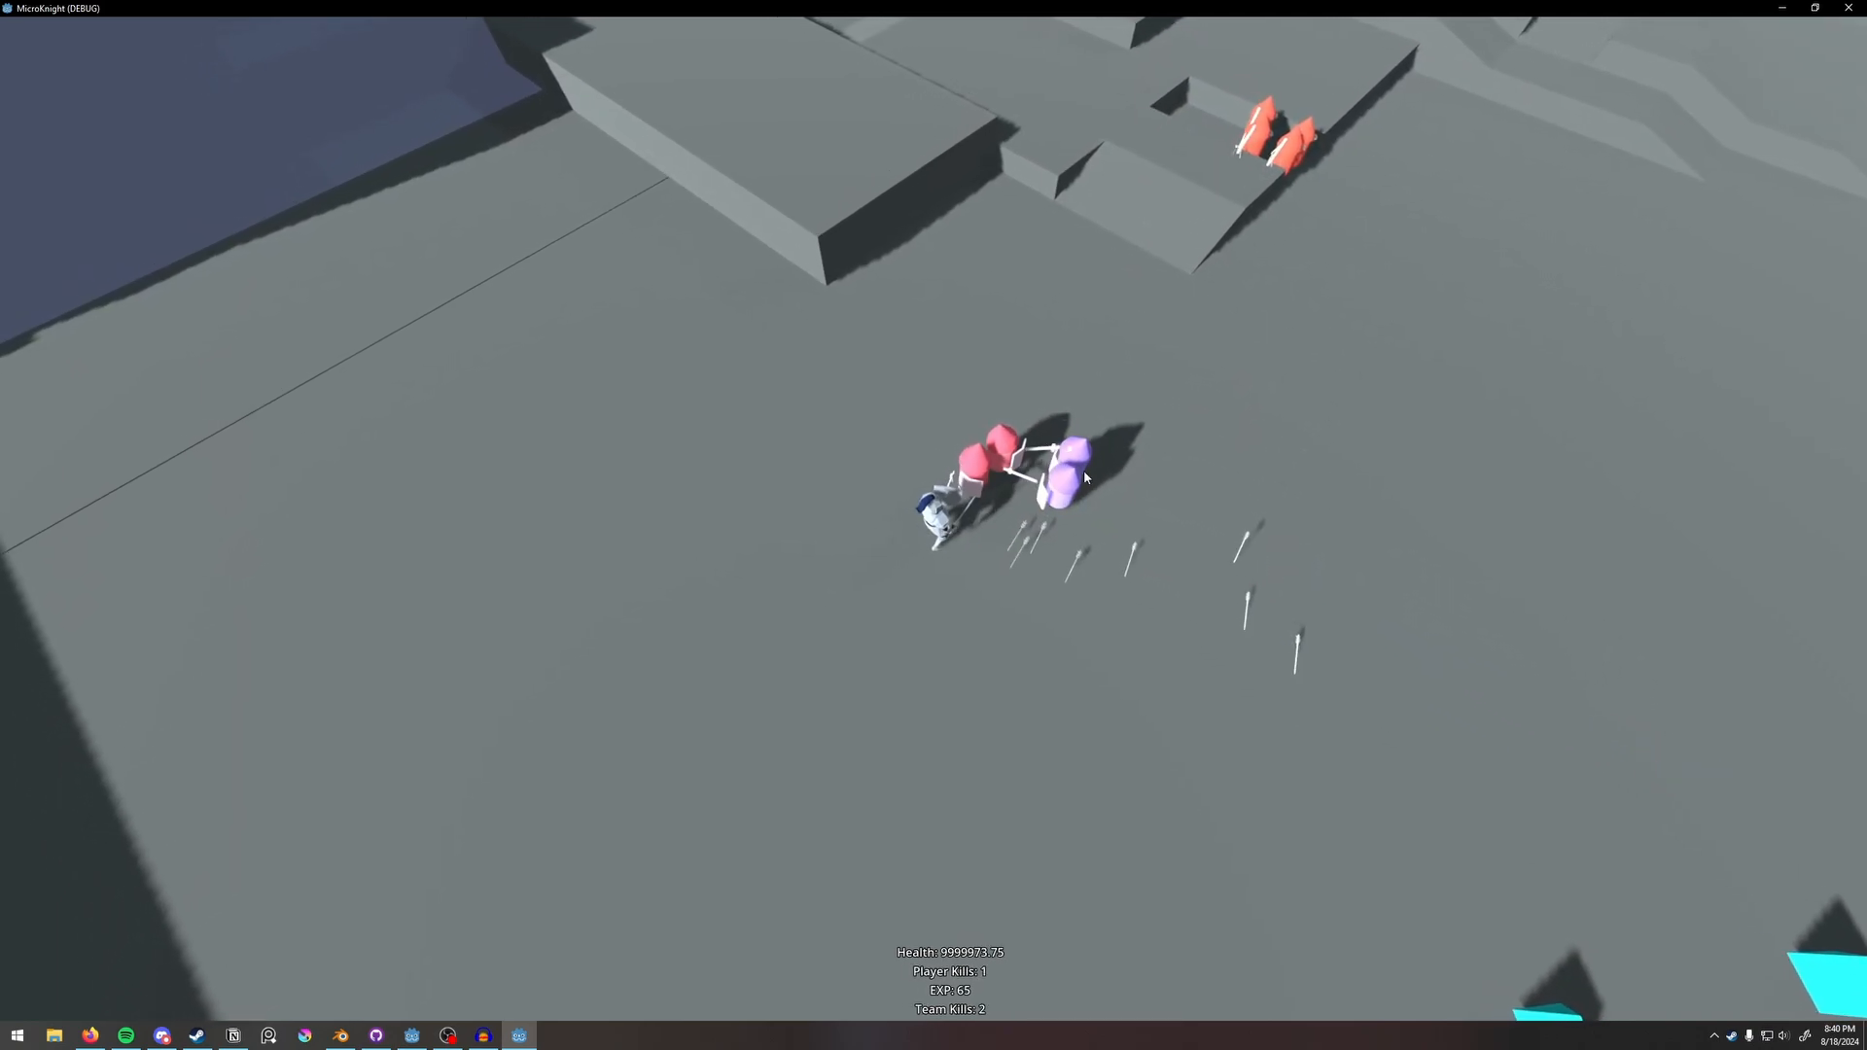
key(w)
key(d)
click(1065, 459)
key(d)
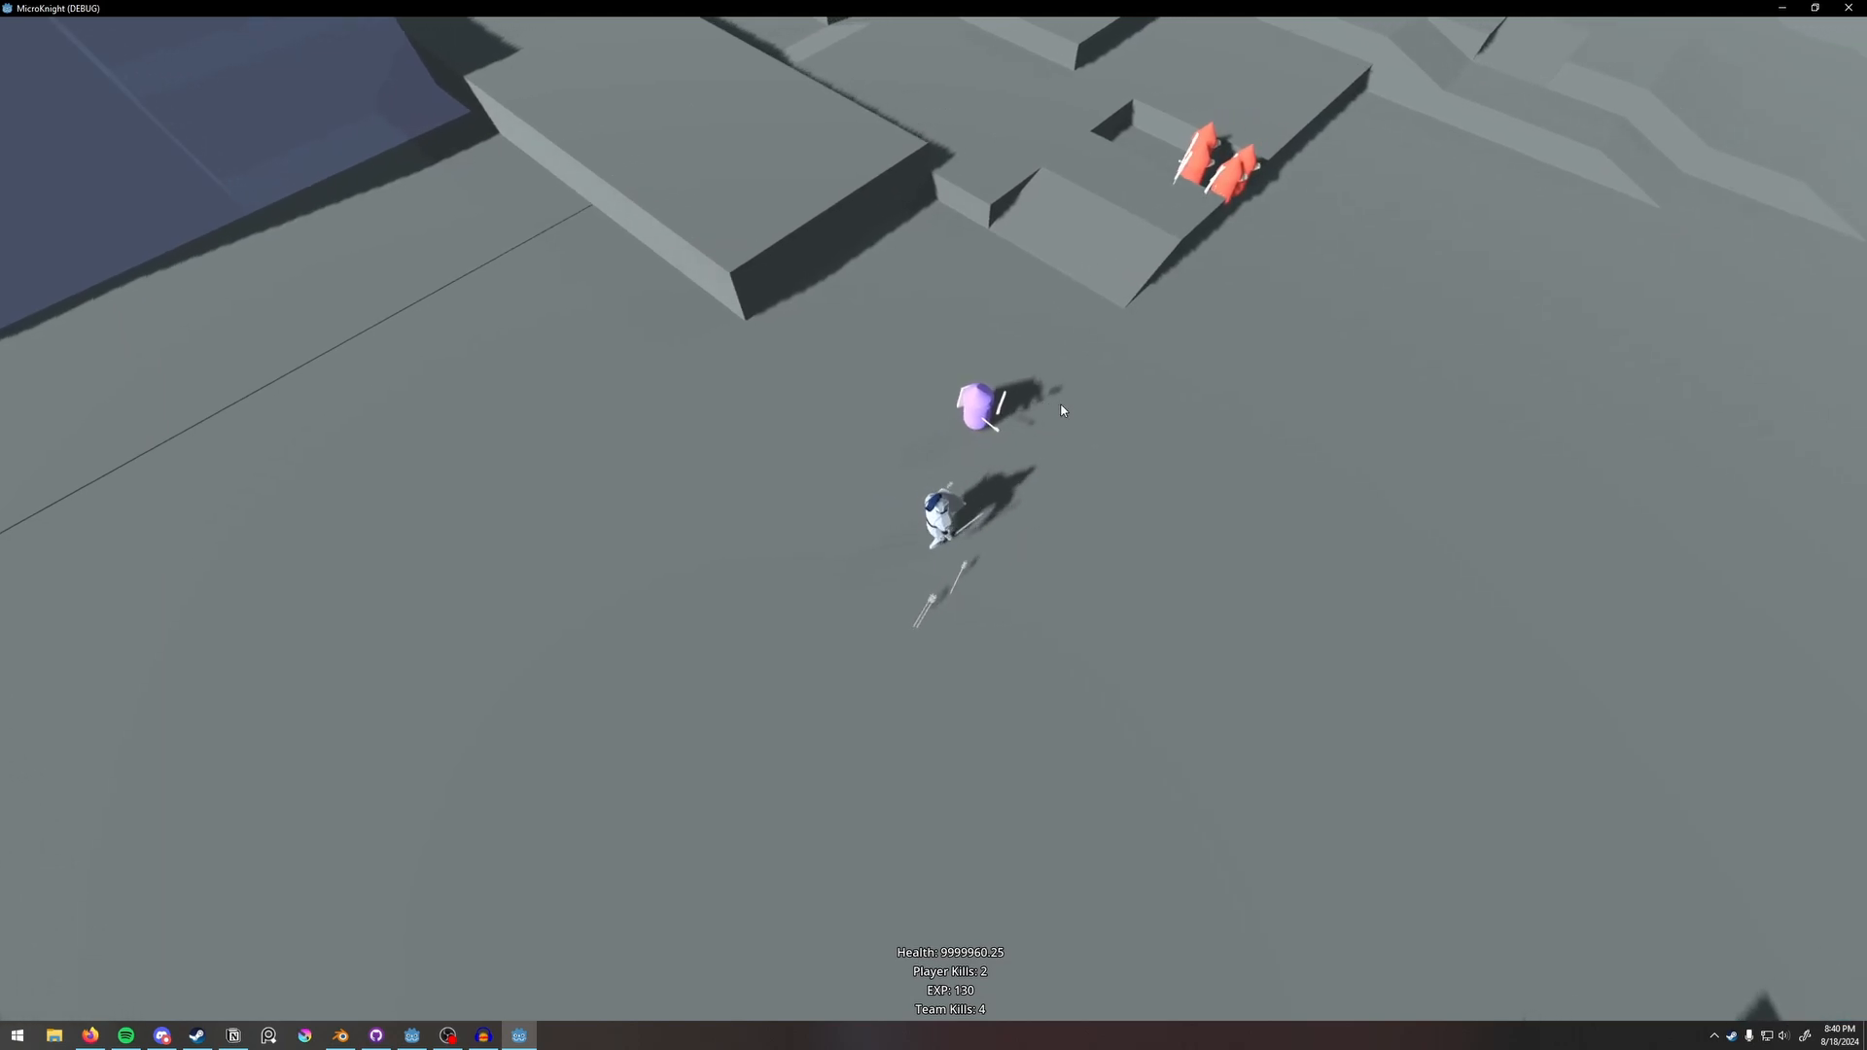
Advance the knight to the raised block beside the first ramp and attack the orange enemies there.
key(w)
key(w)
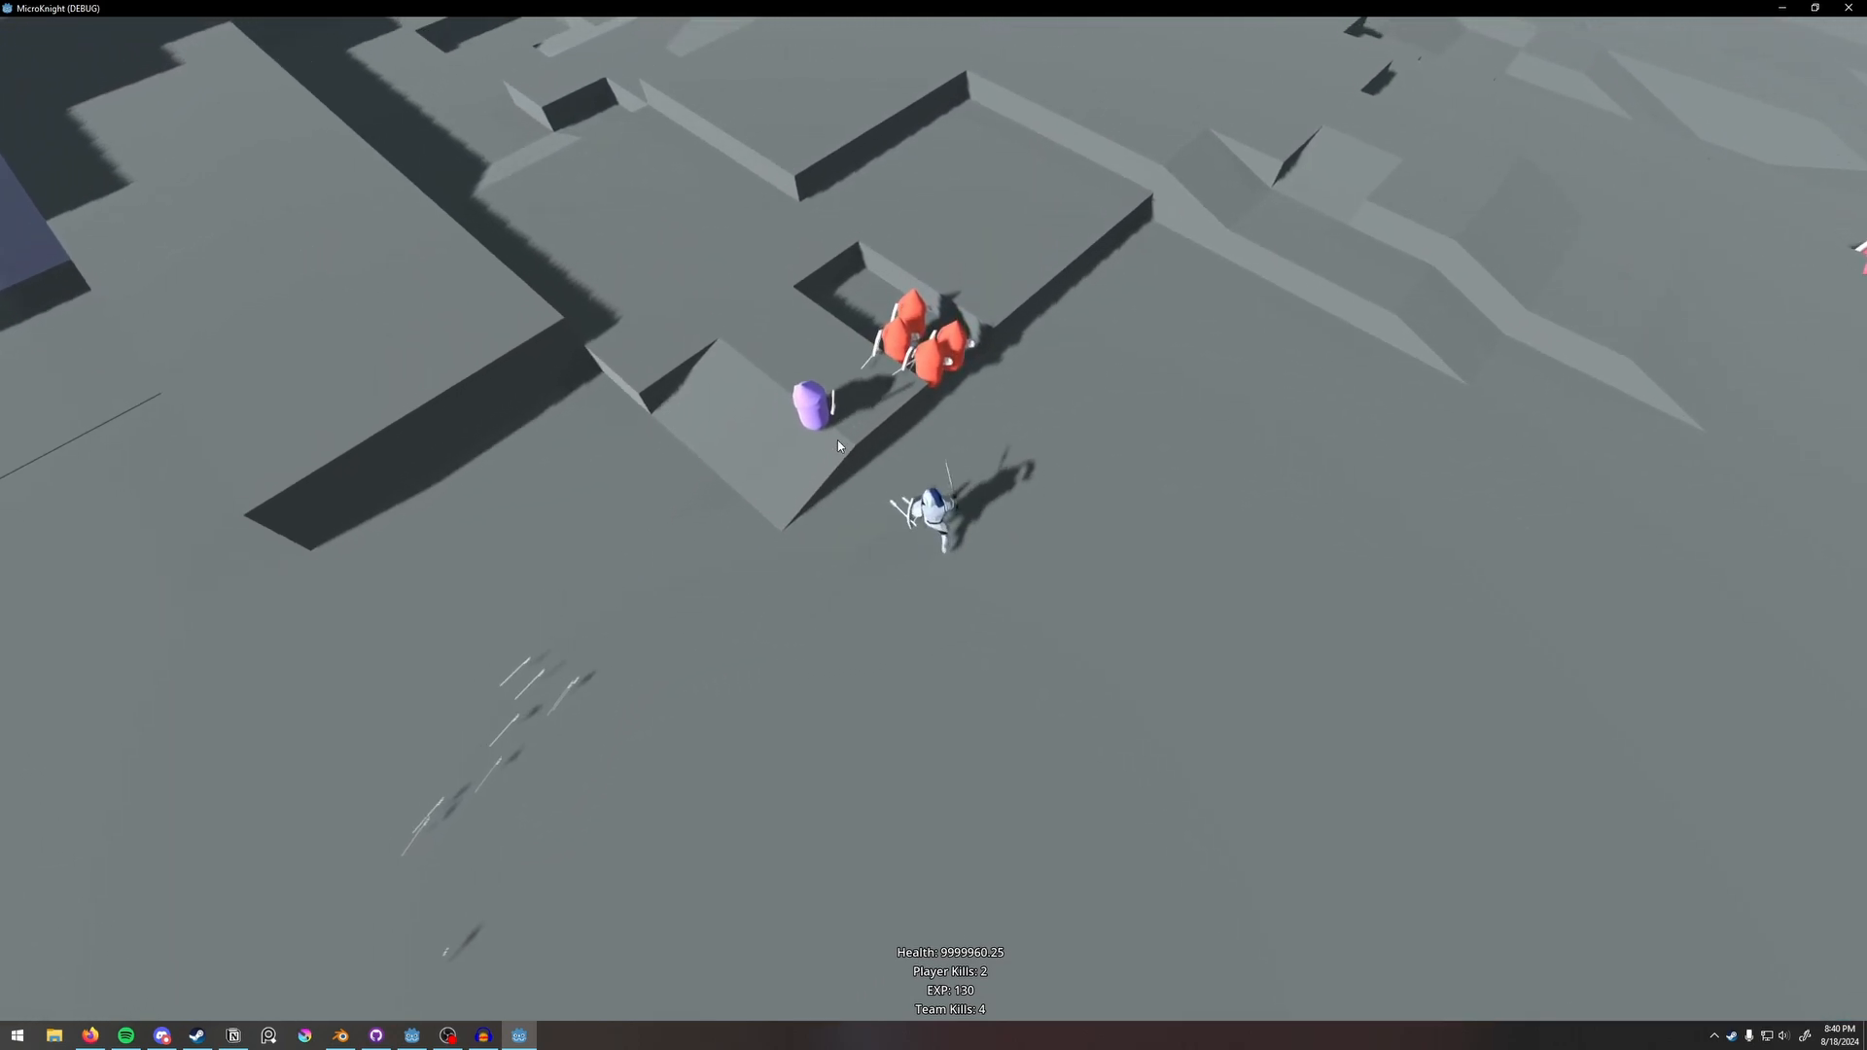
click(709, 516)
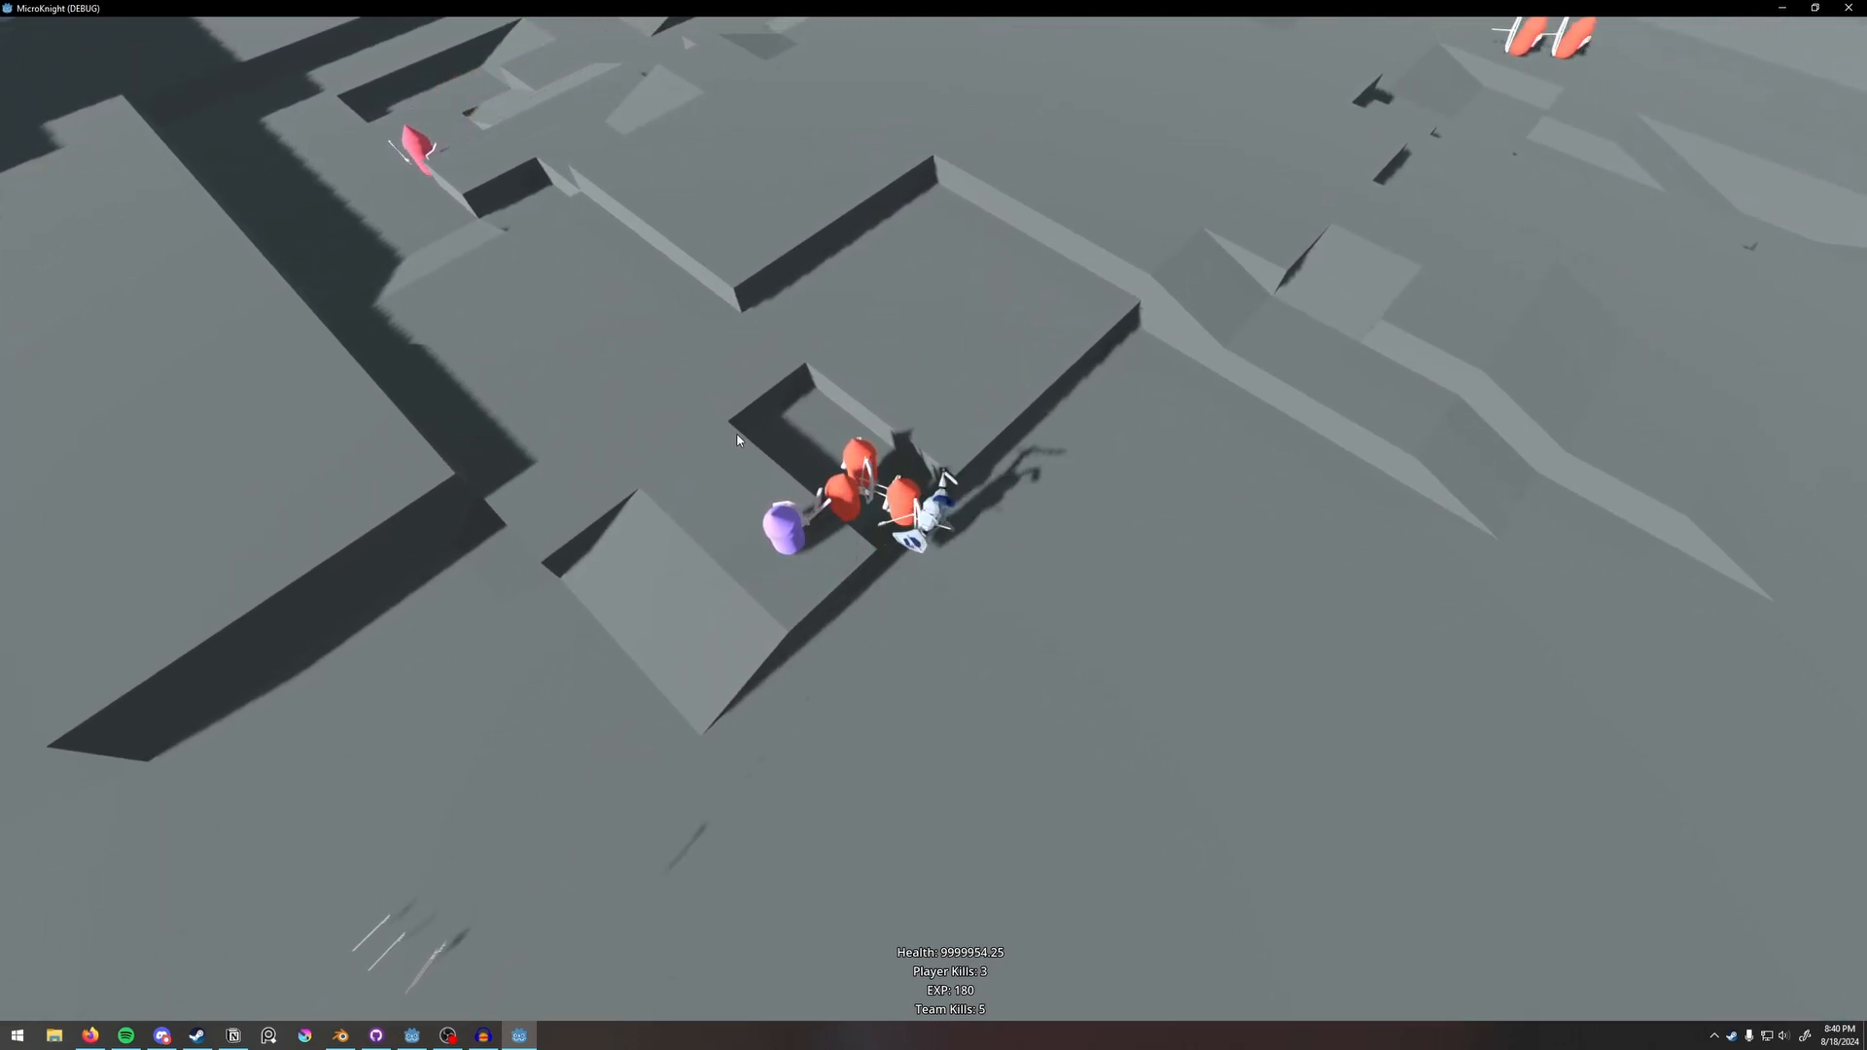
key(w)
click(692, 508)
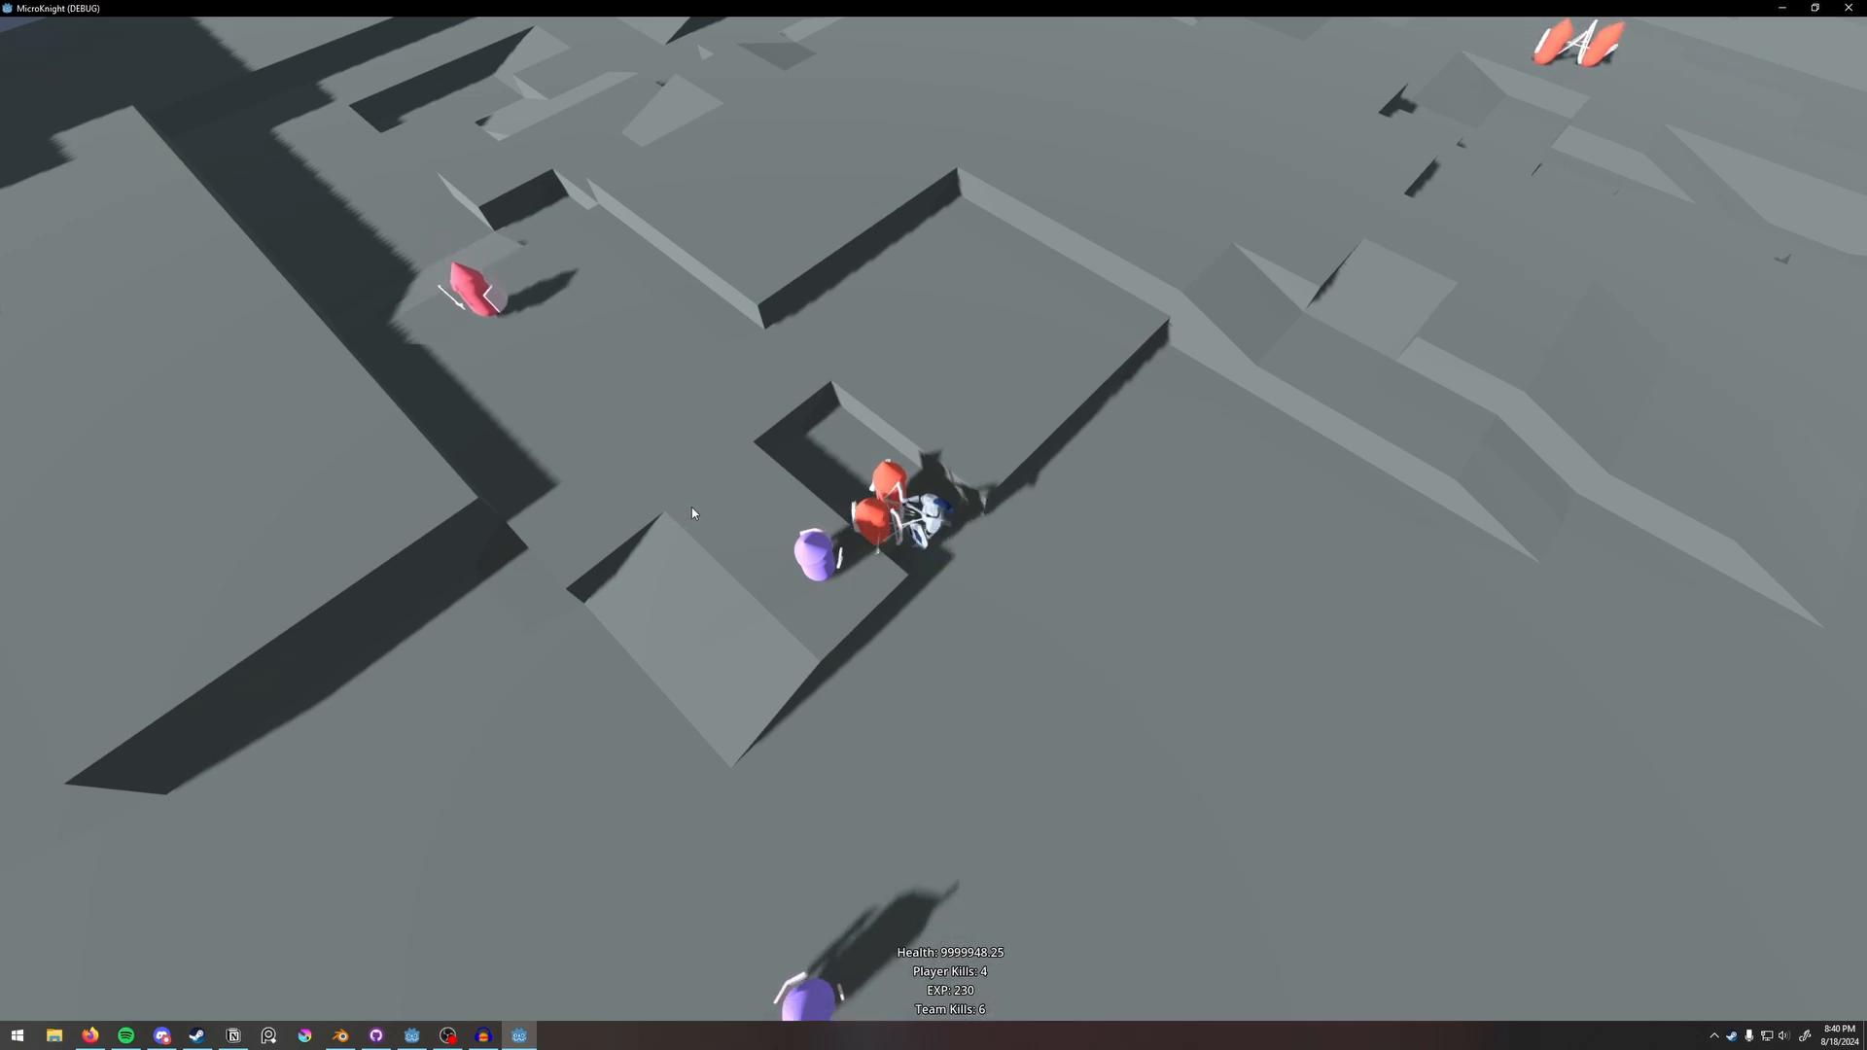
Reposition the knight around the first ramp, move up onto the platform, and attack the red enemy there.
key(a)
key(s)
key(d)
key(a)
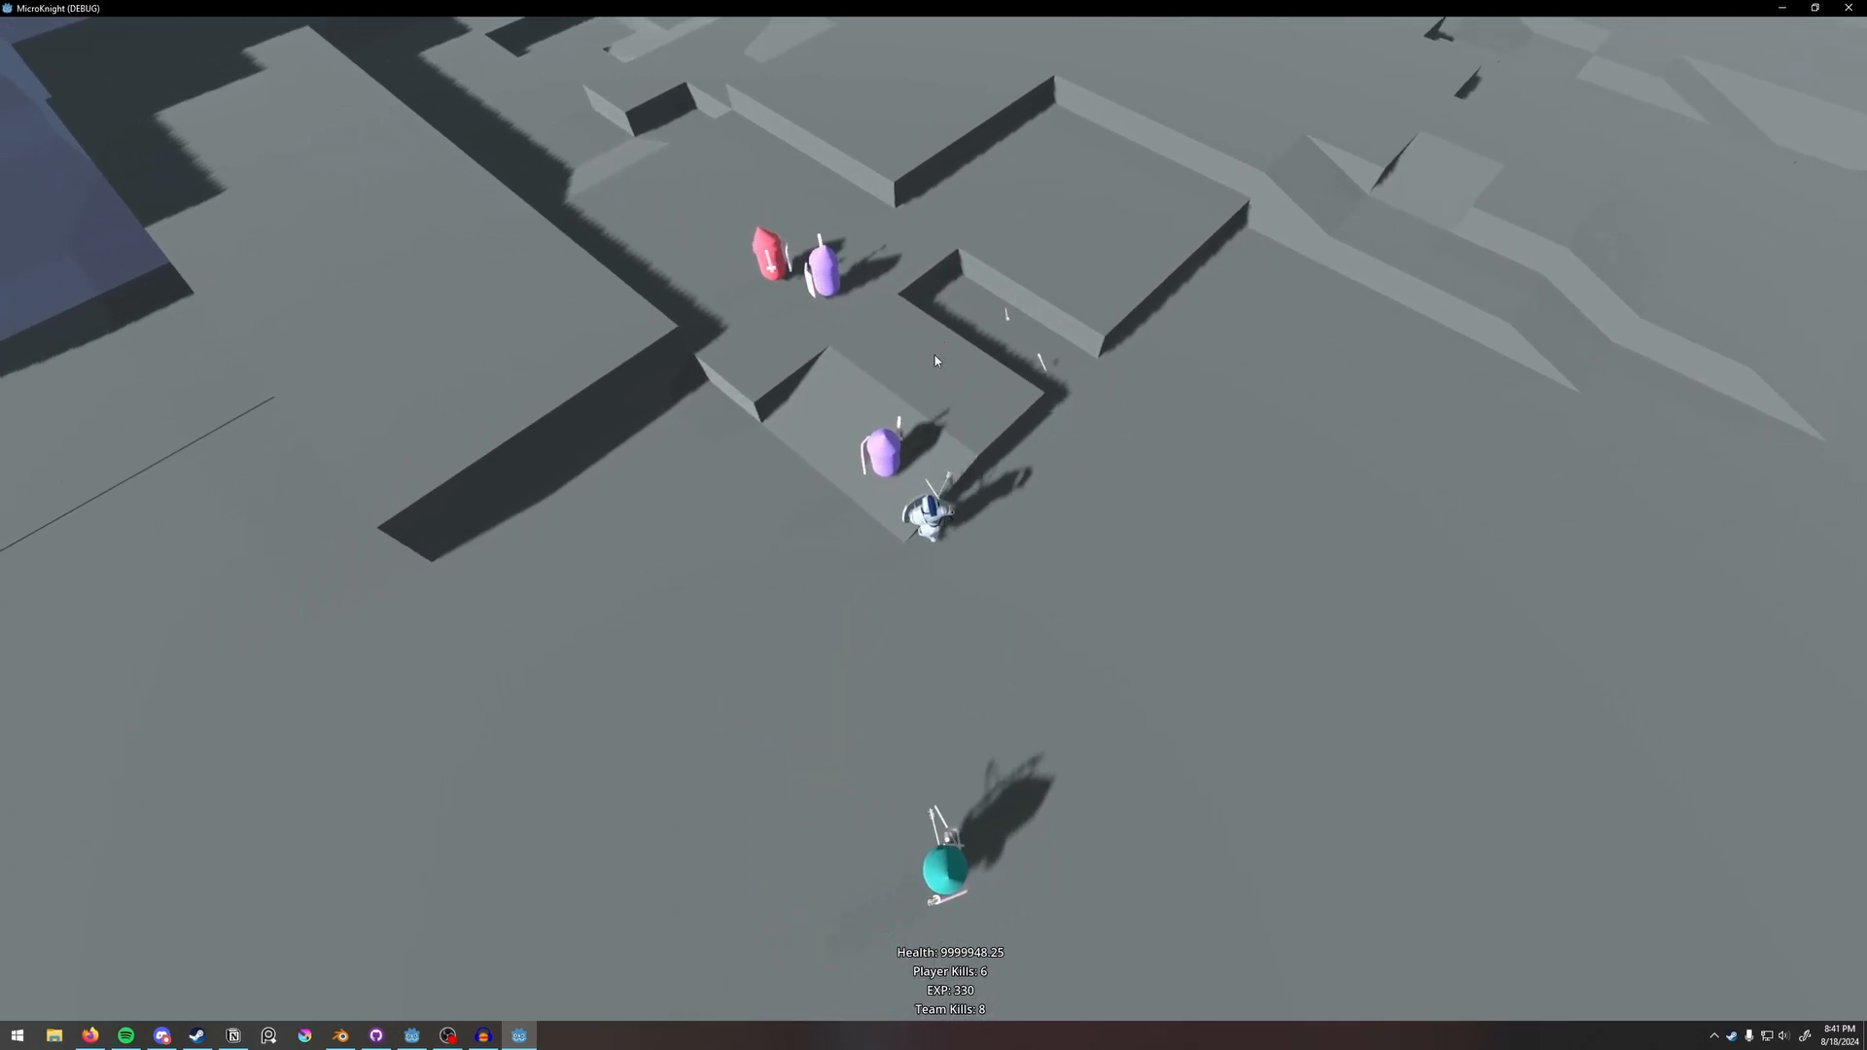
key(w)
key(d)
key(a)
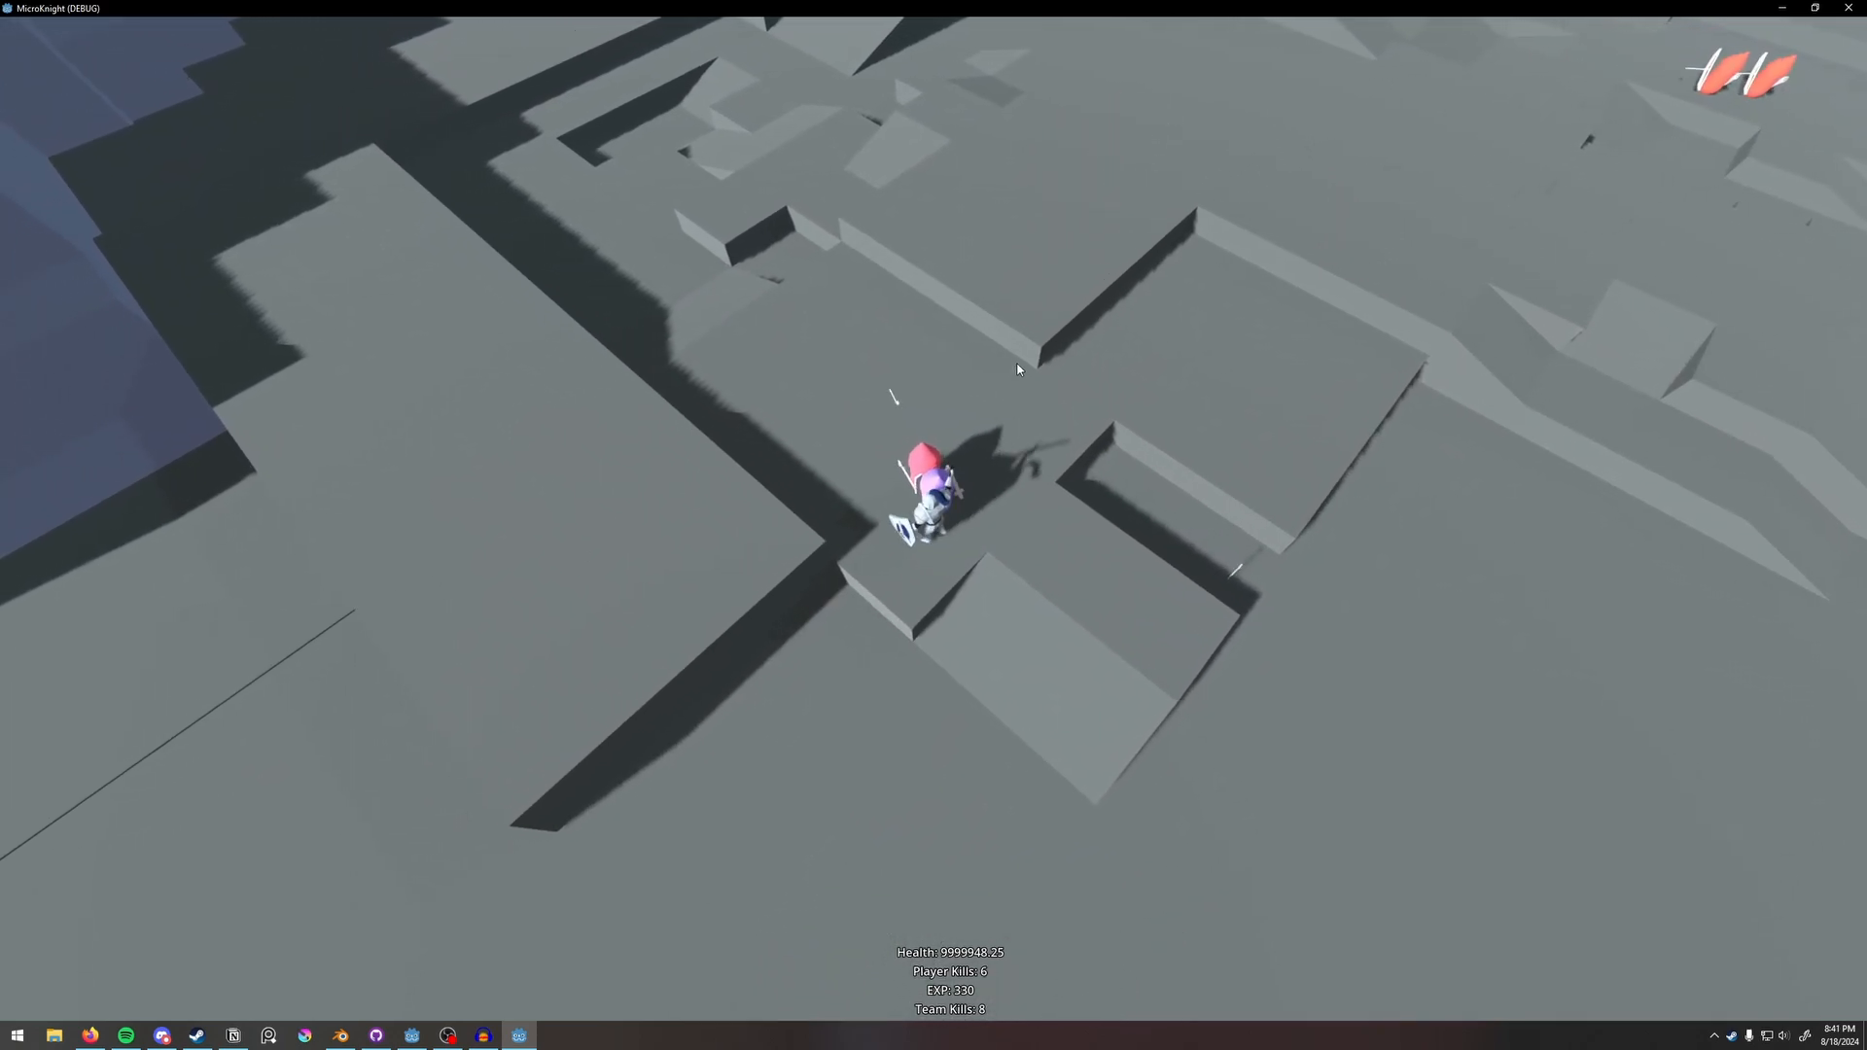
click(1019, 369)
key(a)
key(w)
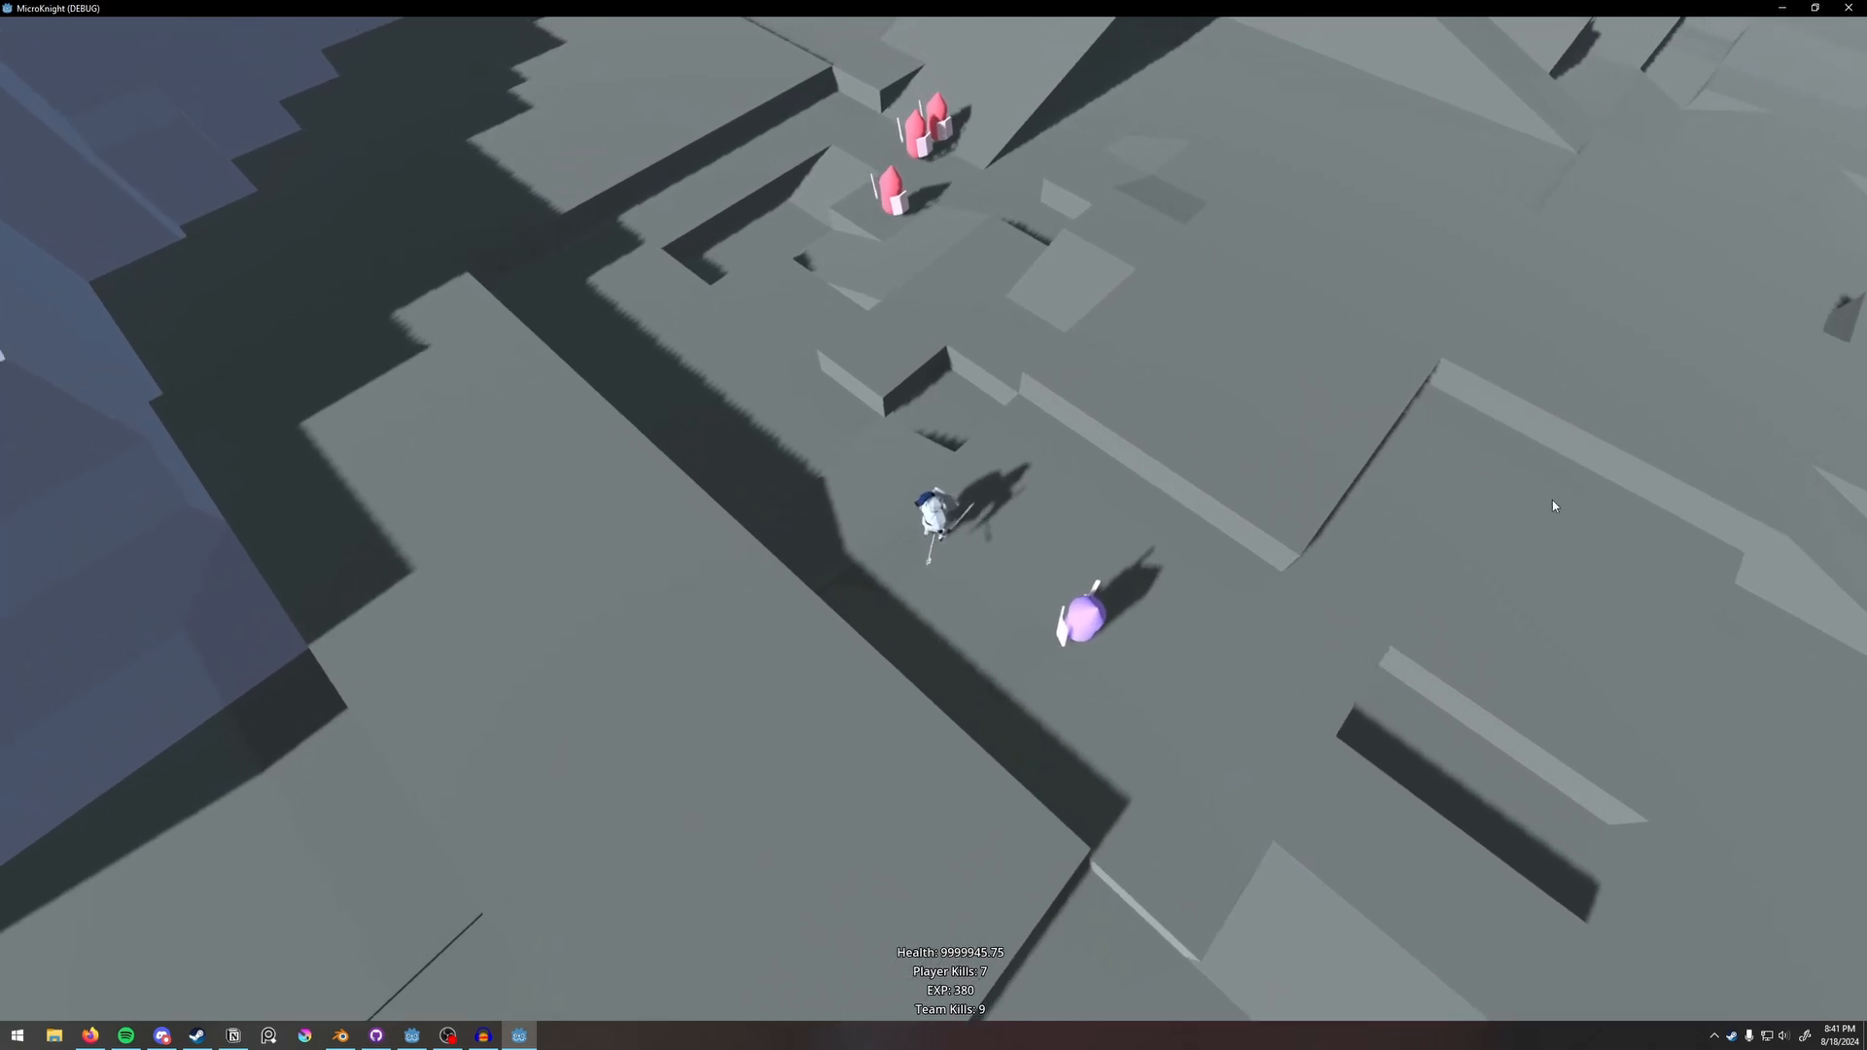
Run the knight farther along the shaded wall and attack the group of three red enemies with repeated sword swings.
key(w)
key(a)
click(1037, 441)
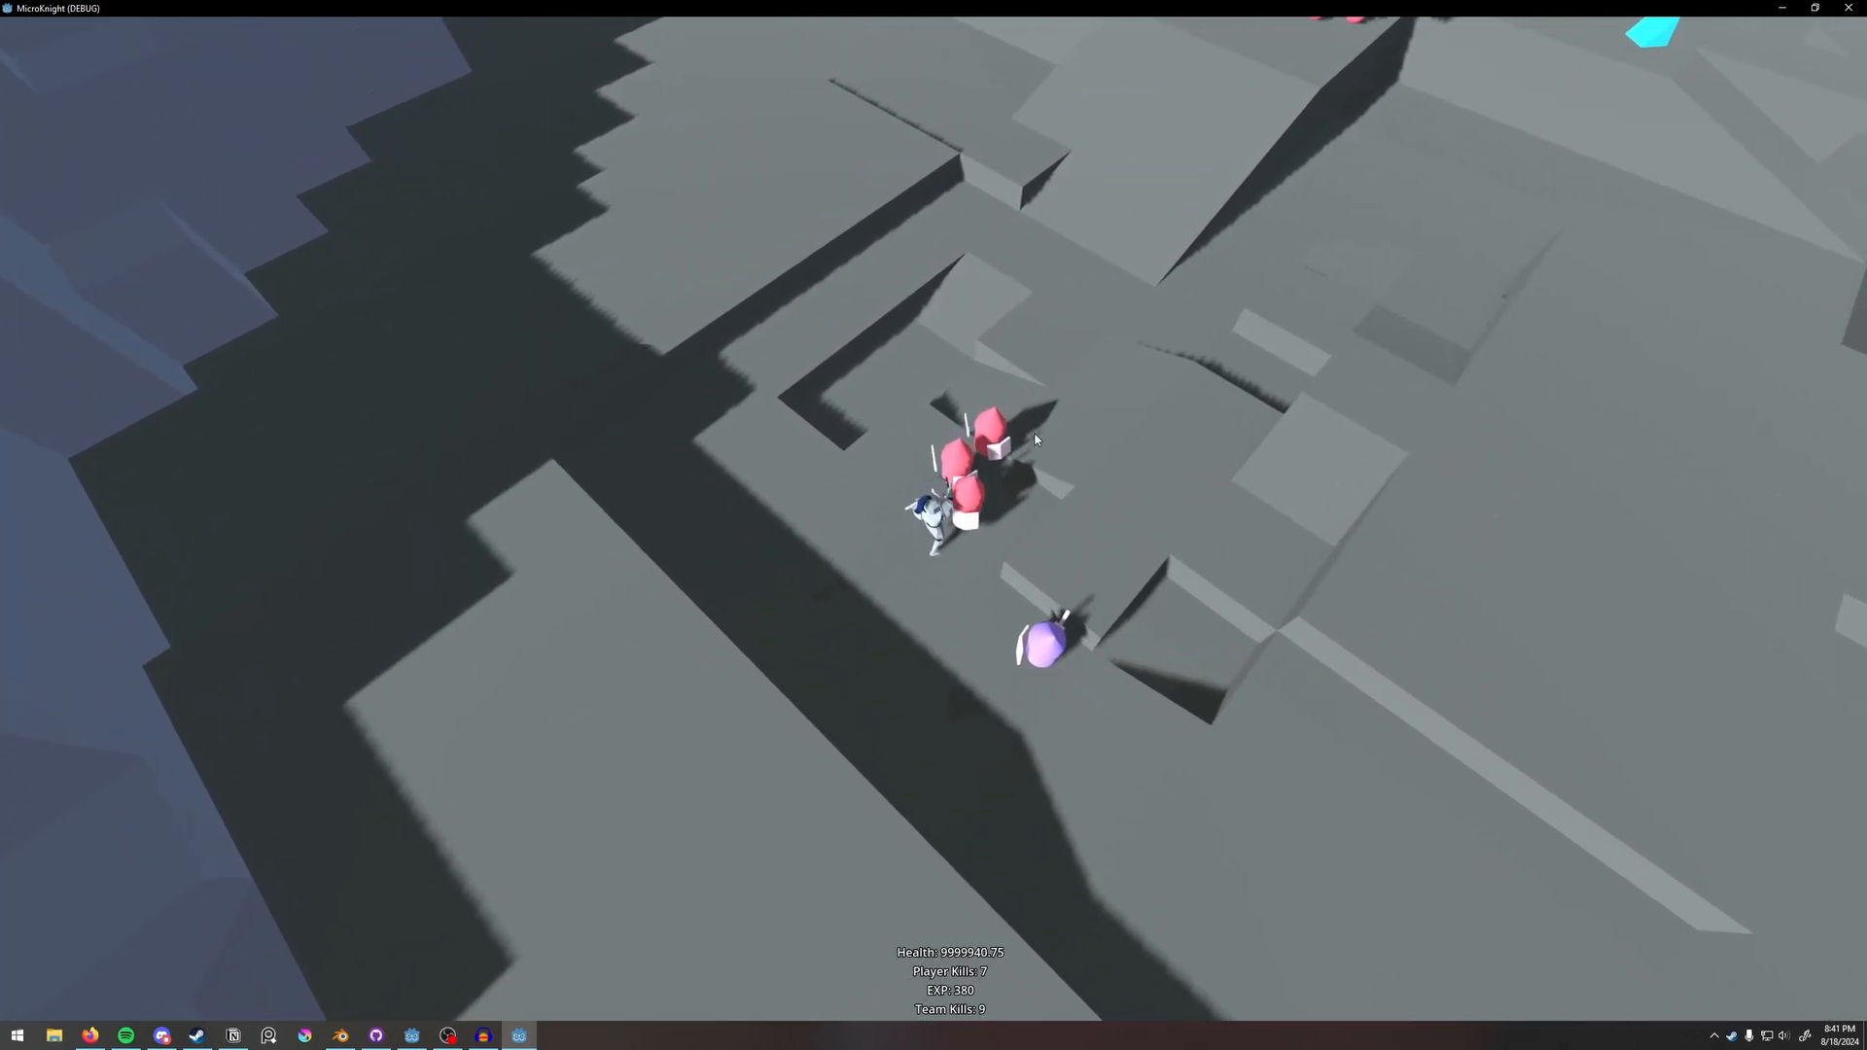
key(a)
key(w)
click(1075, 469)
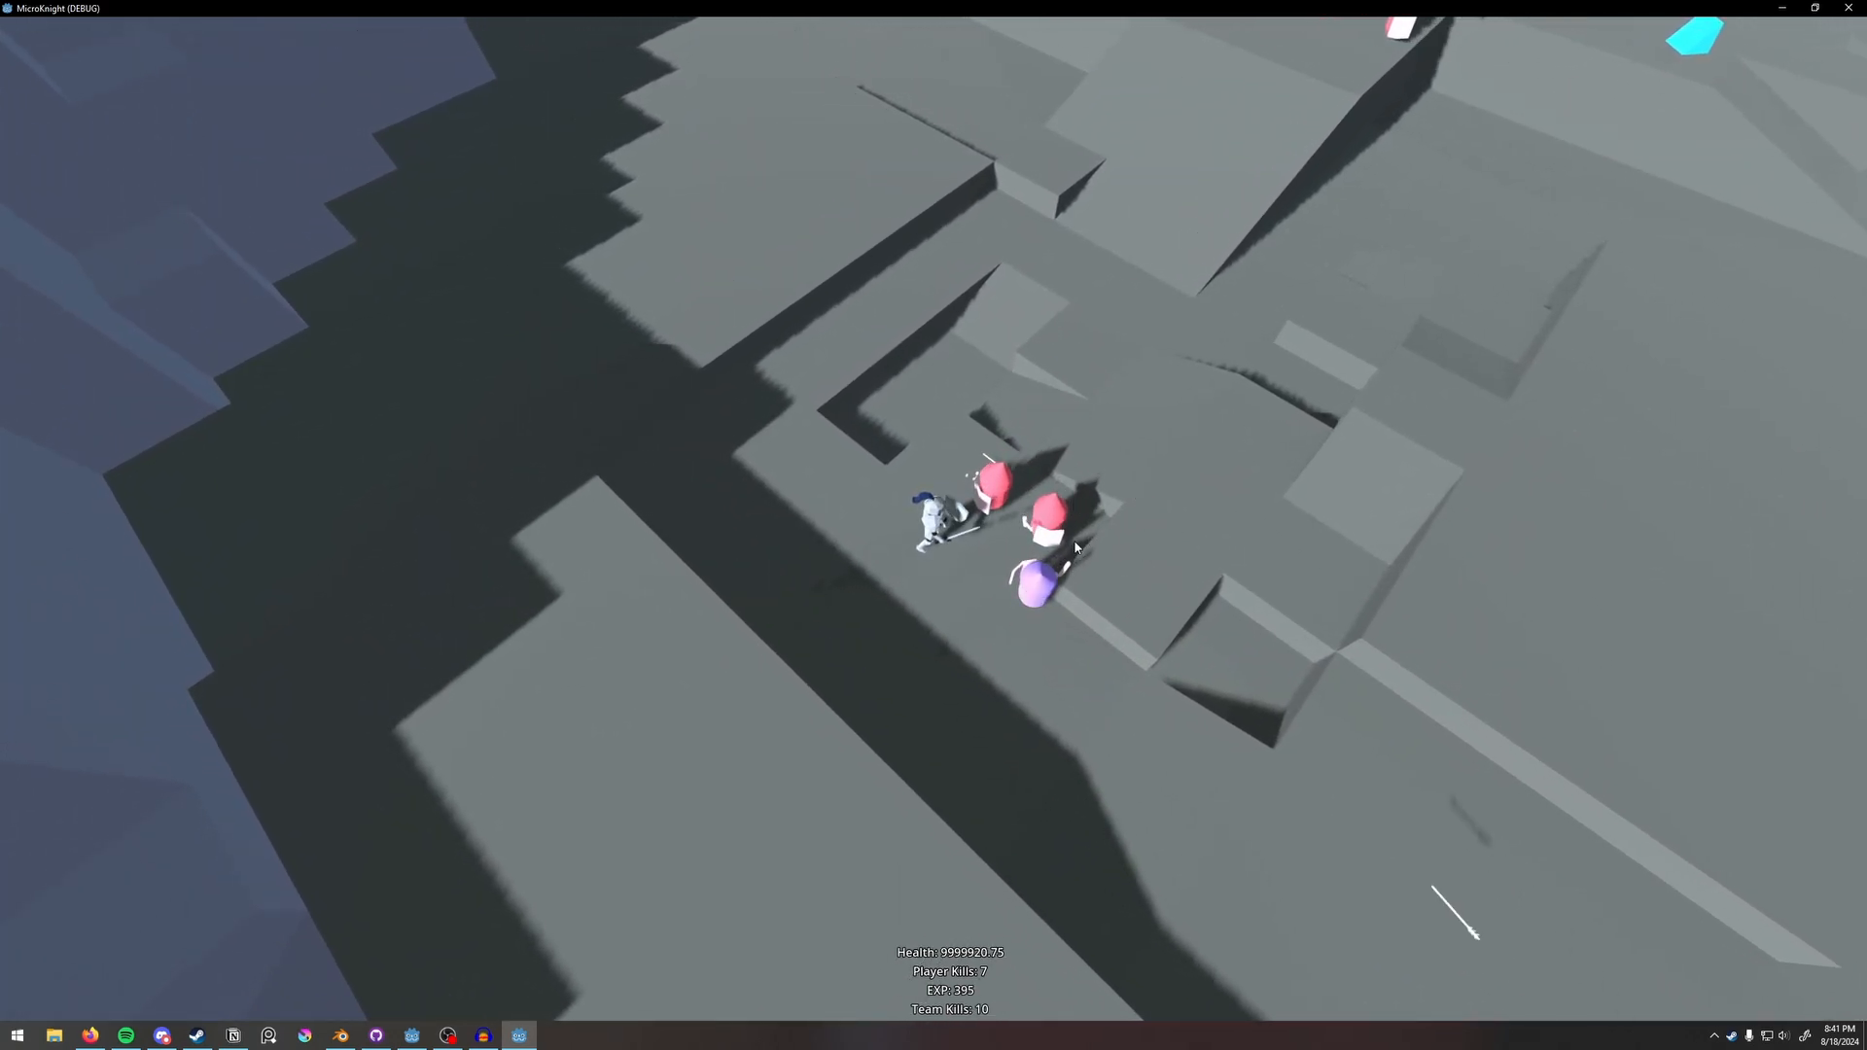
key(d)
click(1072, 547)
key(d)
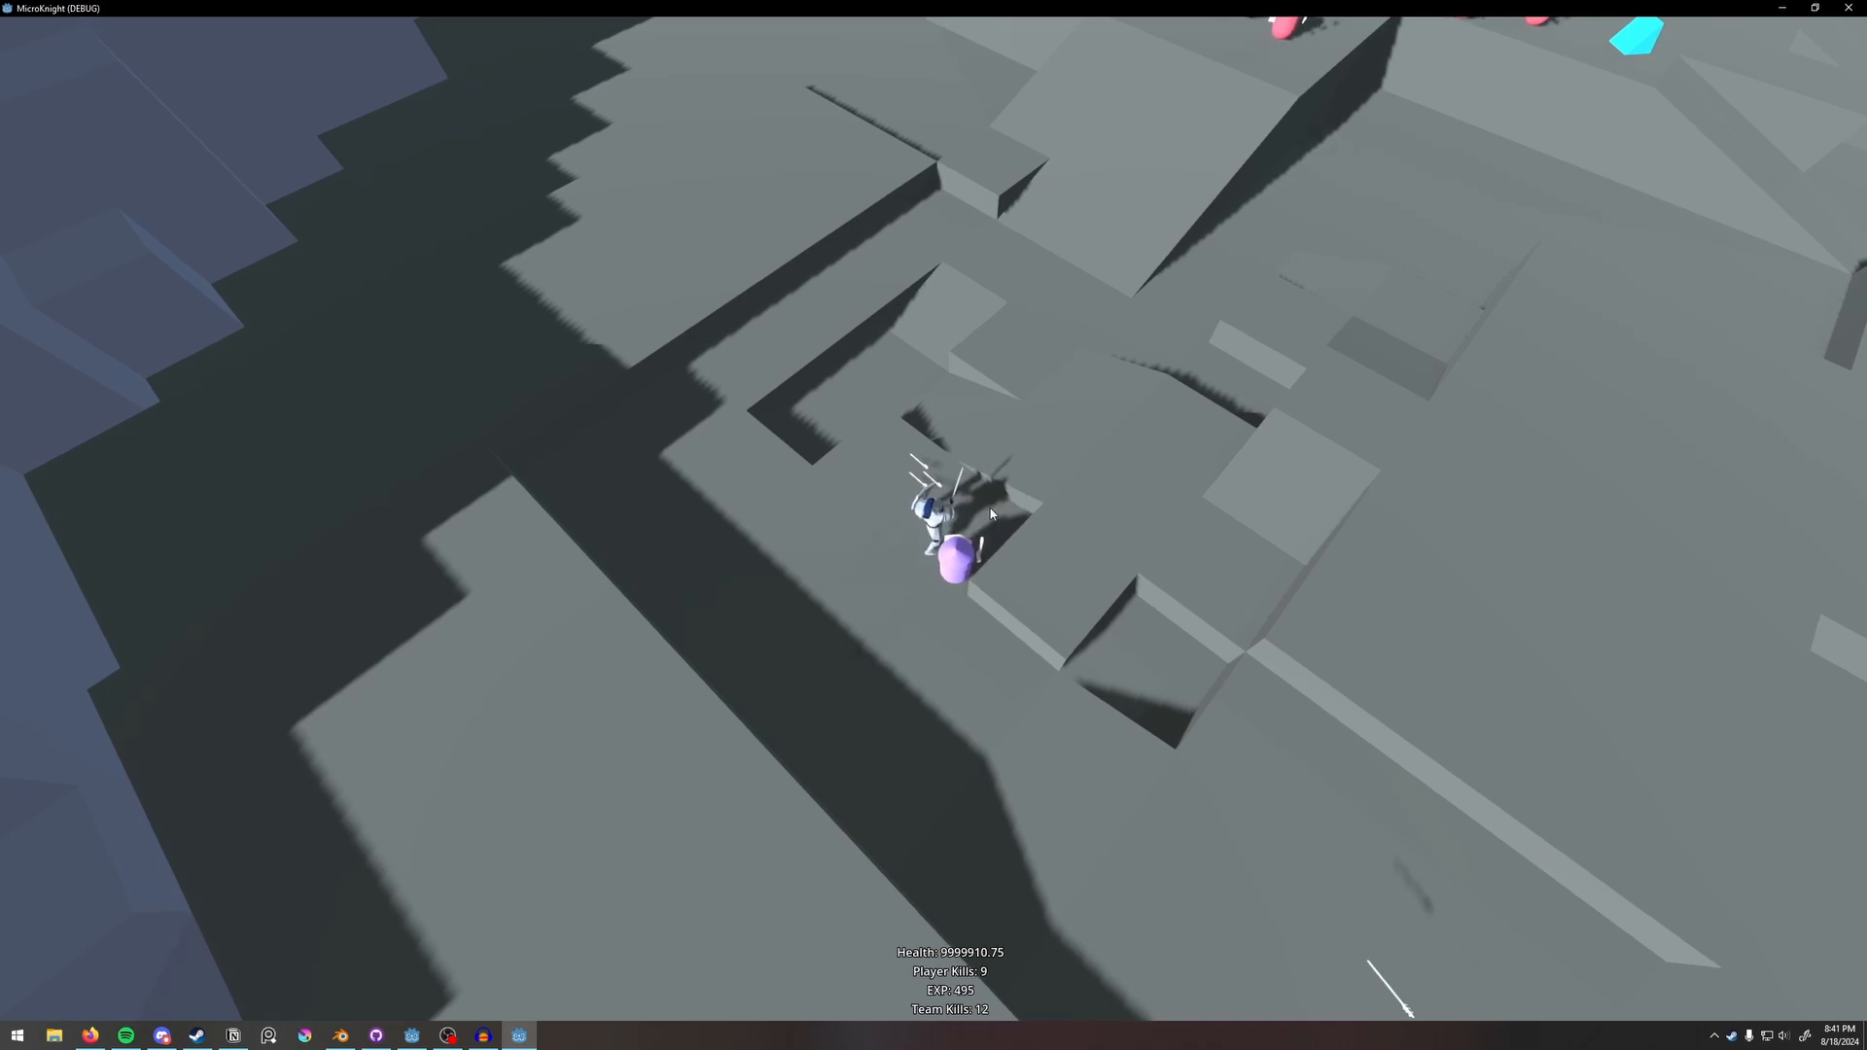
Move the knight up the large ramp and attack the red enemies coming down it.
key(w)
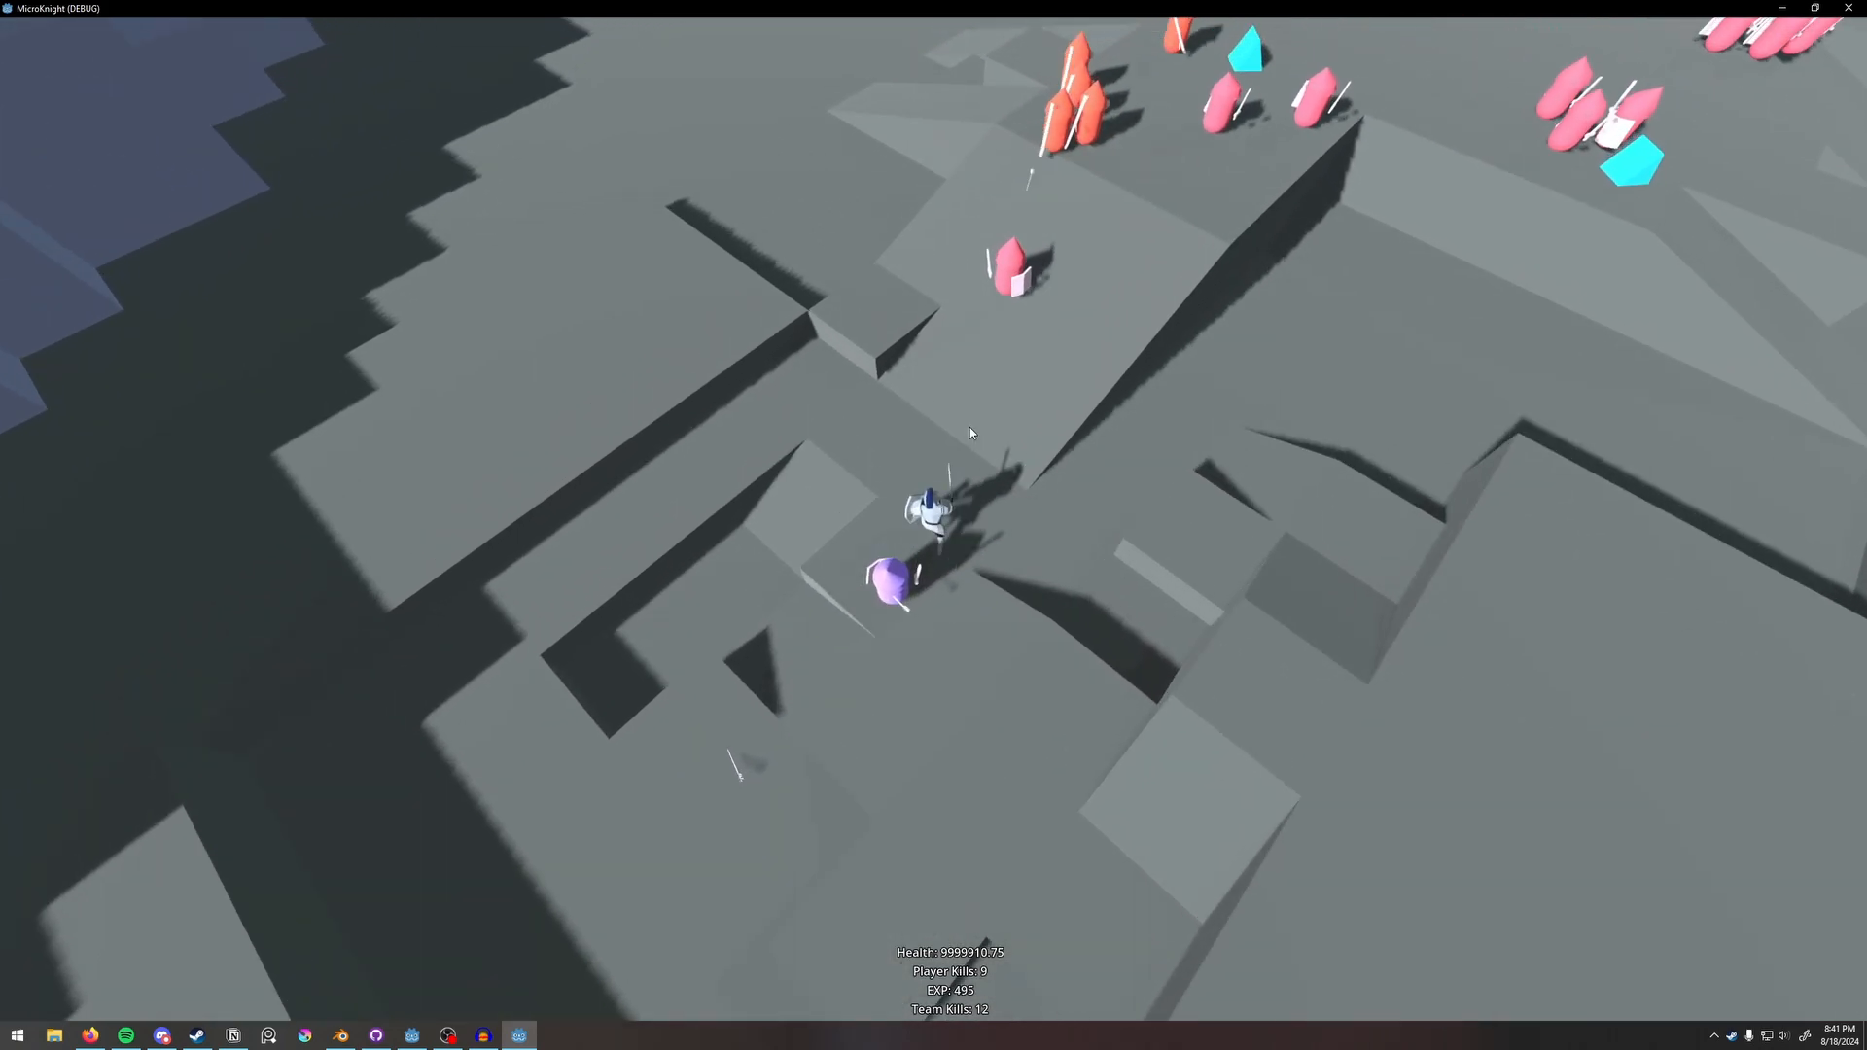
key(d)
click(990, 416)
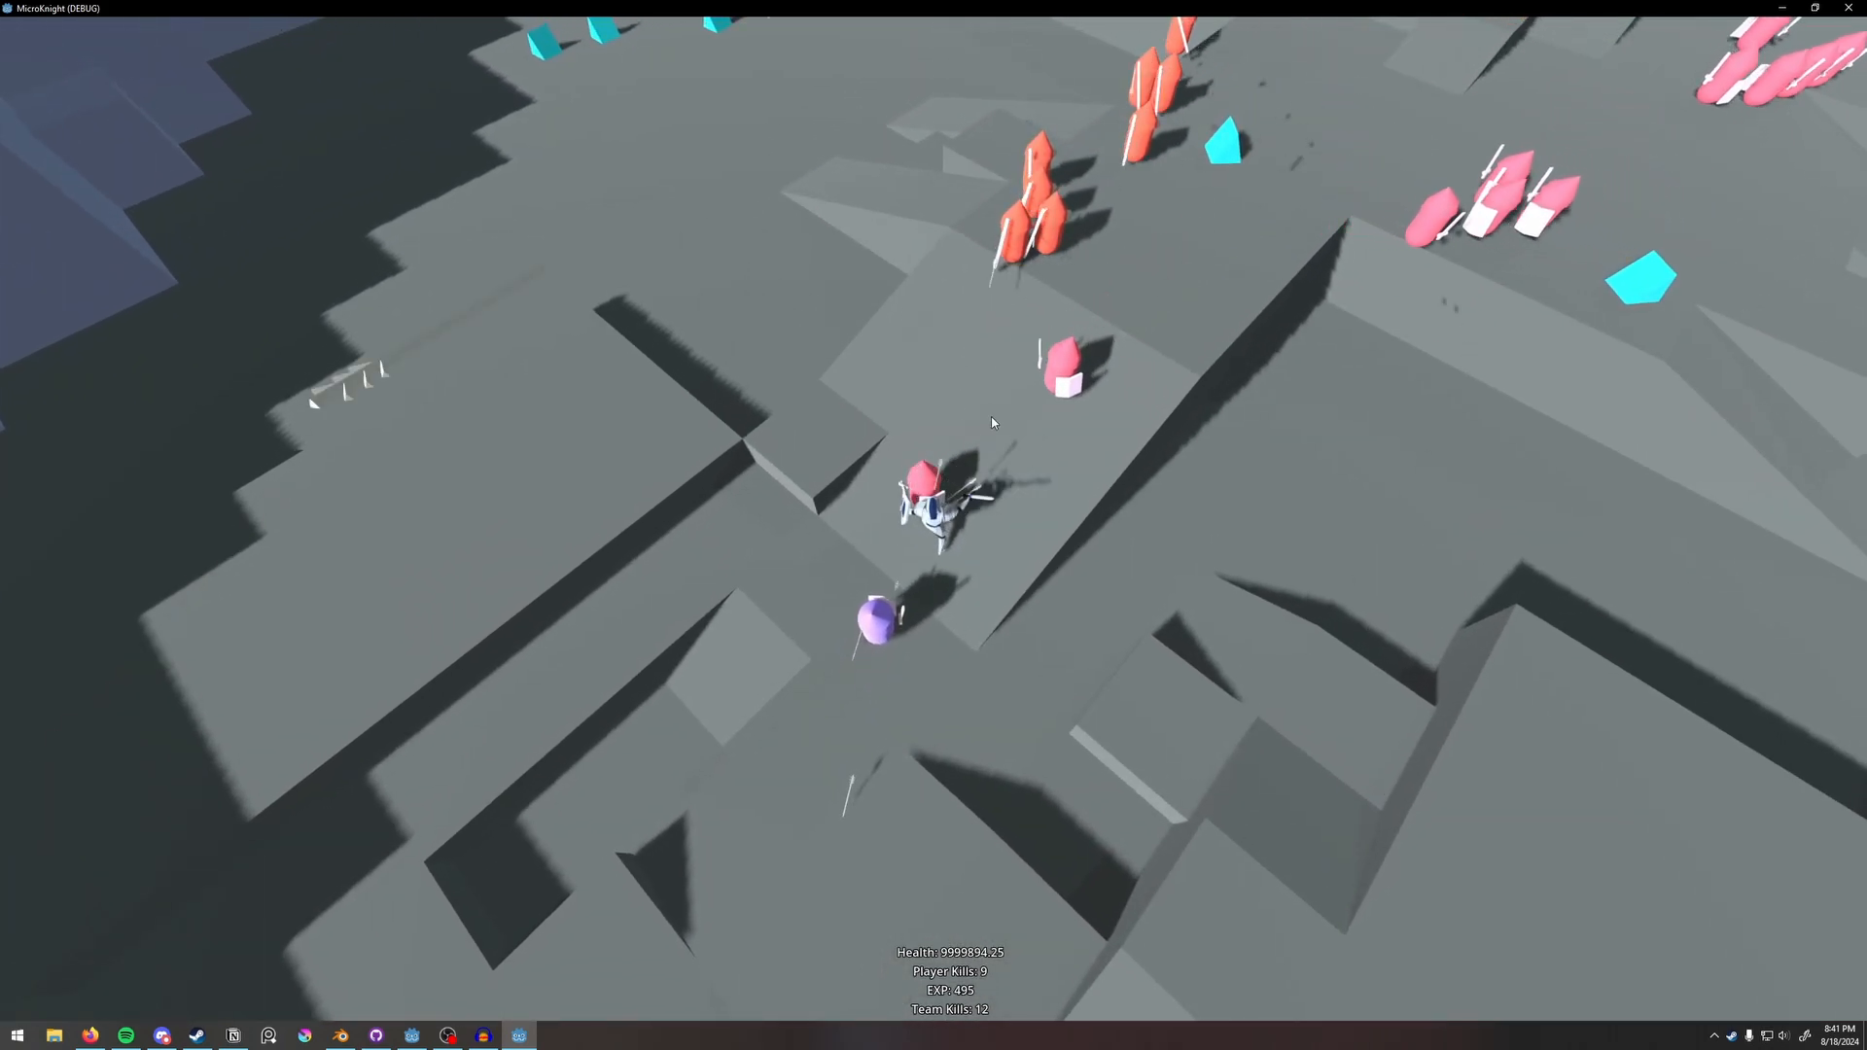
key(a)
key(d)
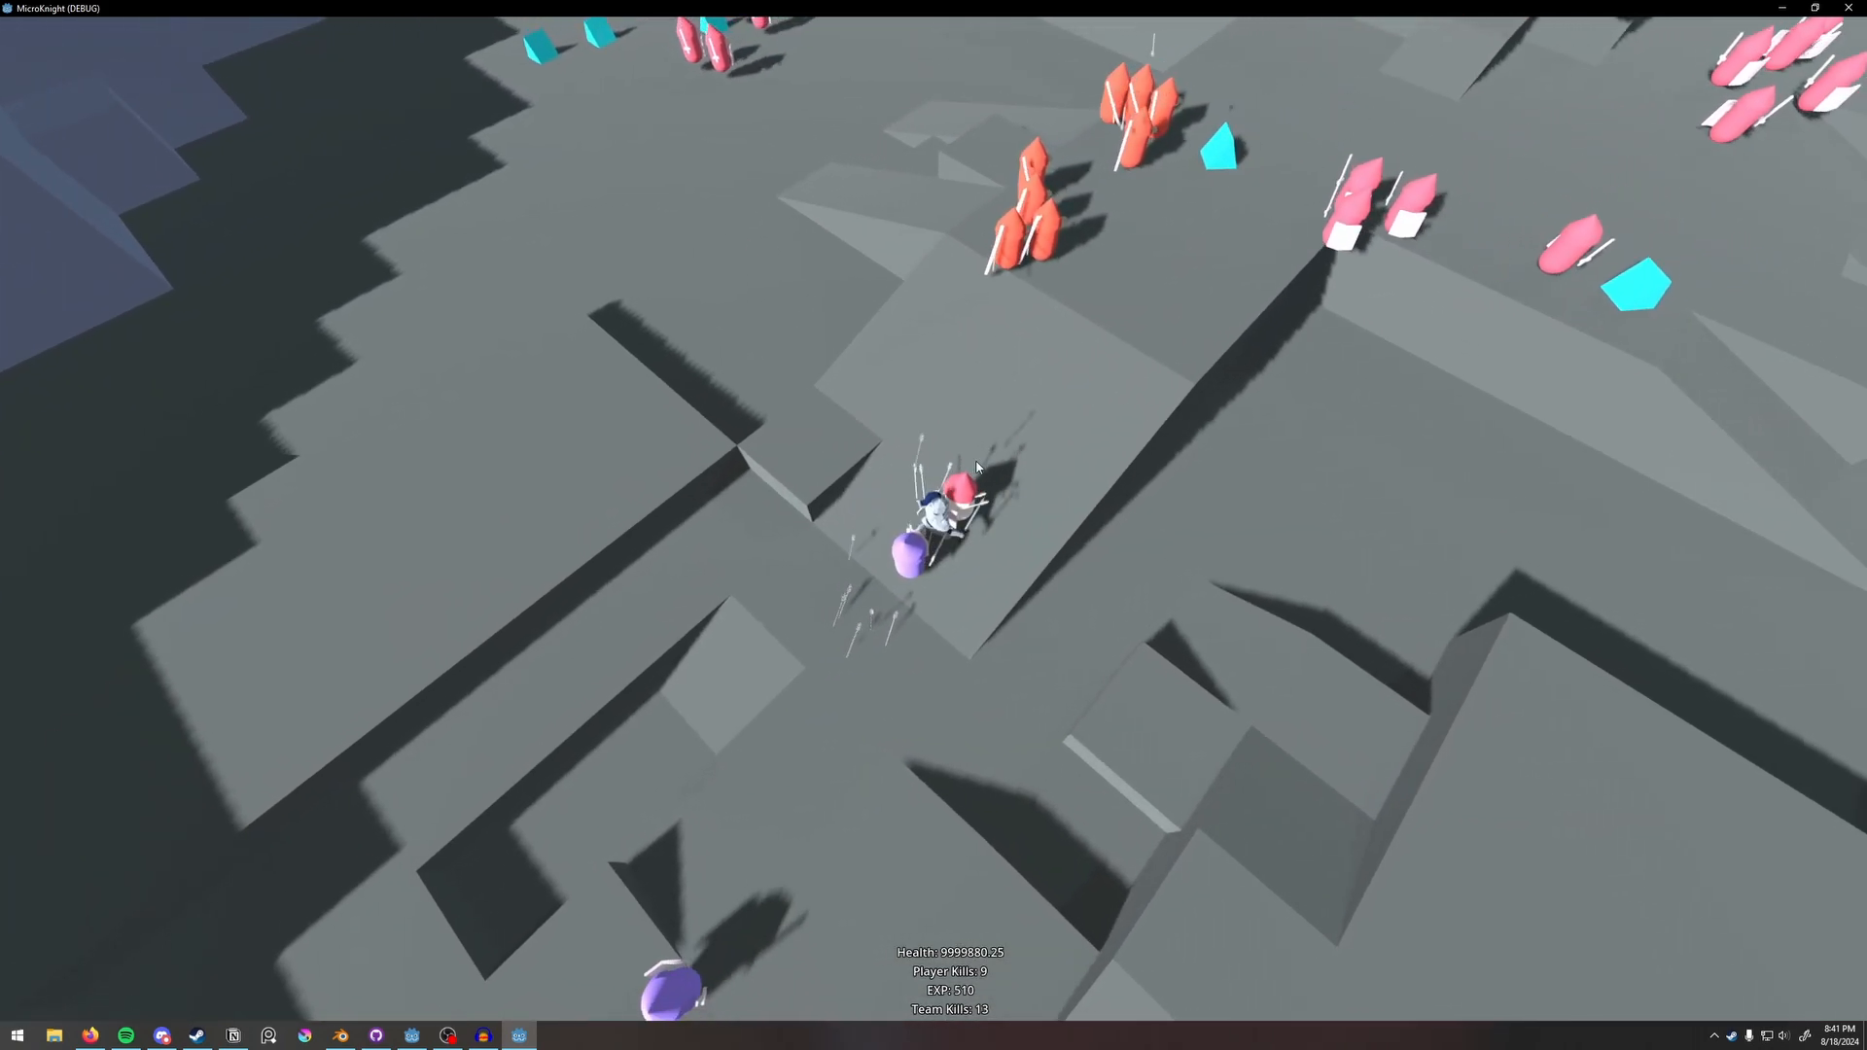